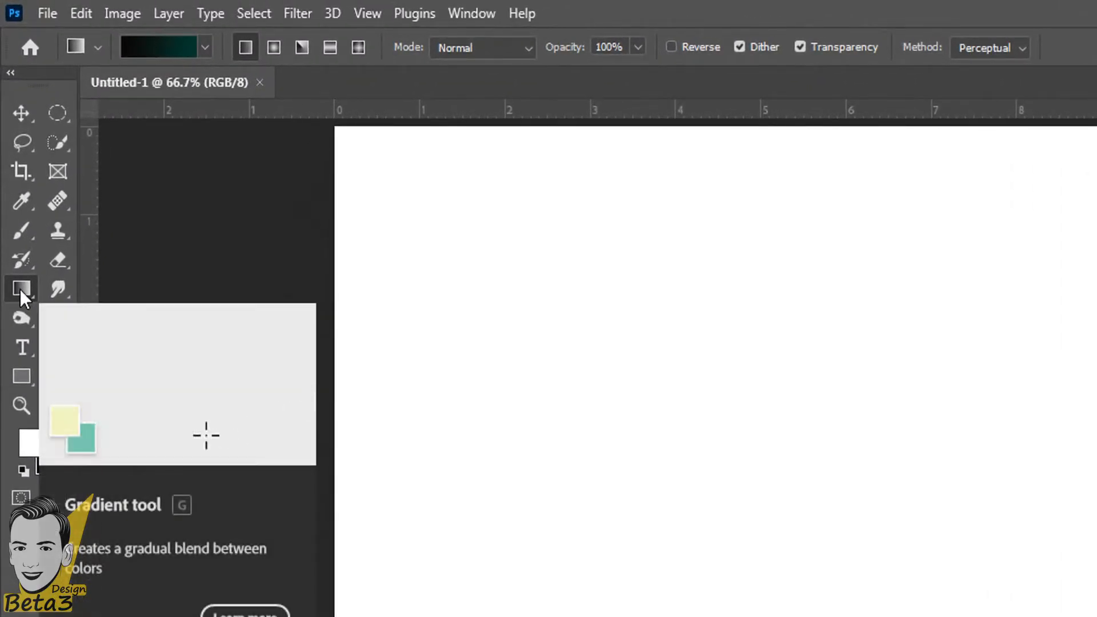
Switch to the Gradient Tool from its toolbar group.
right_click(24, 287)
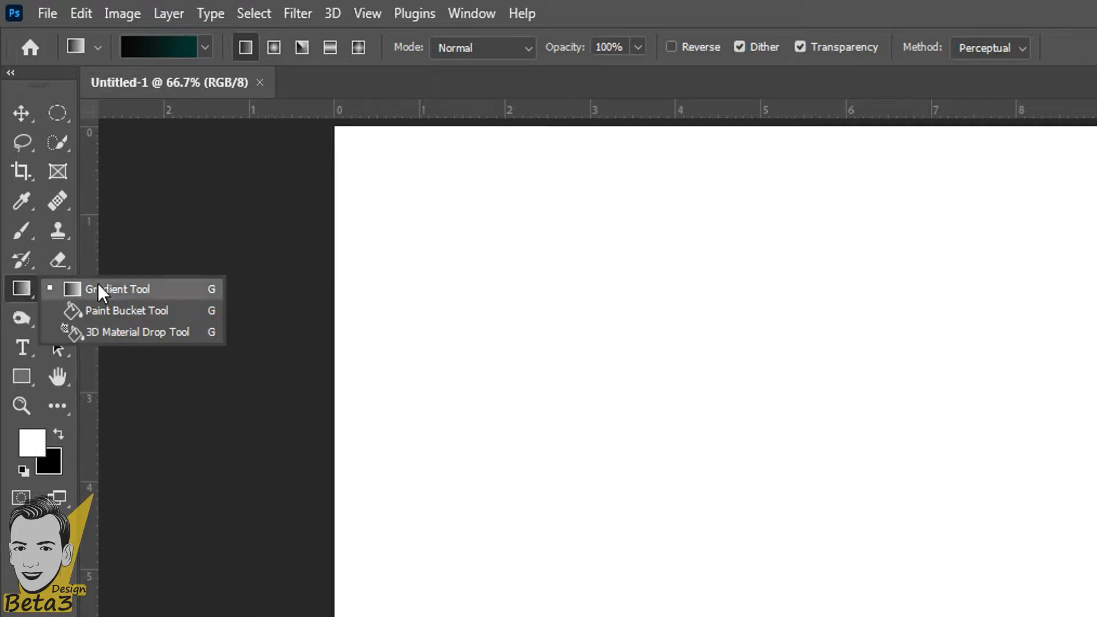
left_click(27, 297)
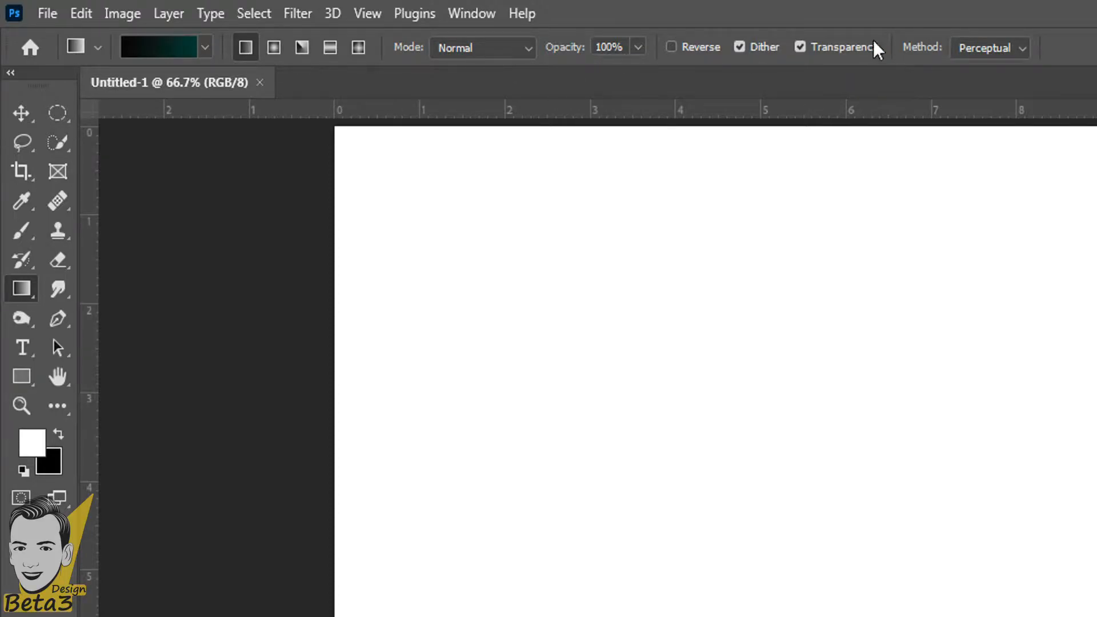
left_click(21, 260)
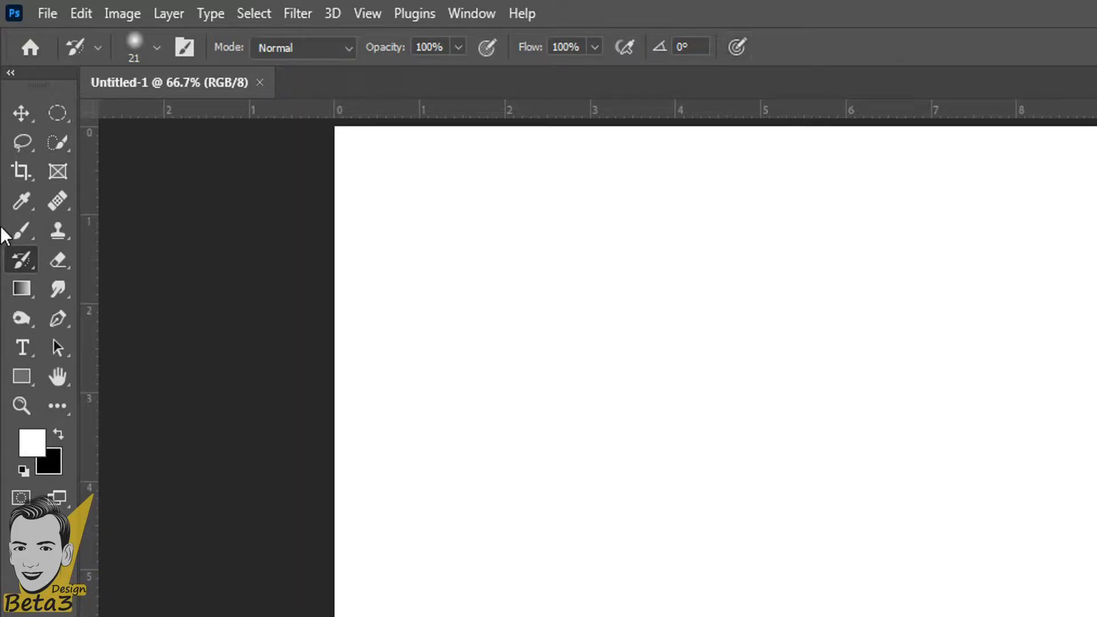
left_click(21, 292)
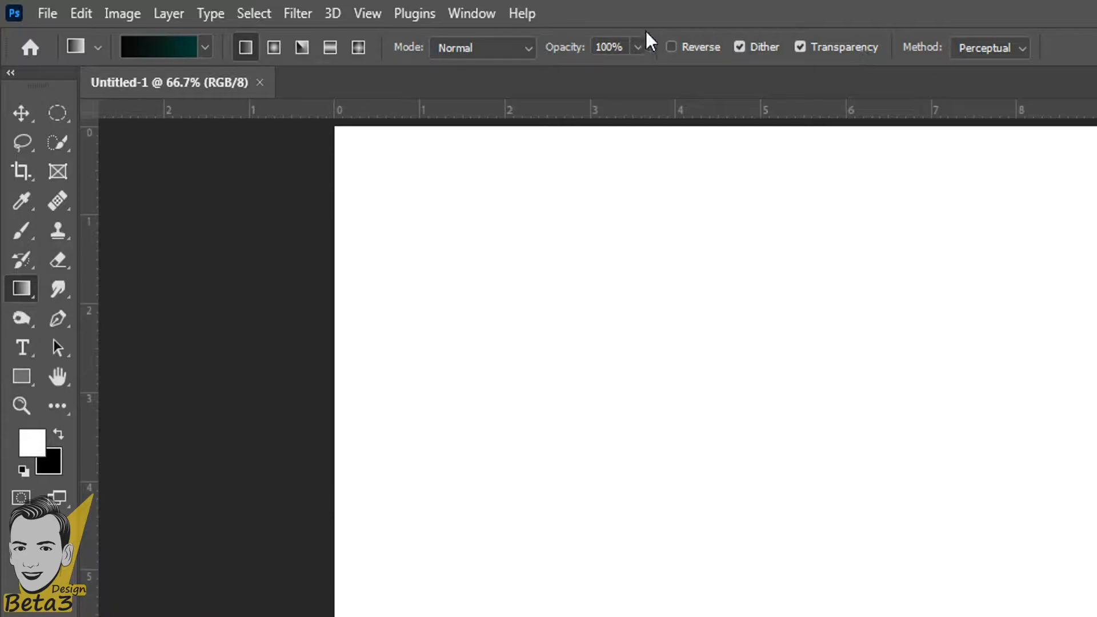
Preview the Basics gradient presets and settle on white-to-black.
left_click(207, 49)
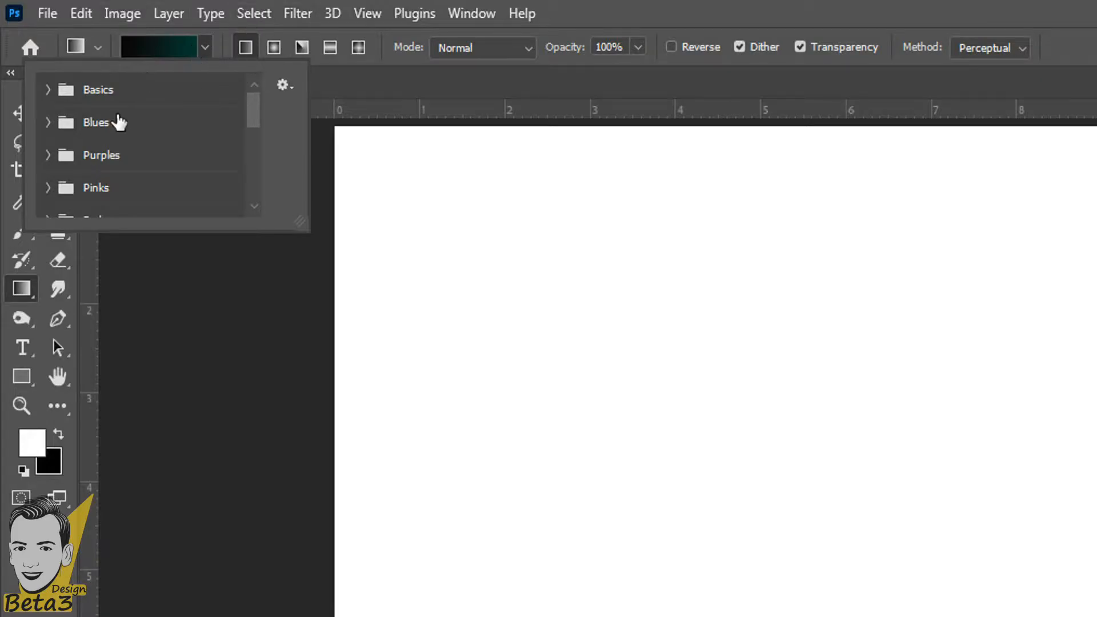
scroll(118, 121, "down", 3)
left_click_drag(251, 144, 250, 101)
left_click(51, 89)
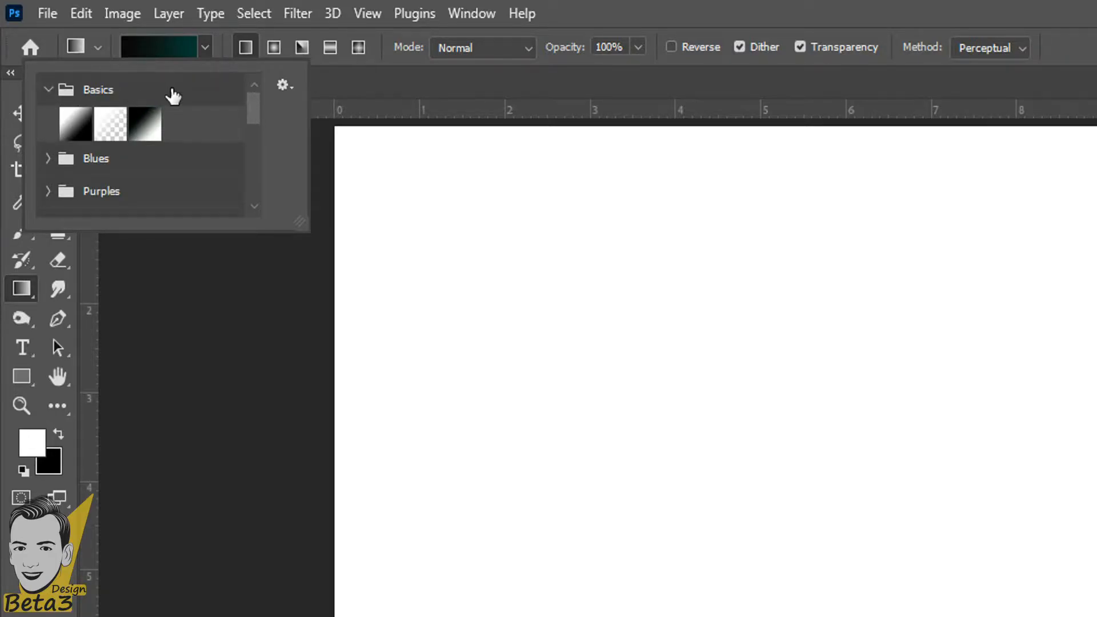
left_click(87, 132)
left_click(112, 135)
left_click(142, 135)
left_click(87, 135)
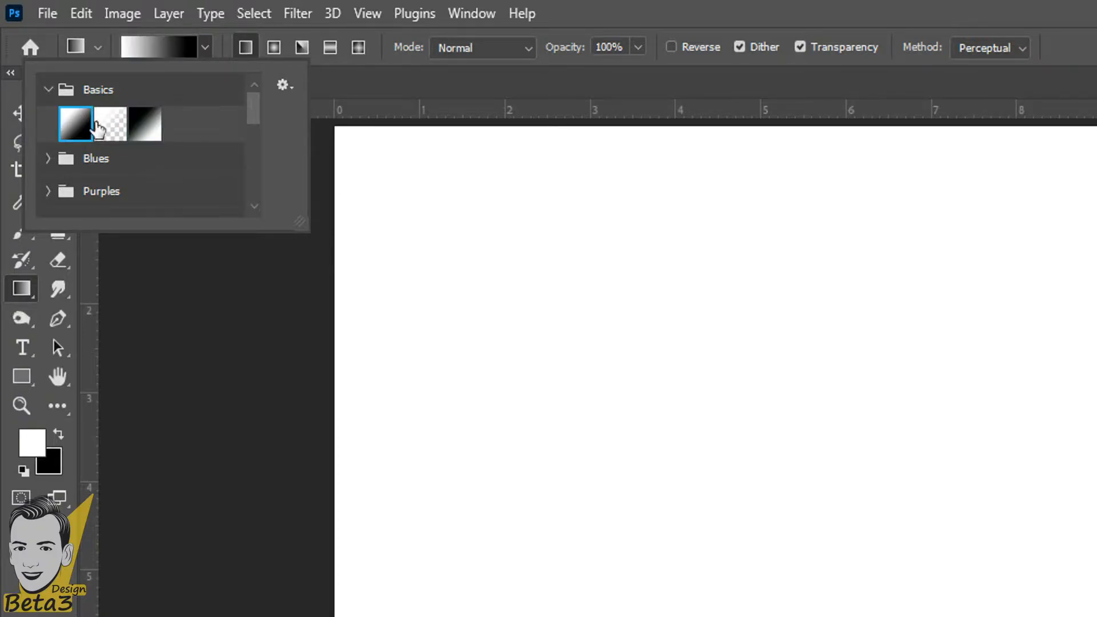
Expand the Blues set and preview several blue and purple-blue presets.
left_click(50, 160)
scroll(103, 183, "down", 2)
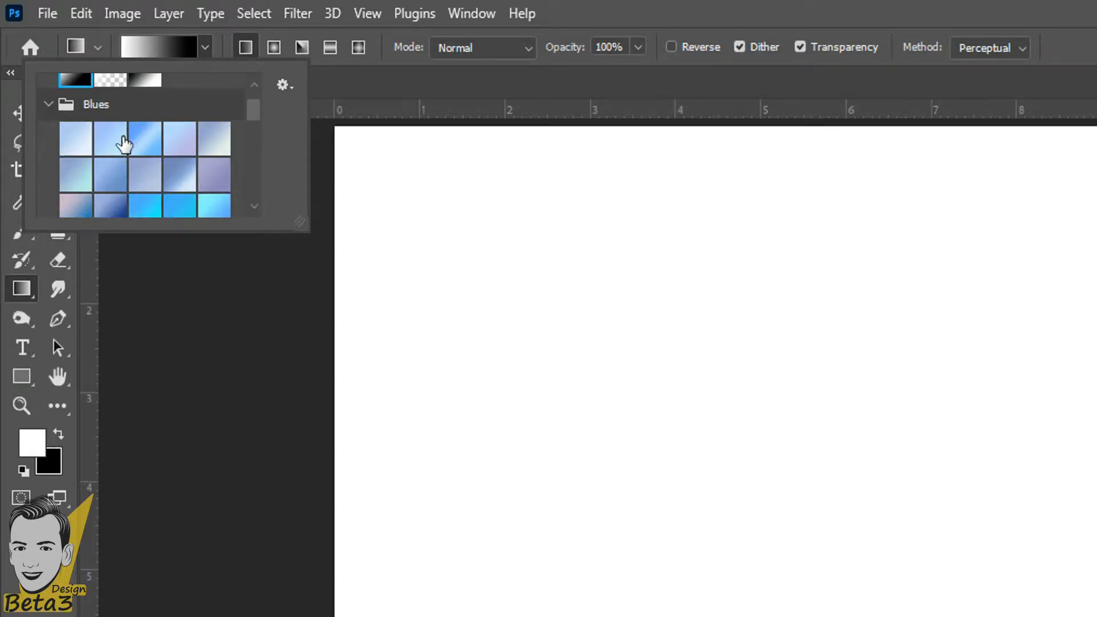
left_click(112, 133)
left_click(179, 142)
left_click(221, 152)
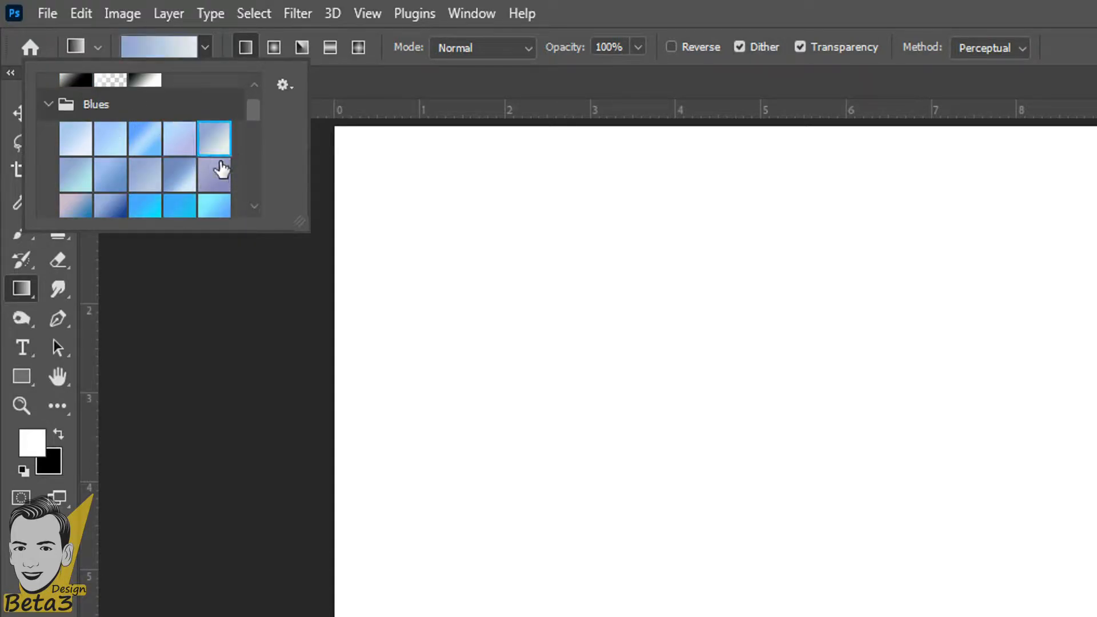
left_click(214, 171)
scroll(213, 171, "down", 6)
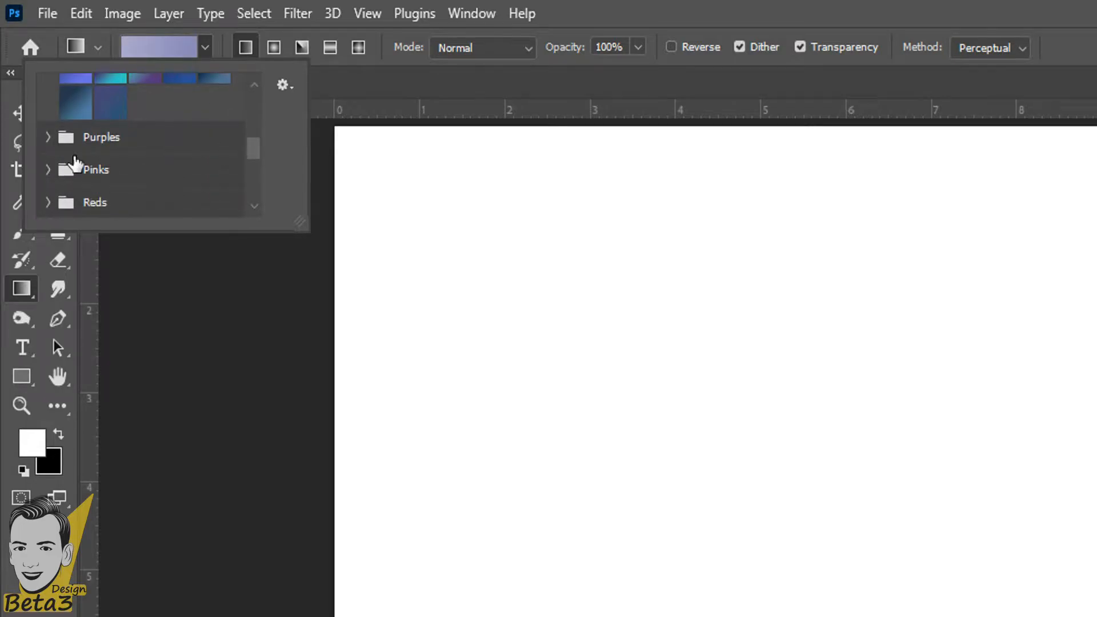
In the Purples set, pick the magenta-to-purple preset after trying cyan-to-pink.
left_click(49, 142)
scroll(163, 200, "up", 4)
scroll(161, 200, "down", 4)
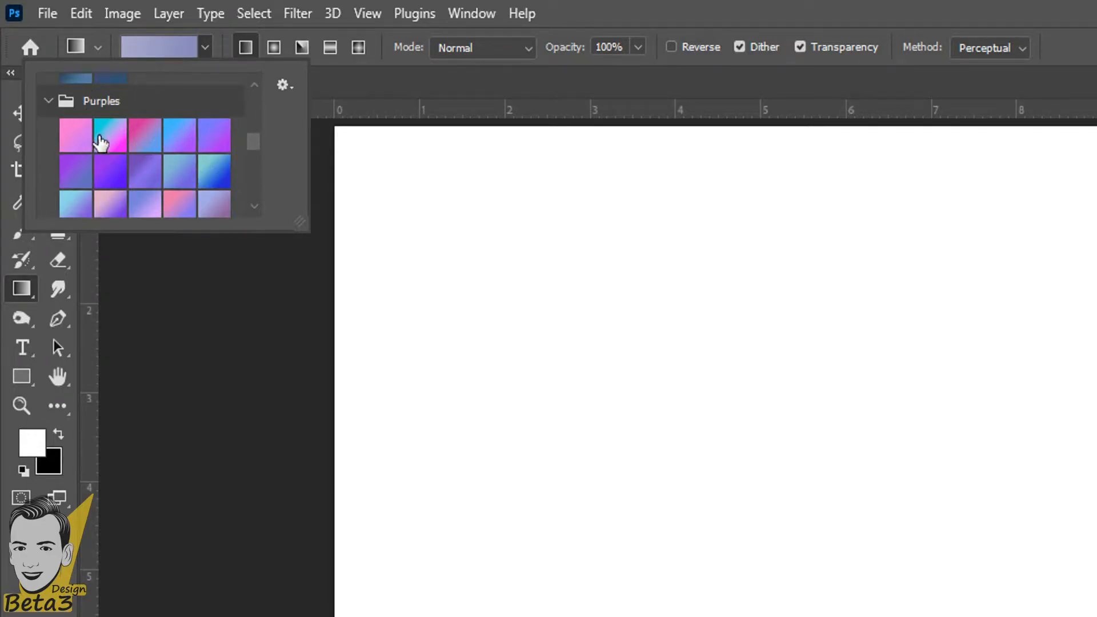
left_click(121, 148)
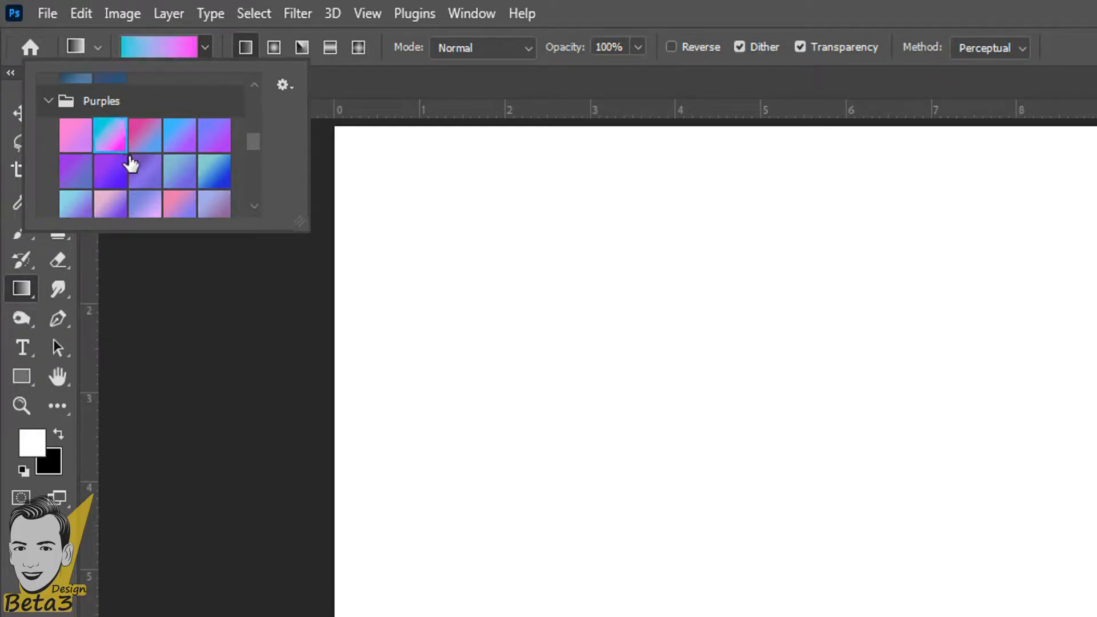
scroll(154, 167, "down", 2)
left_click(179, 170)
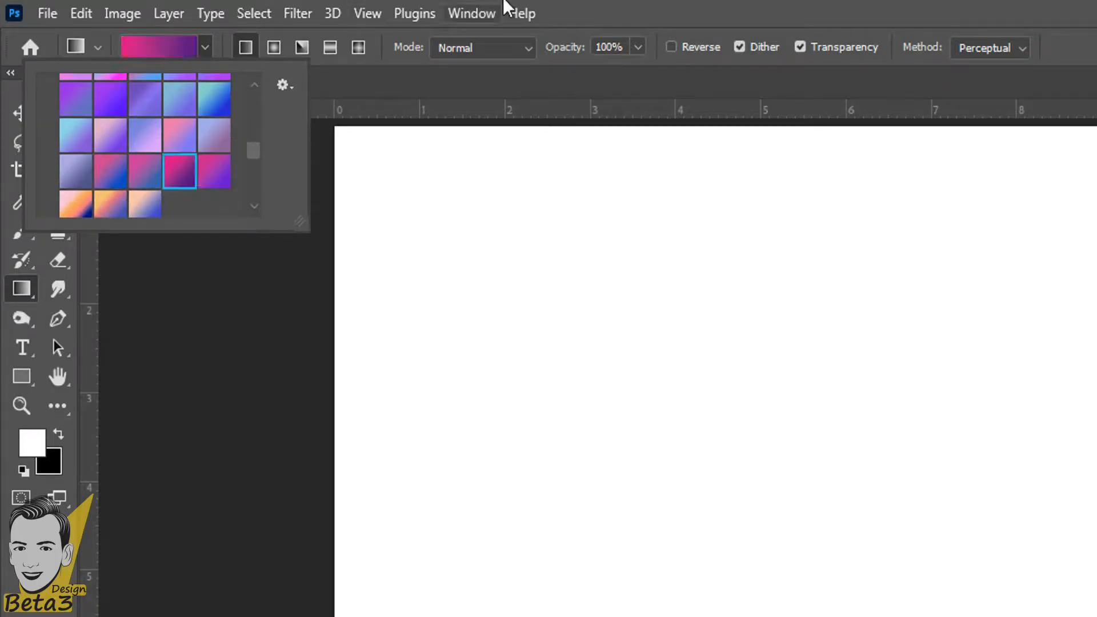
left_click(511, 9)
left_click(975, 4)
scroll(459, 33, "up", 1)
scroll(457, 40, "up", 1)
scroll(541, 228, "down", 3)
scroll(672, 230, "up", 1)
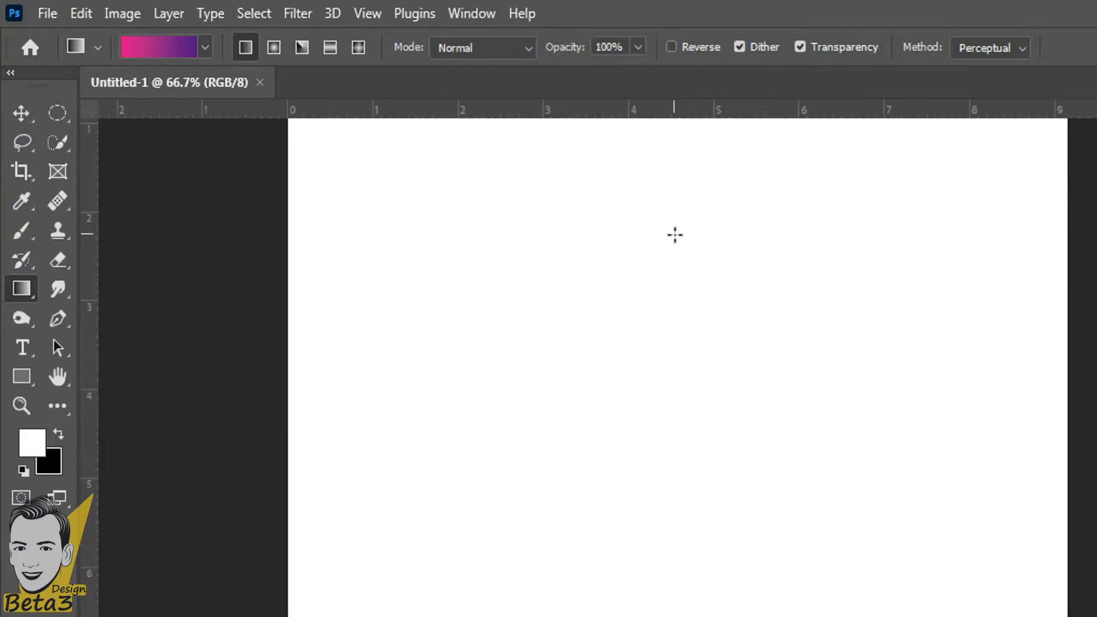
Drag the pink-to-purple gradient from the top of the canvas downward.
left_click_drag(703, 262, 703, 391)
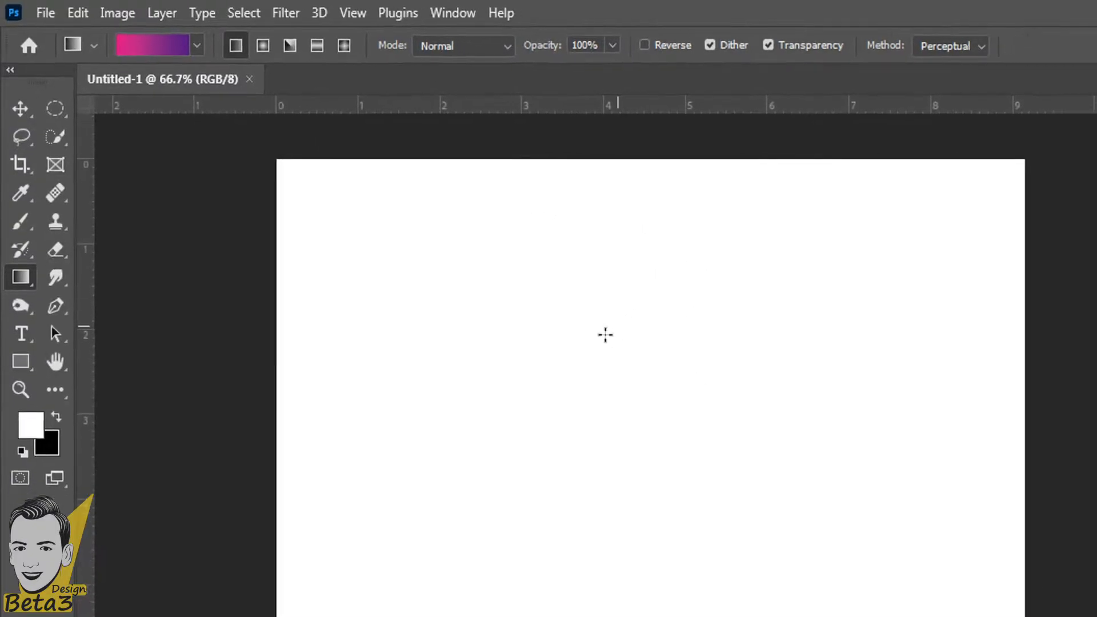
scroll(630, 349, "up", 4)
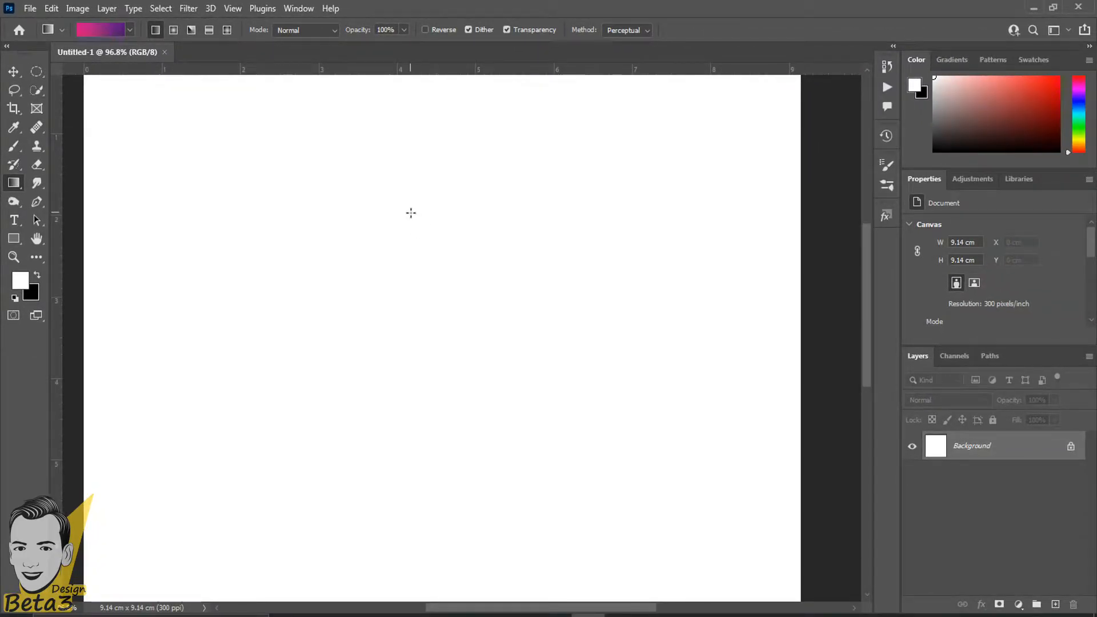
scroll(419, 192, "down", 3)
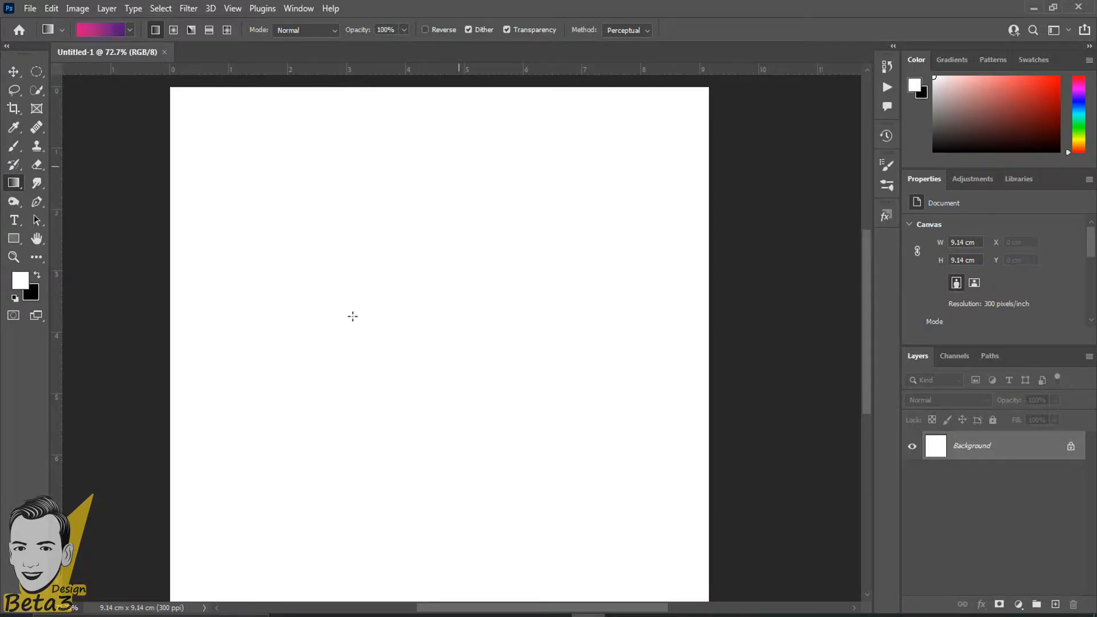
scroll(412, 264, "down", 3)
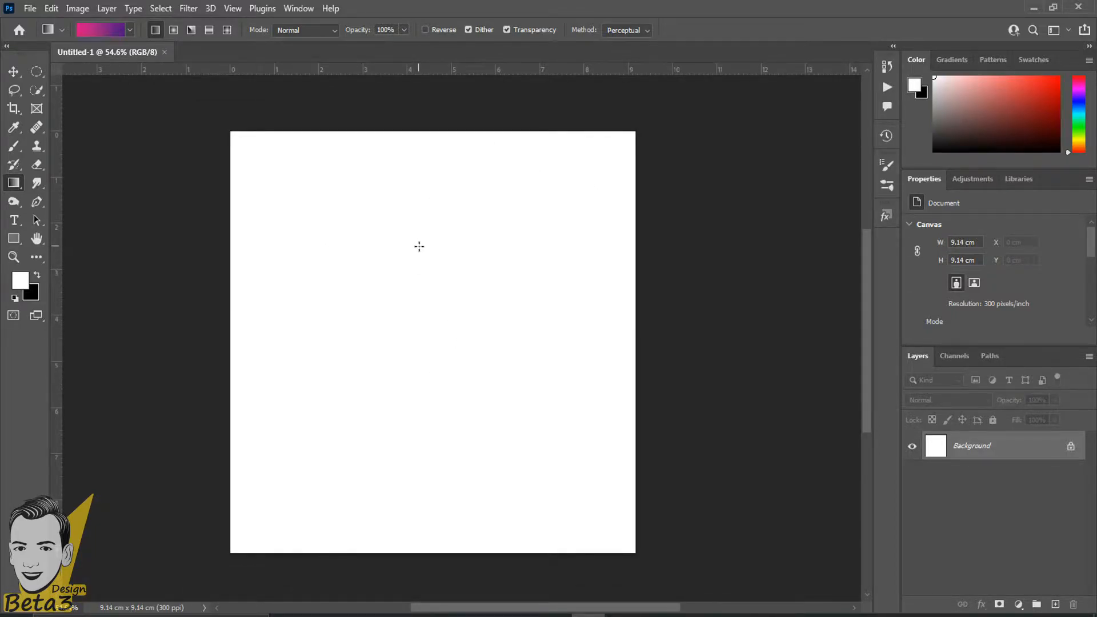
key("Caps_Lock")
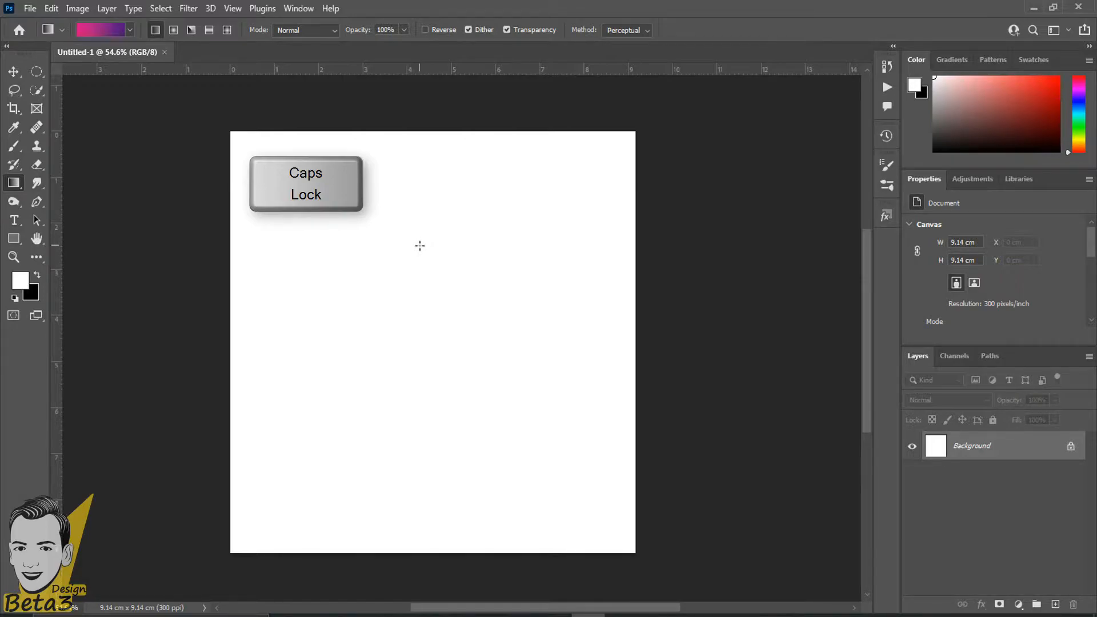
scroll(420, 245, "up", 3)
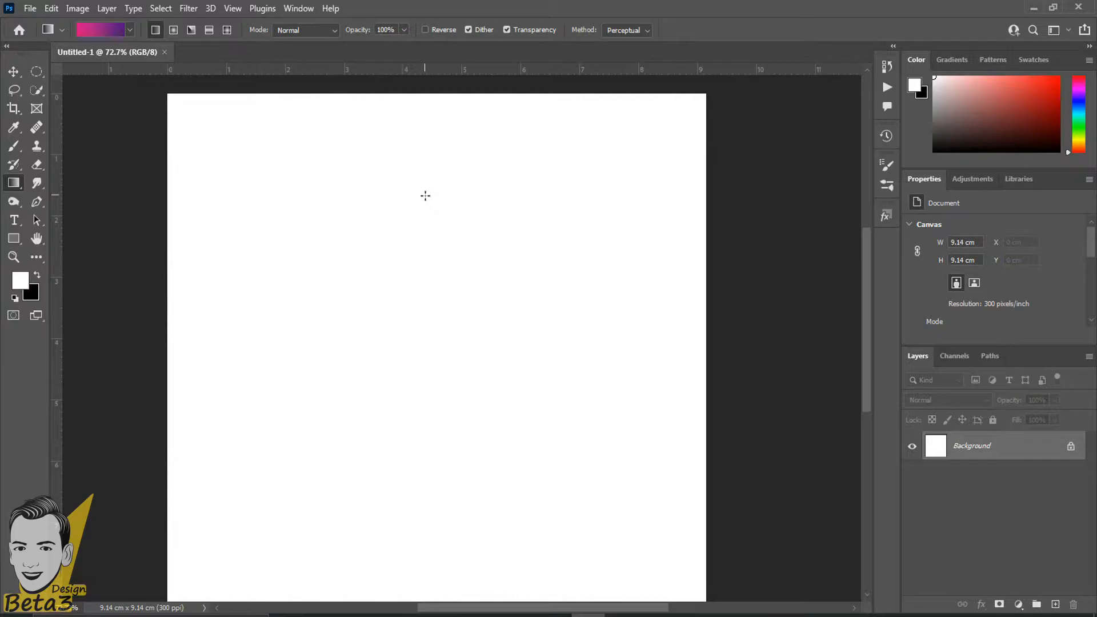
scroll(409, 285, "down", 2)
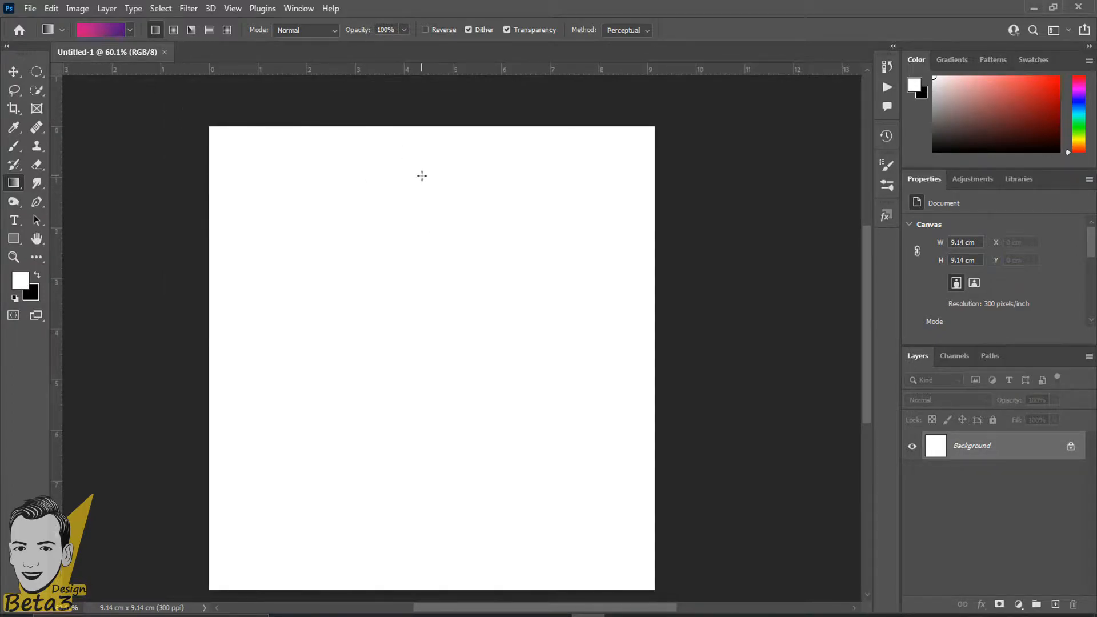
left_click_drag(440, 250, 444, 285)
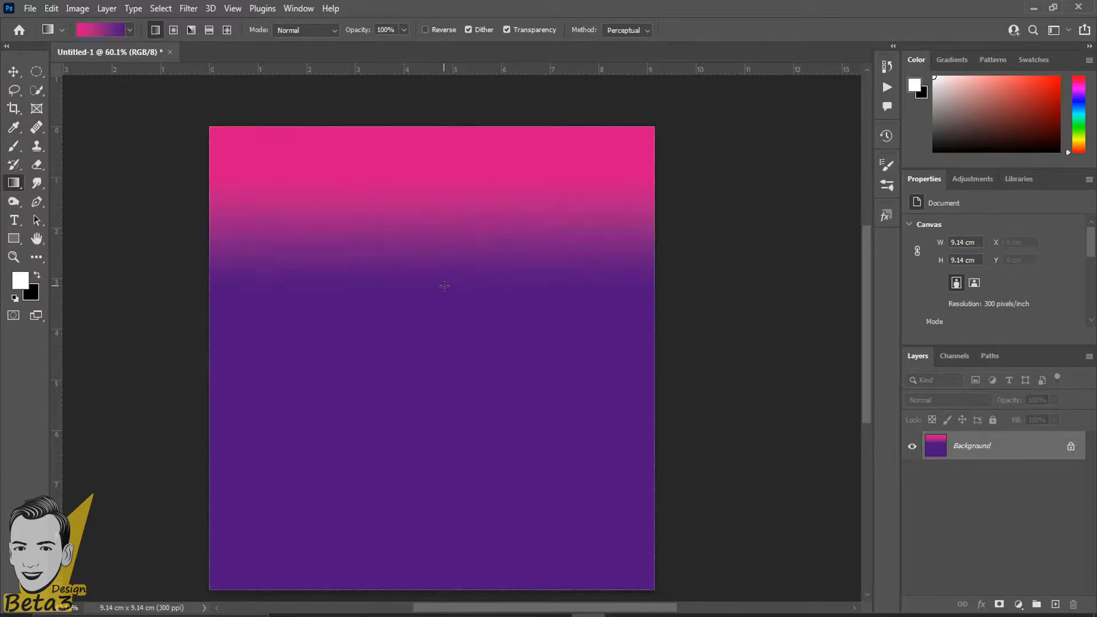
Load a violet preset from the Purples gradient set.
scroll(437, 340, "down", 2)
scroll(308, 361, "up", 3)
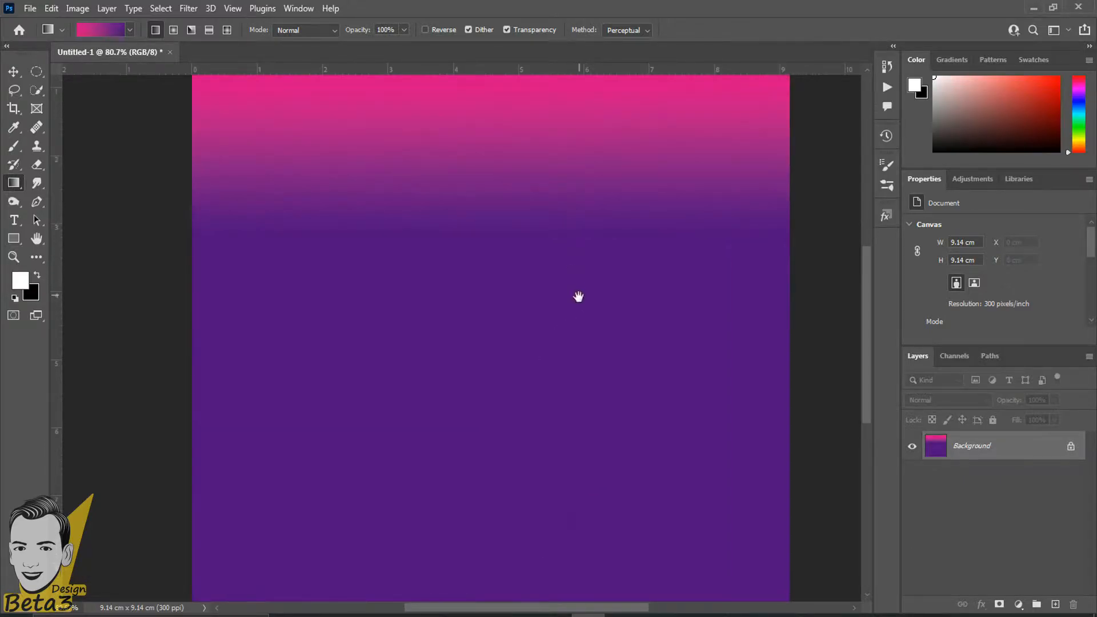
left_click_drag(578, 294, 552, 326)
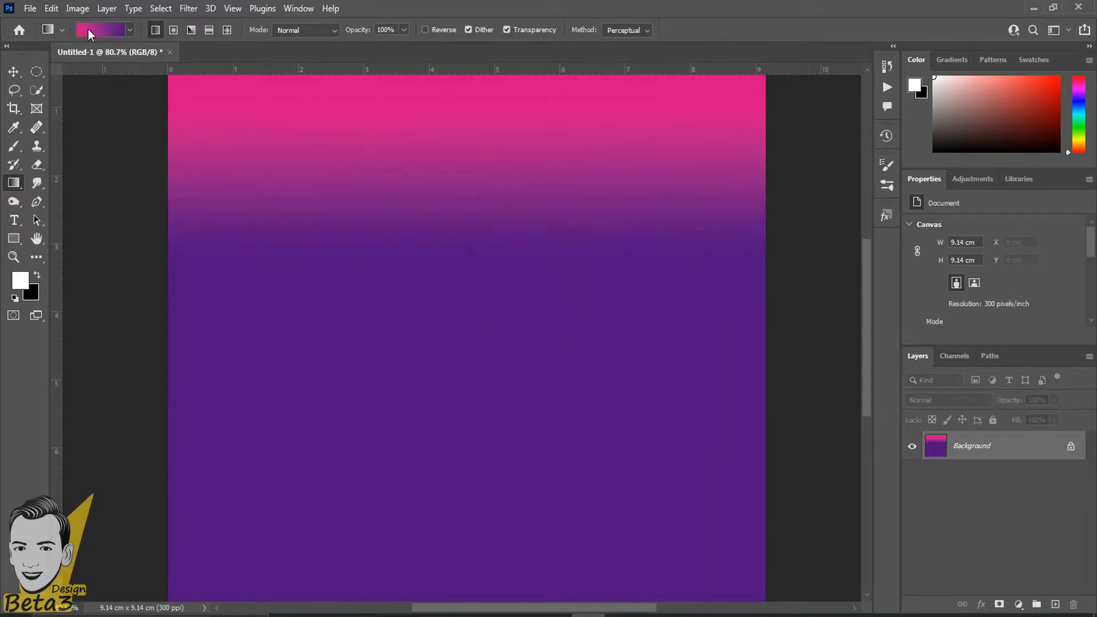
scroll(416, 160, "down", 1)
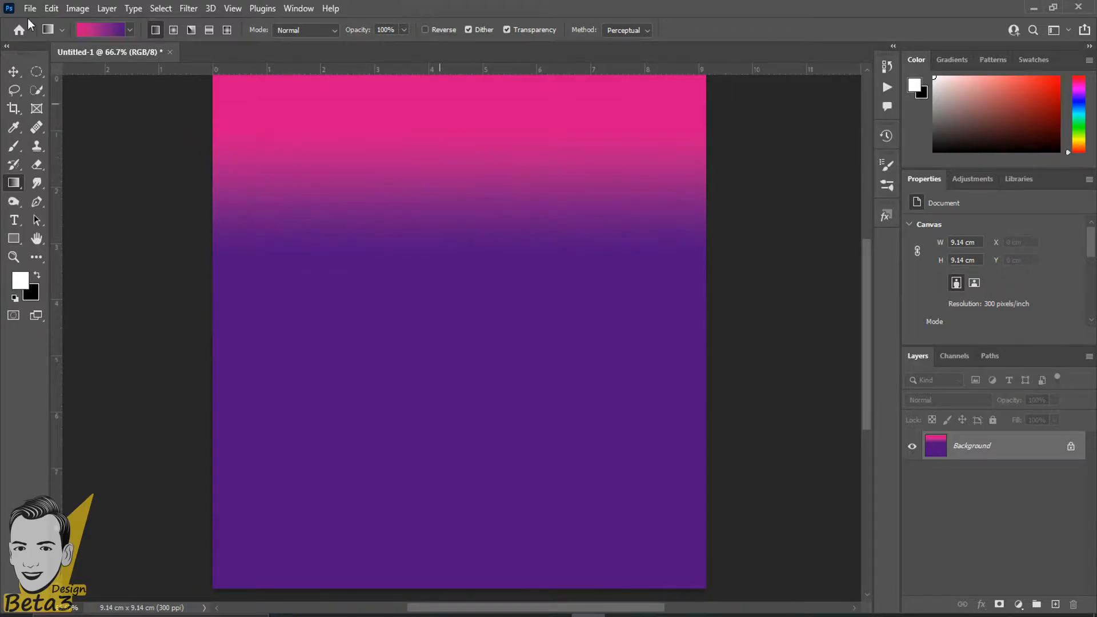
left_click(130, 30)
scroll(84, 106, "down", 2)
scroll(84, 105, "up", 1)
left_click(70, 119)
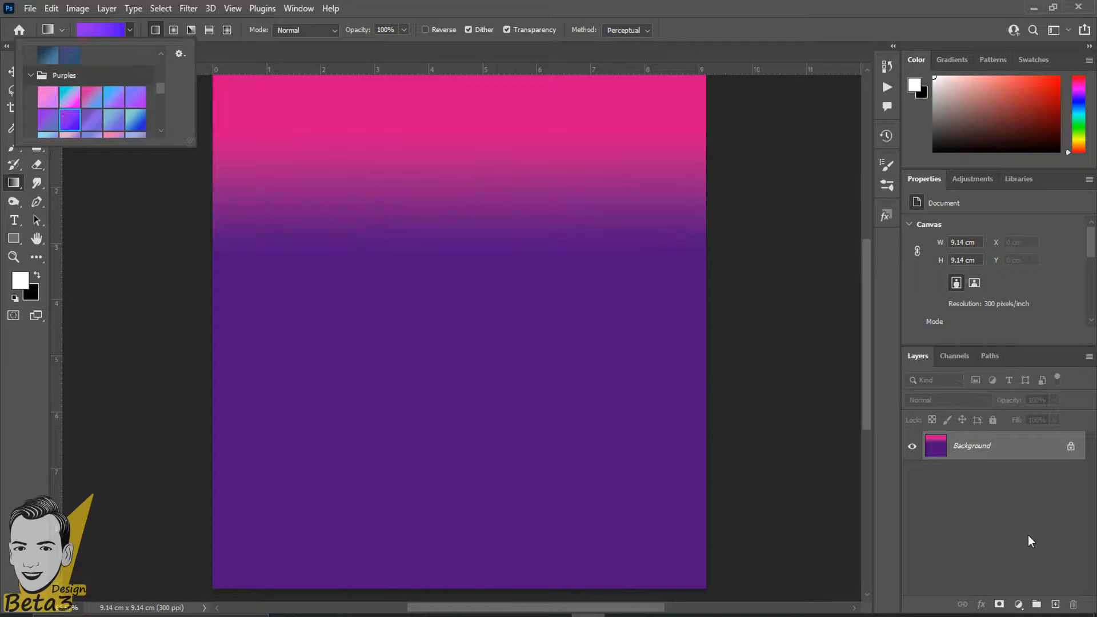
Load the cyan-to-blue preset and try it as a vertical fill, then undo.
left_click(134, 123)
left_click(488, 3)
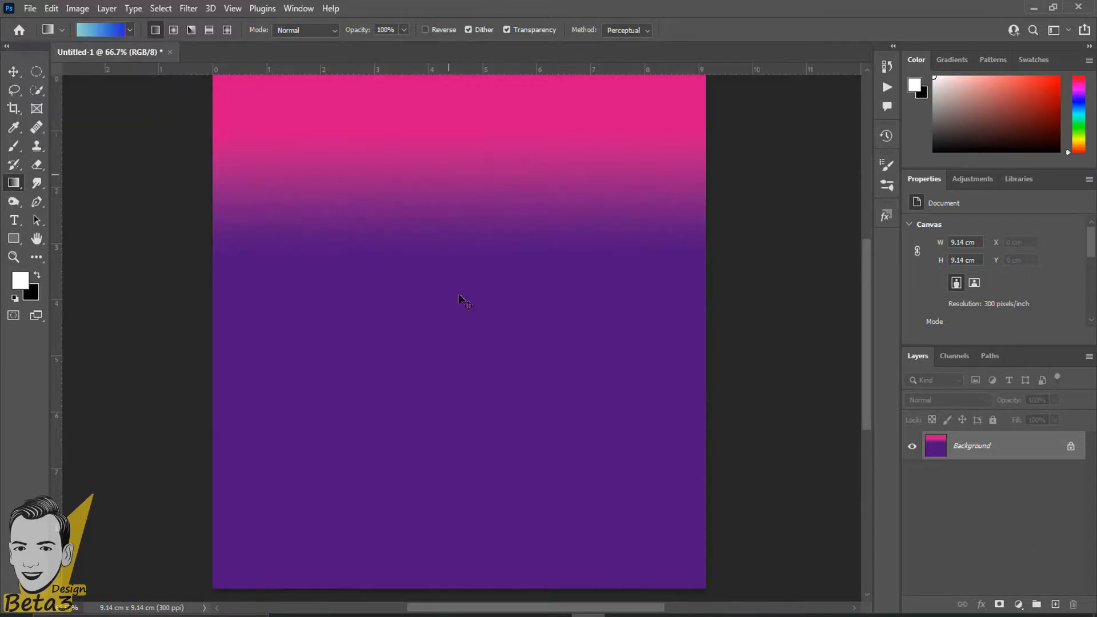
key("ctrl+z")
scroll(476, 291, "down", 1)
left_click_drag(470, 185, 468, 447)
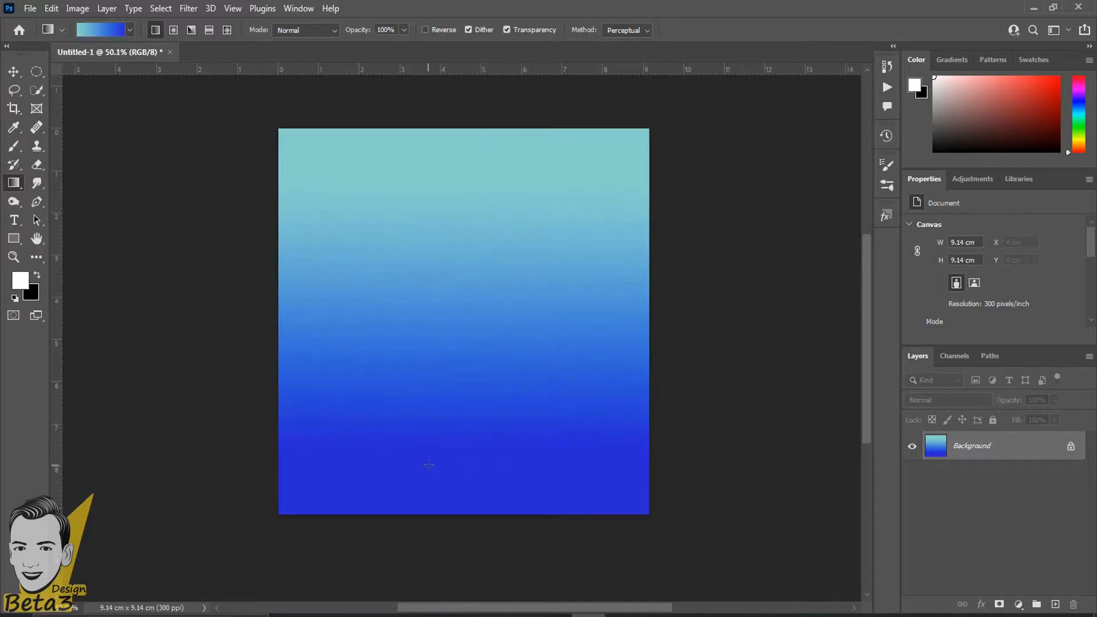
key("ctrl+z")
Try left-to-right and reversed cyan-to-blue gradients, then undo back to white.
scroll(280, 217, "up", 2)
mouse_move(301, 319)
left_mouse_down()
mouse_move(737, 321)
mouse_move(772, 307)
left_mouse_up()
scroll(694, 375, "down", 3)
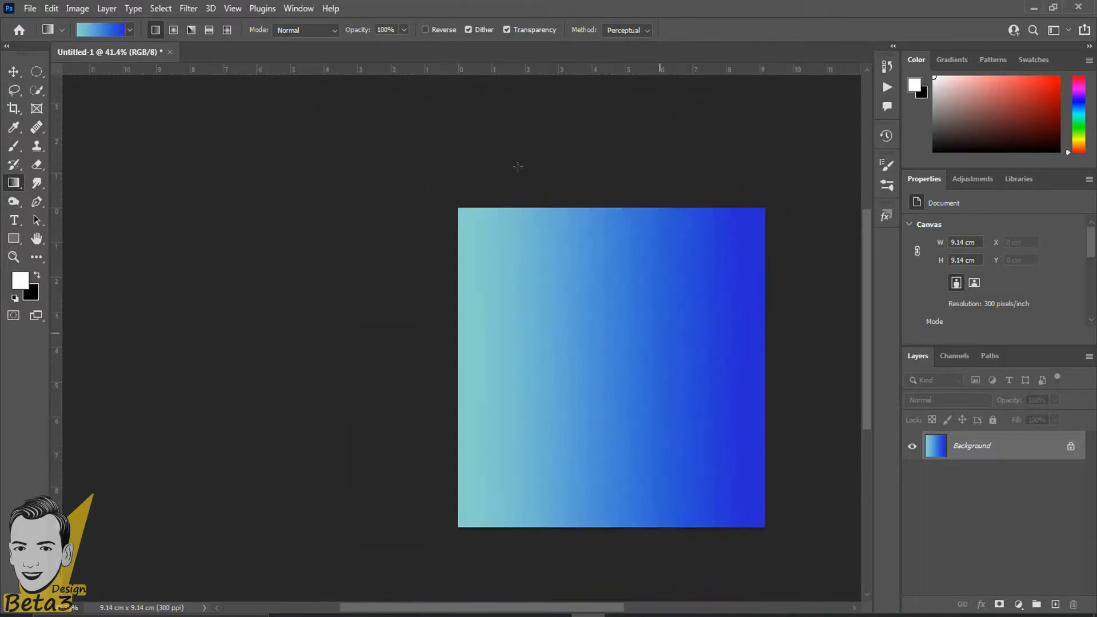
scroll(445, 359, "up", 2)
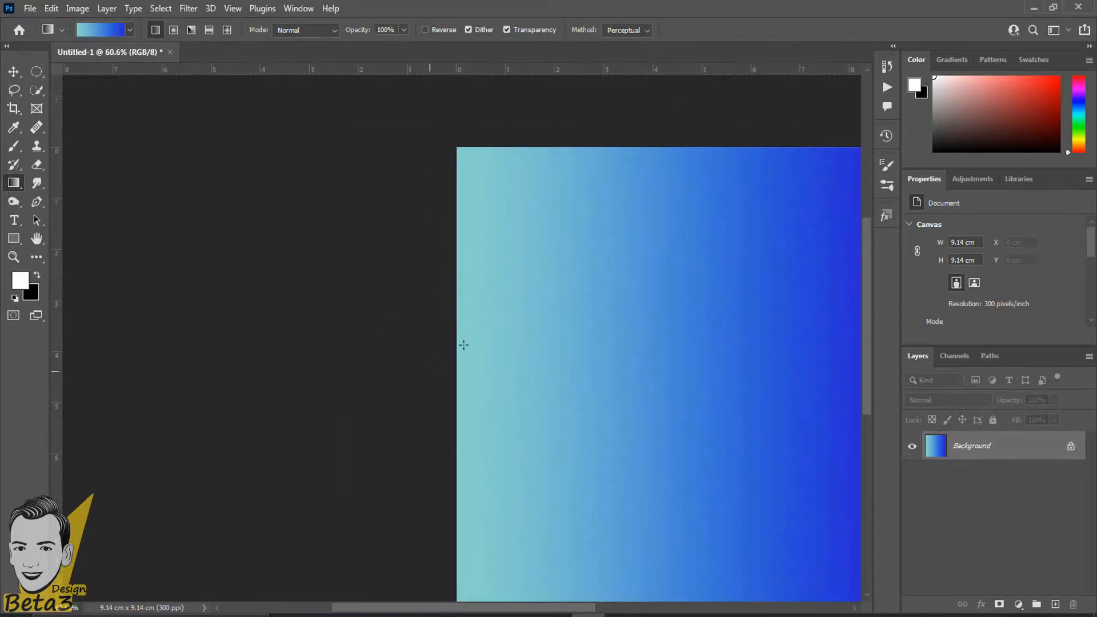
left_click_drag(434, 311, 233, 252)
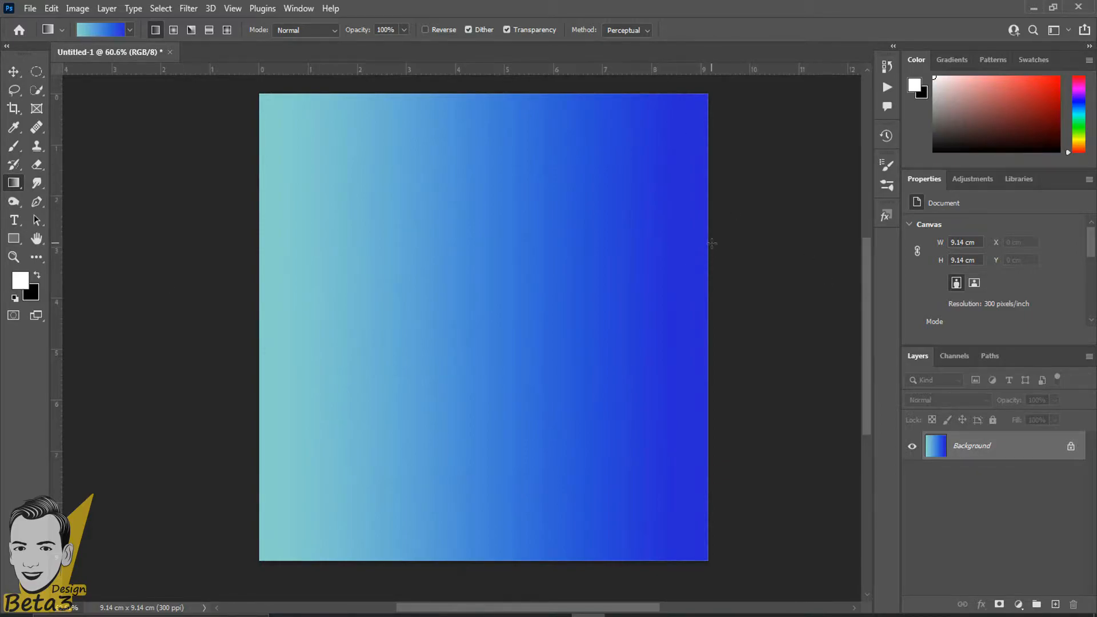
scroll(717, 241, "down", 1)
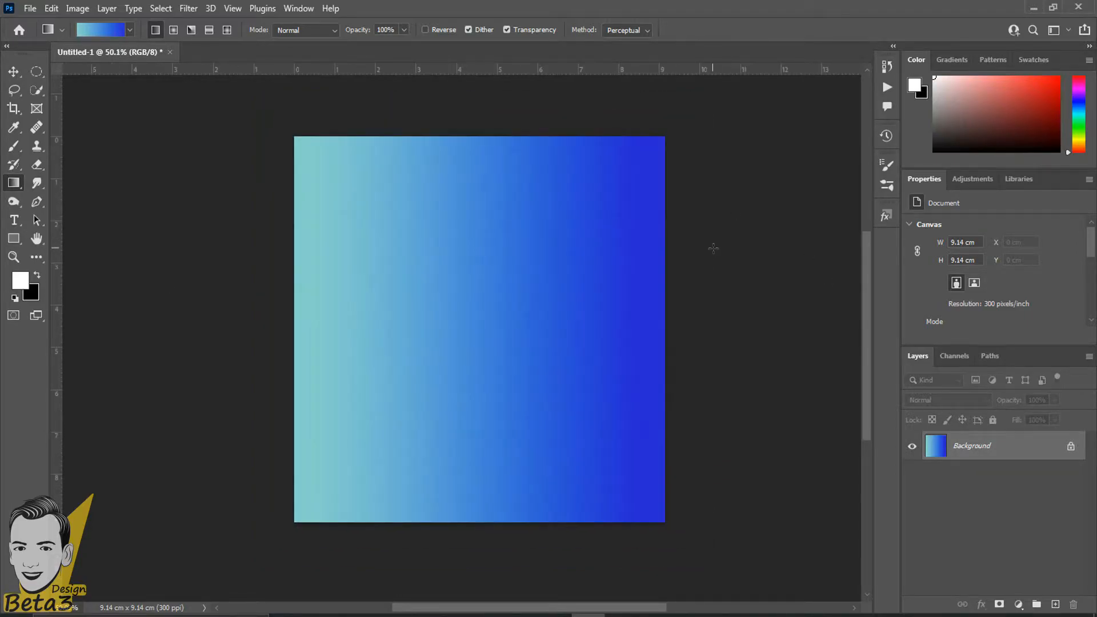
key("ctrl+z")
scroll(652, 289, "up", 1)
scroll(394, 214, "down", 1)
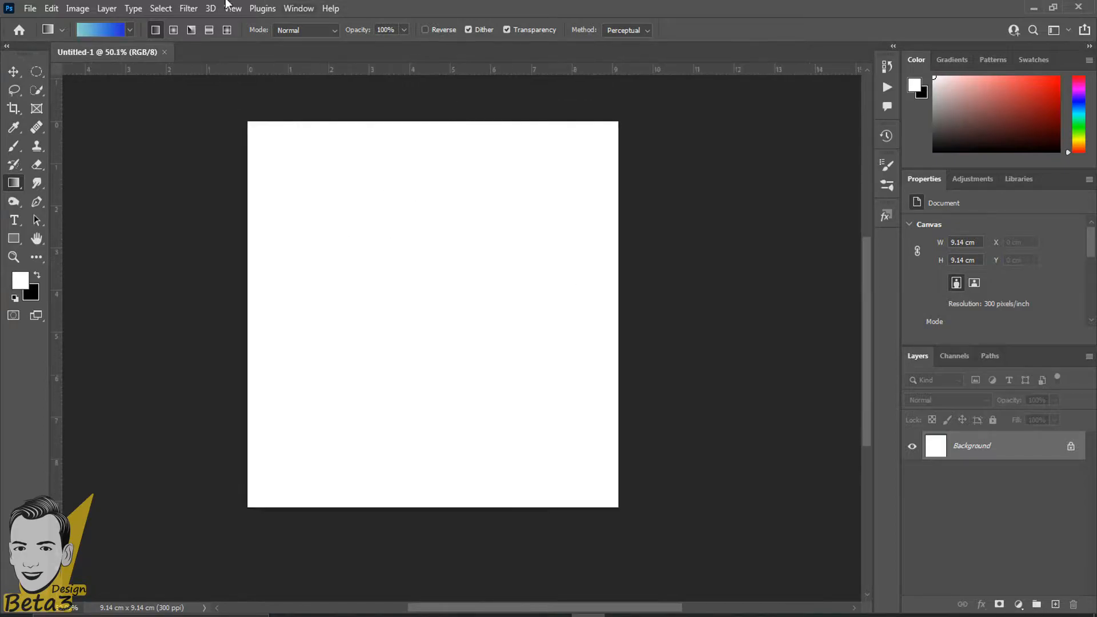
scroll(400, 209, "up", 1)
Try vertical, horizontal and both diagonal gradients, undoing each to leave white canvas.
left_click_drag(392, 153, 357, 451)
key("ctrl+z")
mouse_move(272, 240)
left_mouse_down()
mouse_move(605, 245)
mouse_move(353, 270)
left_mouse_up()
key("ctrl+z")
key("ctrl+z")
left_click_drag(308, 154, 584, 516)
key("ctrl+z")
left_click_drag(618, 146, 207, 489)
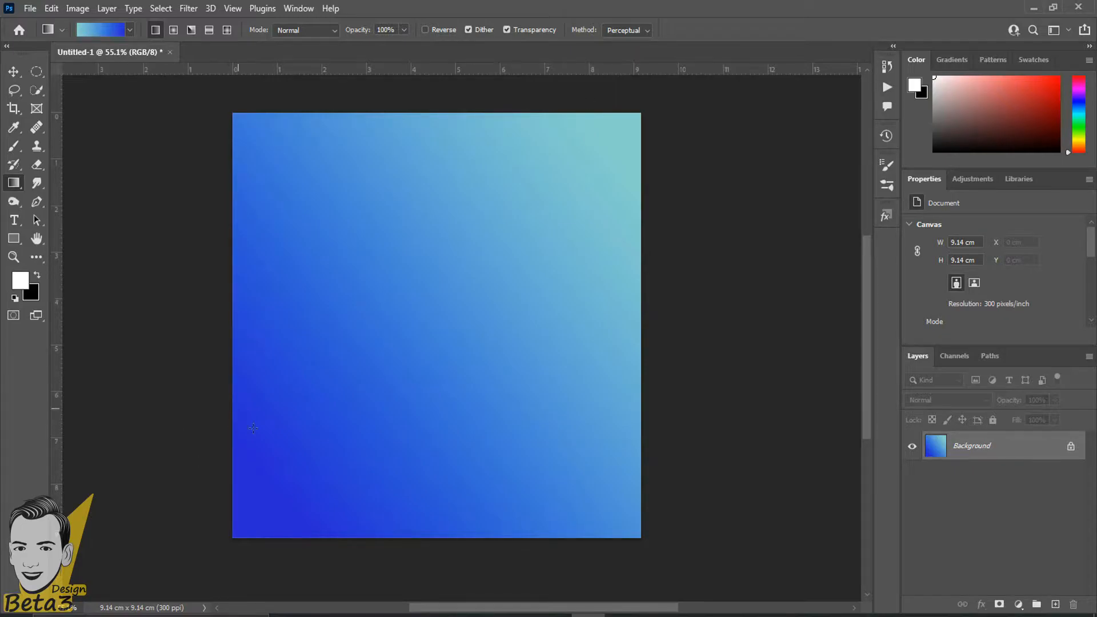
key("ctrl+z")
key("ctrl+plus")
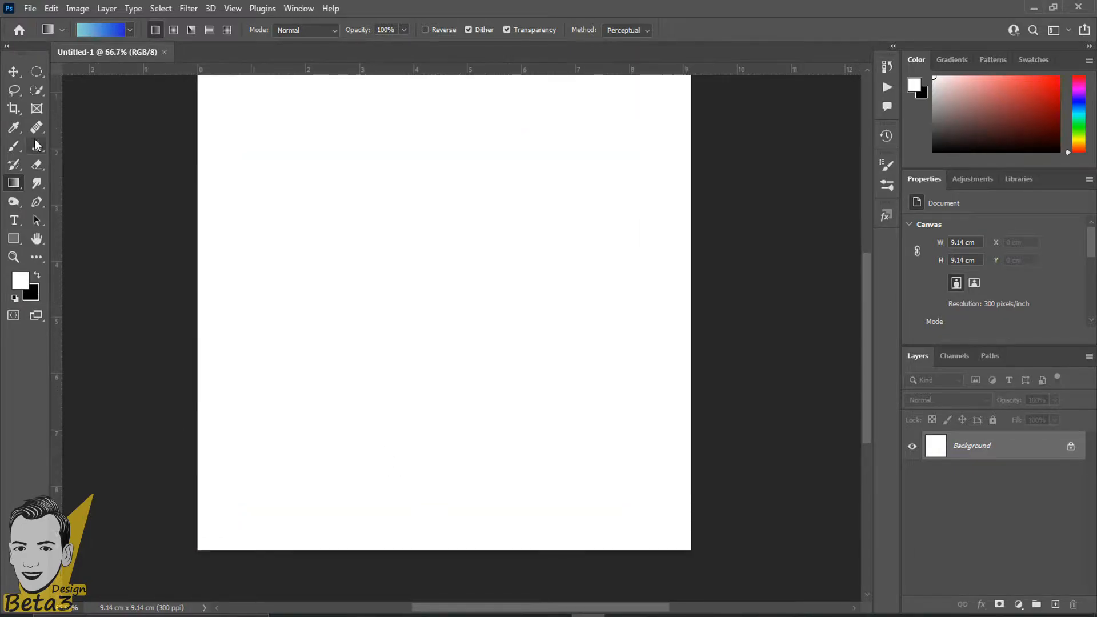
Choose the Basics Foreground to Background gradient preset.
left_click(129, 30)
scroll(58, 80, "down", 6)
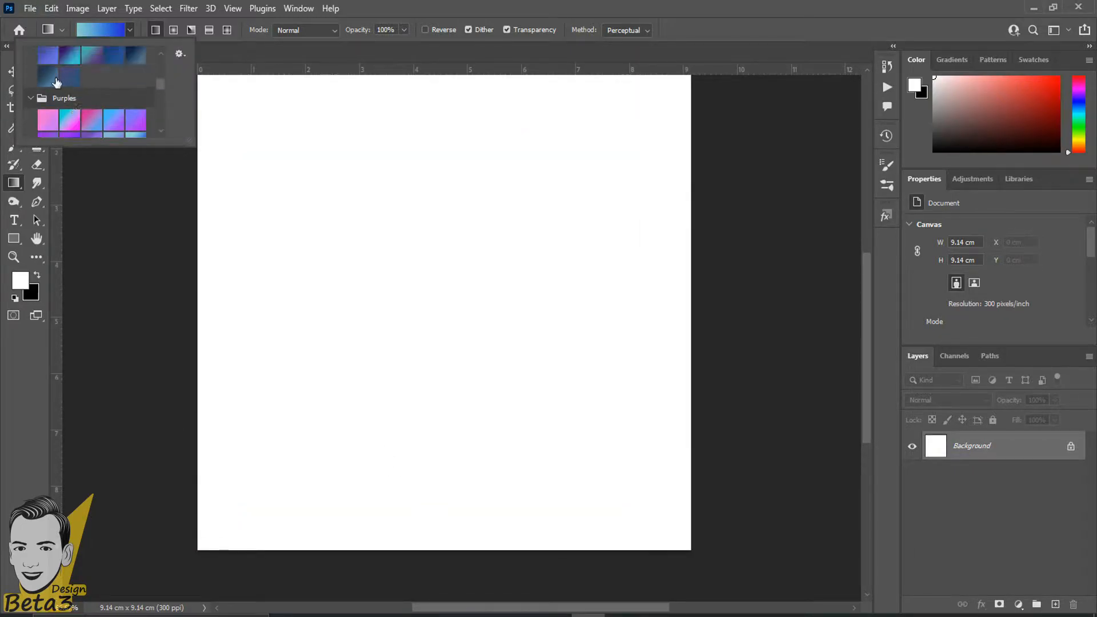
scroll(87, 75, "up", 2)
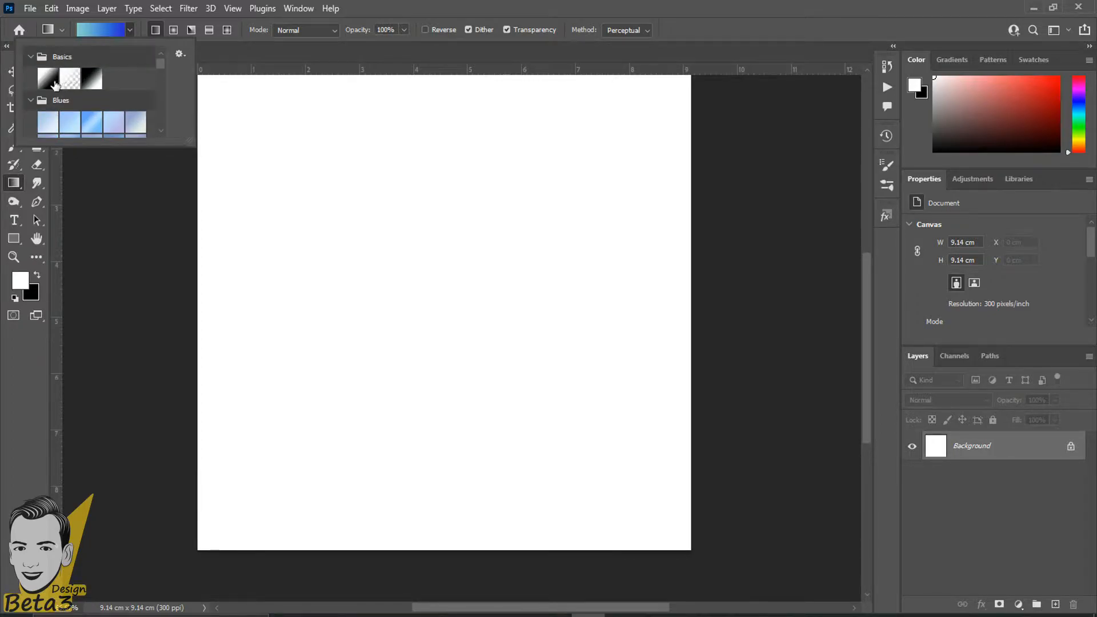
left_click(53, 80)
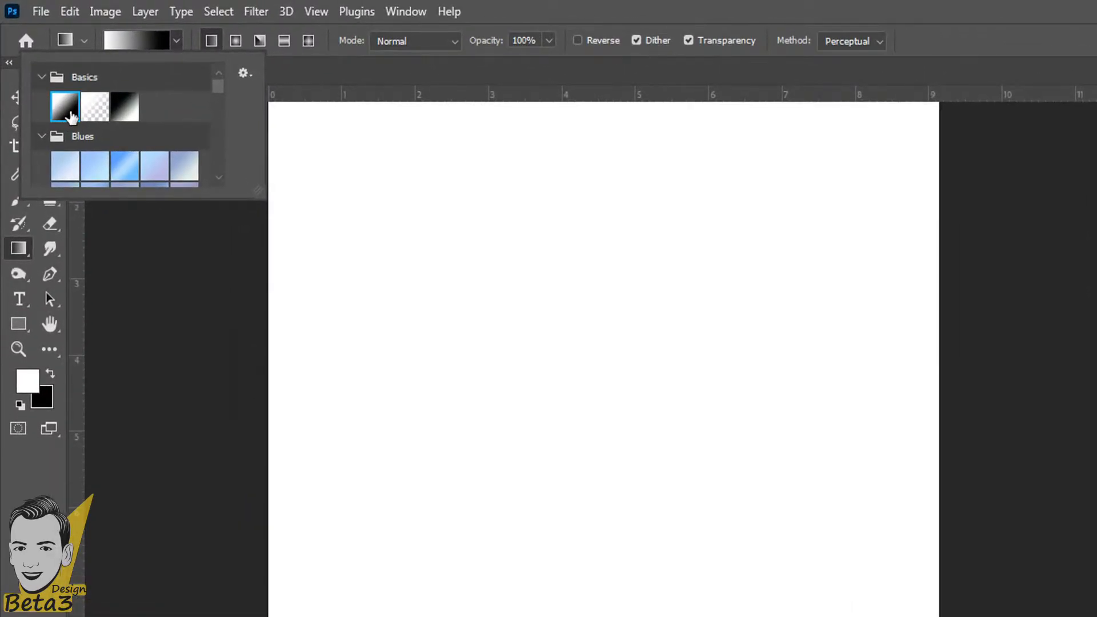
left_click(119, 108)
left_click(69, 113)
double_click(71, 117)
Open this gradient in the Gradient Editor and select its left colour stop.
left_click(118, 37)
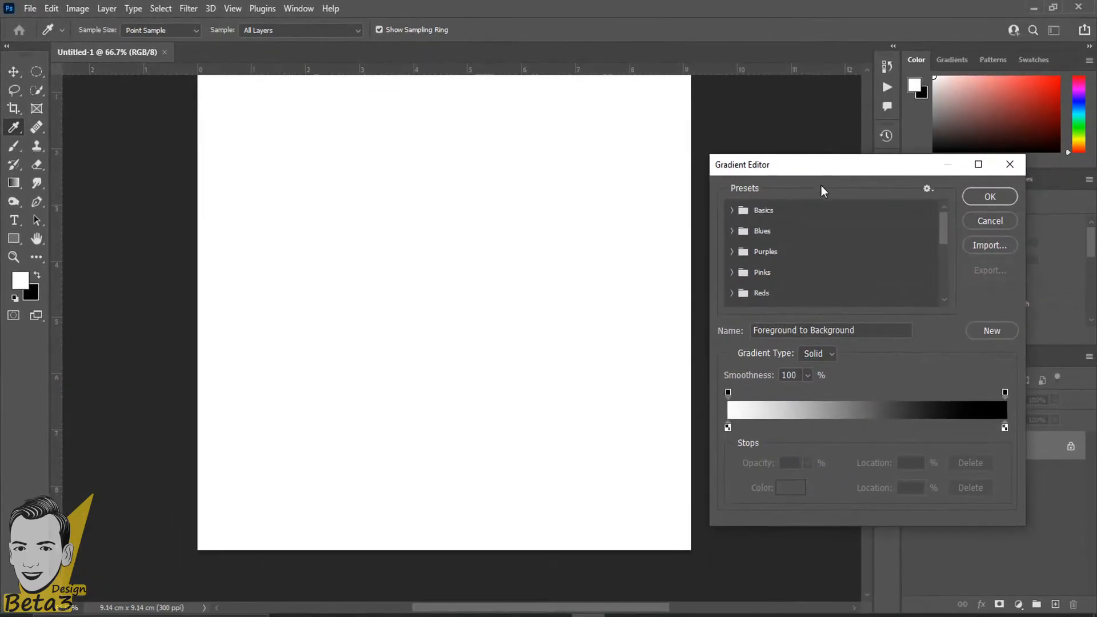
left_click_drag(766, 155, 384, 139)
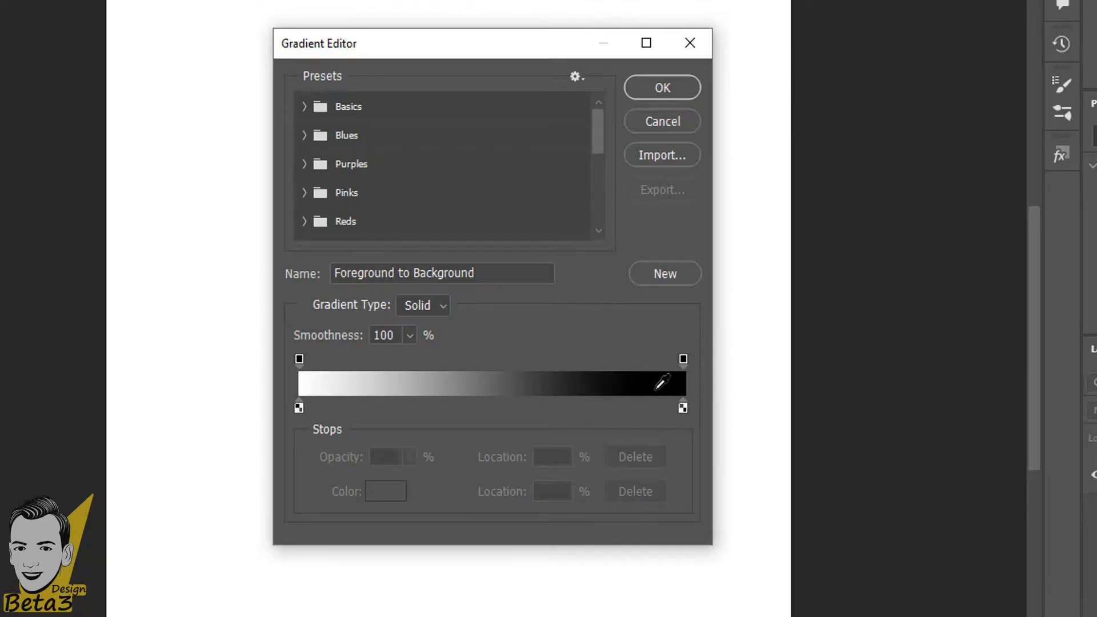
left_click(298, 408)
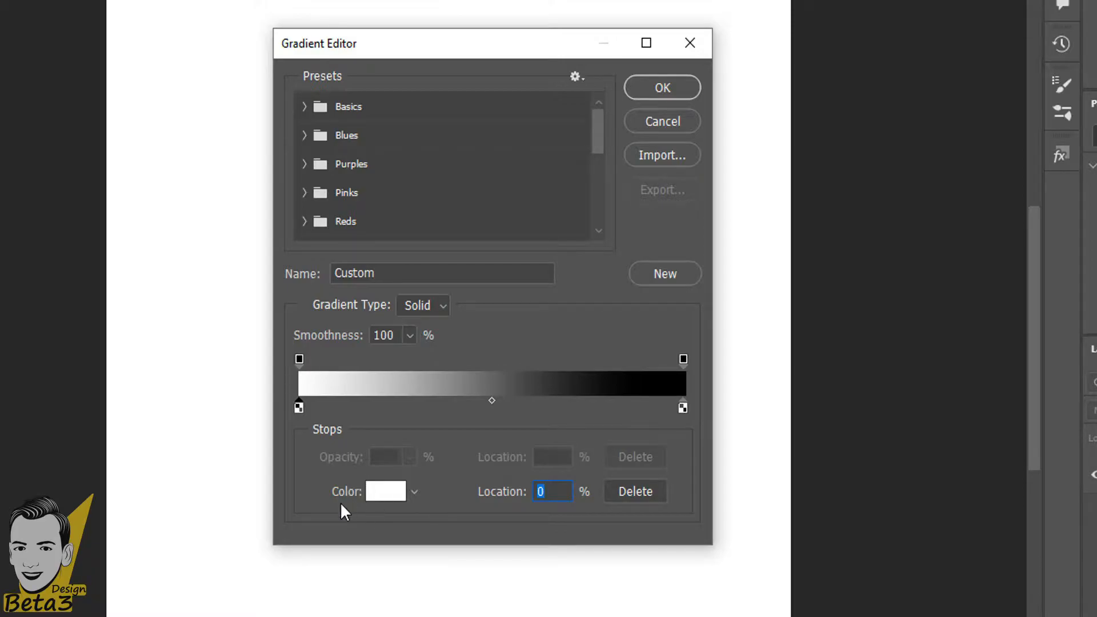
Set the left colour stop to coral pink in the Color Picker.
left_click(377, 503)
mouse_move(501, 440)
left_mouse_down()
mouse_move(592, 362)
mouse_move(644, 358)
mouse_move(509, 375)
mouse_move(617, 387)
left_mouse_up()
left_click_drag(702, 270, 956, 163)
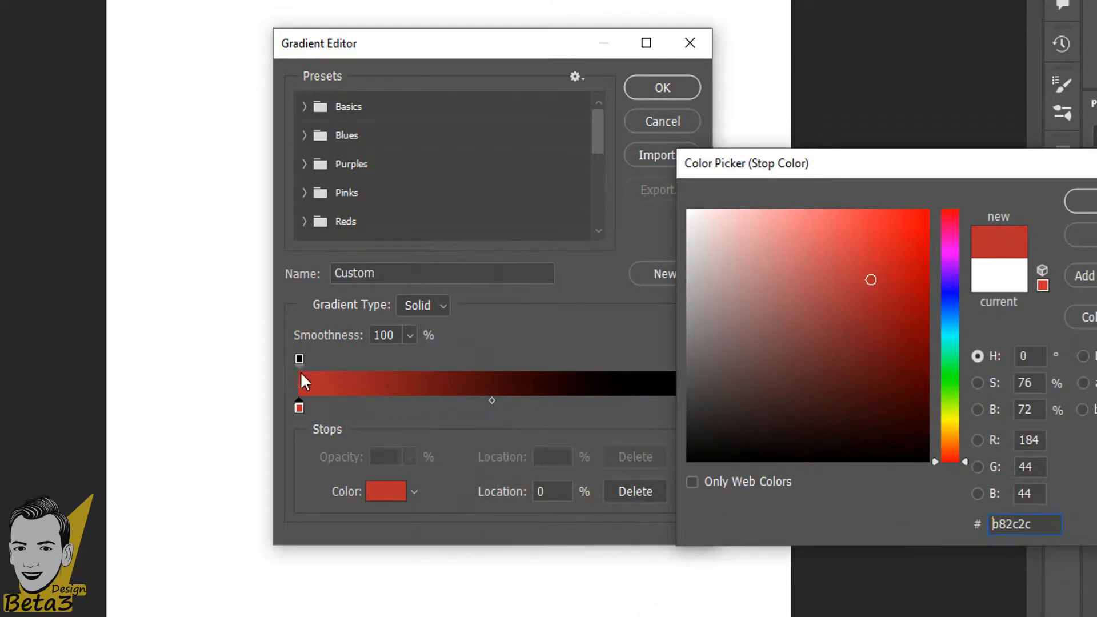
mouse_move(871, 280)
left_mouse_down()
mouse_move(929, 227)
mouse_move(851, 330)
mouse_move(890, 217)
mouse_move(854, 387)
mouse_move(805, 269)
mouse_move(875, 356)
left_mouse_up()
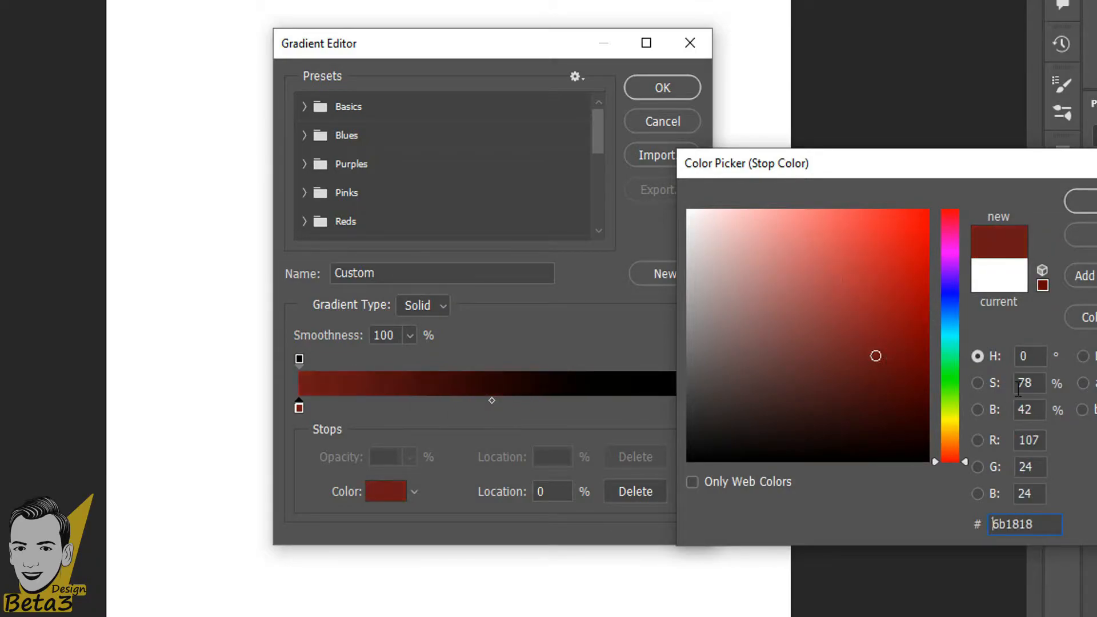
left_click_drag(947, 384, 958, 263)
left_click_drag(875, 286, 869, 221)
left_click_drag(961, 245, 951, 219)
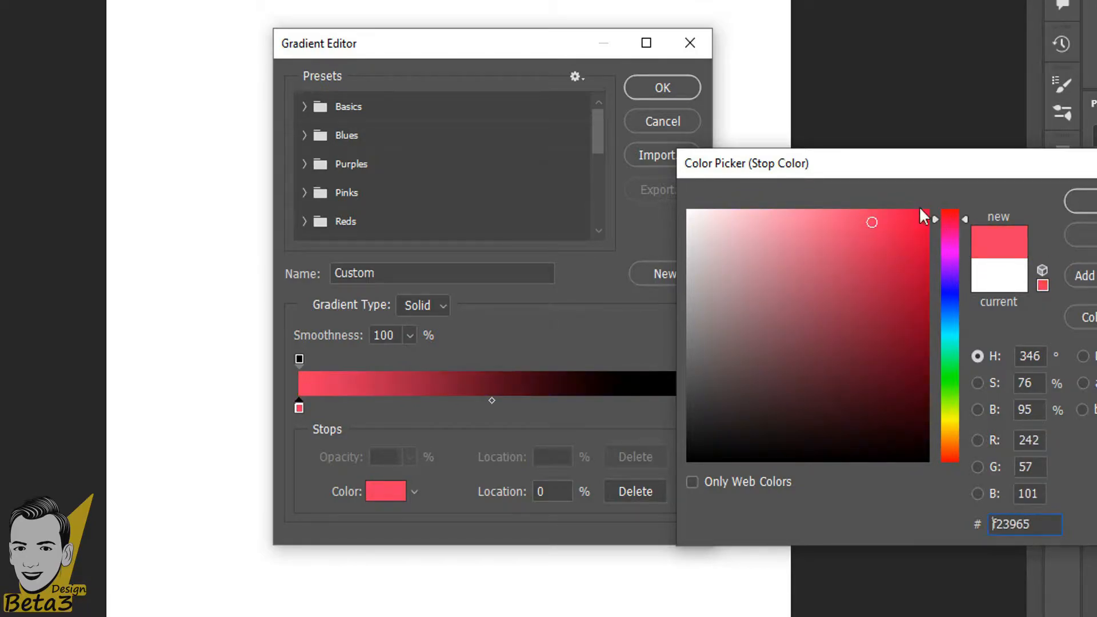
left_click(1081, 201)
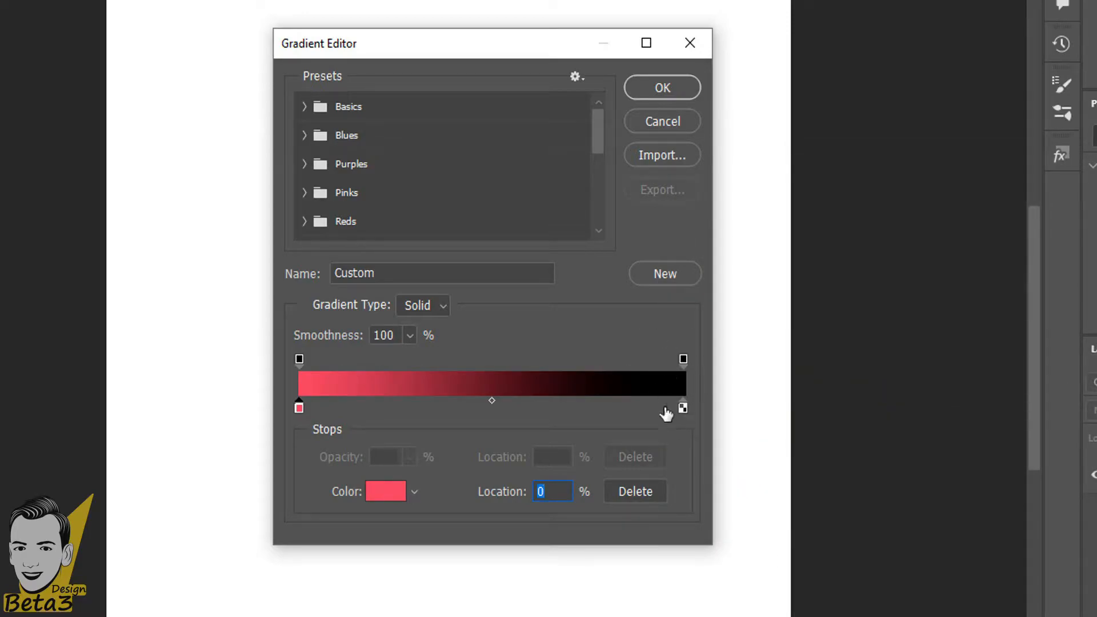
Set the right colour stop to golden yellow #ffcc00, keeping its location at 100%.
left_click(683, 359)
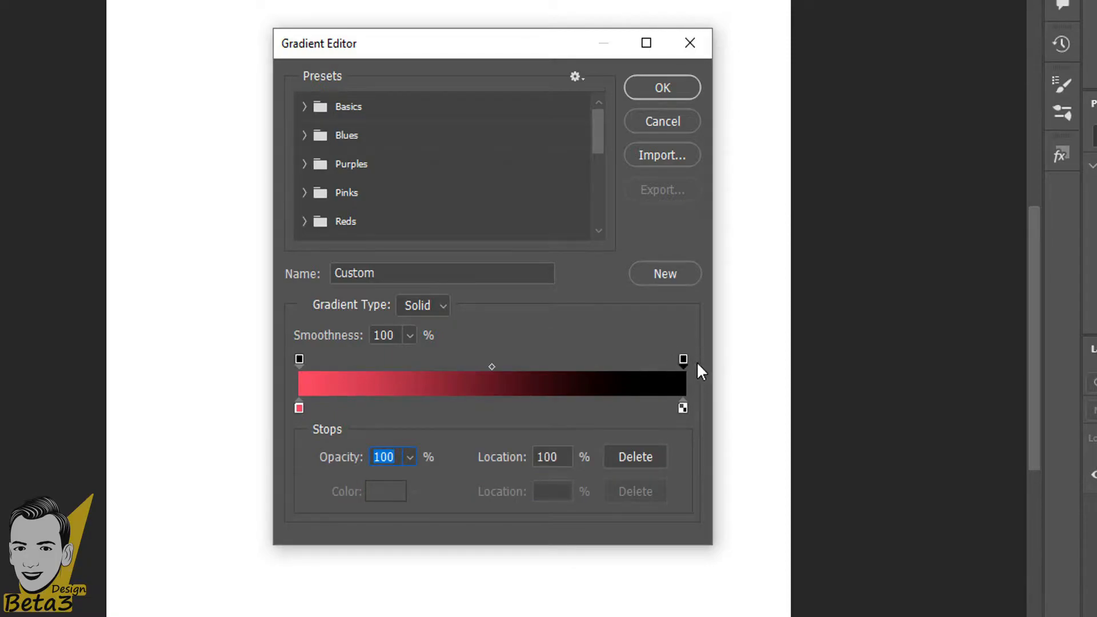
left_click(683, 408)
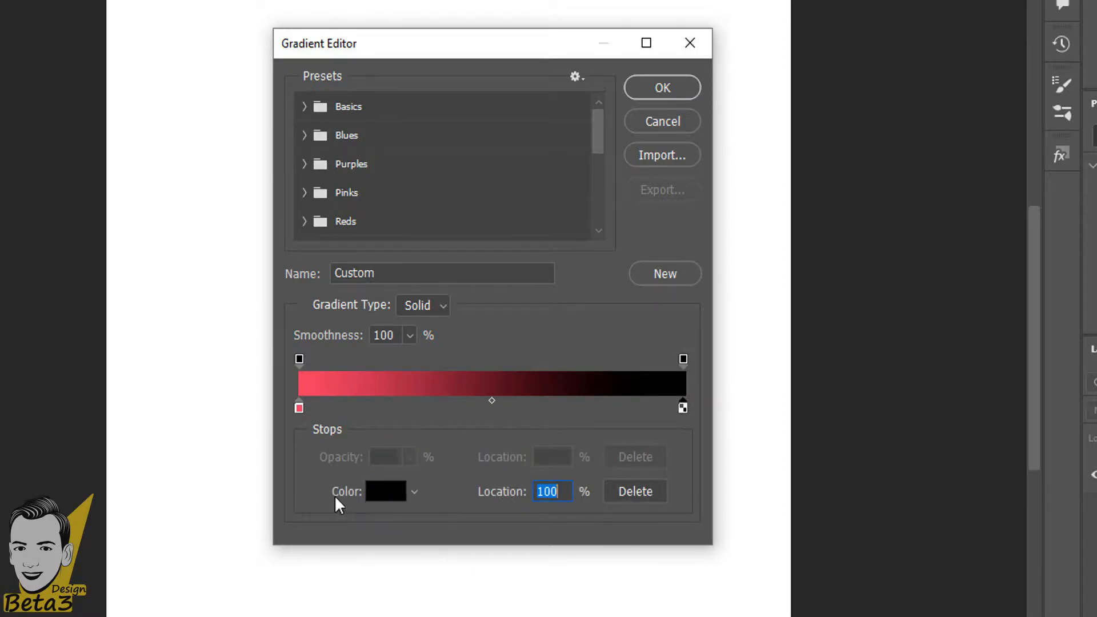
left_click(386, 491)
mouse_move(911, 250)
left_mouse_down()
mouse_move(885, 289)
mouse_move(884, 348)
mouse_move(787, 309)
mouse_move(800, 341)
left_mouse_up()
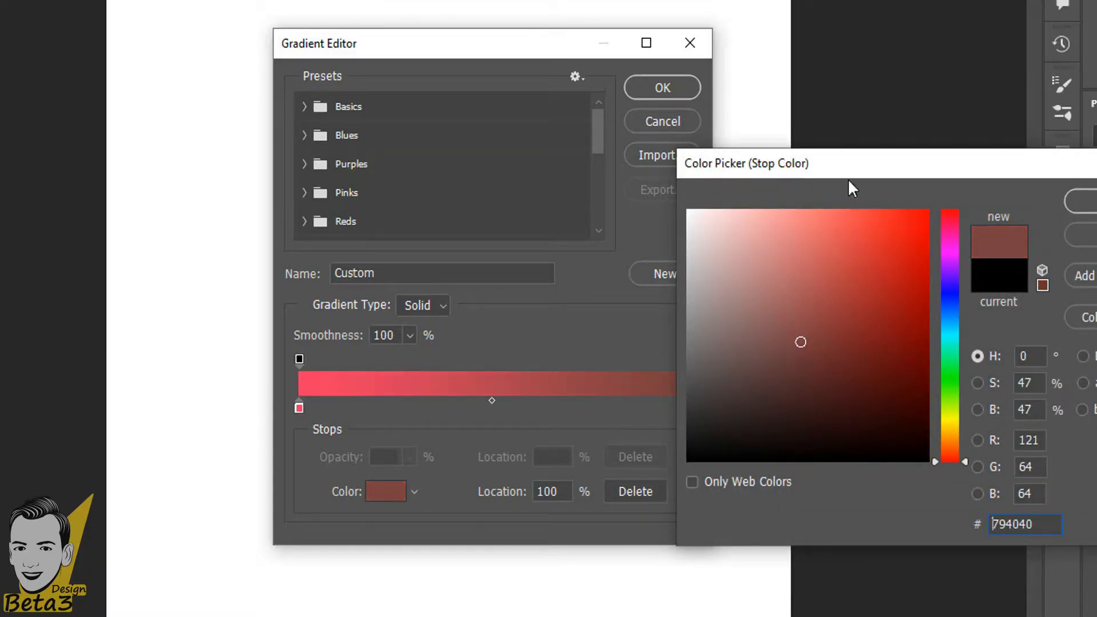
left_click_drag(847, 173, 975, 118)
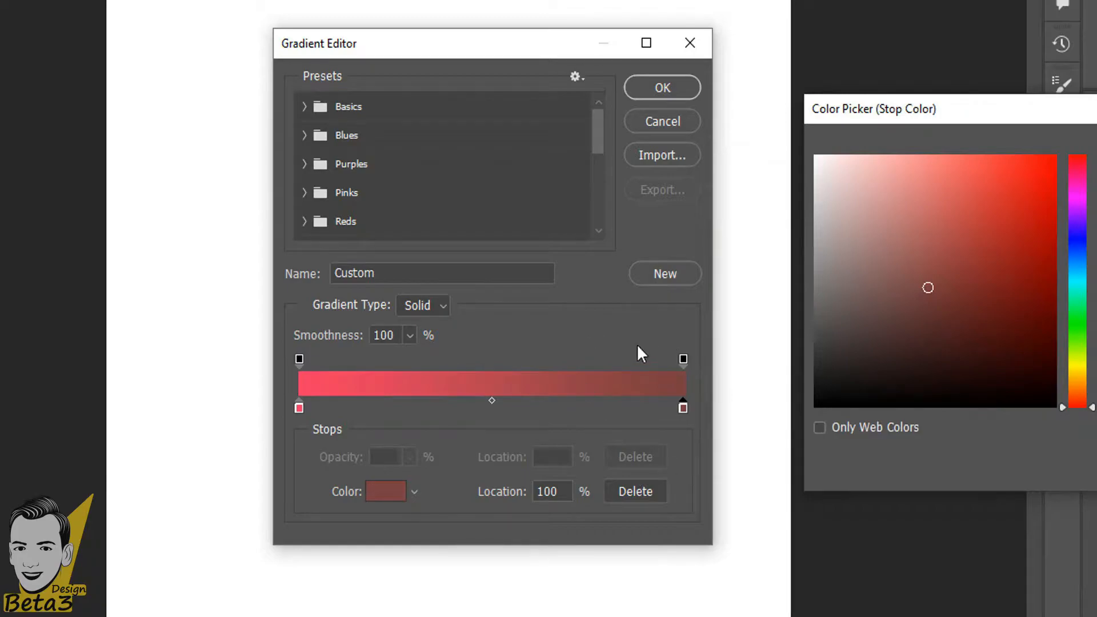
left_click_drag(948, 348, 917, 333)
left_click(1079, 331)
mouse_move(1081, 341)
left_mouse_down()
mouse_move(1068, 366)
mouse_move(1061, 330)
mouse_move(1081, 398)
left_mouse_up()
left_click(1054, 156)
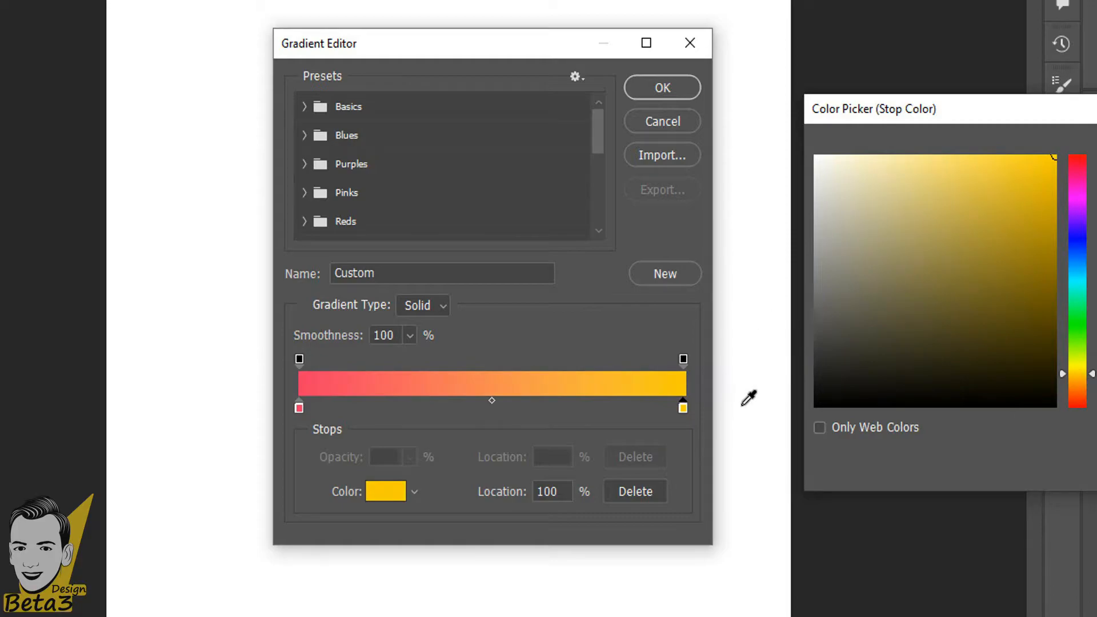
left_click_drag(1046, 107, 858, 113)
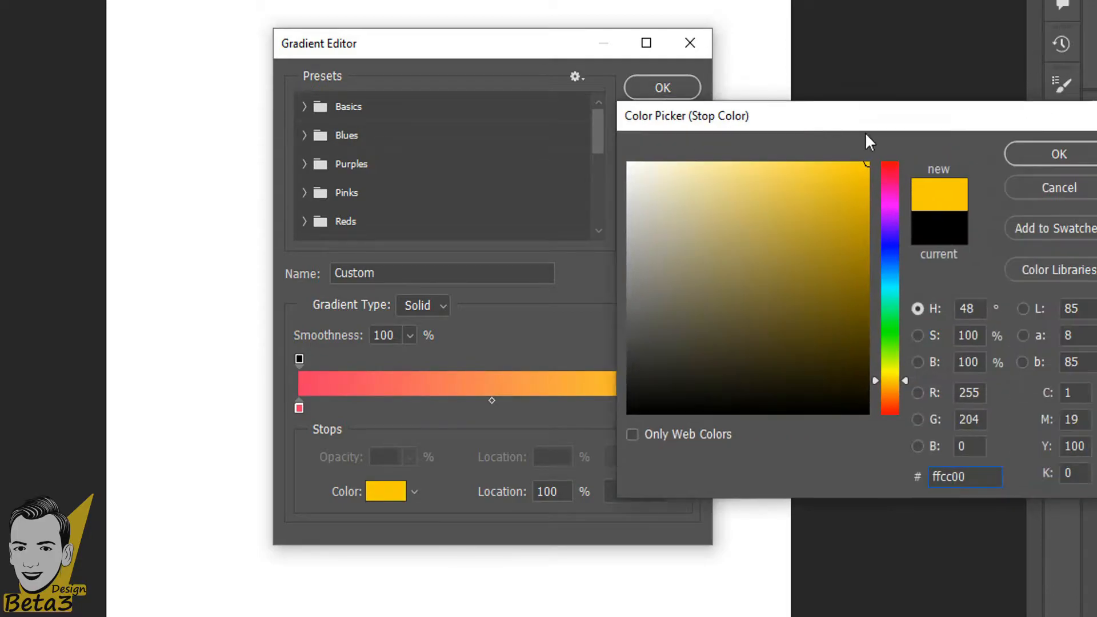
left_click(1022, 156)
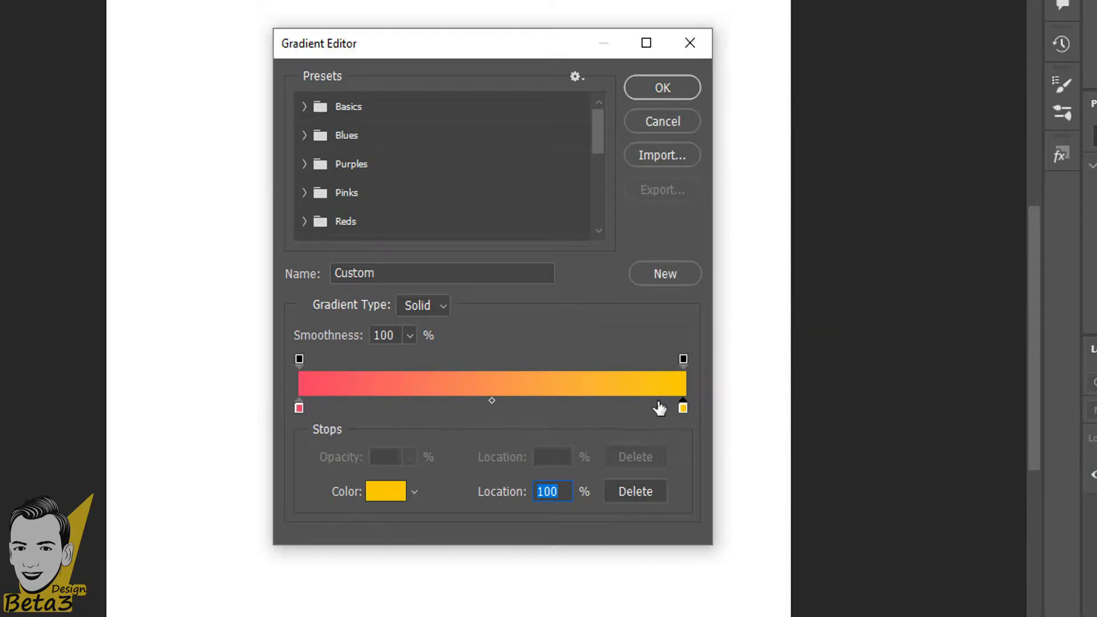
key("Down")
key("Down")
key("Up")
key("Up")
Name the gradient h1 and add it as a new preset.
left_click(435, 274)
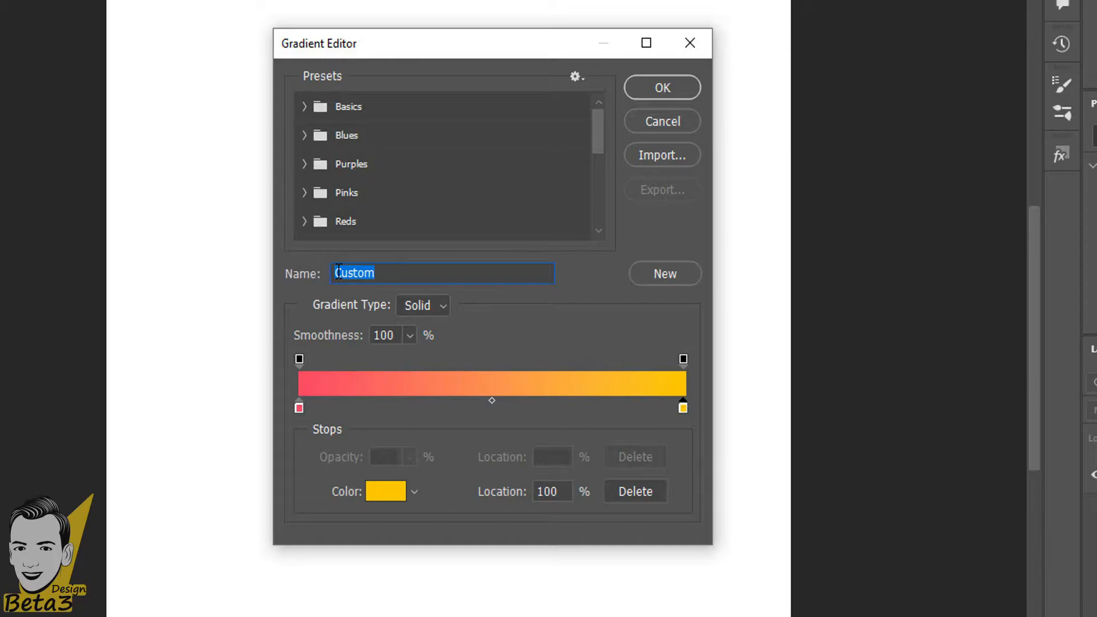
type("hi")
type("h1")
left_click(673, 273)
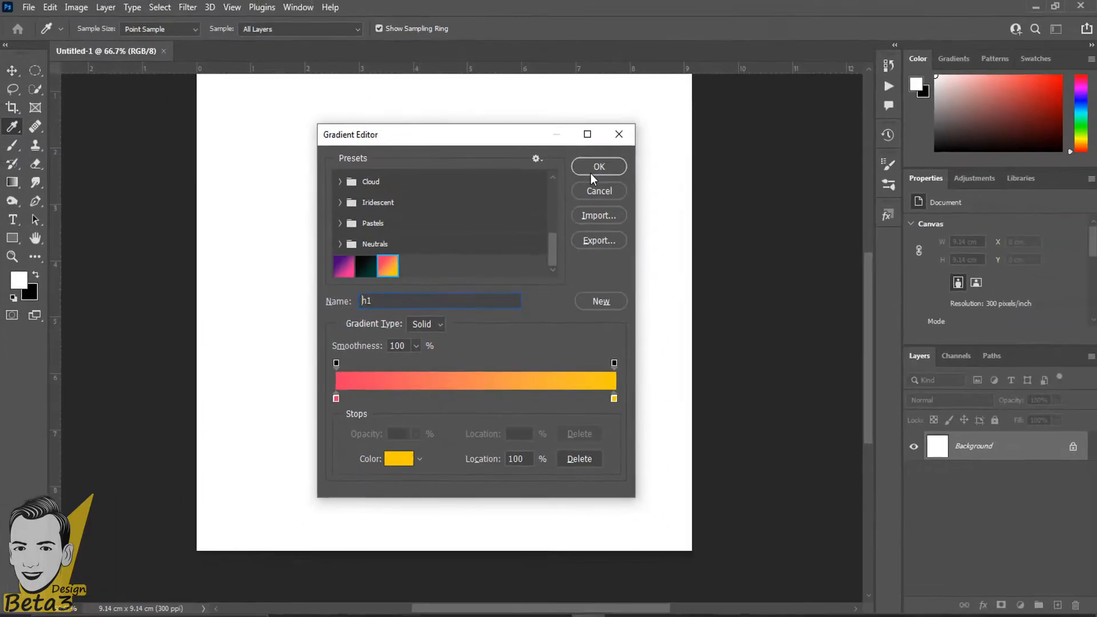
Accept the h1 gradient and try top-to-bottom fills, undoing each.
left_click(662, 87)
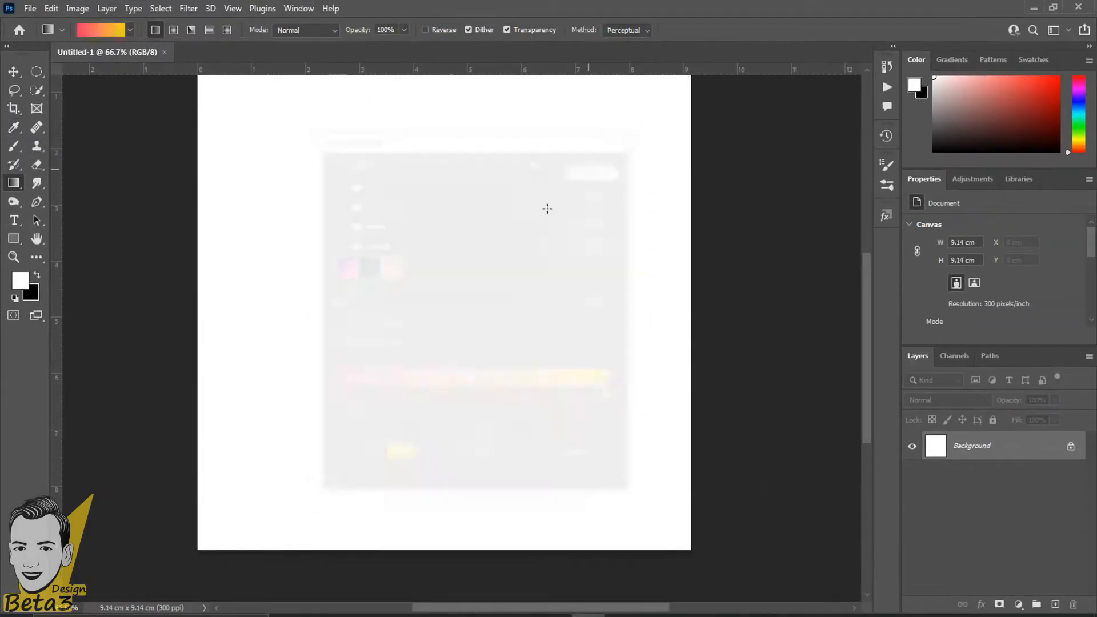
scroll(513, 257, "down", 2)
left_click_drag(429, 132, 399, 423)
scroll(456, 395, "up", 1)
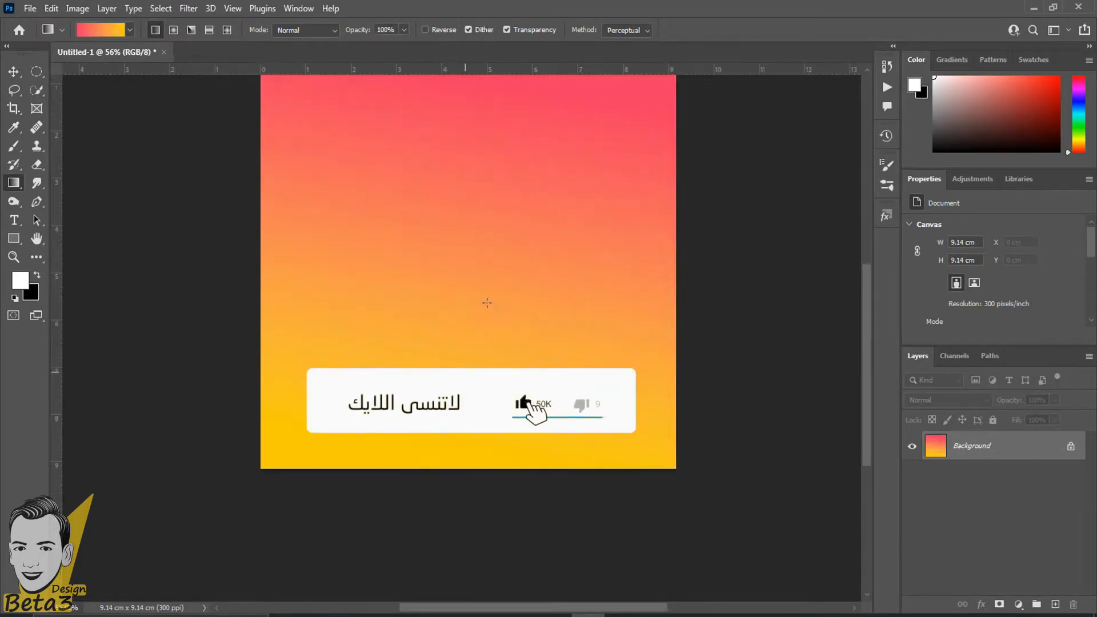
key("ctrl+z")
left_click_drag(467, 108, 450, 498)
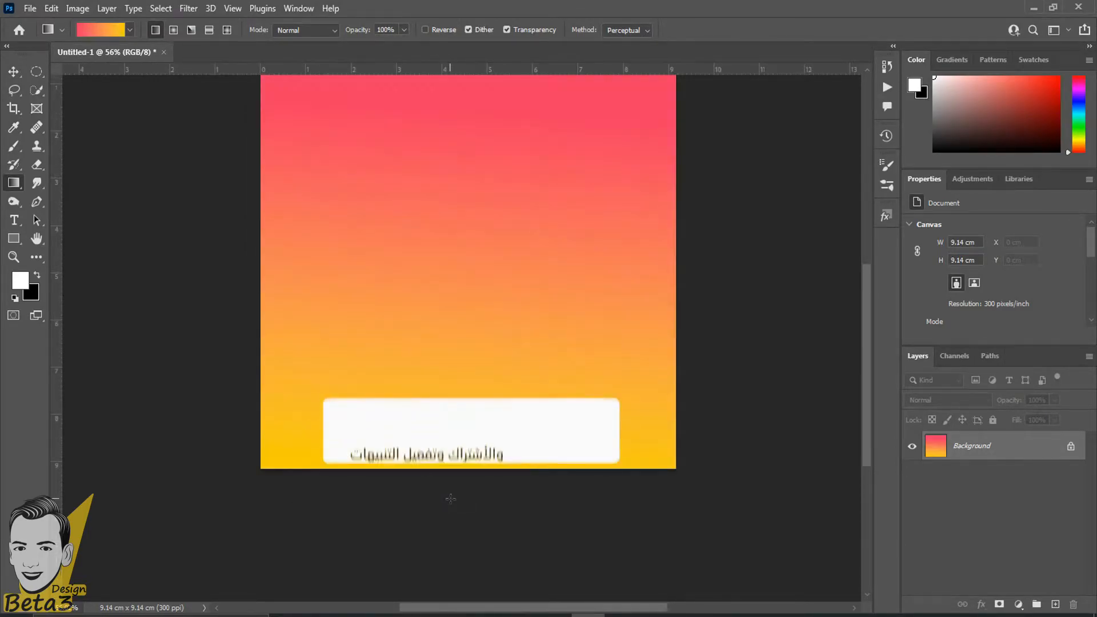
key("ctrl+z")
Try vertical, left-to-right and top-right-to-bottom-left diagonal h1 fills, undoing each.
left_click_drag(486, 203, 480, 290)
left_click_drag(469, 173, 465, 313)
key("ctrl+z")
left_click_drag(305, 326, 683, 324)
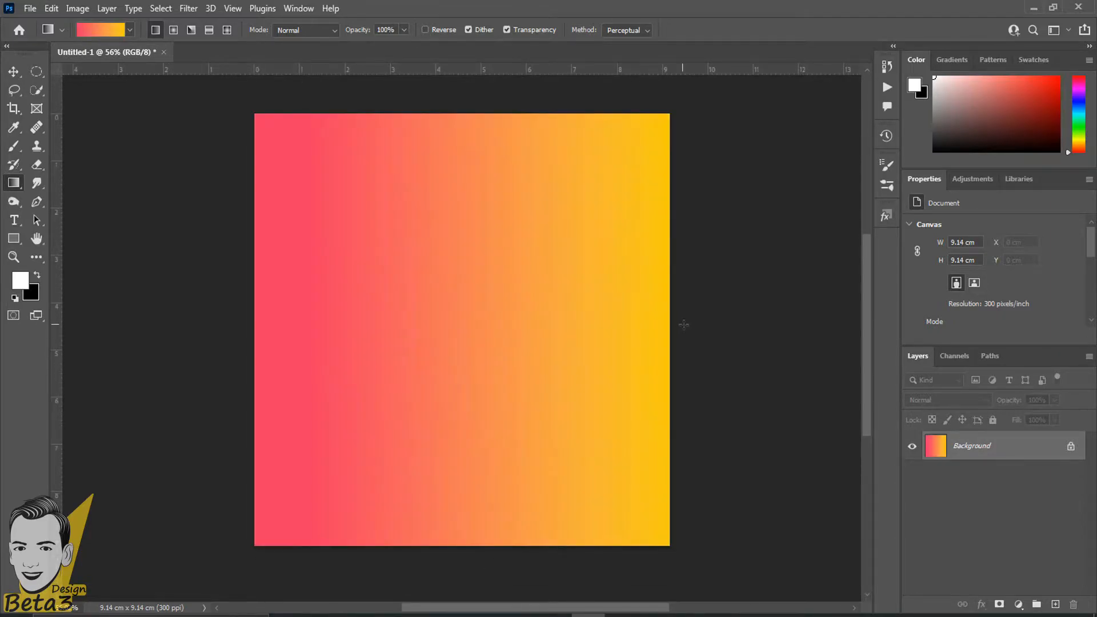
key("ctrl+z")
left_click_drag(657, 98, 264, 597)
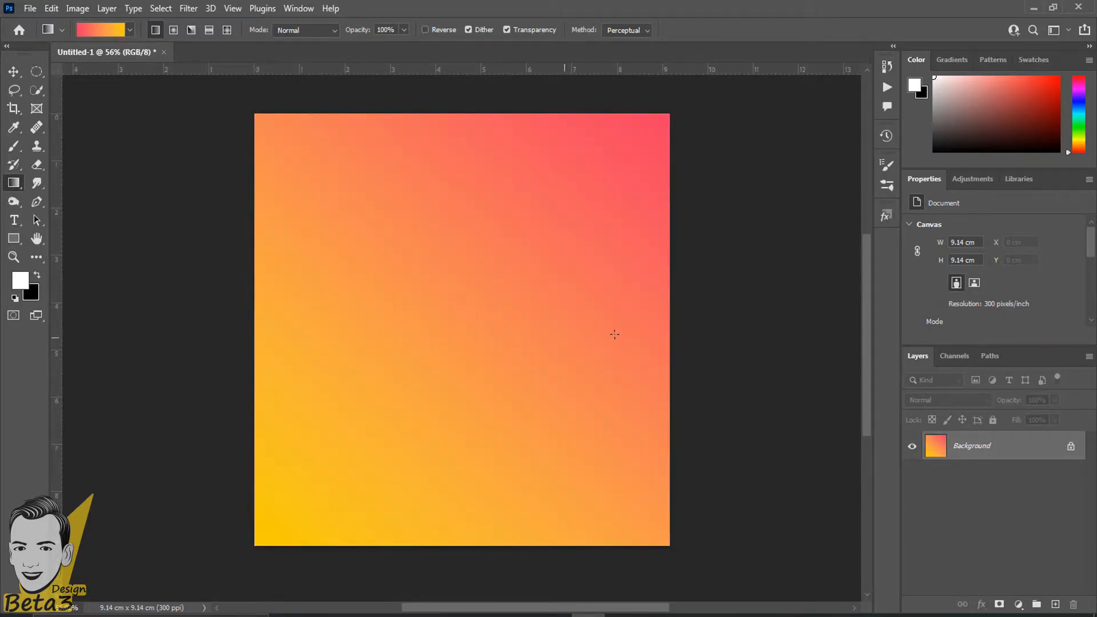
scroll(601, 300, "up", 1)
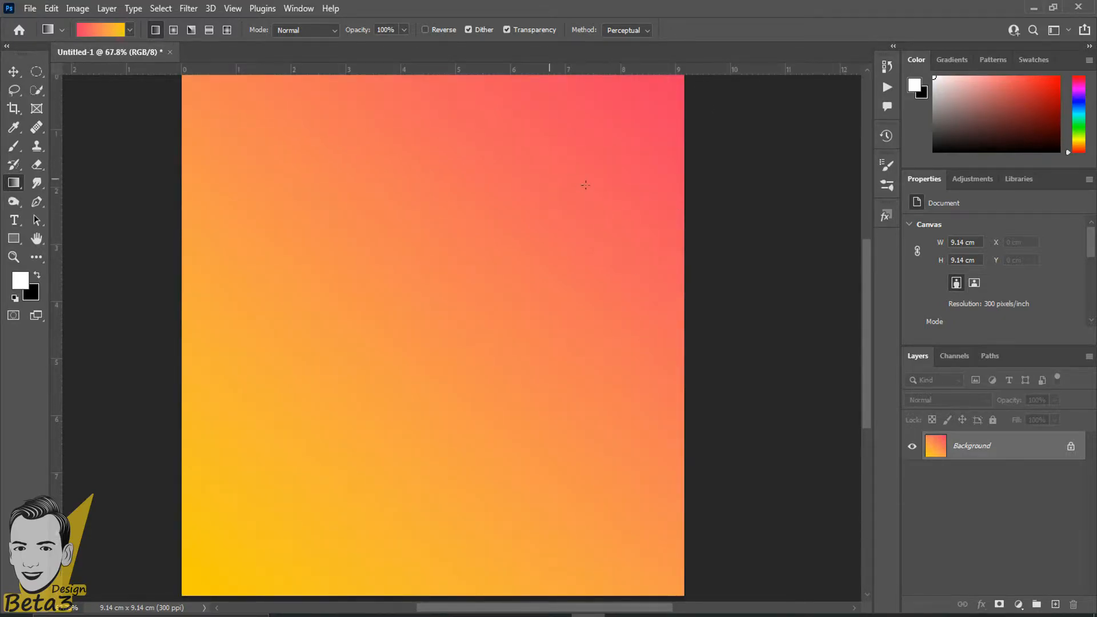
scroll(581, 186, "down", 2)
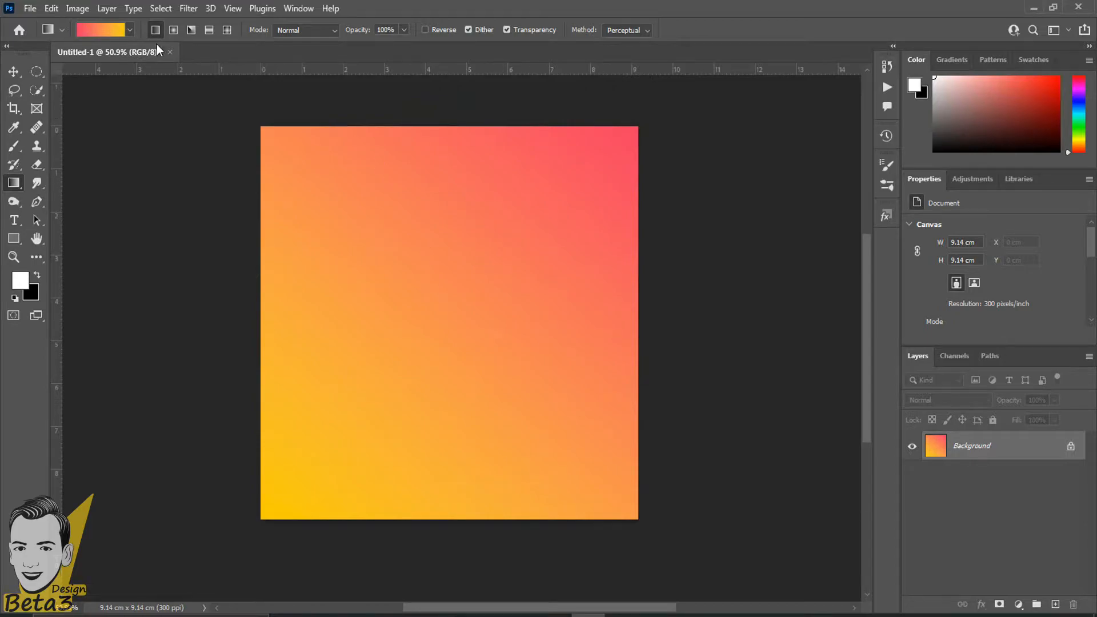
key("ctrl+z")
Centre the red-yellow midpoint at 50%, then fill the canvas red top to yellow bottom.
left_click(98, 32)
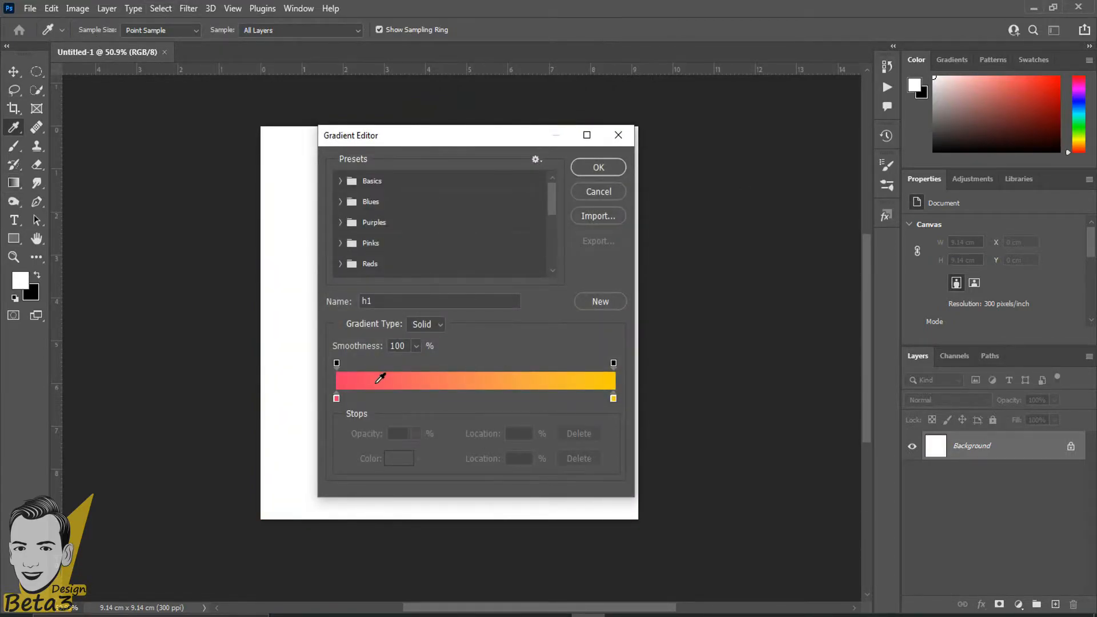
left_click(336, 399)
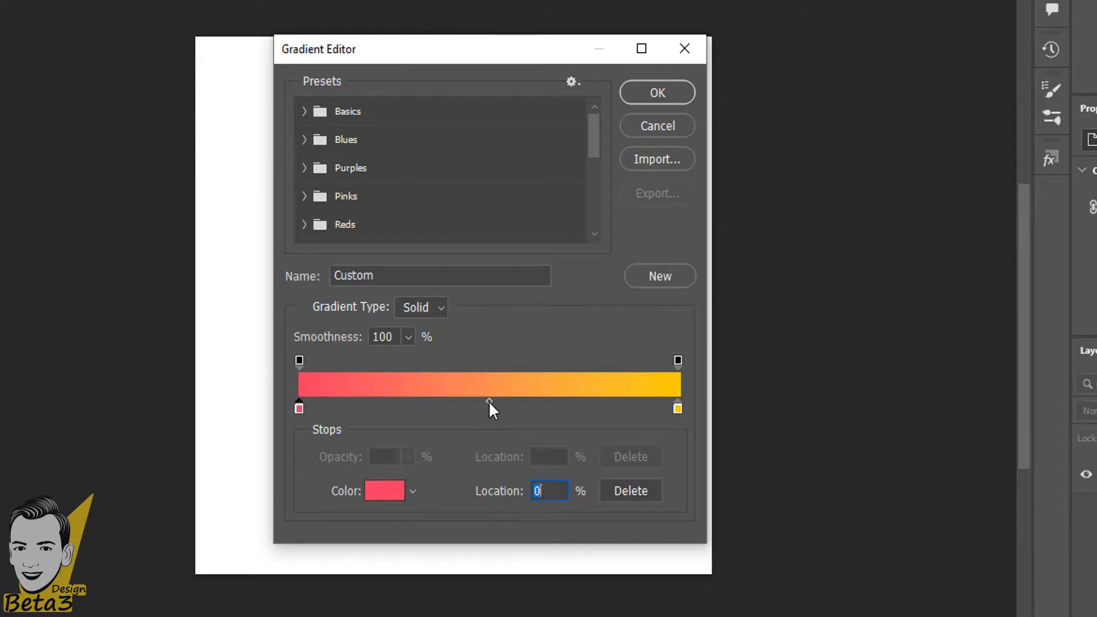
left_click_drag(489, 402, 592, 402)
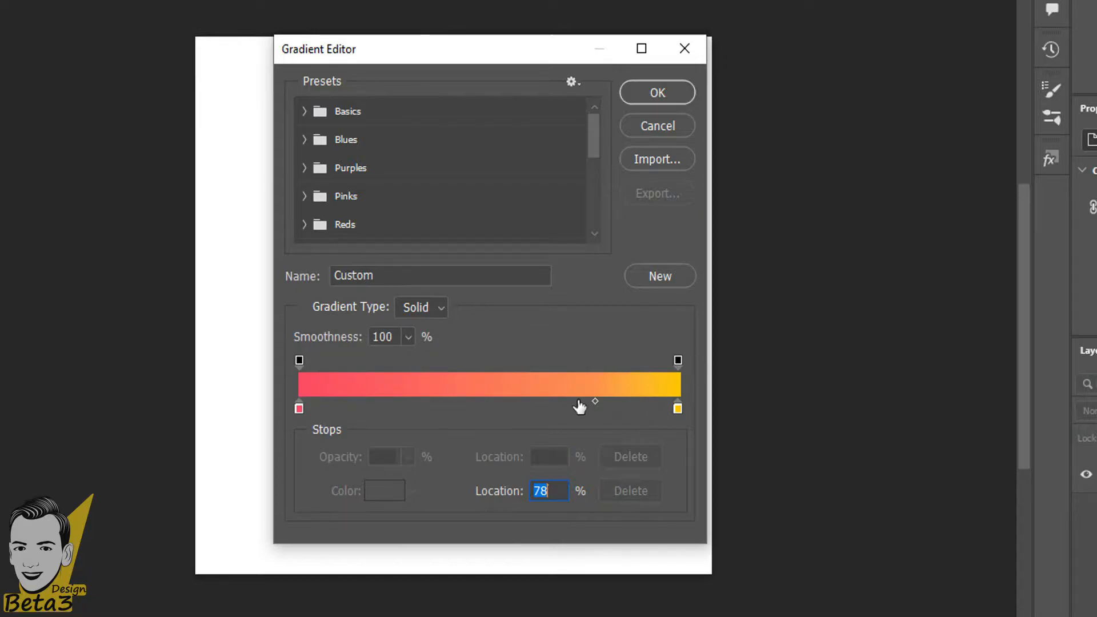
left_click_drag(595, 401, 371, 401)
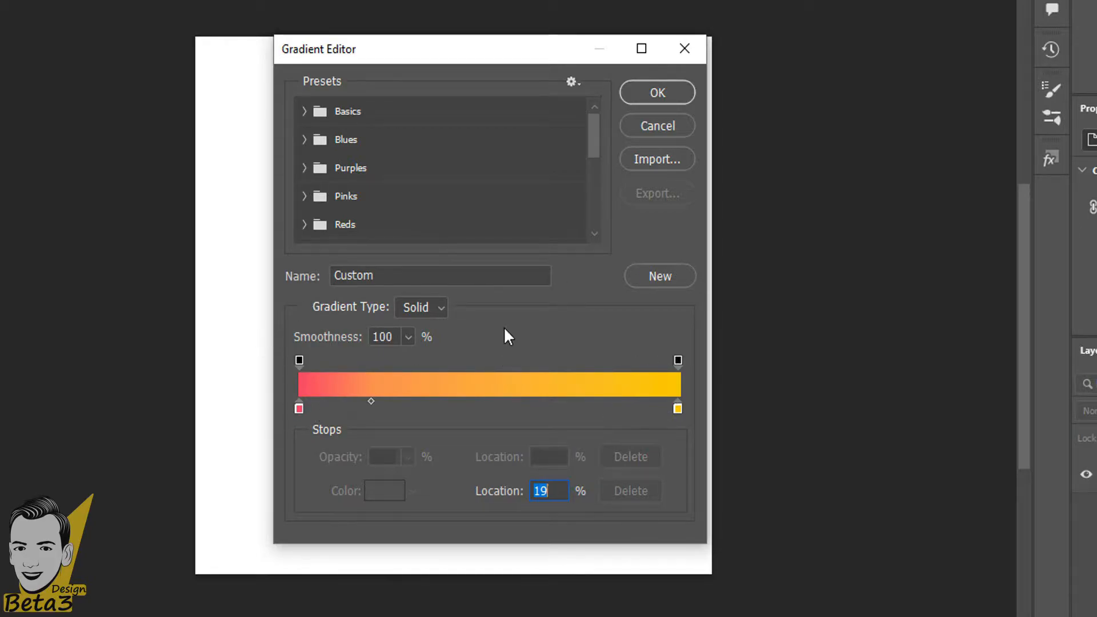
left_click_drag(372, 401, 497, 411)
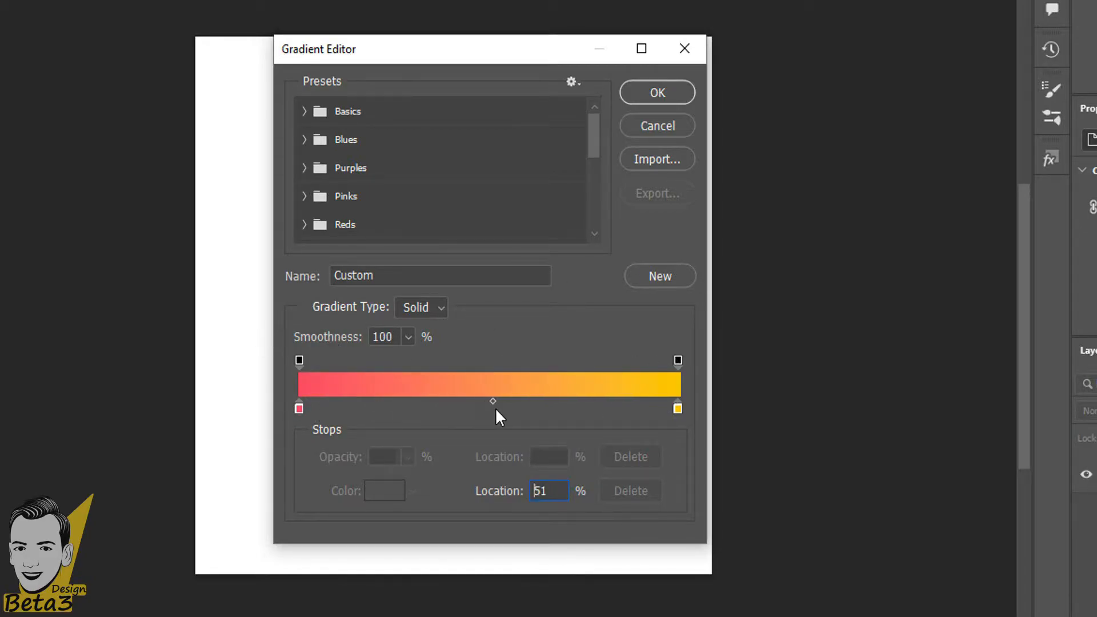
left_click(657, 93)
left_click_drag(426, 102, 446, 486)
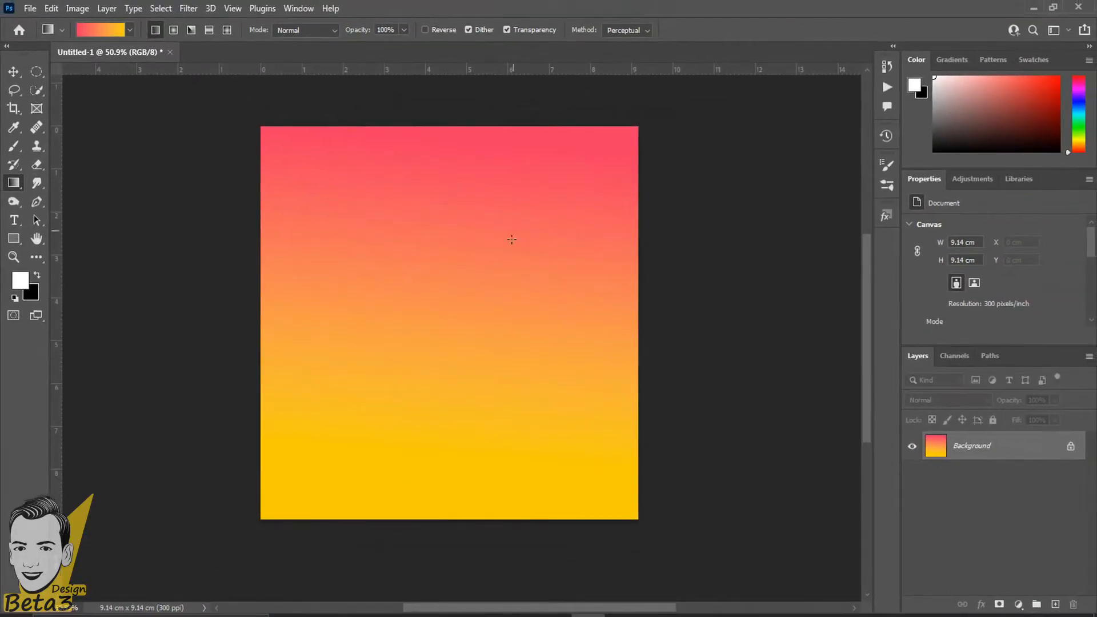
Redraw the pink-to-yellow gradient from top to bottom, then undo it.
scroll(512, 239, "up", 2)
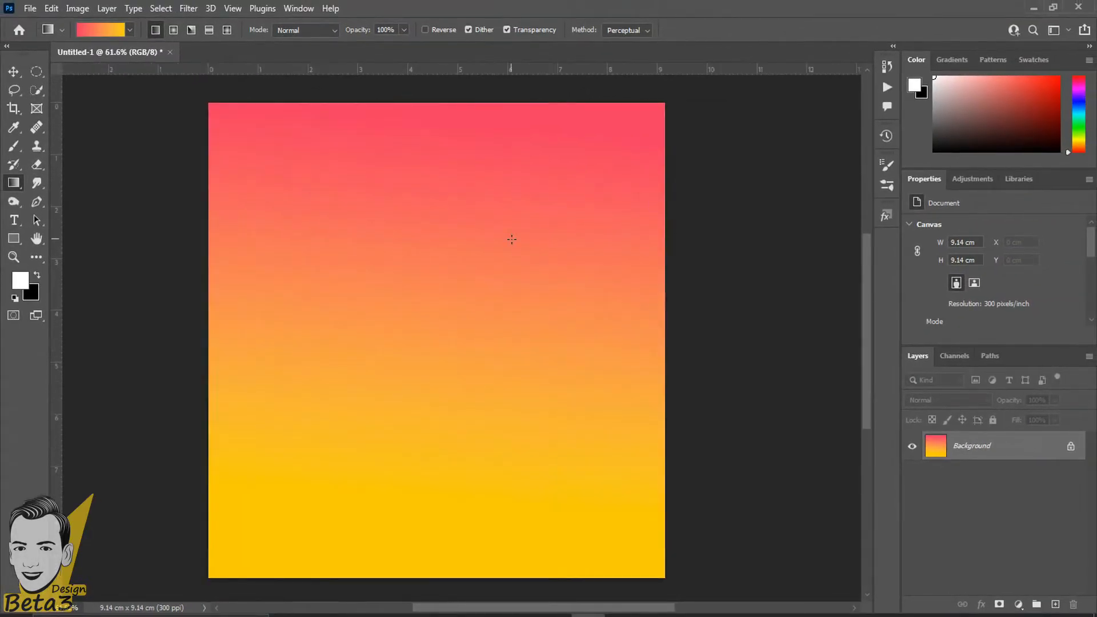
scroll(503, 549, "up", 2)
scroll(417, 412, "down", 3)
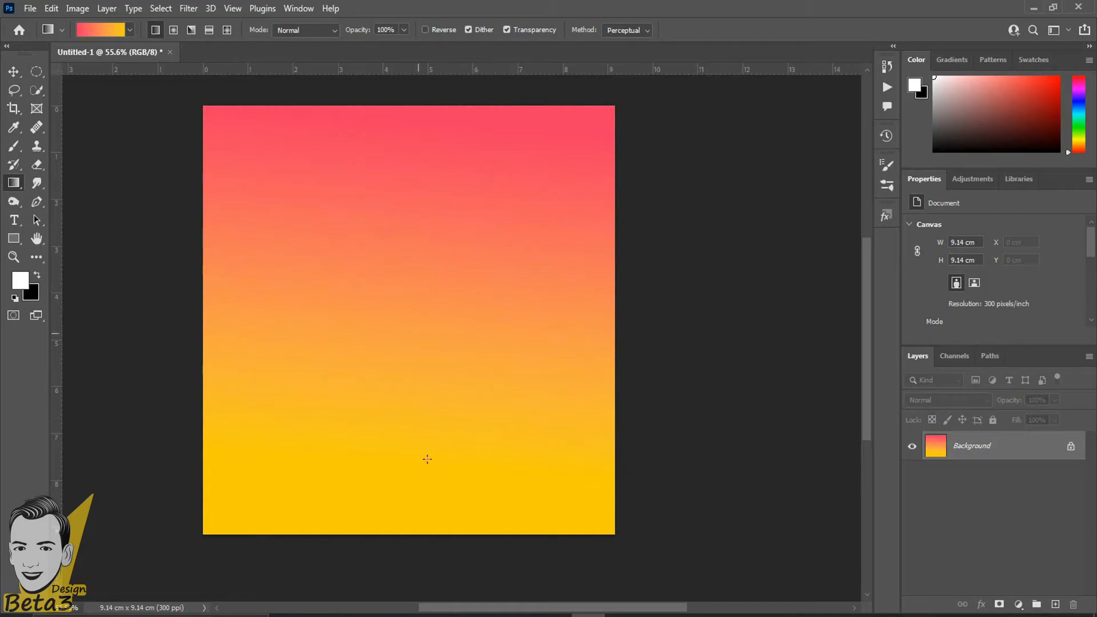
left_click_drag(478, 183, 402, 488)
key("ctrl+z")
key("ctrl+z")
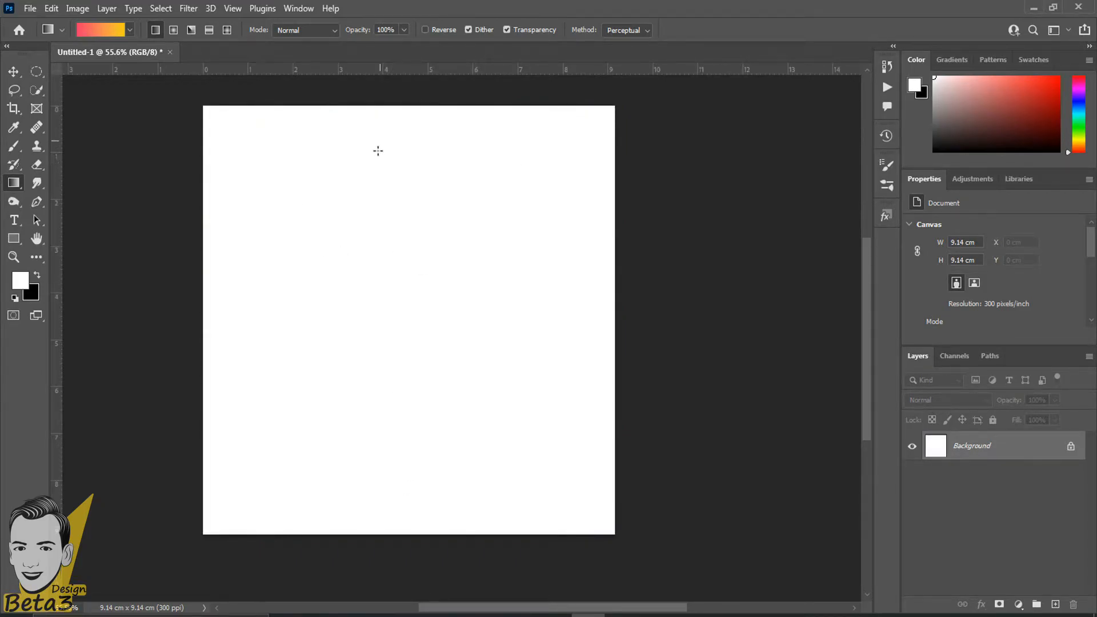
Open the gradient presets list and close it again without changing the preset.
scroll(457, 348, "down", 1)
scroll(246, 161, "up", 1)
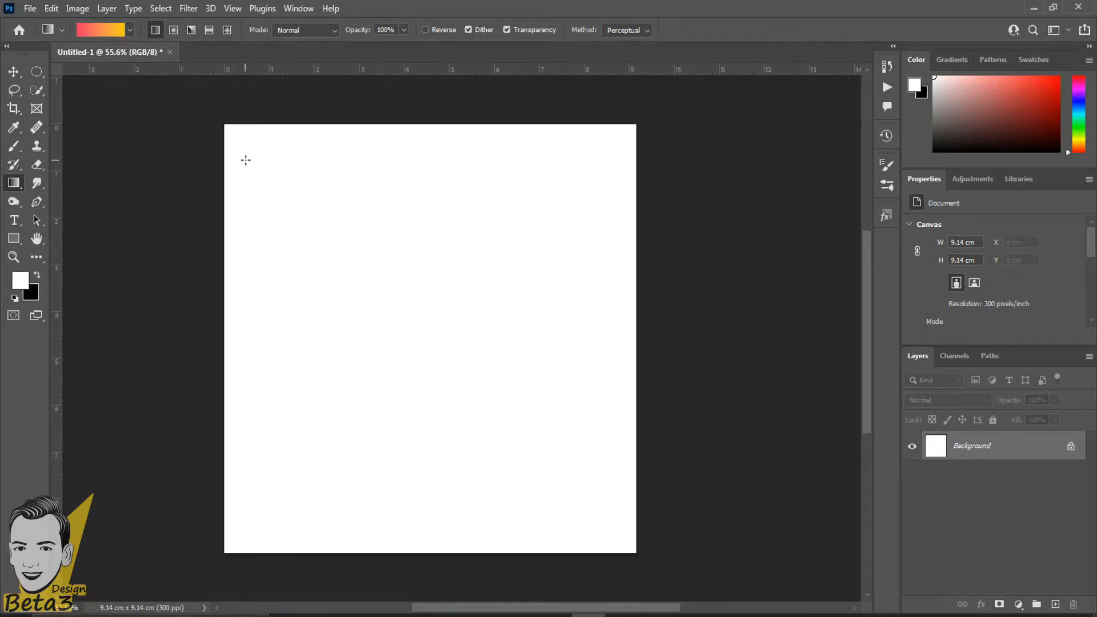
left_click(129, 29)
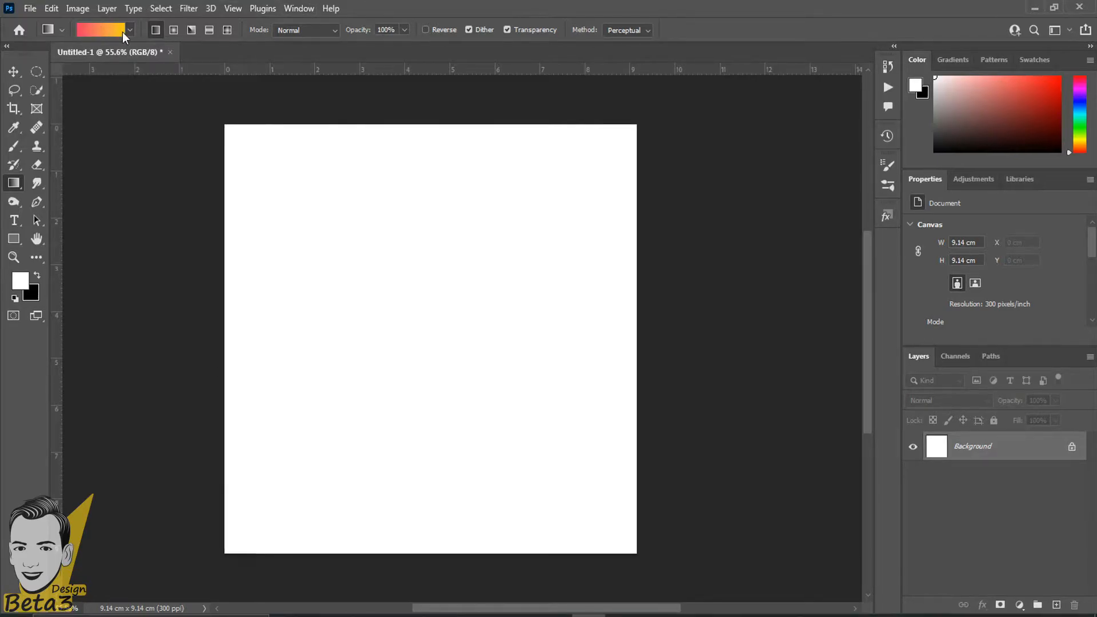
left_click(129, 30)
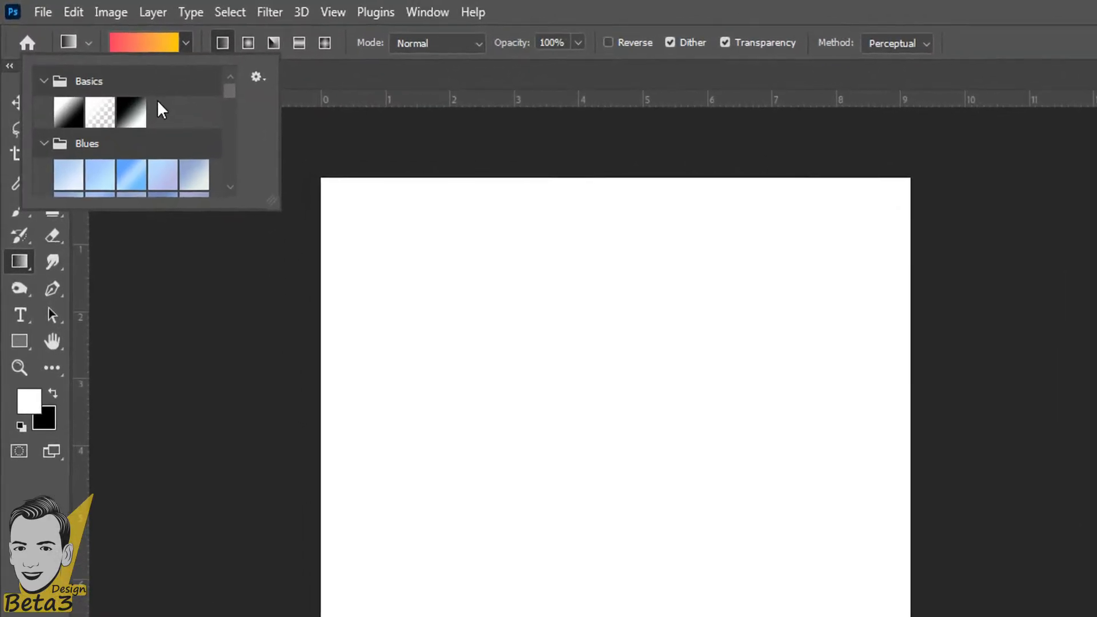
left_click(482, 6)
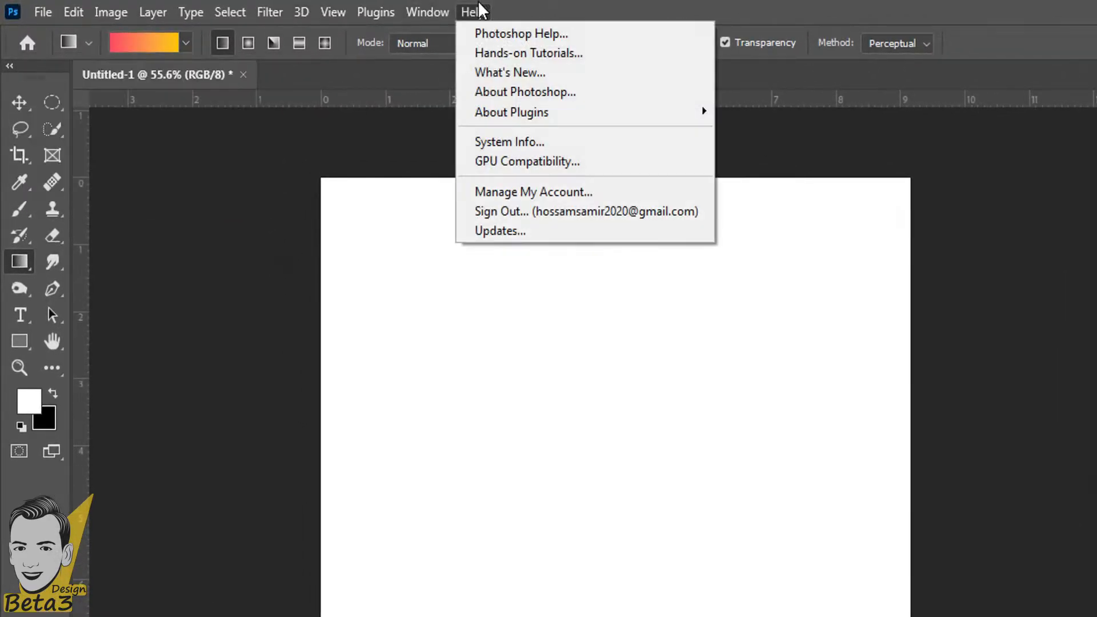
left_click(641, 5)
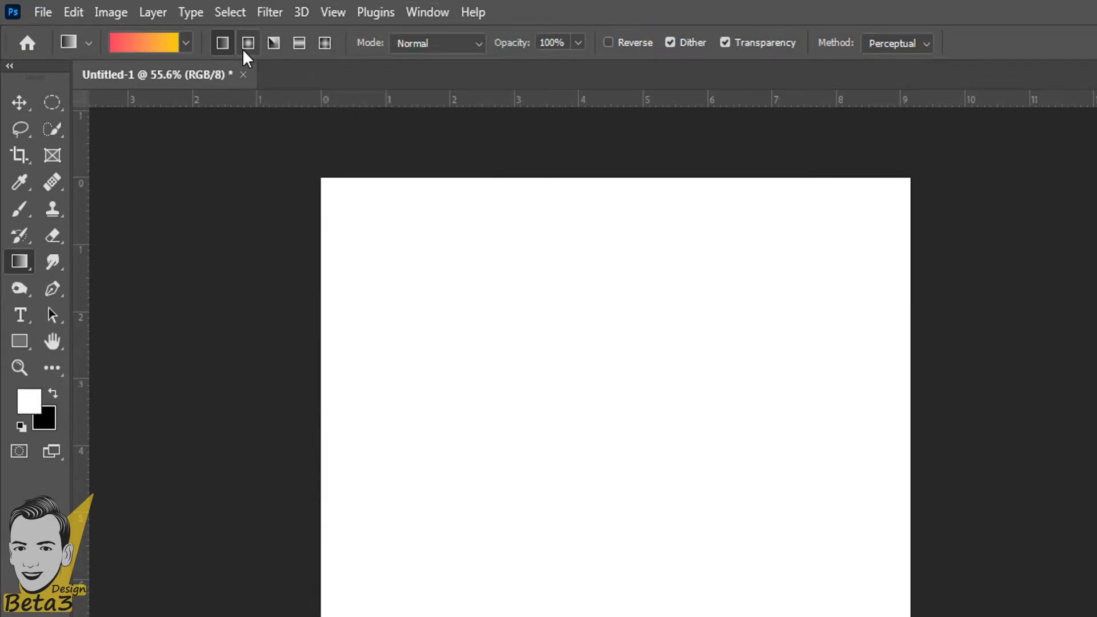
Draw and undo a vertical red-to-yellow gradient, then switch the gradient style to Radial.
left_click_drag(569, 266, 556, 522)
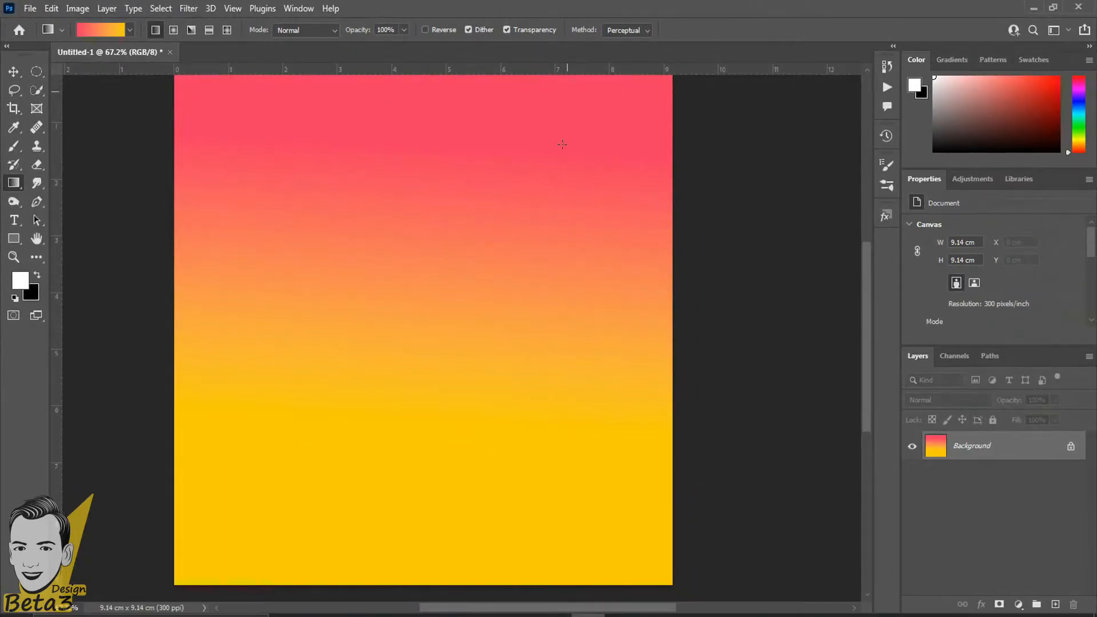
scroll(562, 127, "down", 1)
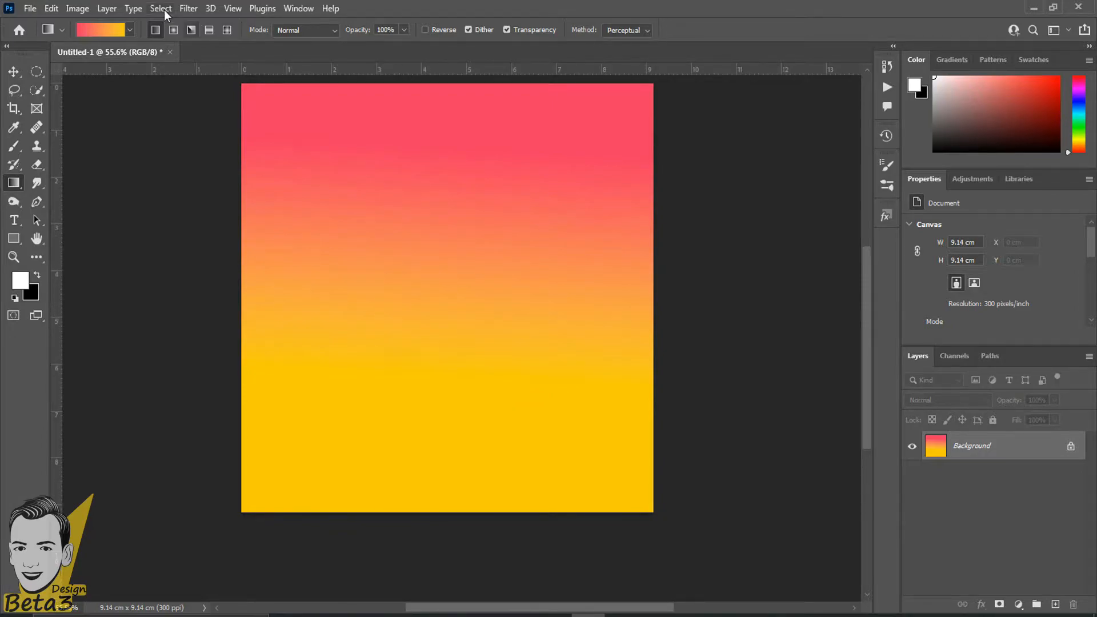
key("ctrl+z")
left_click(174, 33)
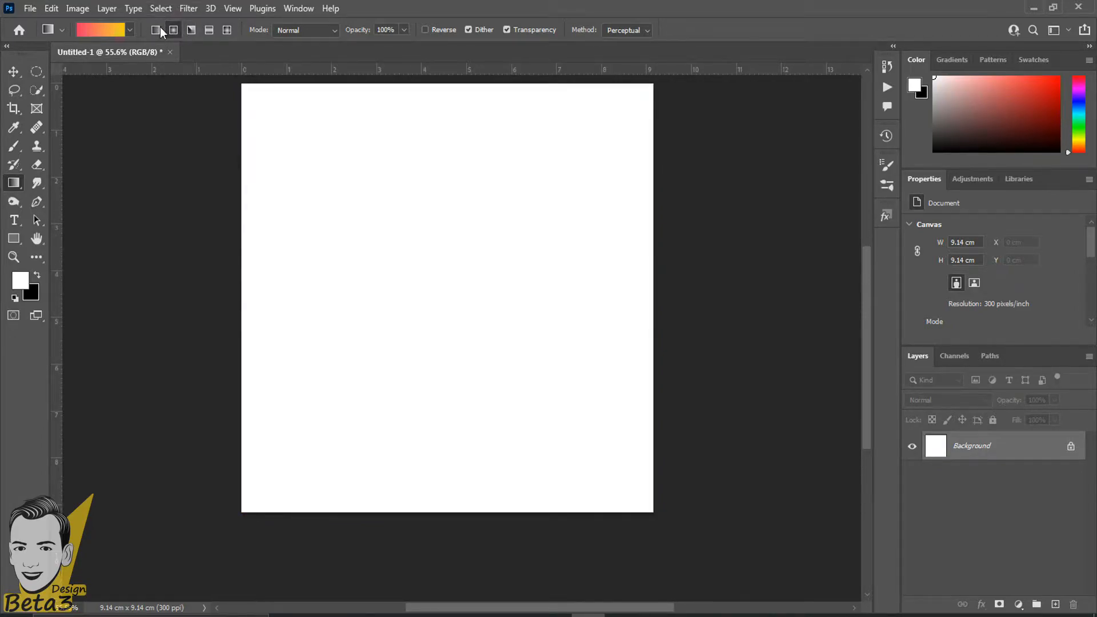
left_click_drag(477, 252, 325, 262)
key("ctrl+z")
left_click_drag(448, 303, 169, 297)
scroll(474, 132, "up", 1)
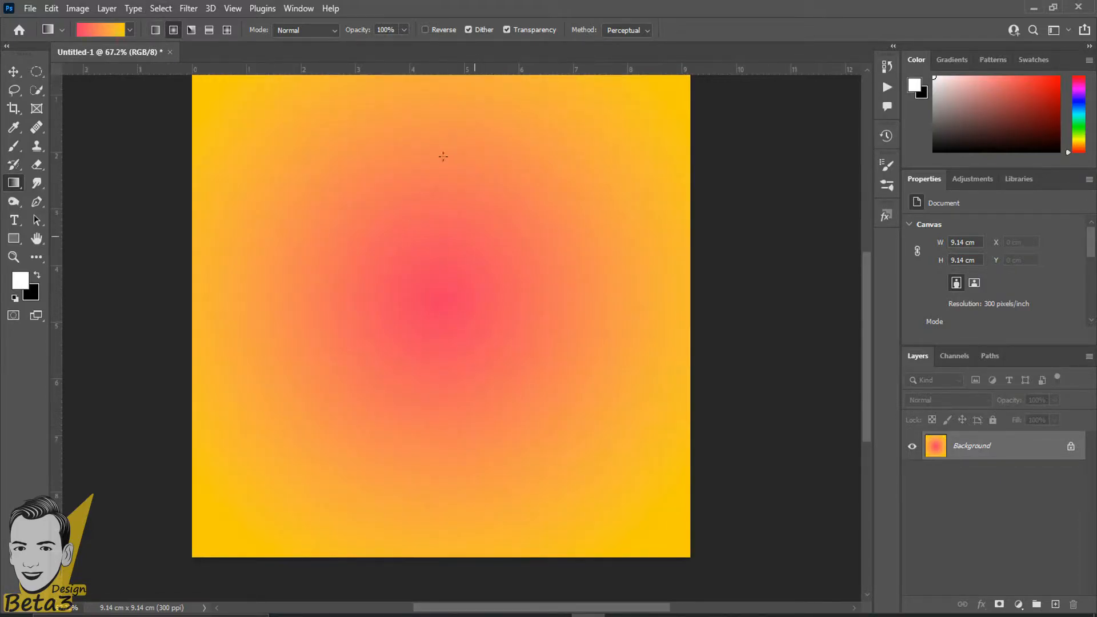
scroll(274, 172, "down", 1)
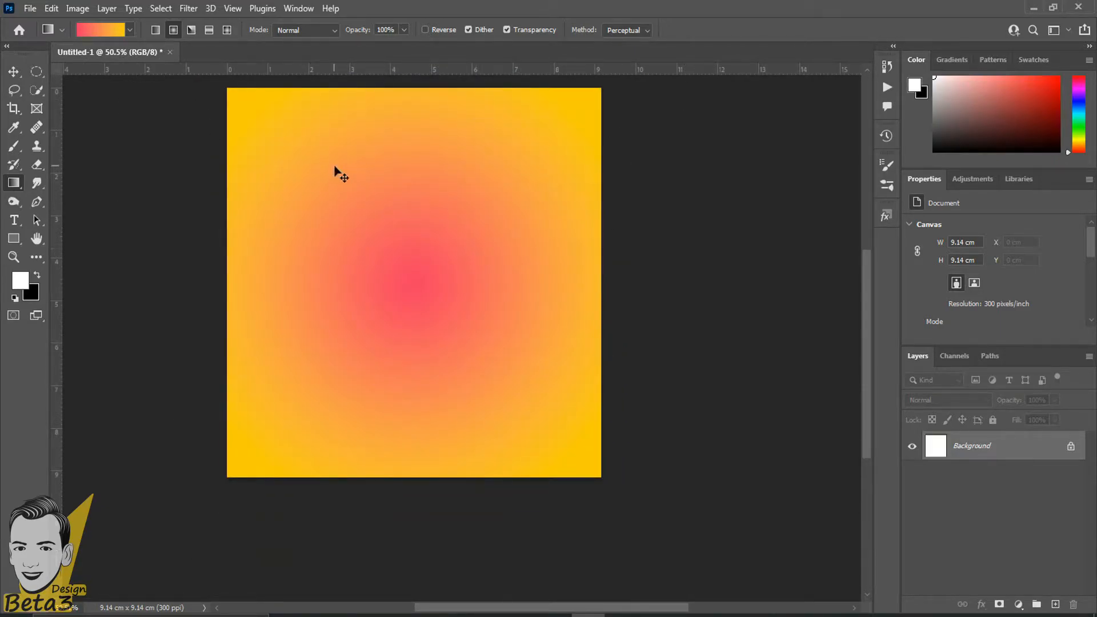
key("ctrl+z")
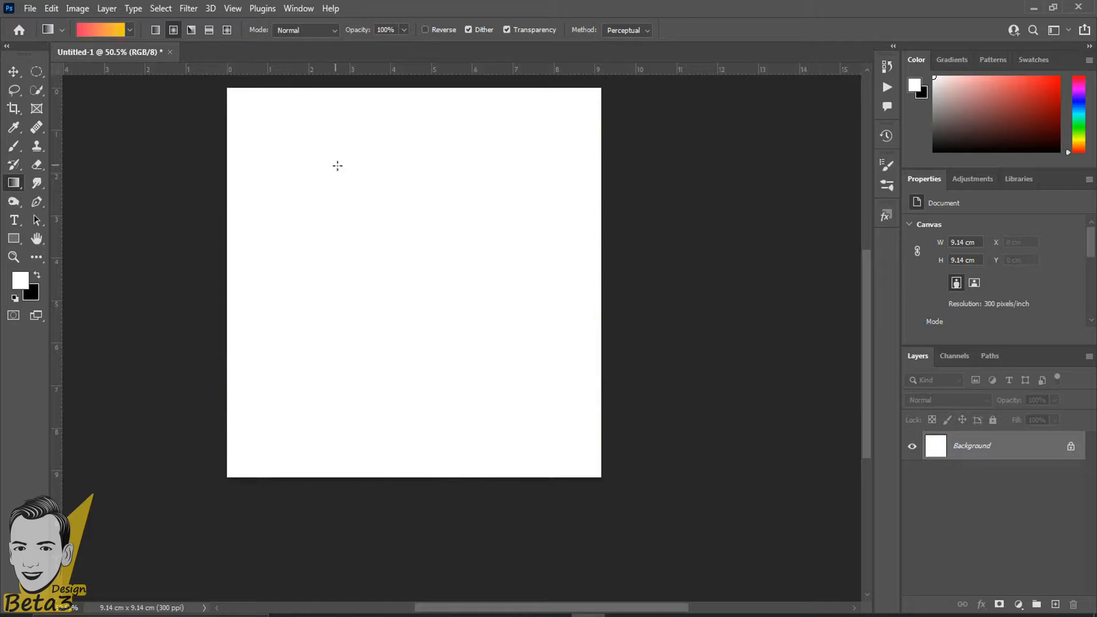
left_click(430, 33)
left_click(429, 33)
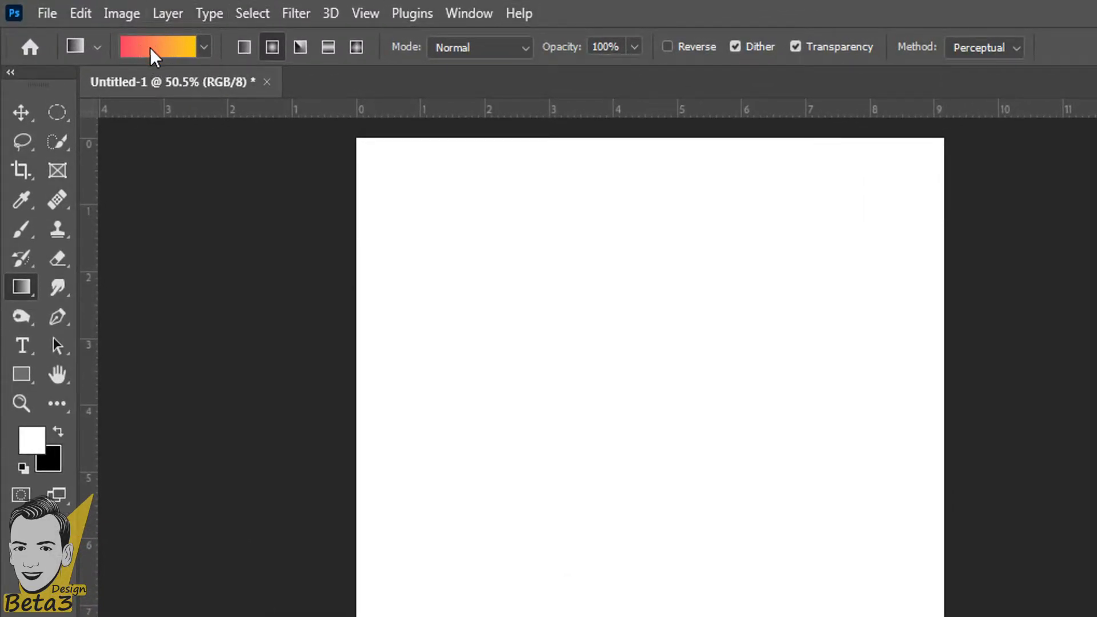
Reverse the gradient, try a yellow-centred radial fill with red edges, then undo it.
left_click(691, 47)
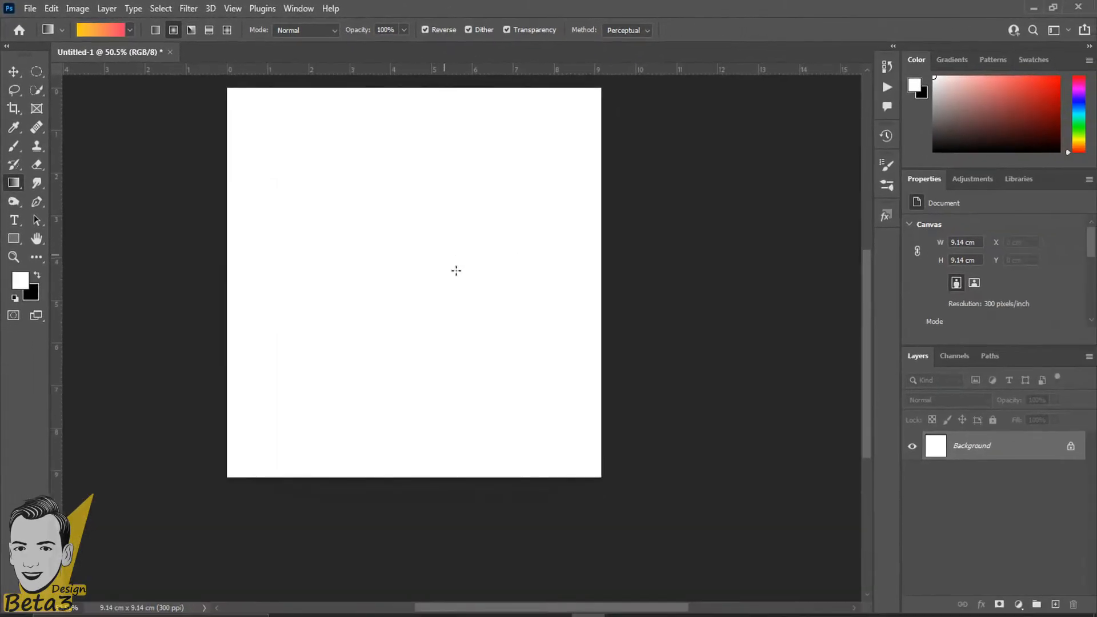
left_click_drag(684, 417, 377, 459)
scroll(293, 300, "up", 2)
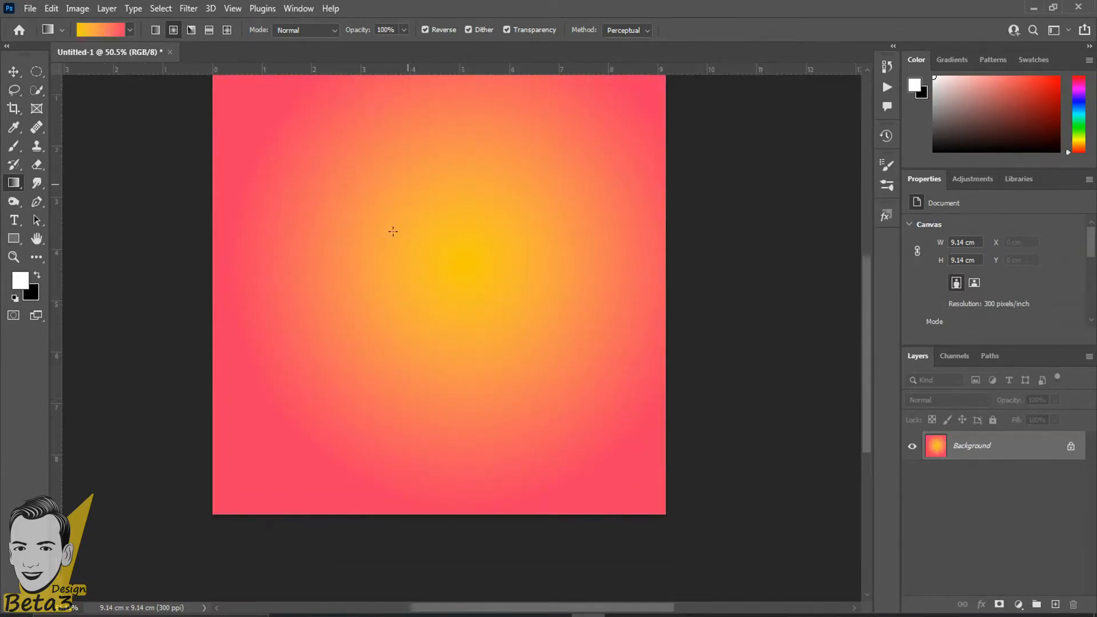
scroll(512, 362, "down", 2)
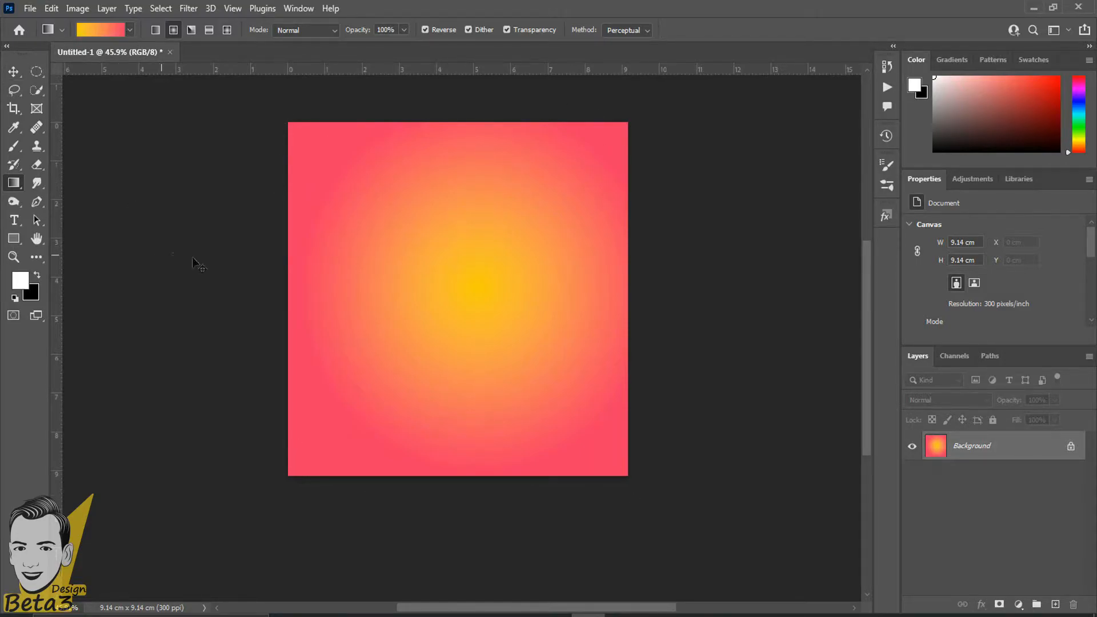
key("ctrl+z")
Draw a yellow-to-orange radial gradient over the canvas and undo it.
scroll(299, 237, "up", 1)
scroll(328, 231, "up", 1)
left_click_drag(492, 286, 283, 293)
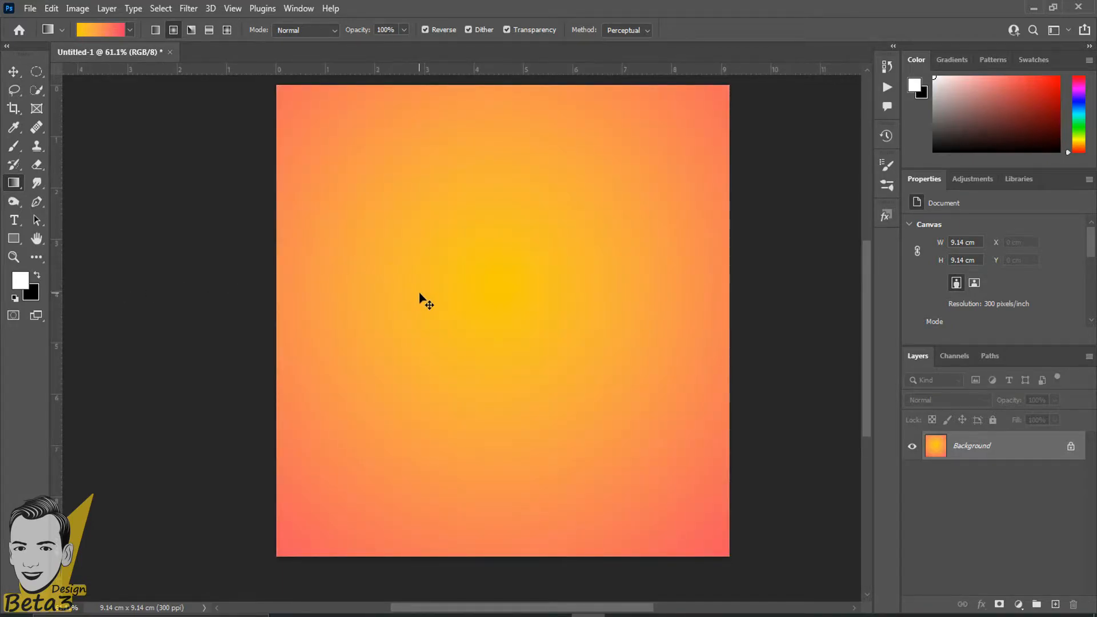
key("ctrl+z")
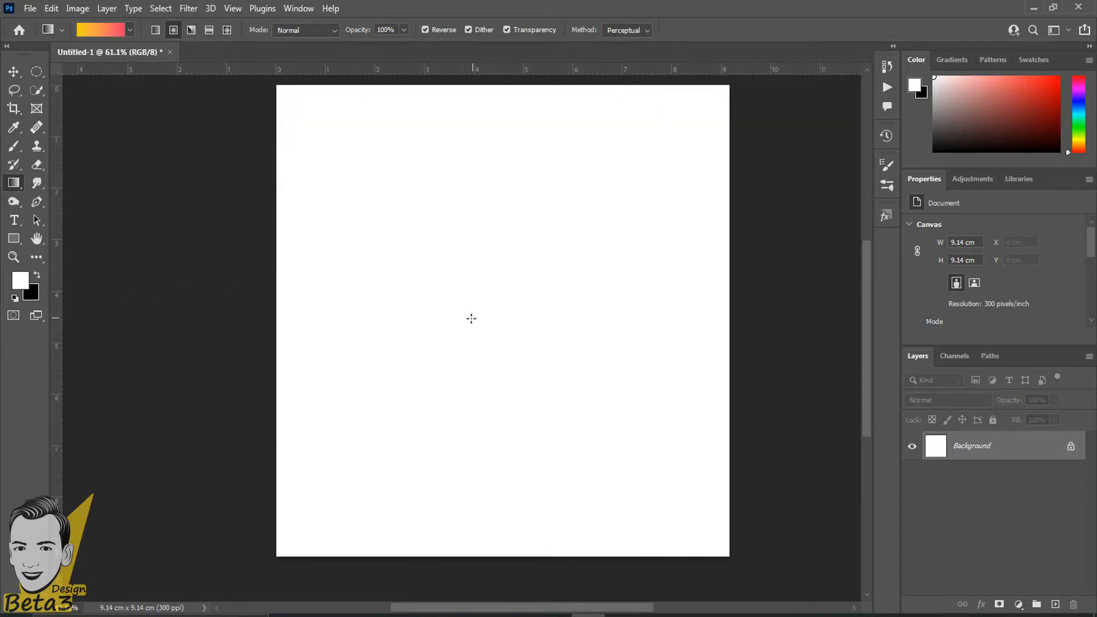
Restore the red-to-yellow order, draw a red-centred radial gradient, then undo it.
left_click(444, 35)
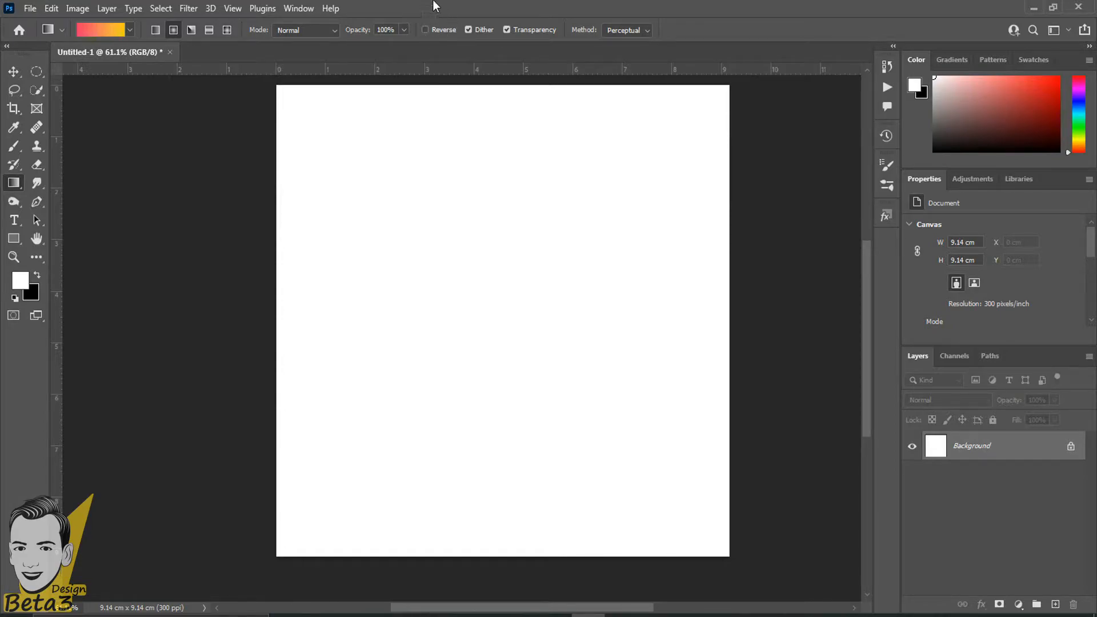
left_click_drag(474, 280, 406, 279)
scroll(503, 199, "down", 2)
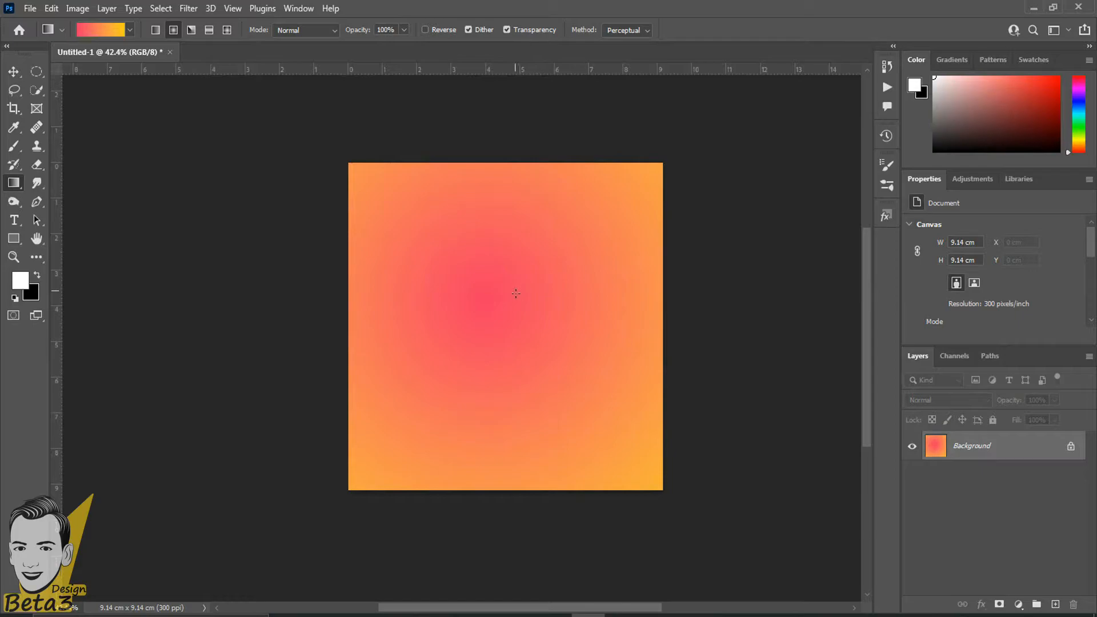
scroll(530, 317, "up", 1)
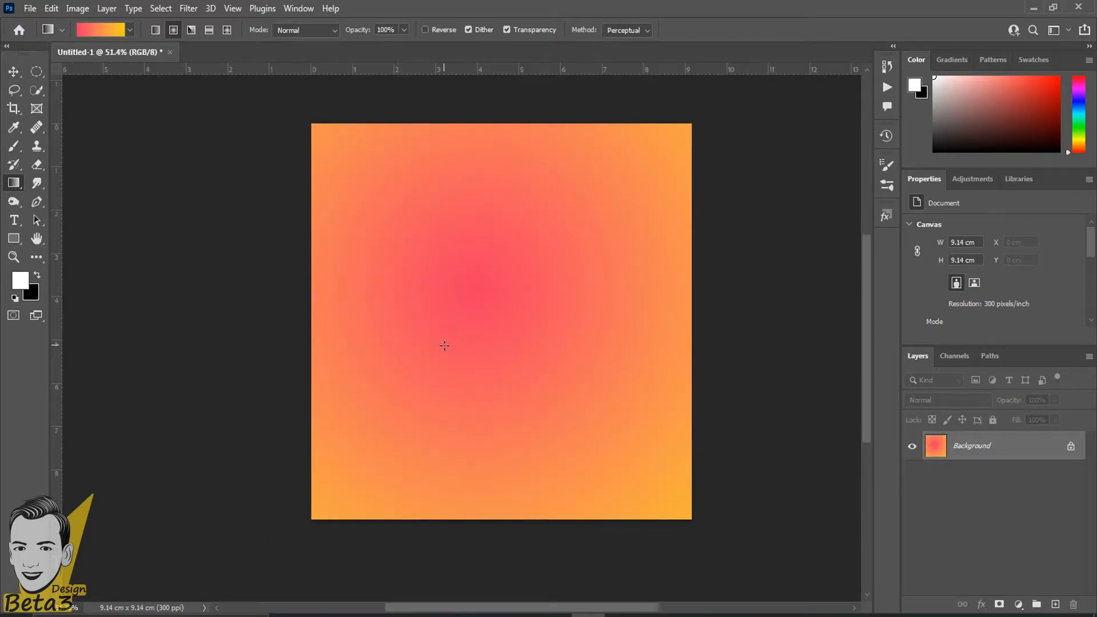
key("ctrl+z")
scroll(423, 306, "up", 1)
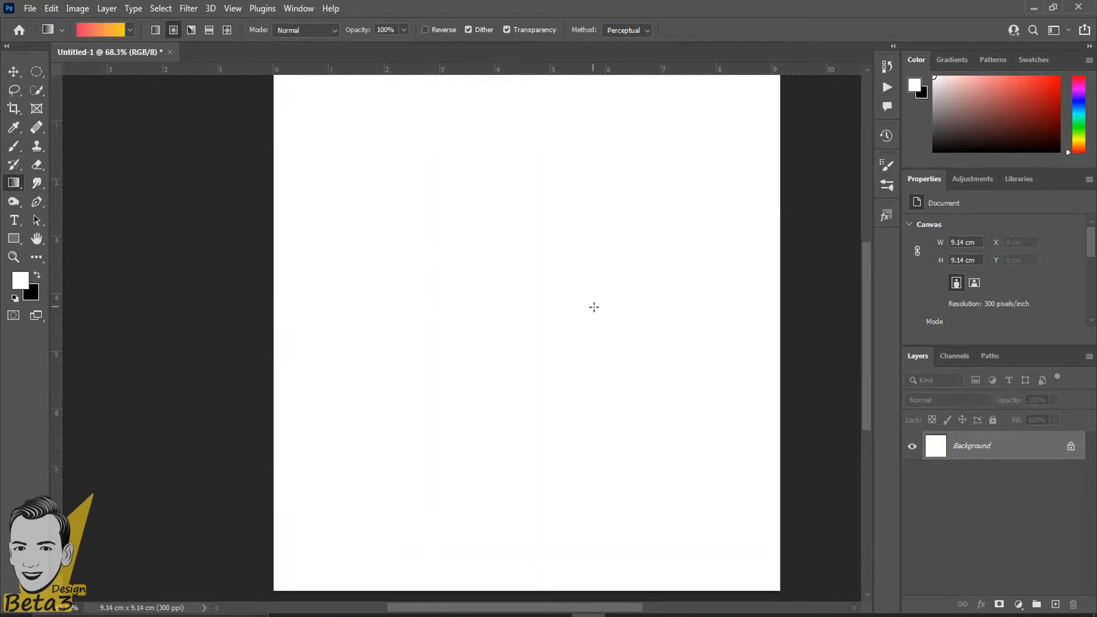
Switch to Angle Gradient and draw two pink-to-yellow angle fills from the canvas centre, undoing both.
left_click_drag(593, 306, 493, 313)
left_click(191, 30)
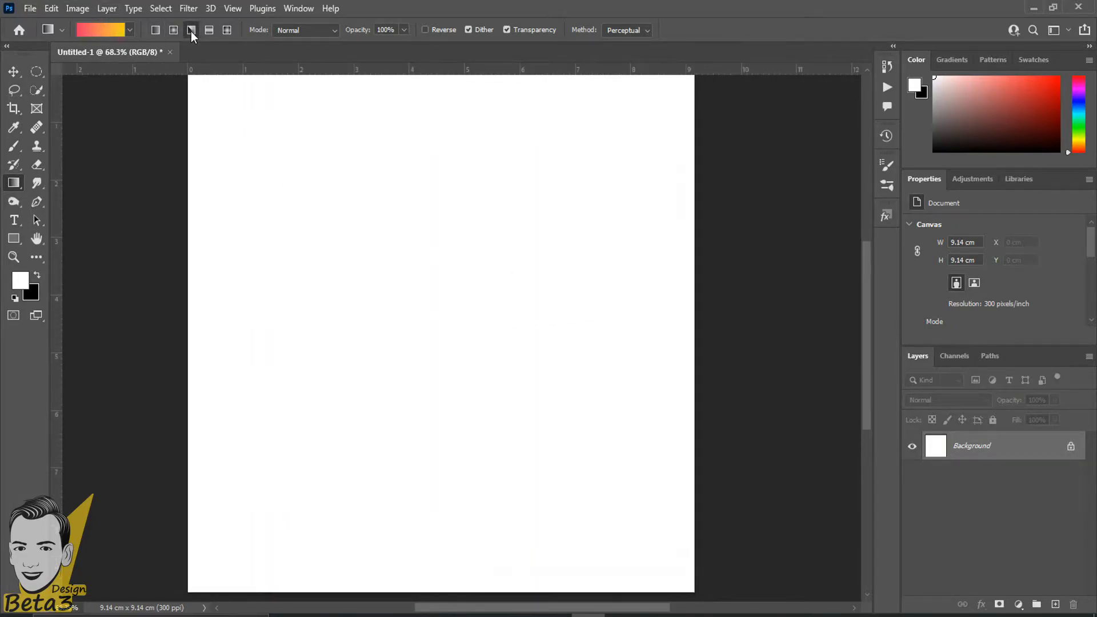
scroll(183, 114, "down", 1)
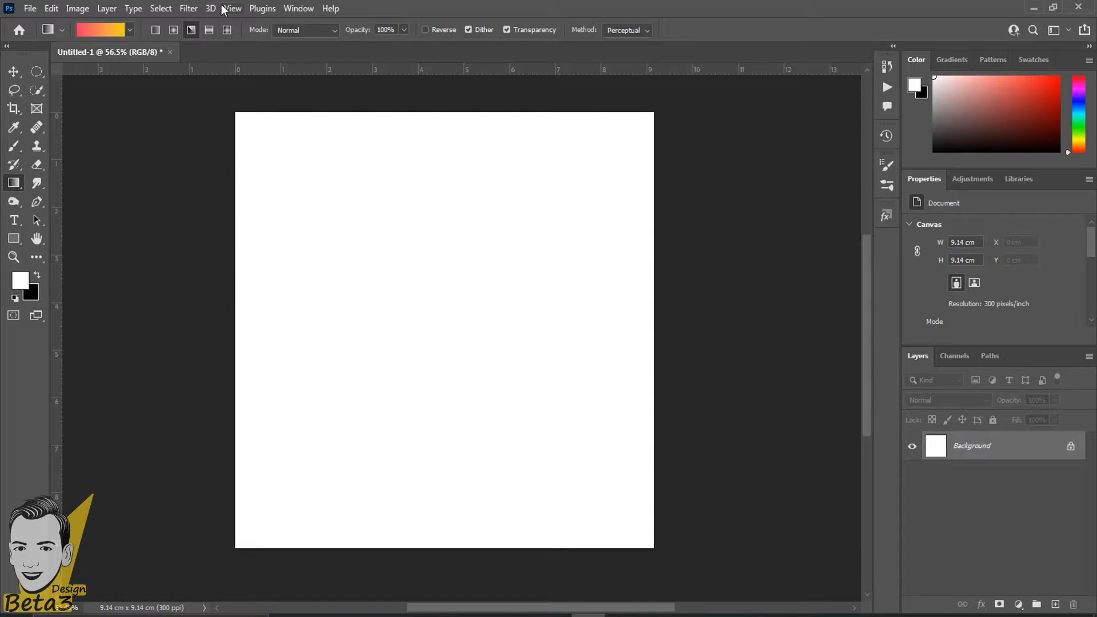
left_click_drag(439, 318, 309, 360)
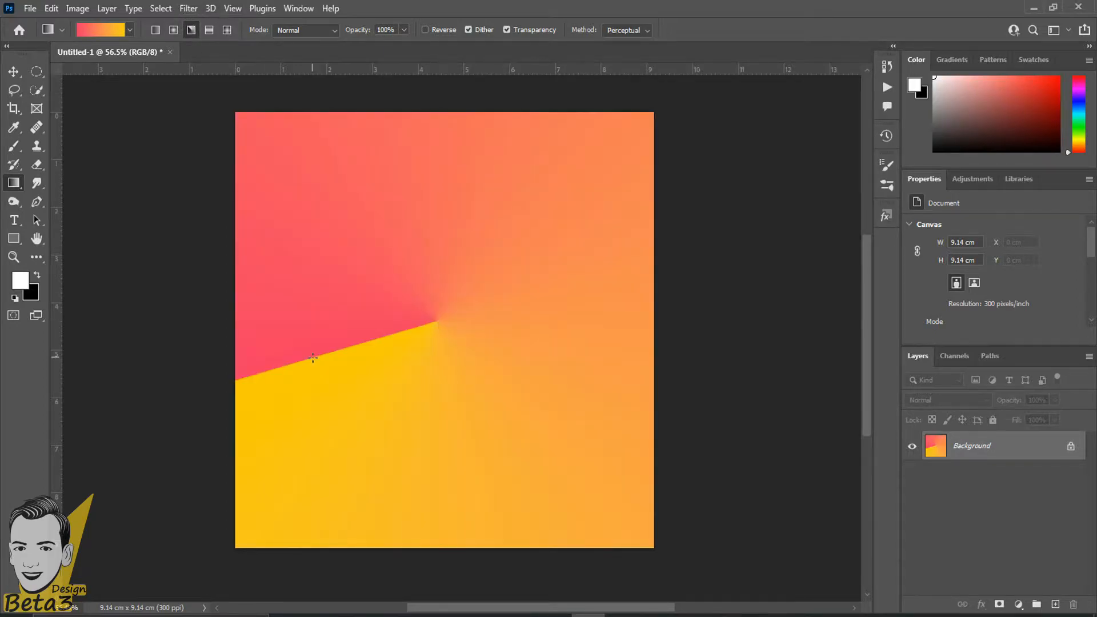
key("ctrl+z")
left_click_drag(441, 321, 61, 403)
scroll(389, 330, "up", 1)
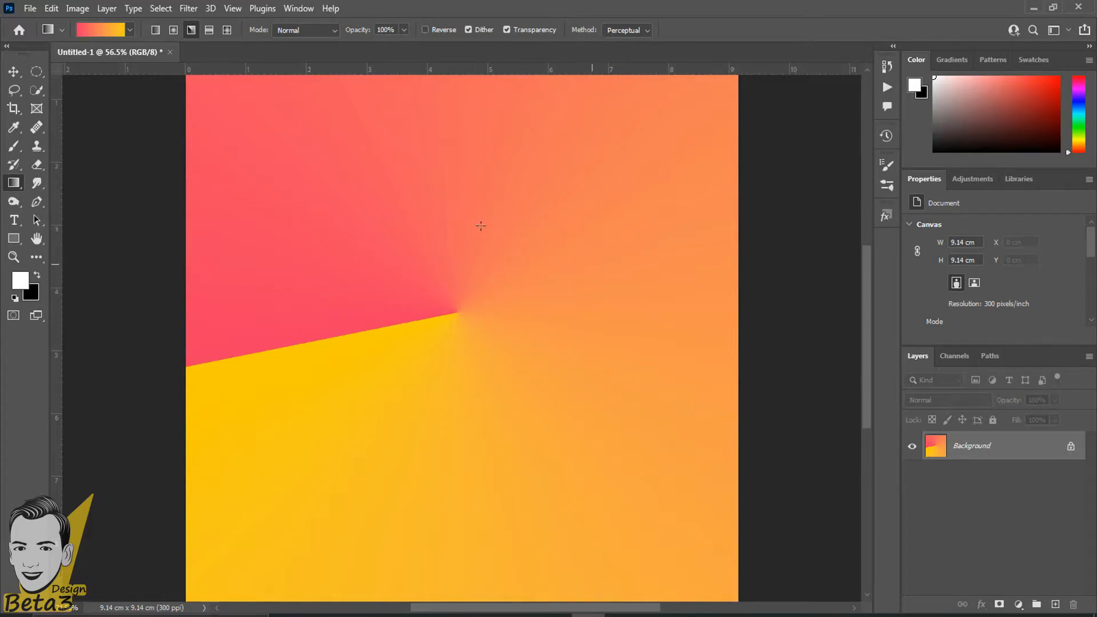
scroll(436, 365, "down", 1)
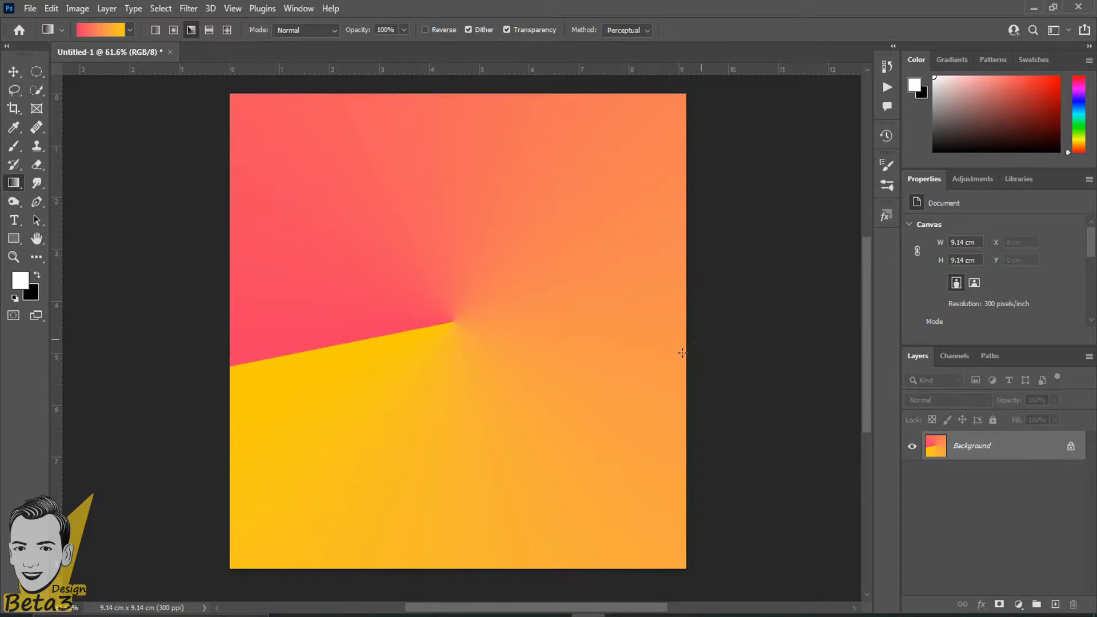
key("ctrl+z")
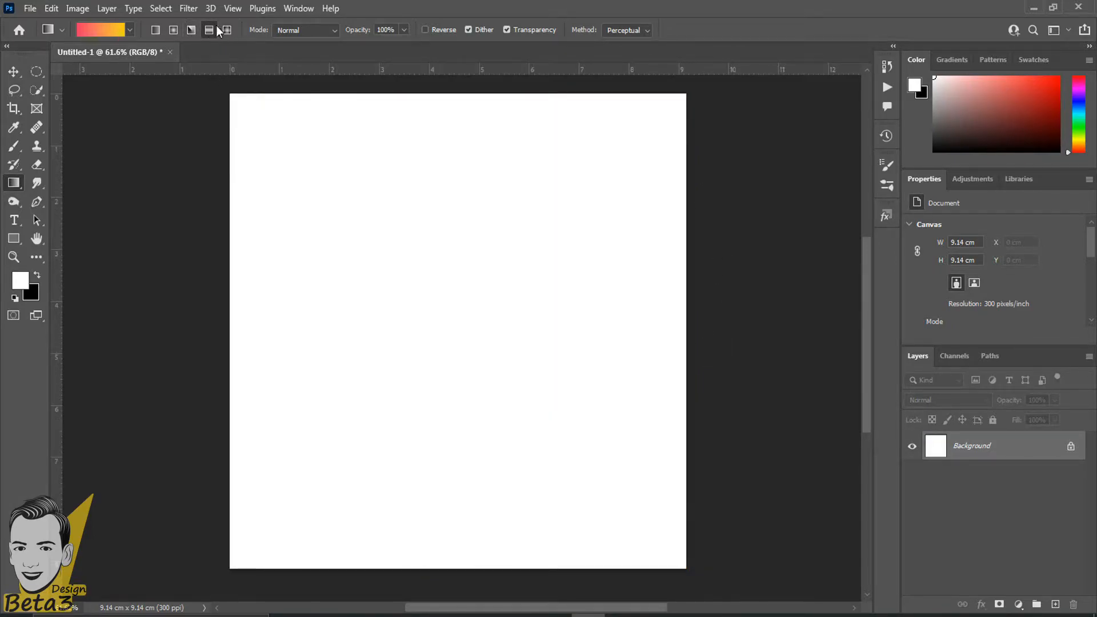
Switch to Reflected Gradient and draw two vertical yellow-pink-yellow bands, undoing each.
left_click(208, 31)
left_click_drag(457, 215, 453, 395)
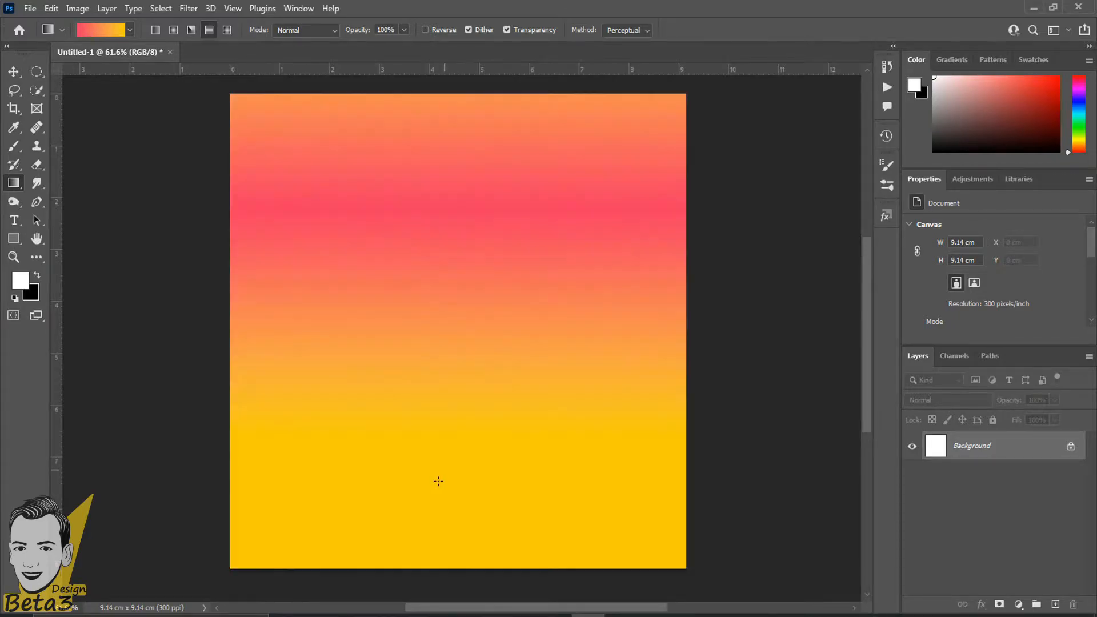
key("ctrl+z")
left_click_drag(420, 298, 420, 504)
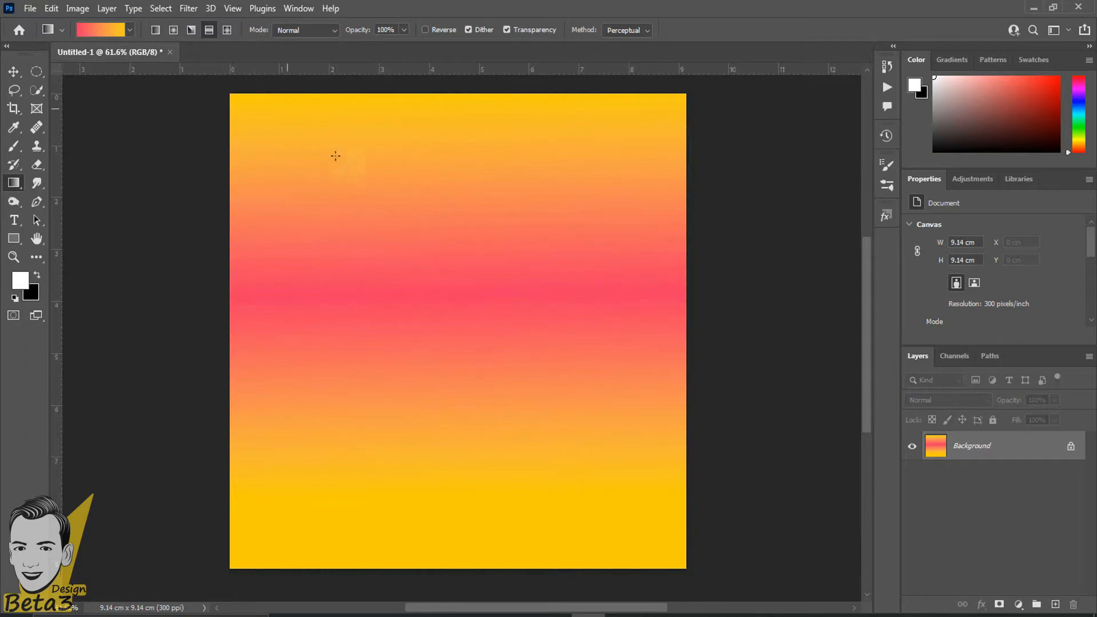
scroll(328, 146, "down", 2)
scroll(480, 171, "up", 1)
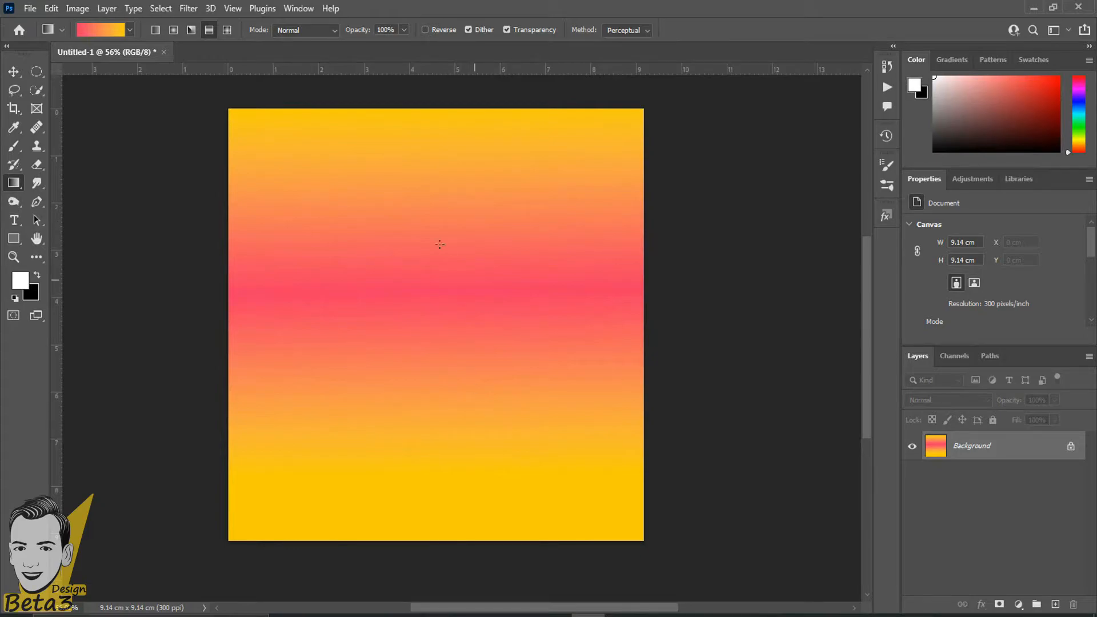
key("ctrl+z")
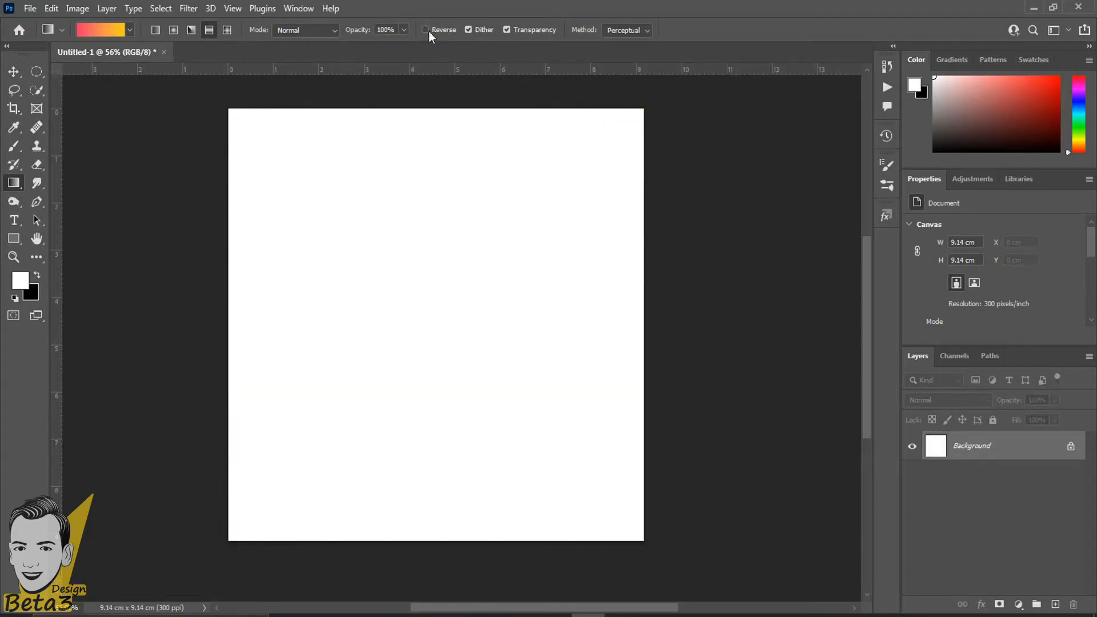
Turn on Reverse and try top-to-bottom and red-yellow-red reflected fills, undoing both.
left_click(425, 30)
left_click_drag(419, 244, 420, 554)
key("ctrl+z")
left_click_drag(427, 265, 423, 407)
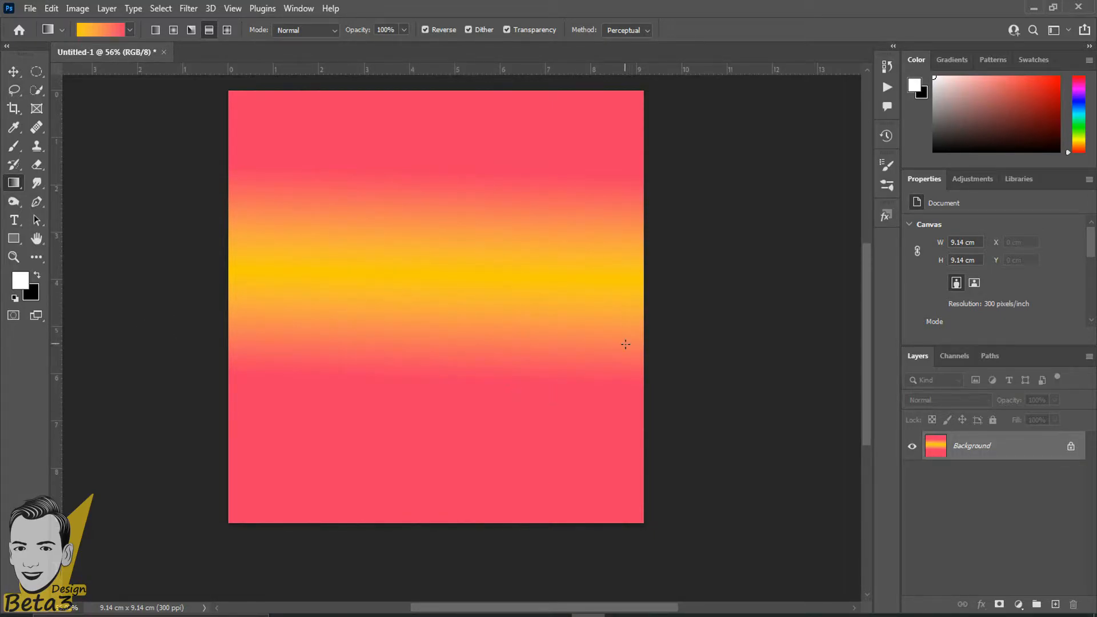
key("ctrl+z")
Switch to Diamond Gradient and redraw it from the centre until the yellow-centred diamond sits right.
left_click(227, 29)
left_click_drag(402, 307, 204, 479)
key("ctrl+z")
left_click_drag(455, 249, 201, 371)
key("ctrl+z")
left_click_drag(421, 272, 166, 491)
scroll(469, 226, "up", 3)
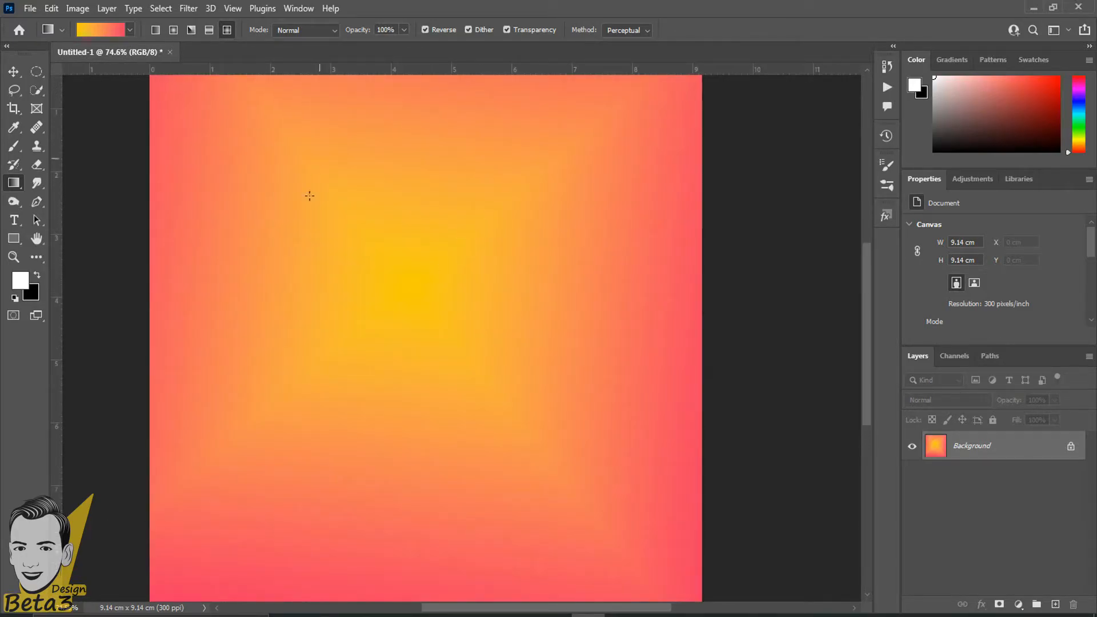
scroll(526, 343, "down", 3)
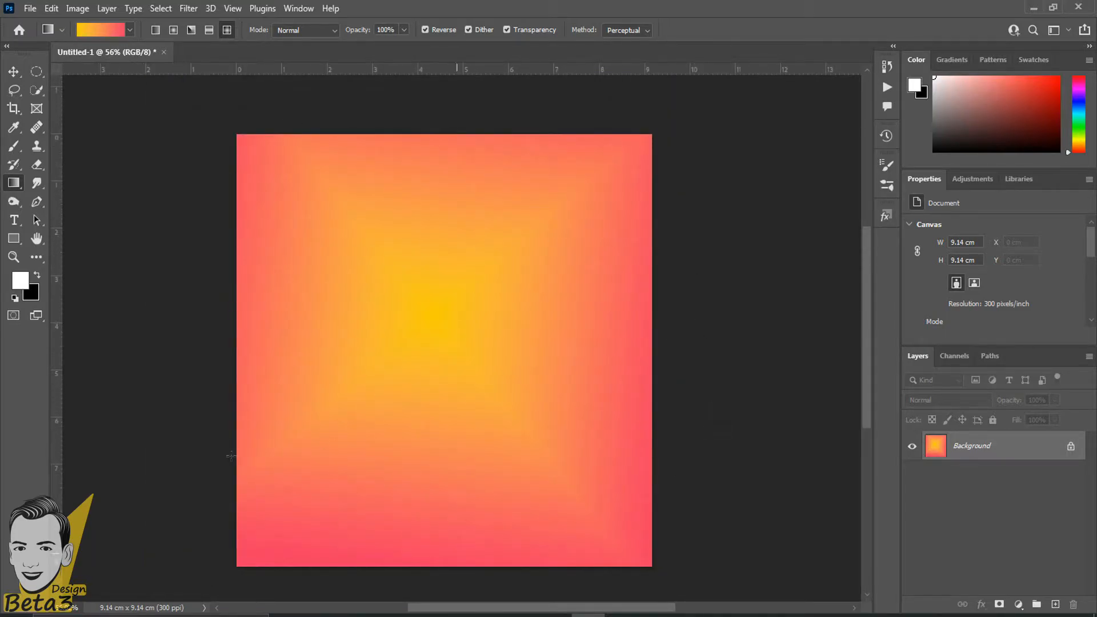
Undo the diamond fill and load the light blue gradient preset.
key("ctrl+z")
left_click(130, 31)
scroll(98, 117, "down", 3)
left_click(95, 118)
left_click(514, 2)
scroll(498, 329, "up", 3)
Draw a blue diamond gradient, undo it, and redraw it from the canvas centre.
left_click_drag(455, 282, 252, 529)
scroll(392, 443, "up", 2)
key("ctrl+z")
left_click_drag(452, 323, 346, 452)
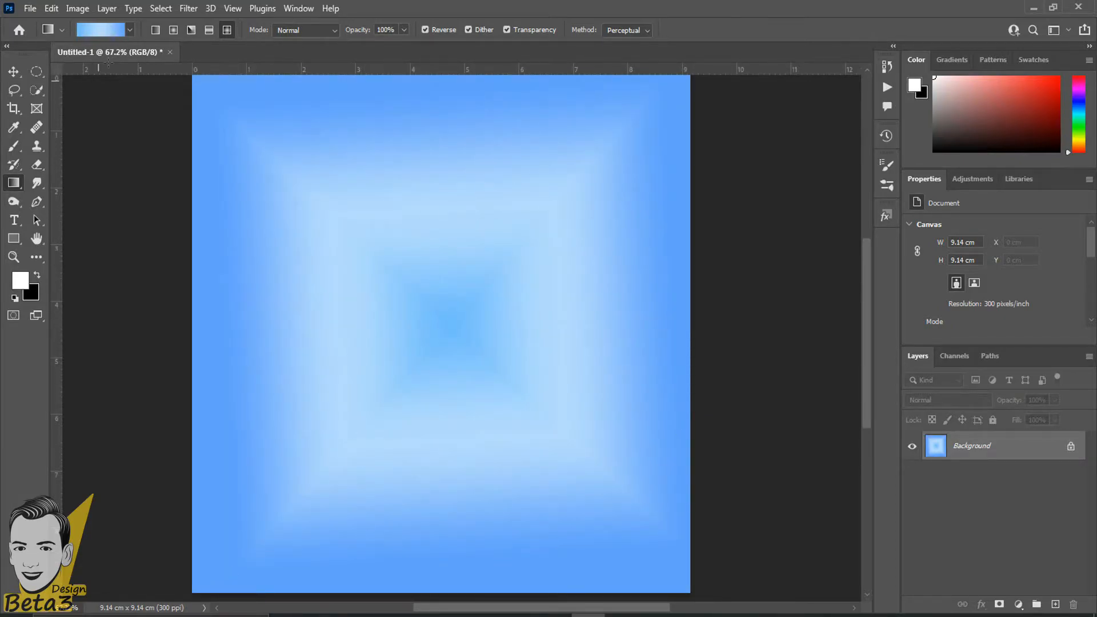
scroll(608, 300, "down", 2)
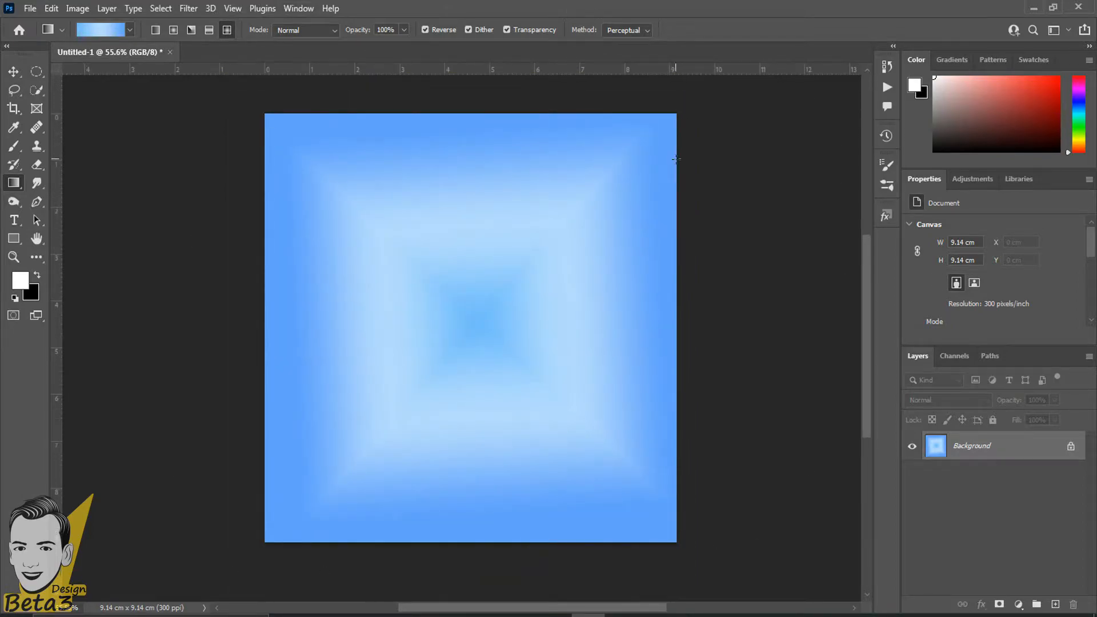
Clear the blue fill, turn off Reverse, and test two blue diamond fills, undoing each.
key("ctrl+z")
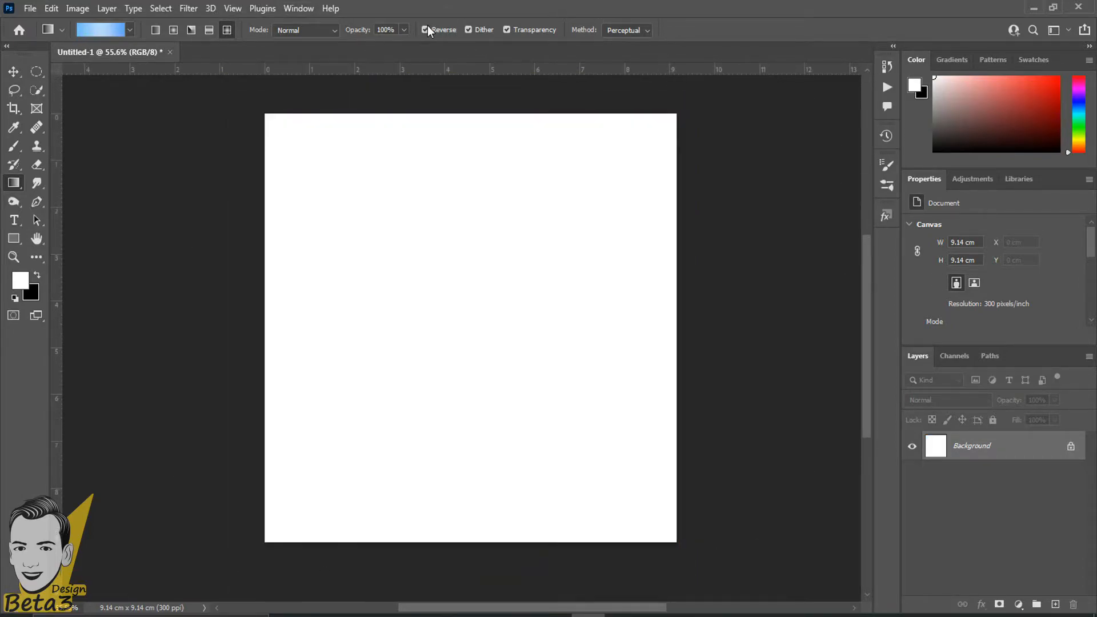
left_click(429, 30)
left_click_drag(475, 268, 396, 426)
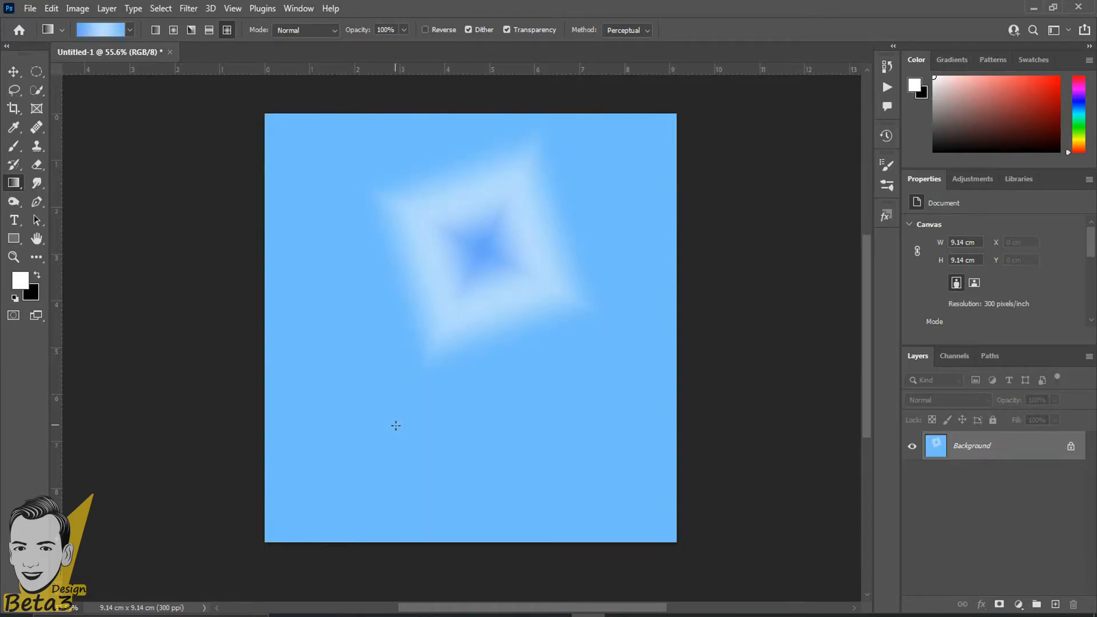
key("ctrl+z")
left_click_drag(454, 269, 384, 395)
key("ctrl+z")
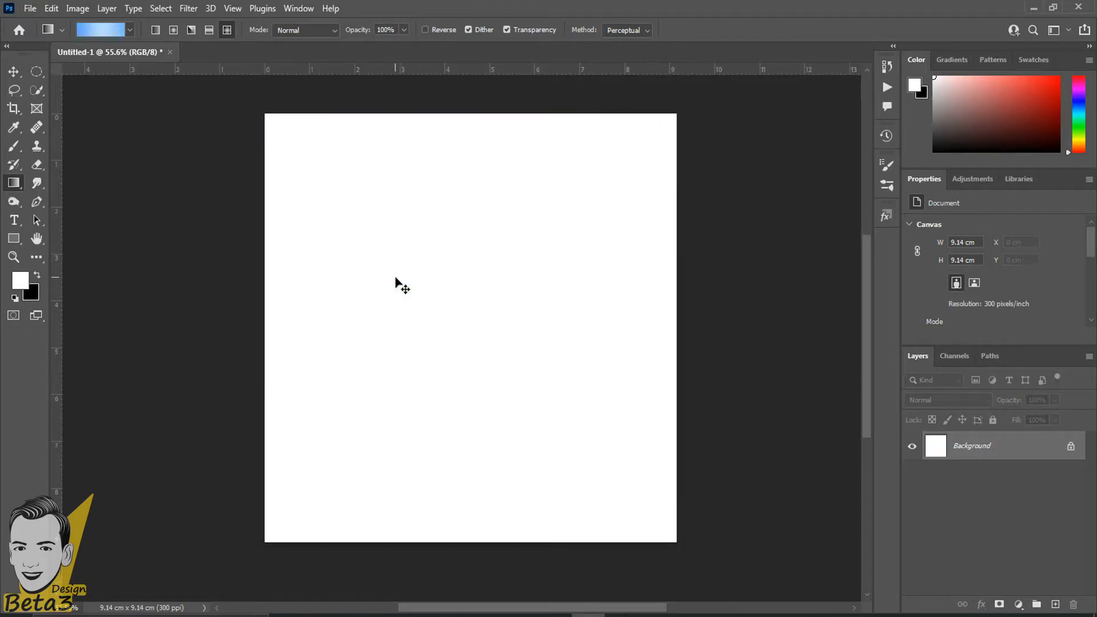
scroll(395, 278, "up", 2)
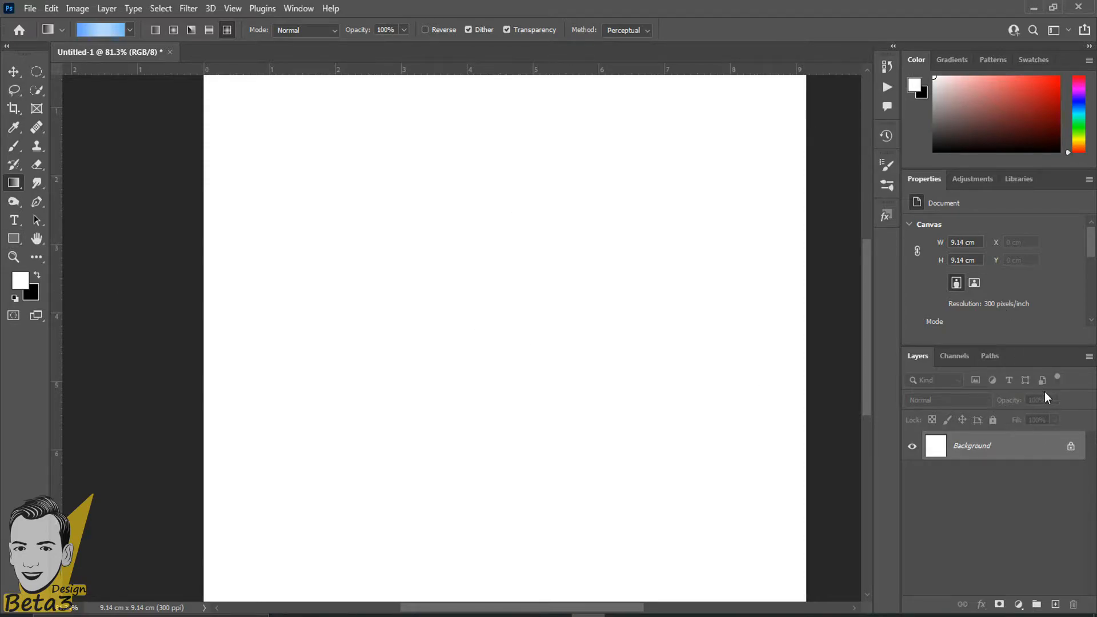
left_click_drag(361, 33, 335, 41)
scroll(337, 194, "down", 1)
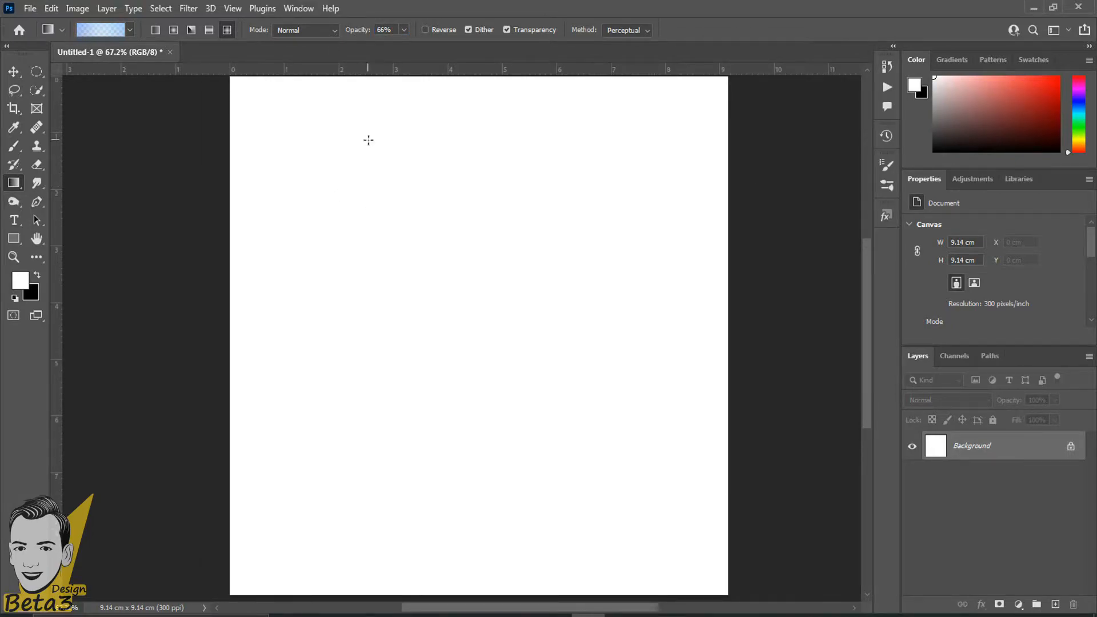
scroll(397, 130, "down", 2)
scroll(397, 130, "up", 1)
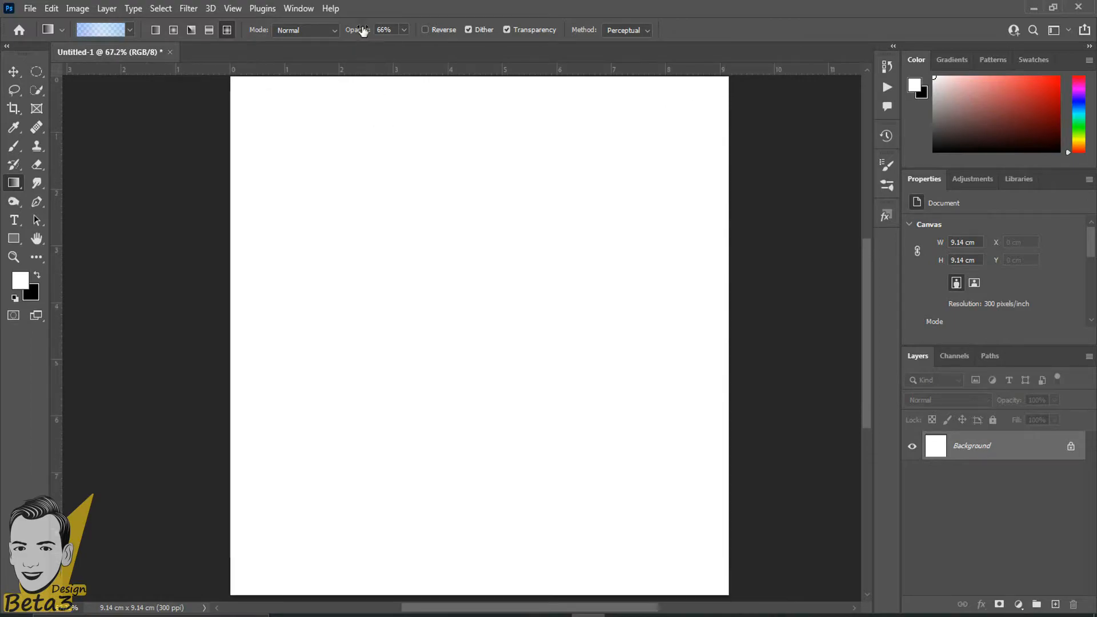
left_click_drag(358, 40, 350, 38)
scroll(547, 331, "down", 2)
left_click_drag(501, 283, 295, 506)
scroll(519, 311, "up", 2)
key("ctrl+z")
left_click_drag(500, 252, 212, 507)
scroll(212, 507, "down", 1)
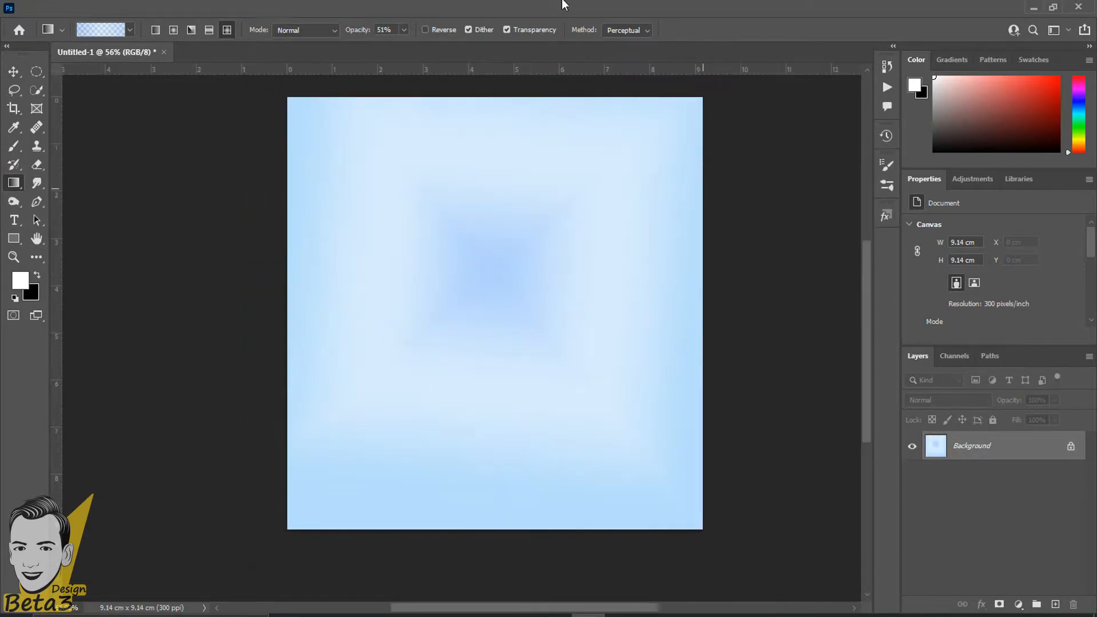
scroll(503, 240, "up", 1)
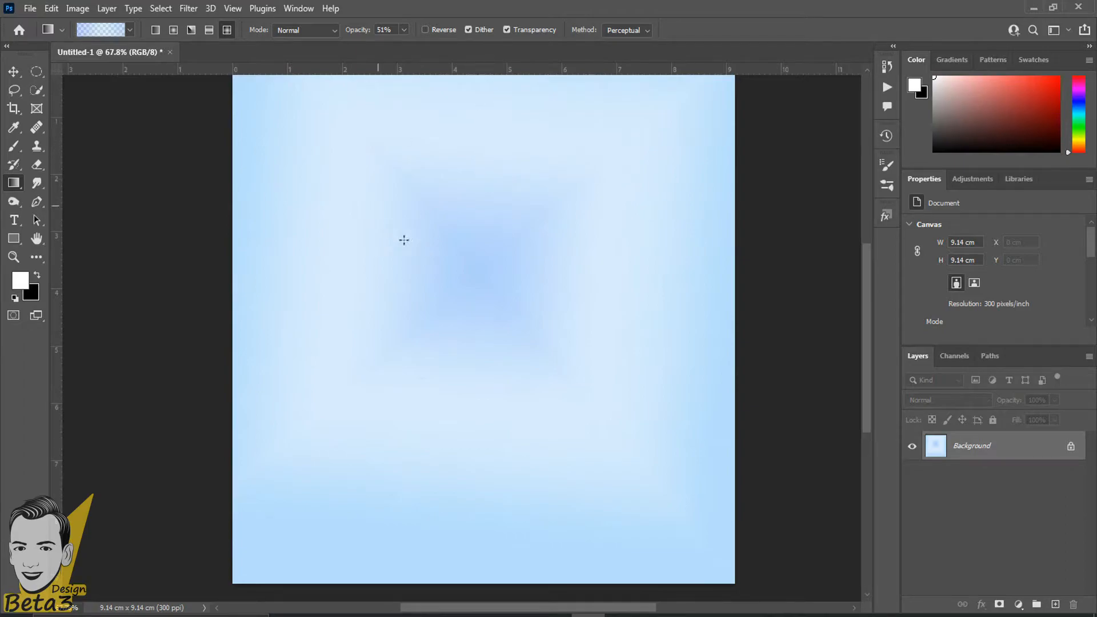
key("ctrl+z")
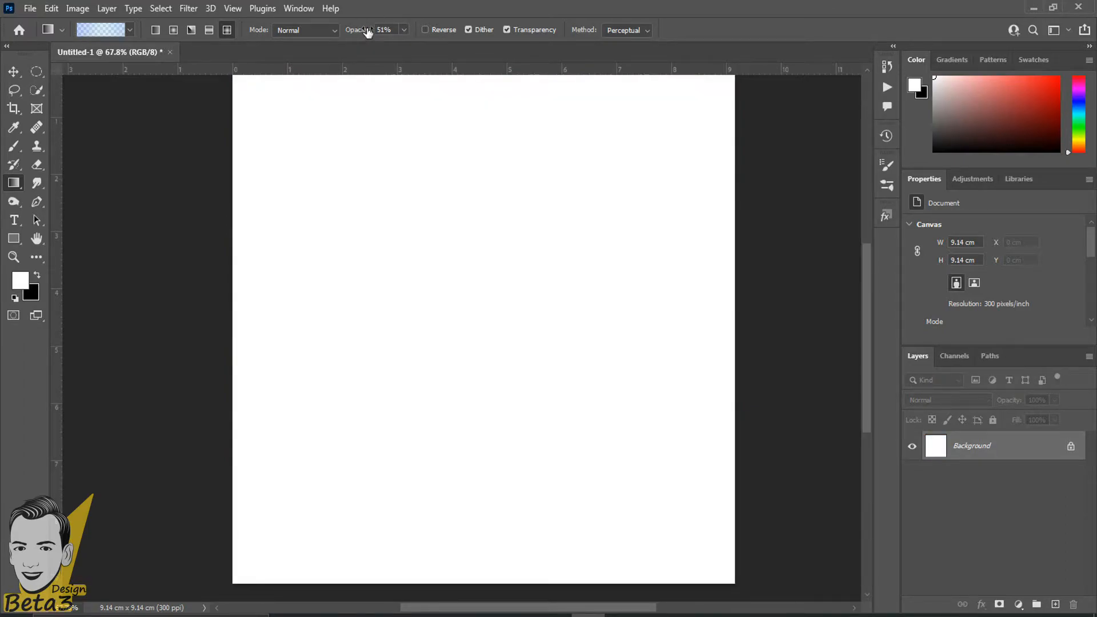
left_click_drag(367, 33, 338, 31)
left_click_drag(457, 267, 202, 565)
key("ctrl+z")
left_click_drag(457, 280, 357, 504)
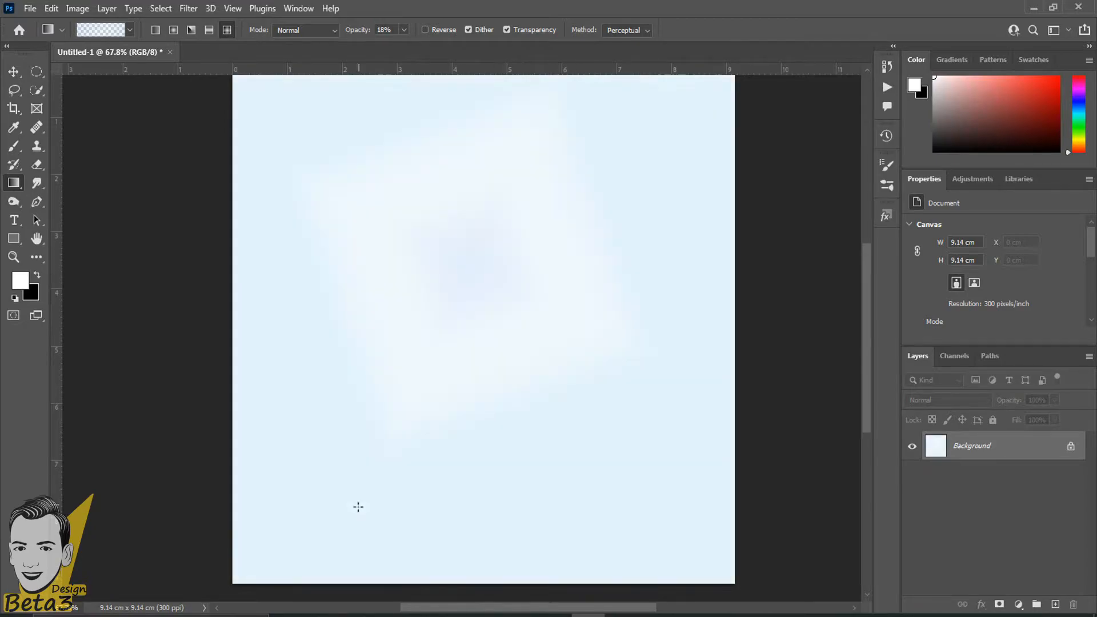
scroll(362, 509, "down", 1)
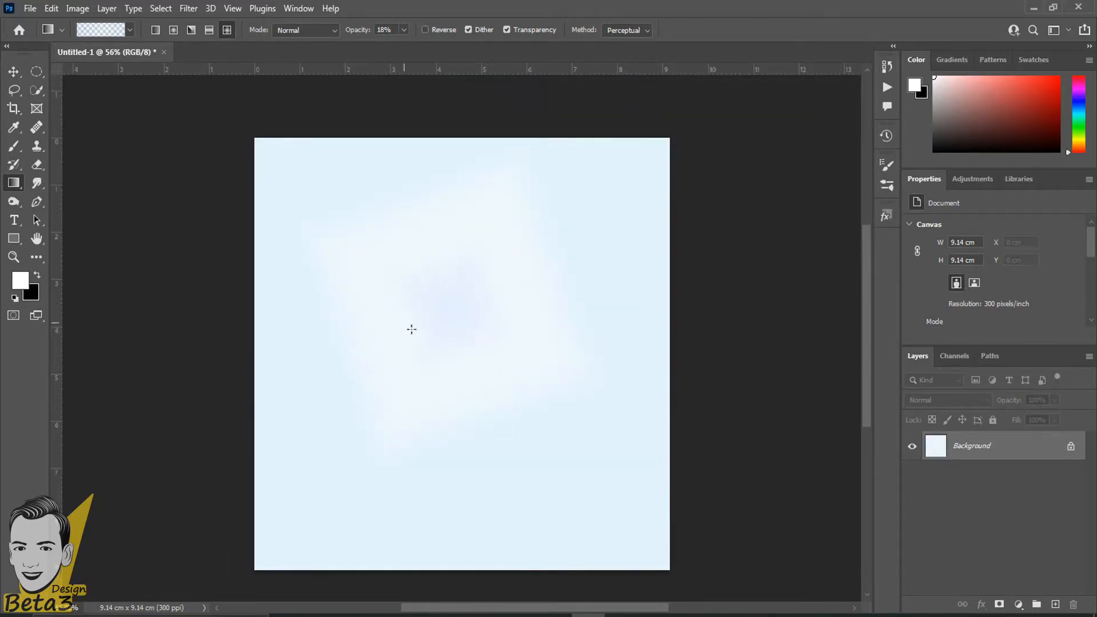
scroll(409, 326, "up", 1)
key("ctrl+z")
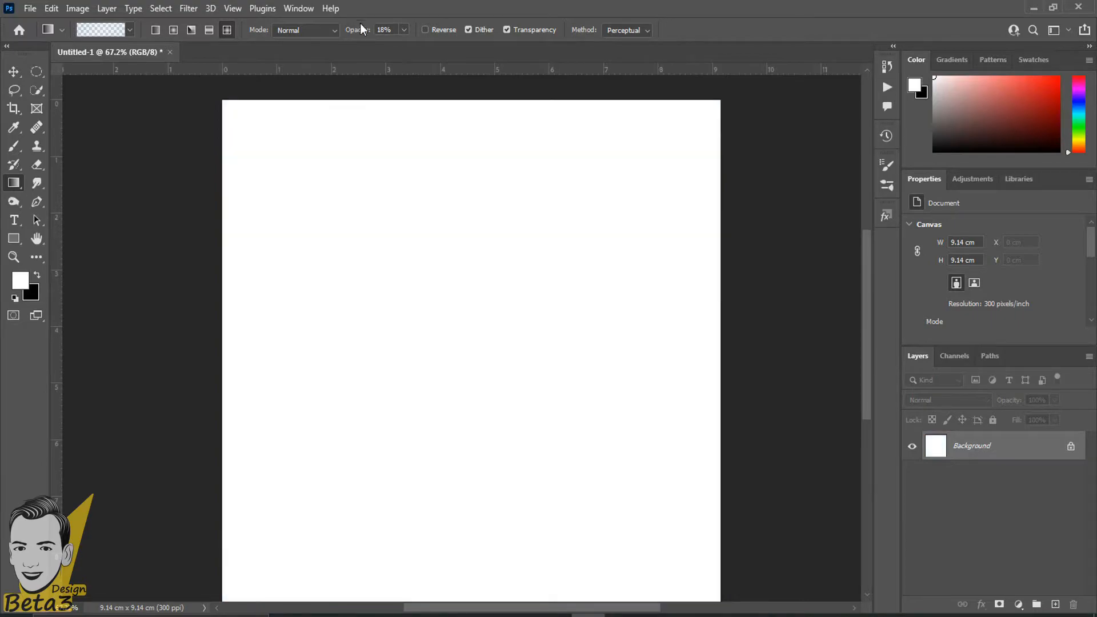
left_click_drag(365, 32, 476, 33)
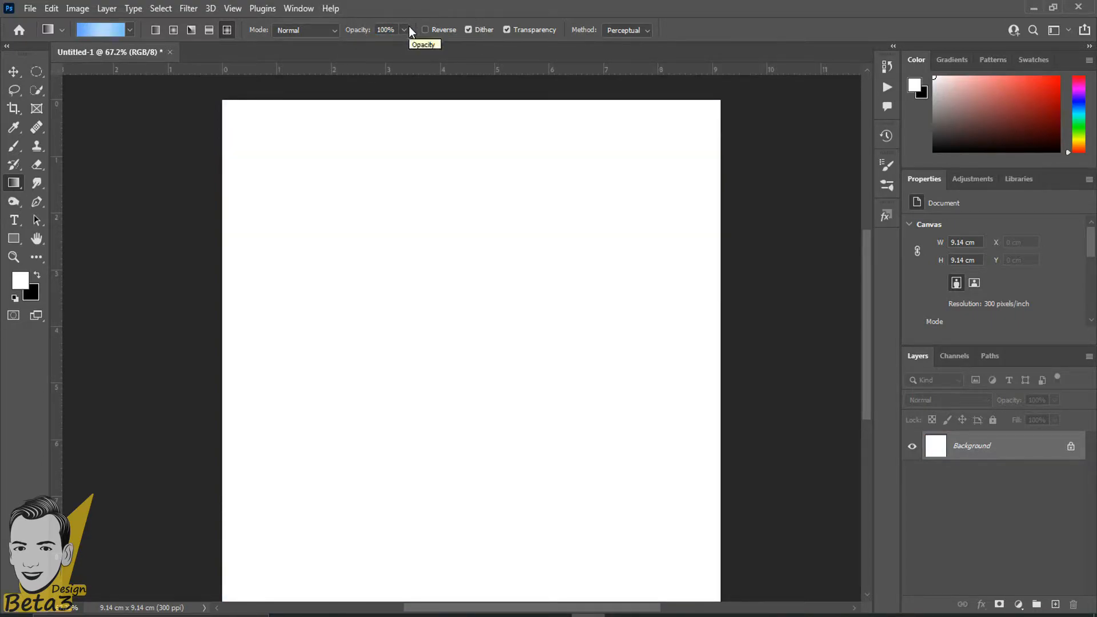
scroll(397, 169, "up", 1)
left_click_drag(451, 203, 236, 455)
key("ctrl+z")
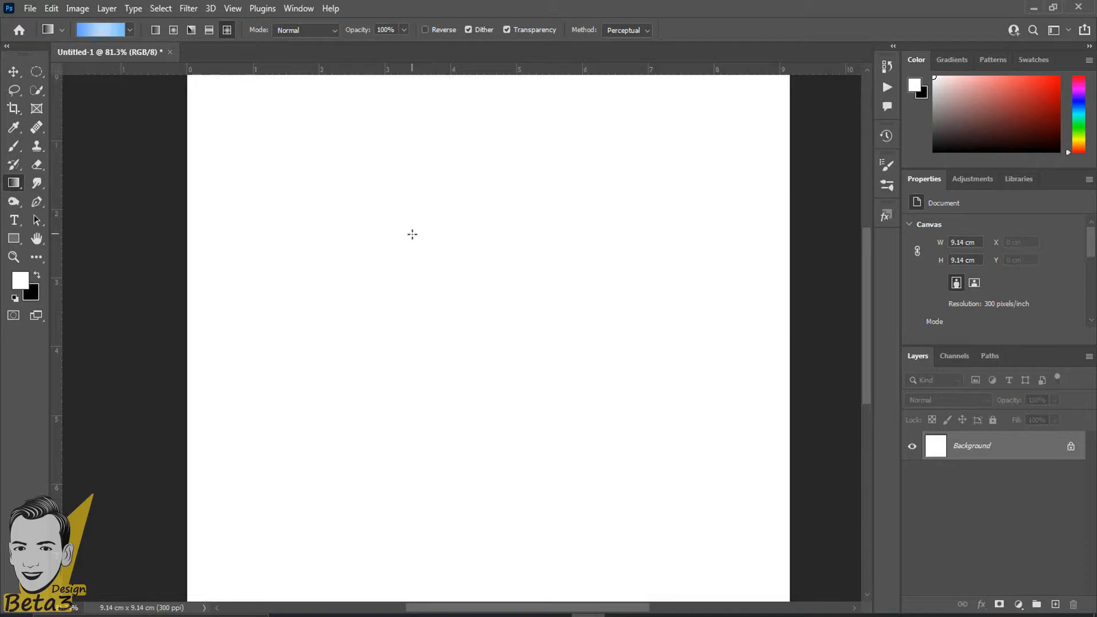
scroll(412, 235, "down", 1)
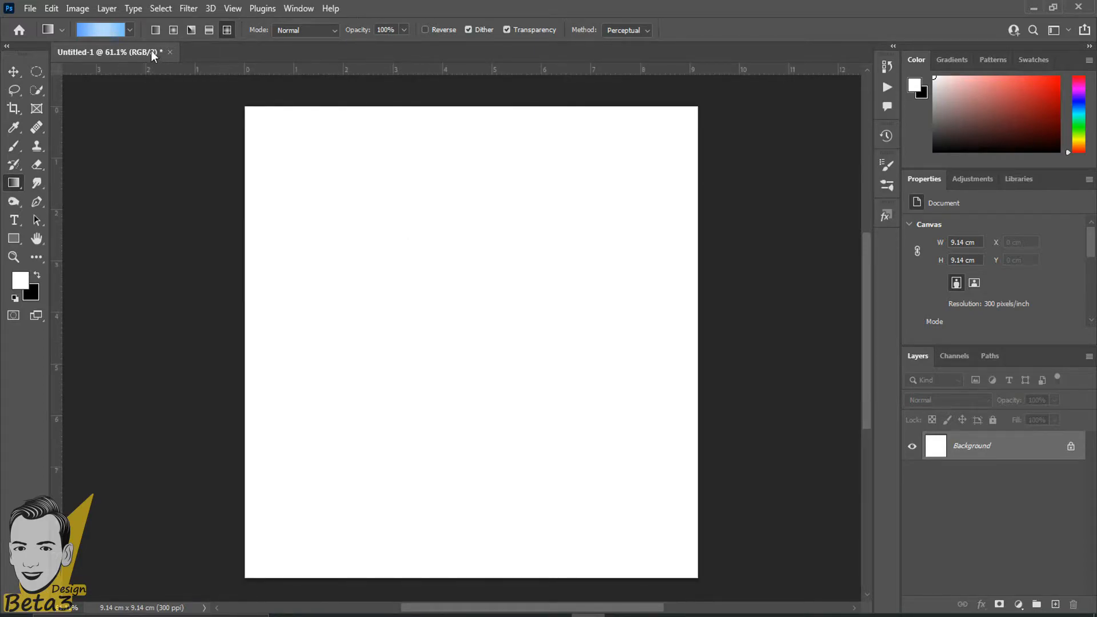
Open the gradient presets and scroll through the Basics and Blues folders.
left_click(129, 30)
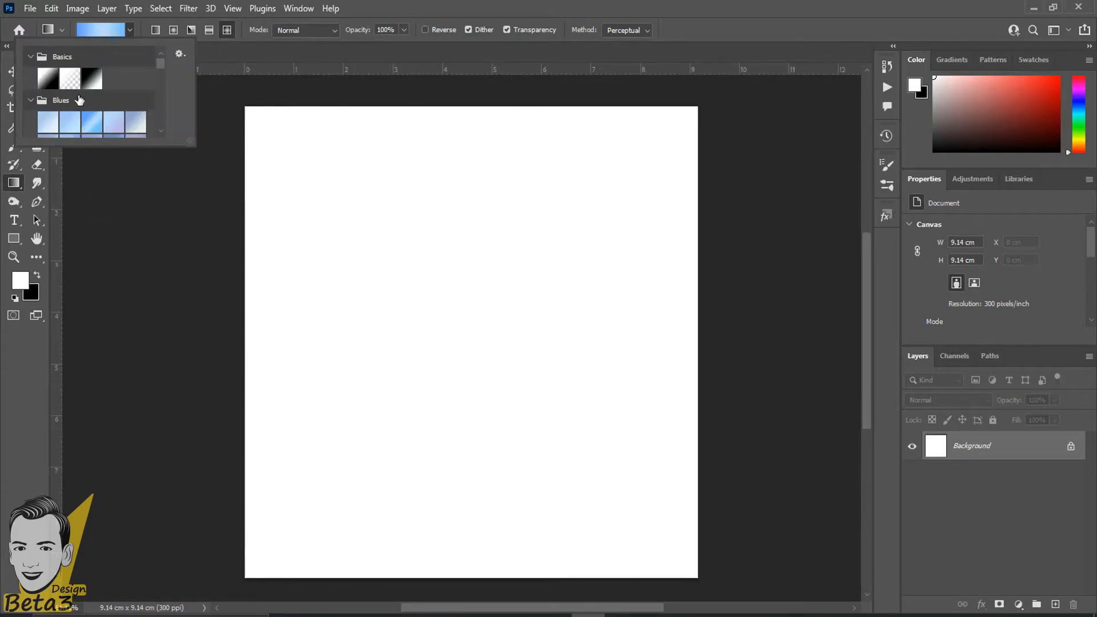
scroll(114, 137, "down", 3)
scroll(95, 124, "down", 2)
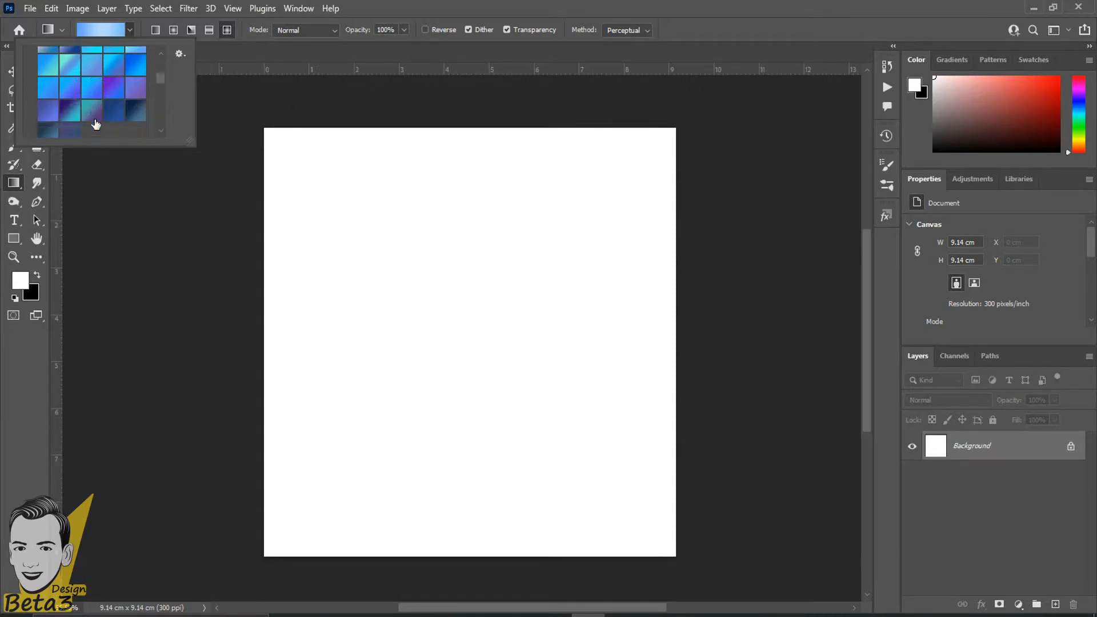
left_click_drag(163, 78, 125, 19)
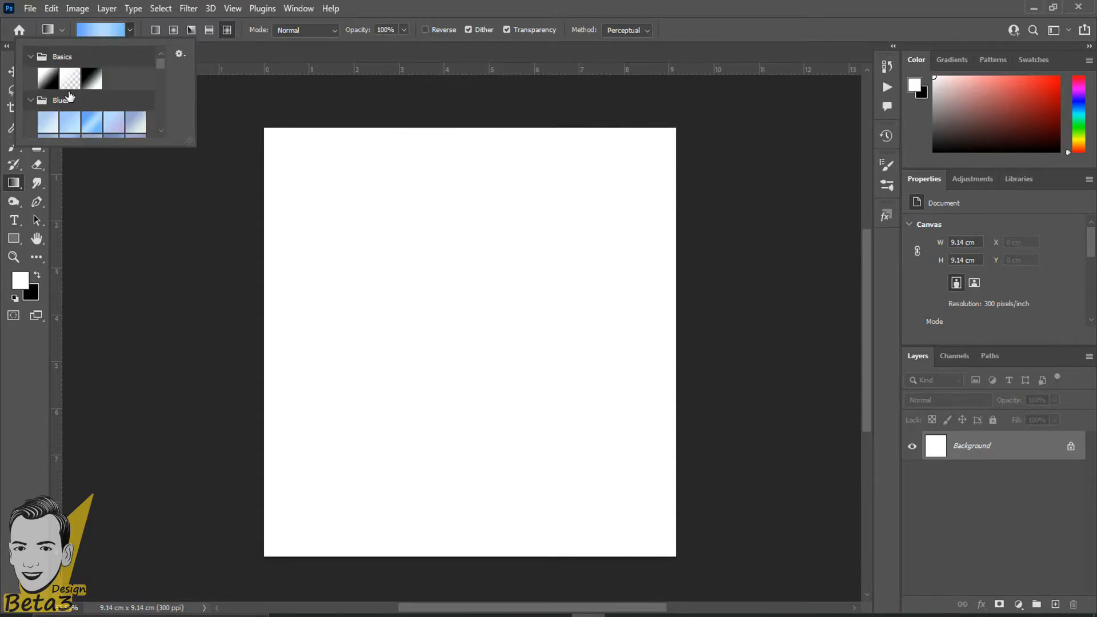
scroll(61, 91, "down", 3)
scroll(63, 95, "down", 5)
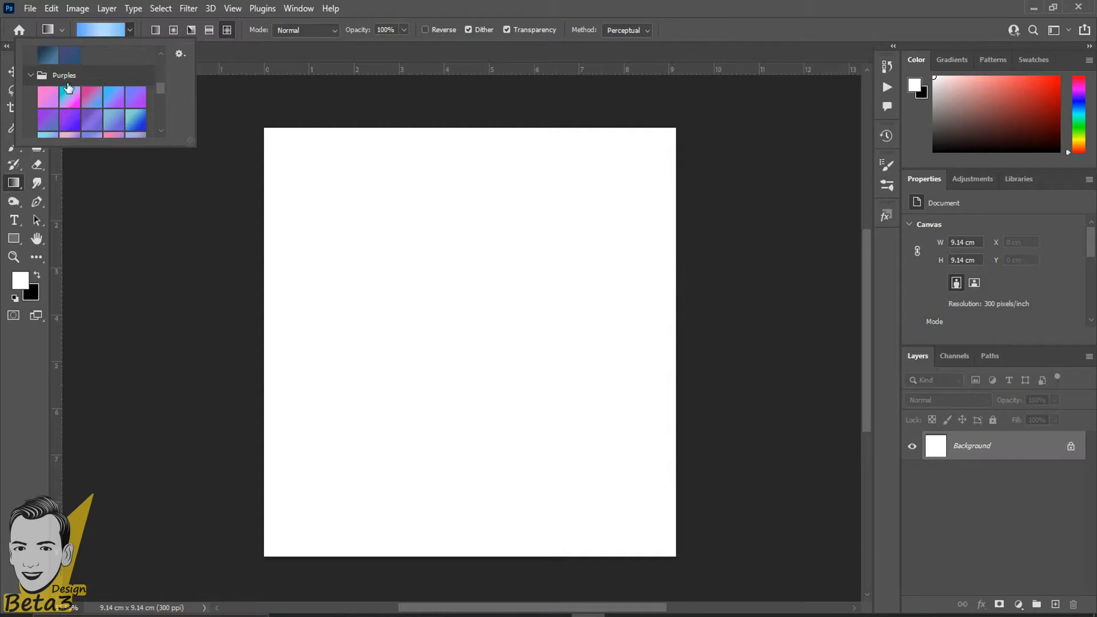
scroll(85, 106, "down", 1)
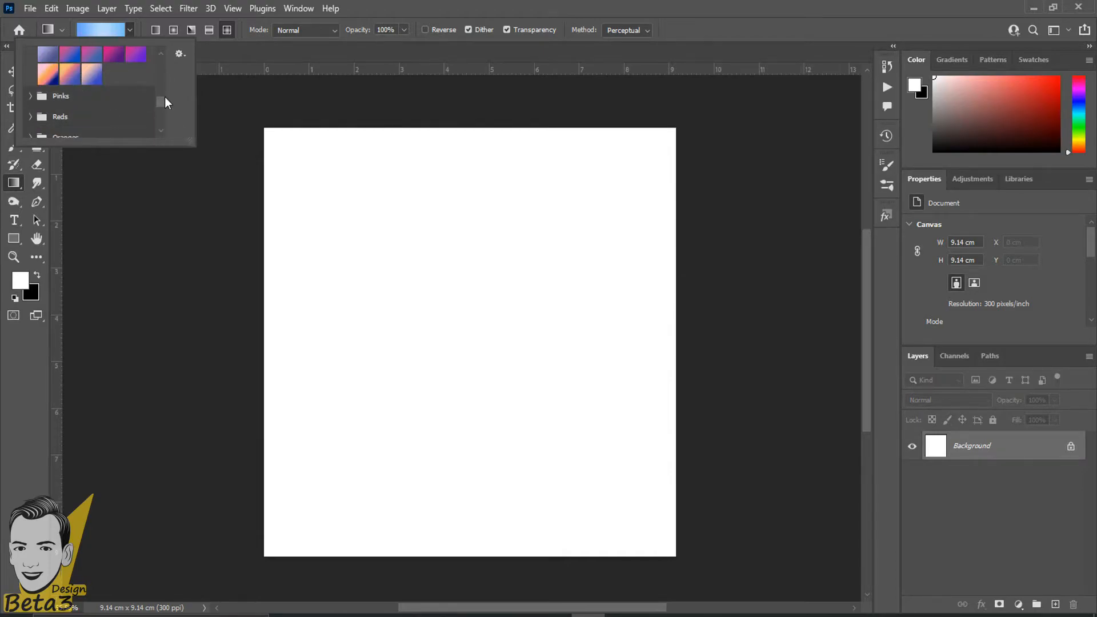
left_click_drag(164, 98, 163, 50)
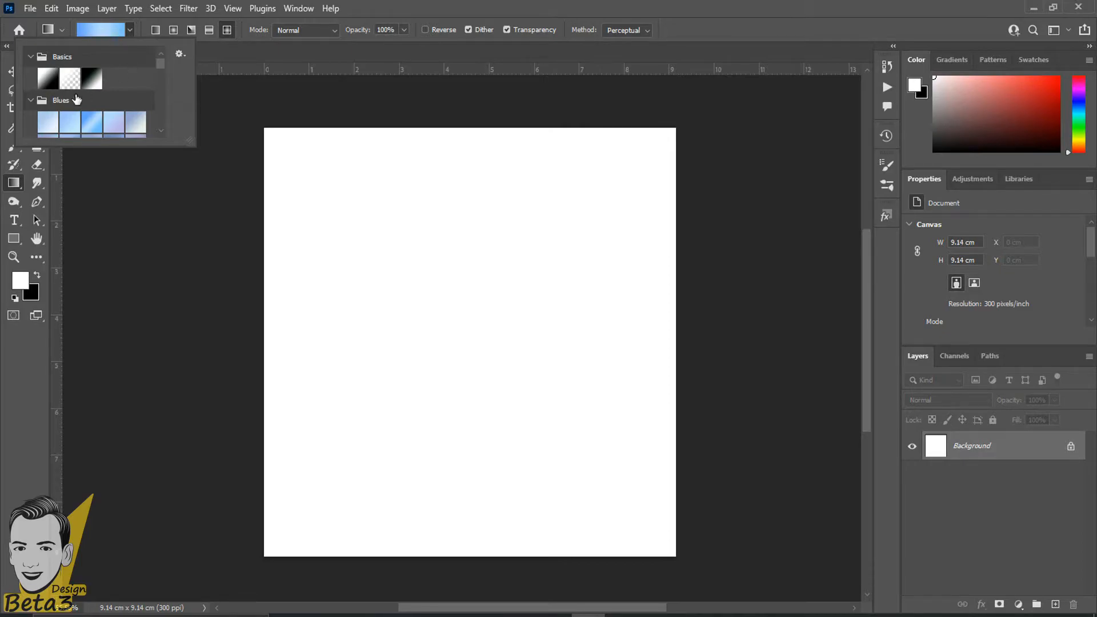
Choose the Foreground to Background preset in Gradient Editor and set its left stop to pure red.
double_click(48, 80)
left_click(90, 34)
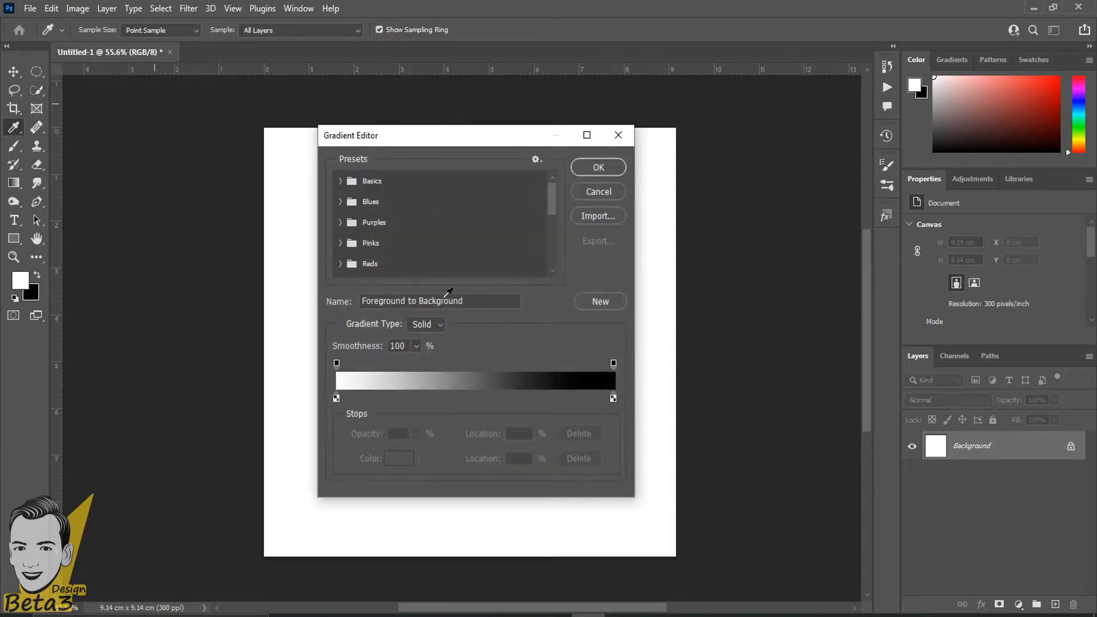
left_click(335, 399)
left_click(399, 458)
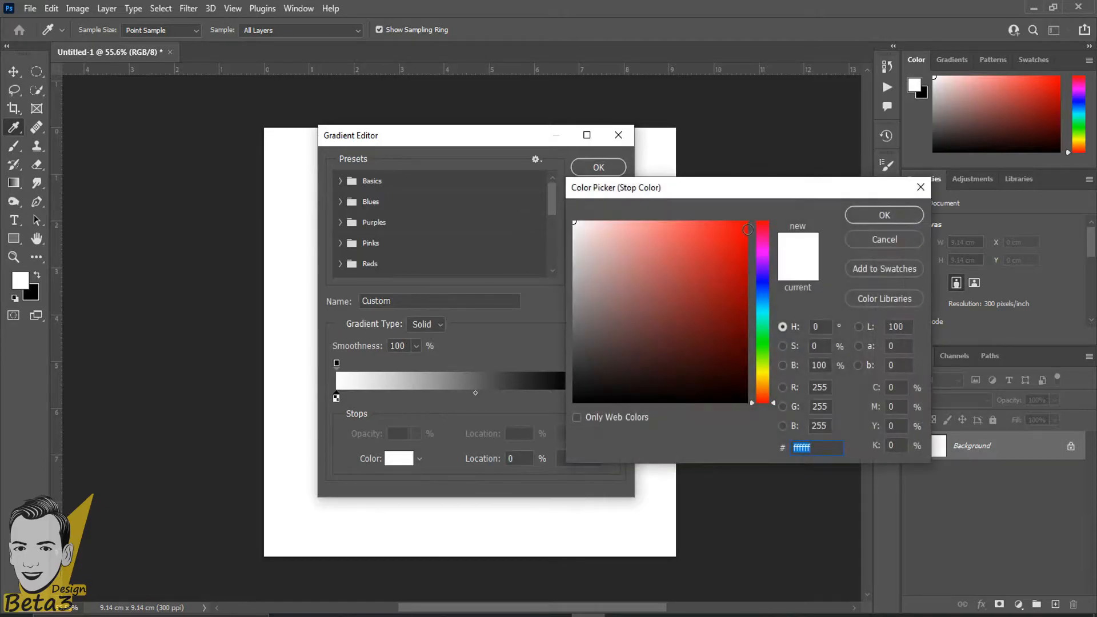
left_click(750, 238)
left_click(884, 215)
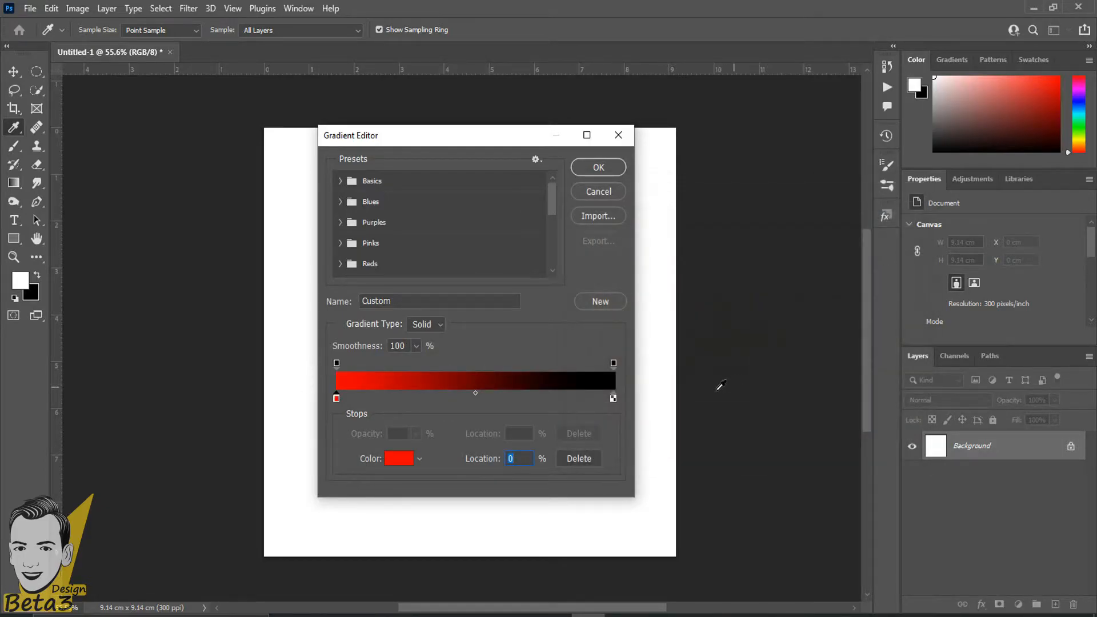
Set the right colour stop to black (000000).
left_click(613, 398)
left_click(399, 458)
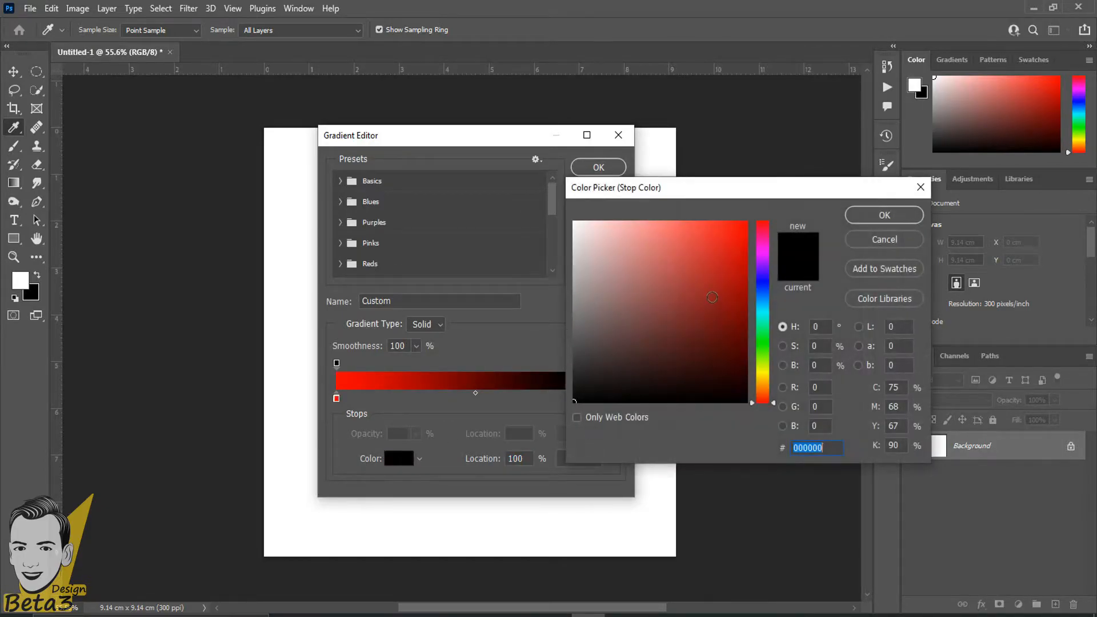
left_click(712, 297)
left_click(896, 217)
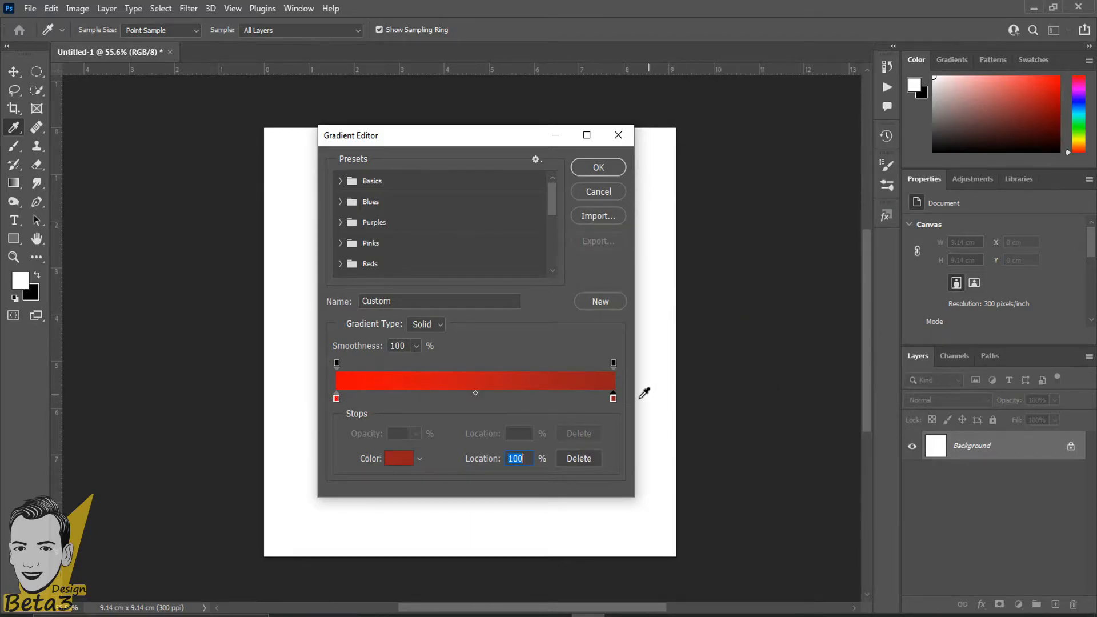
double_click(613, 400)
type("000000")
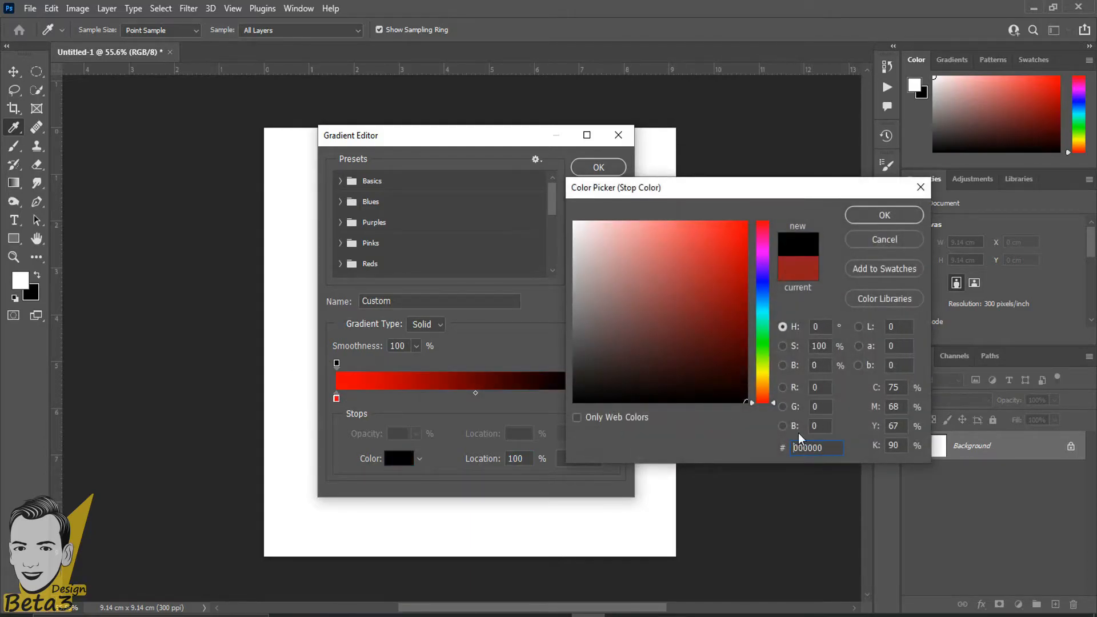
left_click(860, 221)
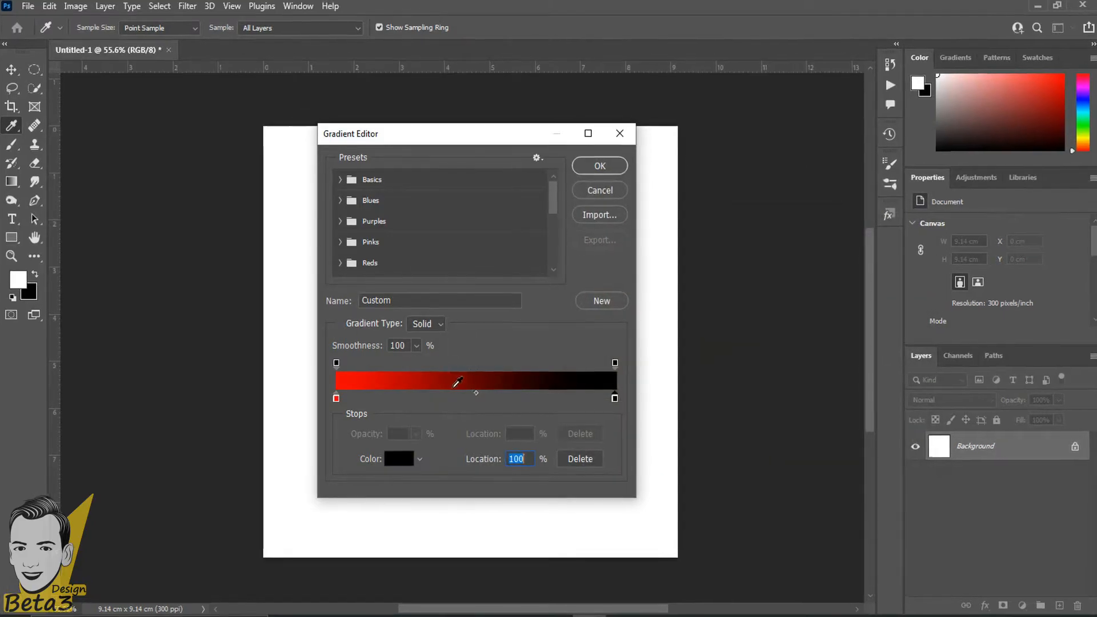
Delete the black end stop and copy the red stop to 49%, making it white.
key("Delete")
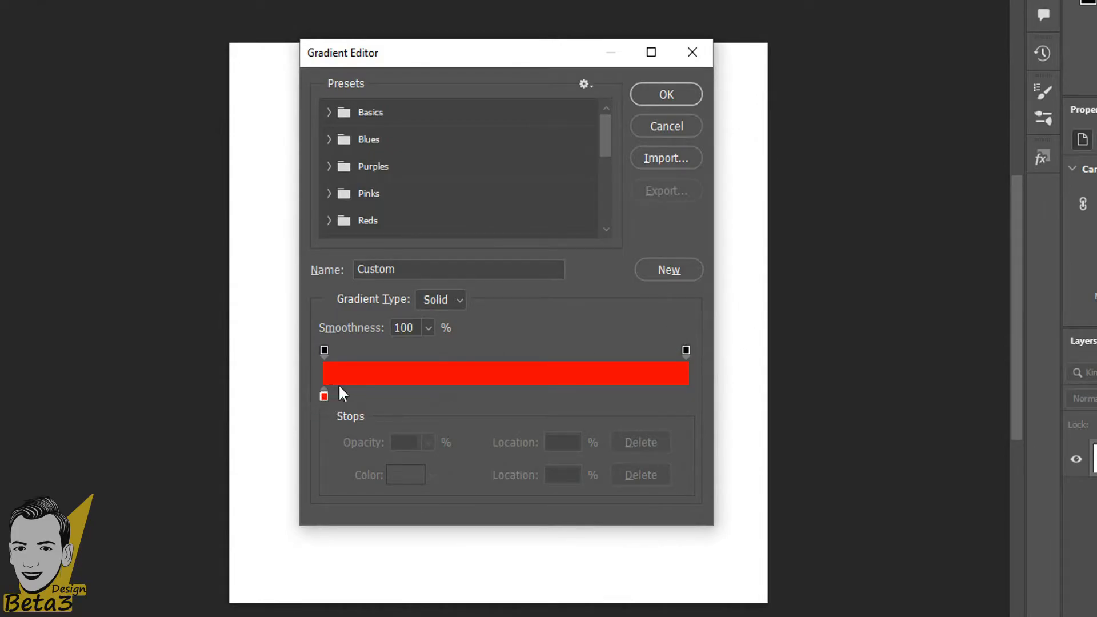
key("alt")
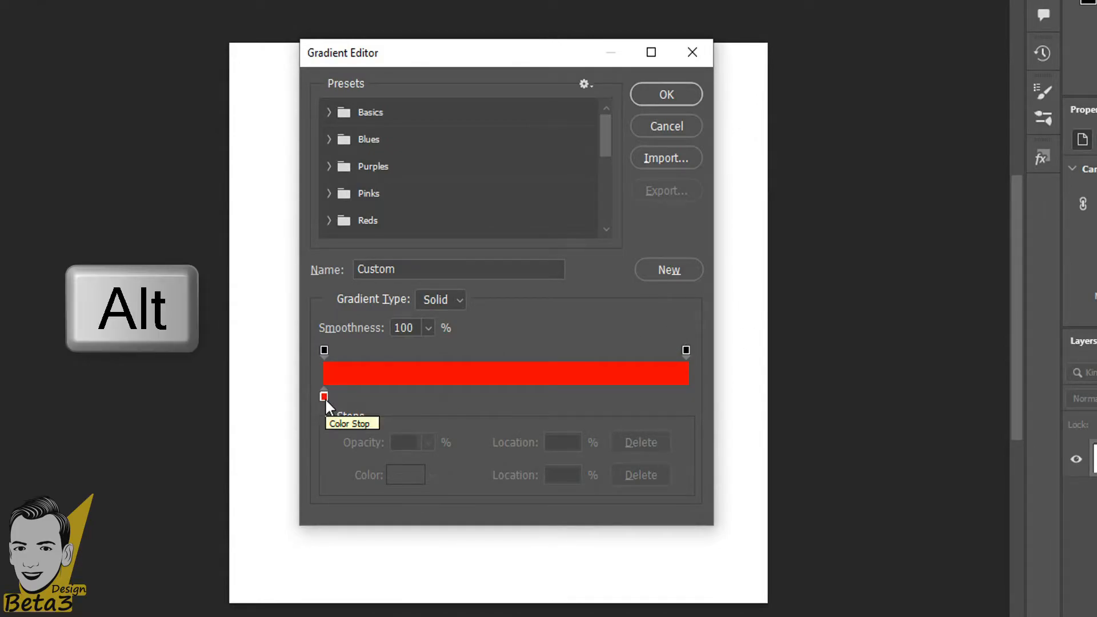
left_click_drag(325, 398, 502, 394)
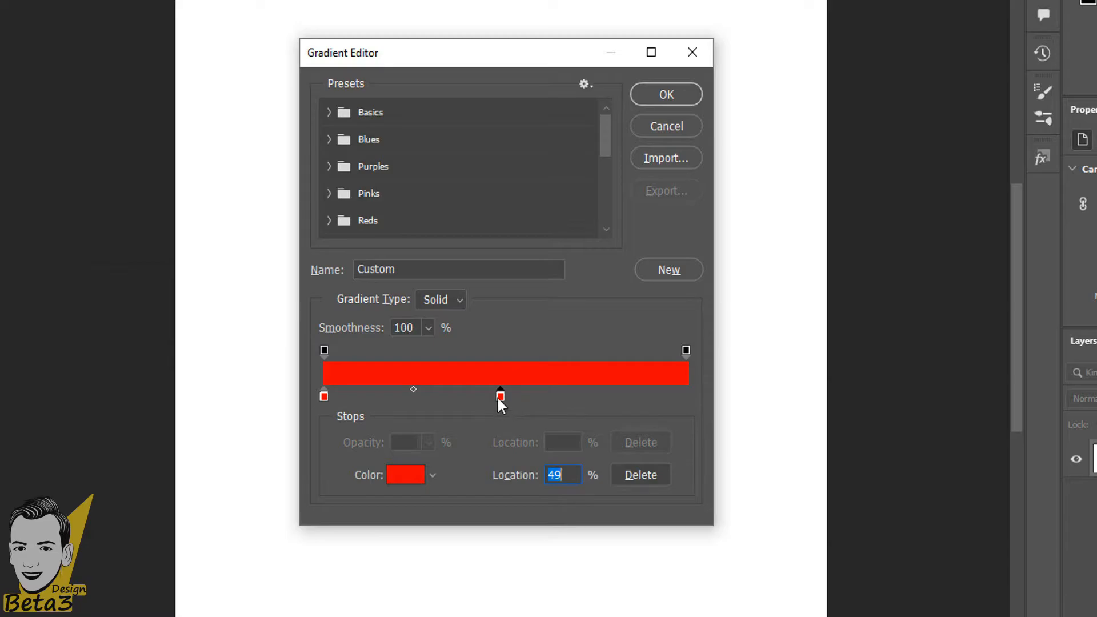
double_click(500, 396)
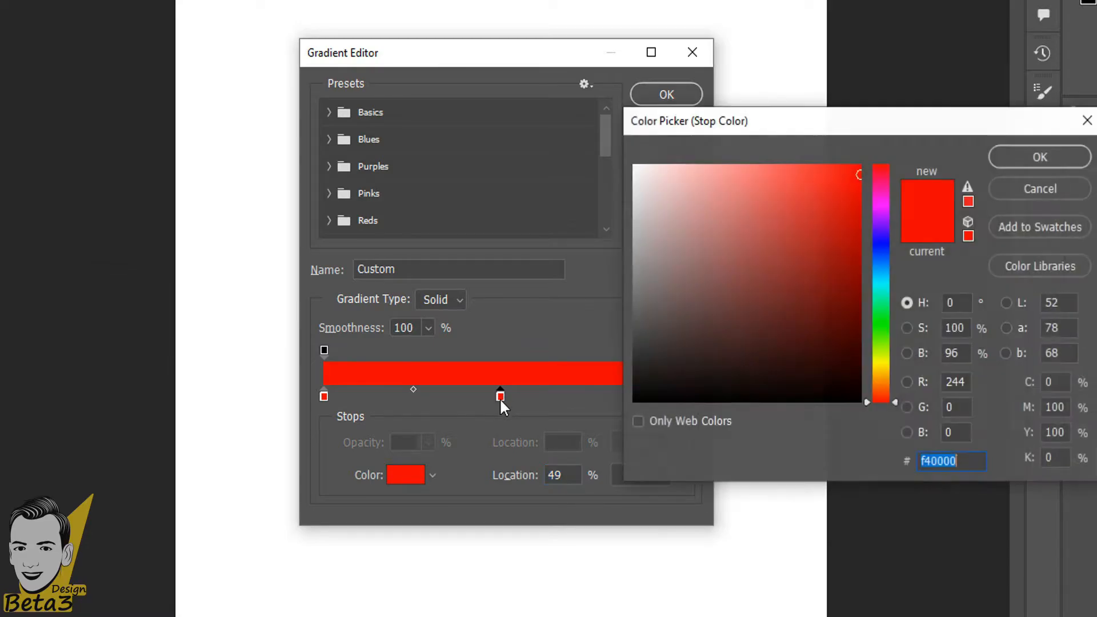
left_click_drag(847, 259, 773, 399)
left_click(633, 183)
left_click_drag(633, 183, 633, 165)
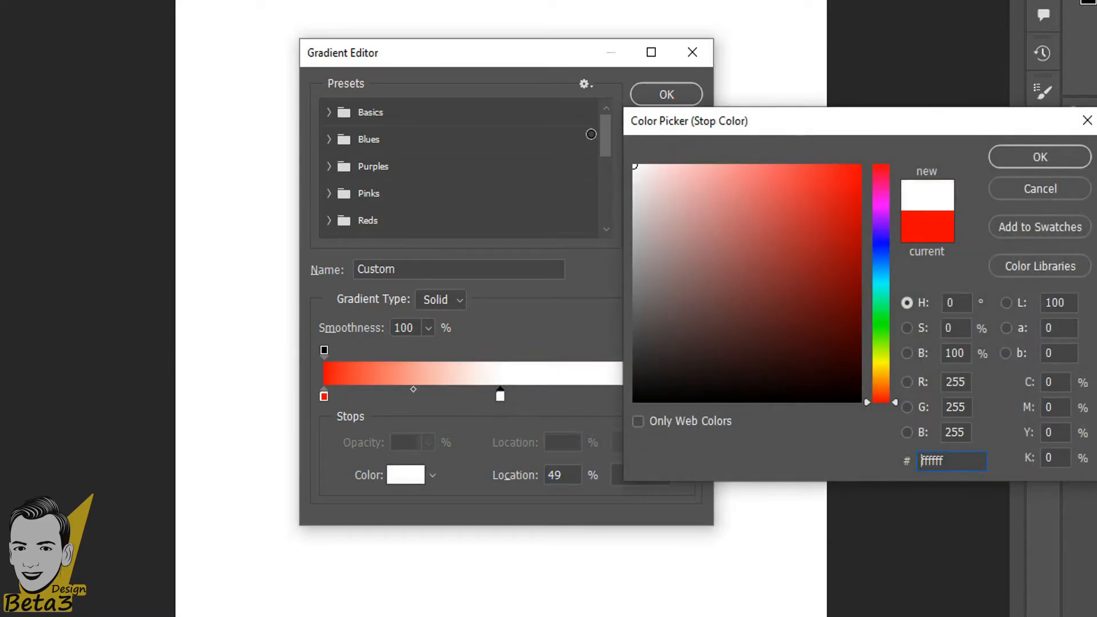
left_click(1040, 157)
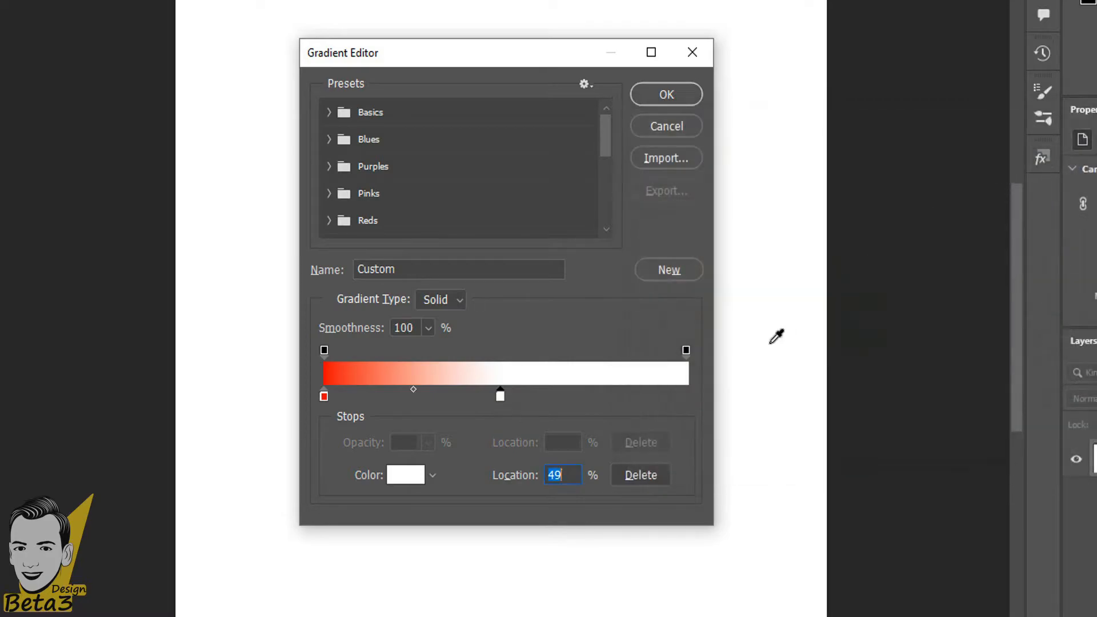
Copy the white stop to the right end and set it to black (000000).
left_click(686, 351)
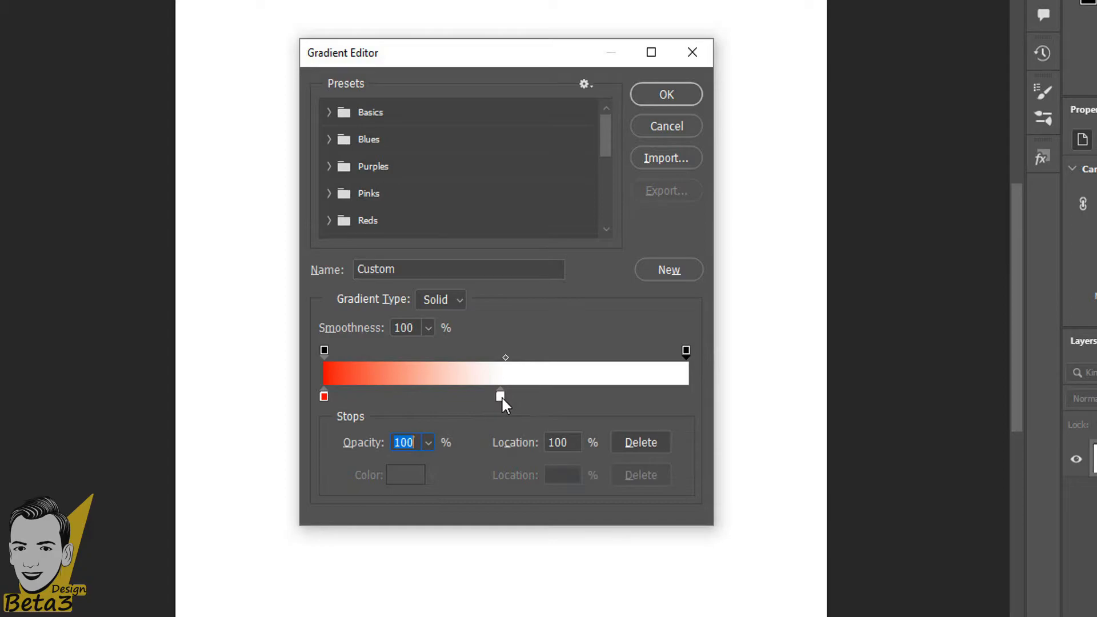
left_click_drag(505, 396, 686, 396)
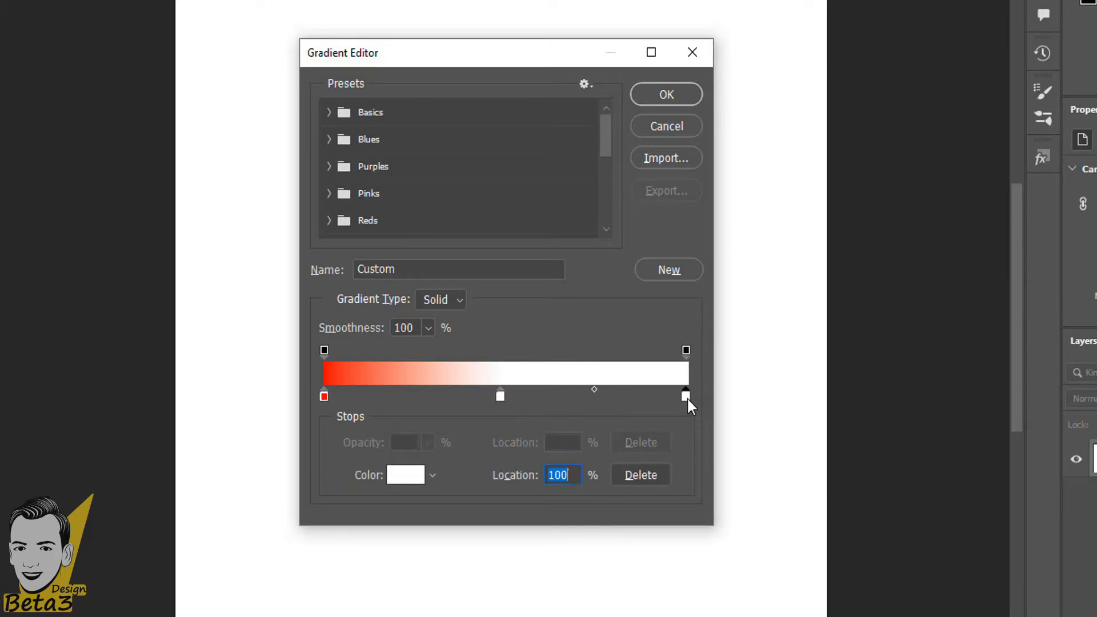
left_click(405, 474)
type("000000")
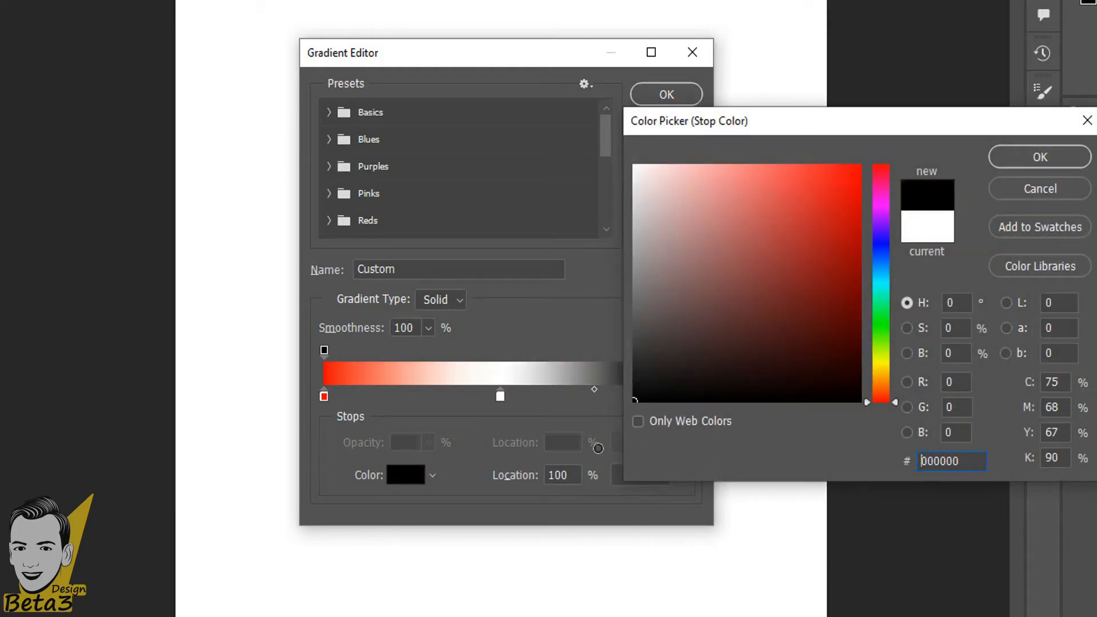
left_click(1040, 158)
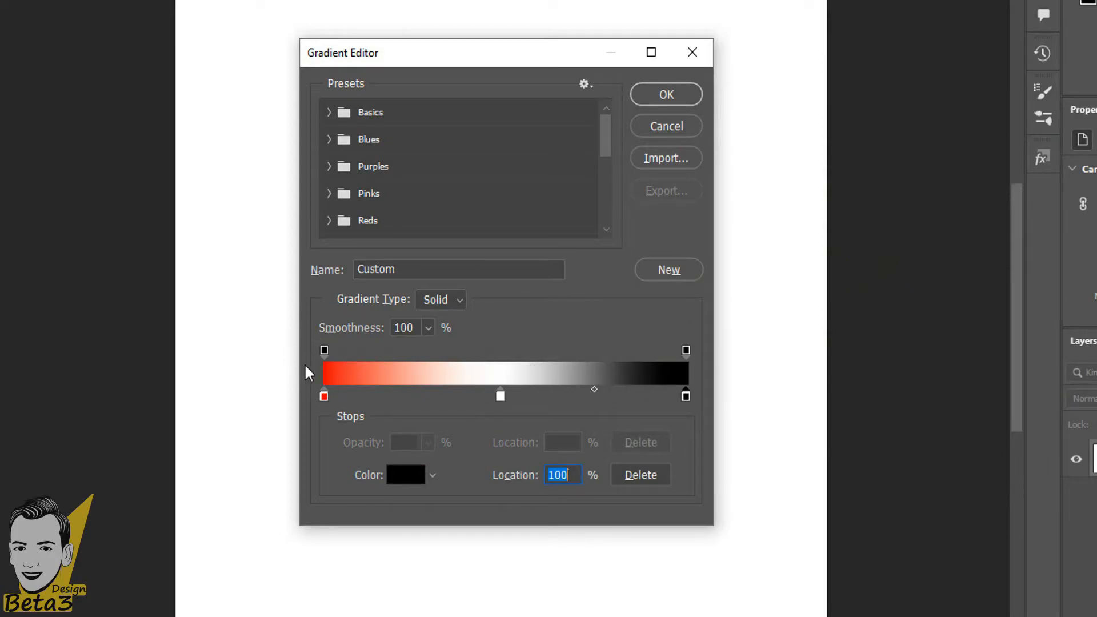
Shift the red-white and white-black midpoints, then accept the custom gradient.
left_click_drag(593, 391, 550, 395)
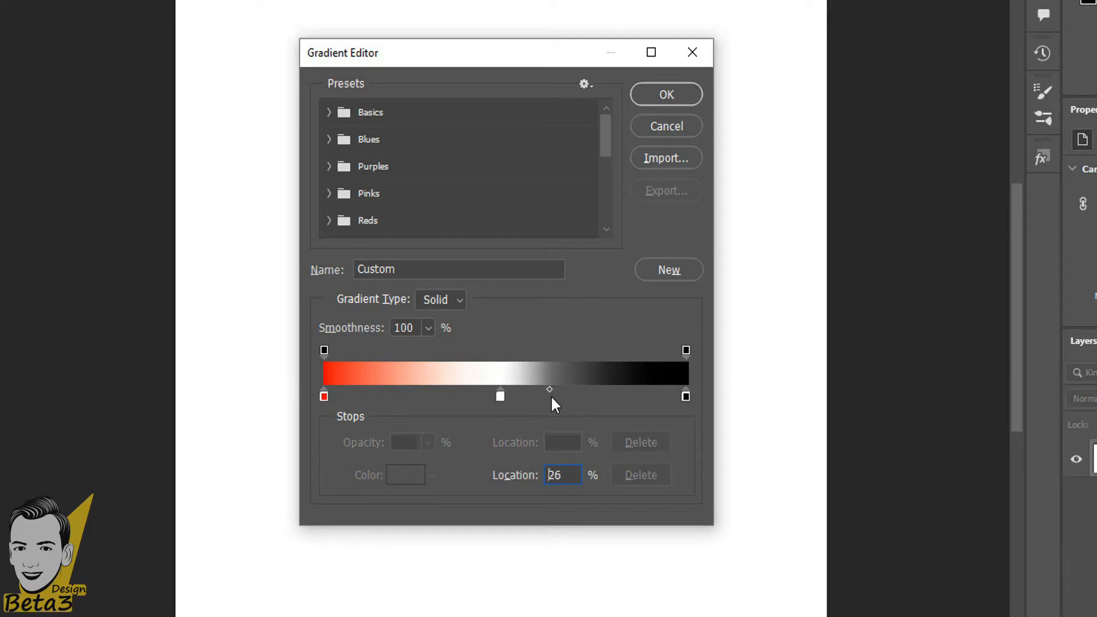
left_click(324, 396)
left_click_drag(413, 390, 443, 393)
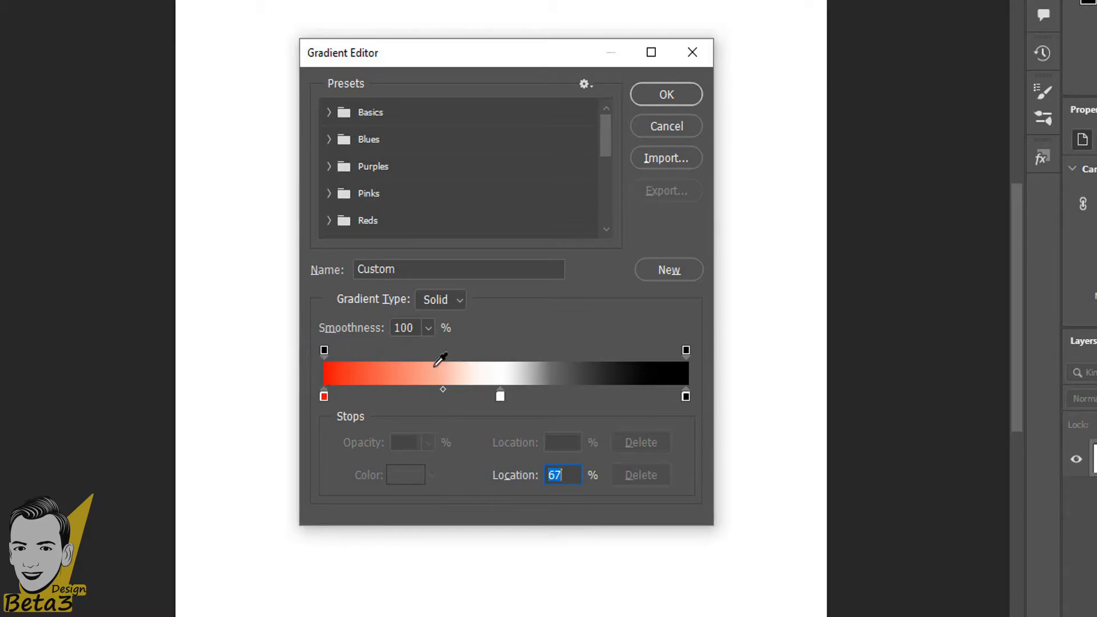
left_click(500, 396)
left_click_drag(549, 394, 562, 393)
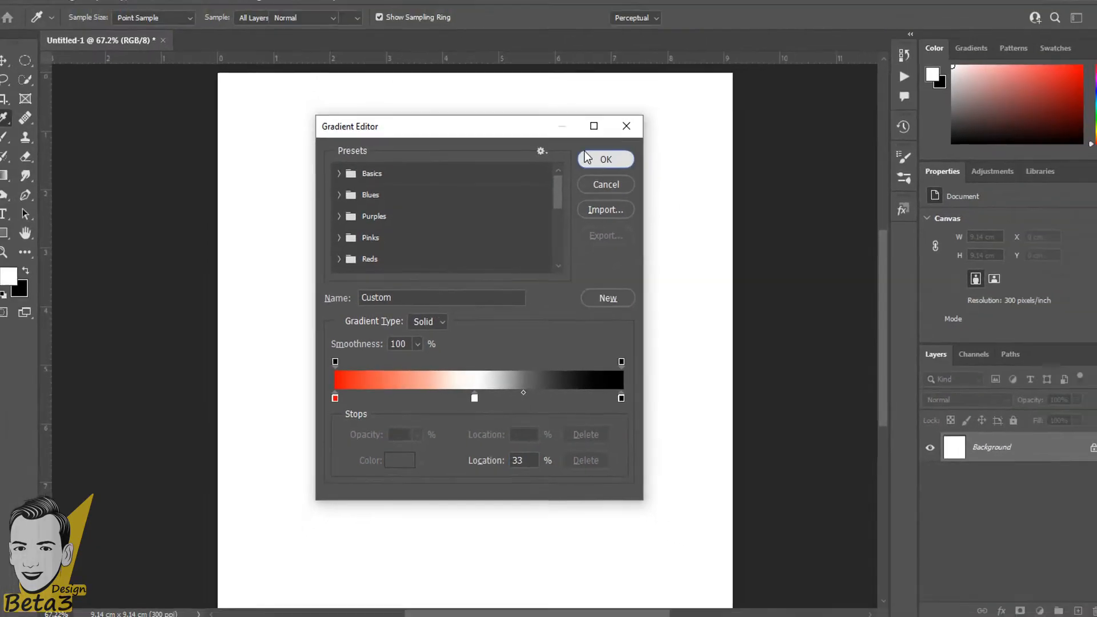
left_click(666, 94)
left_click_drag(538, 191, 477, 431)
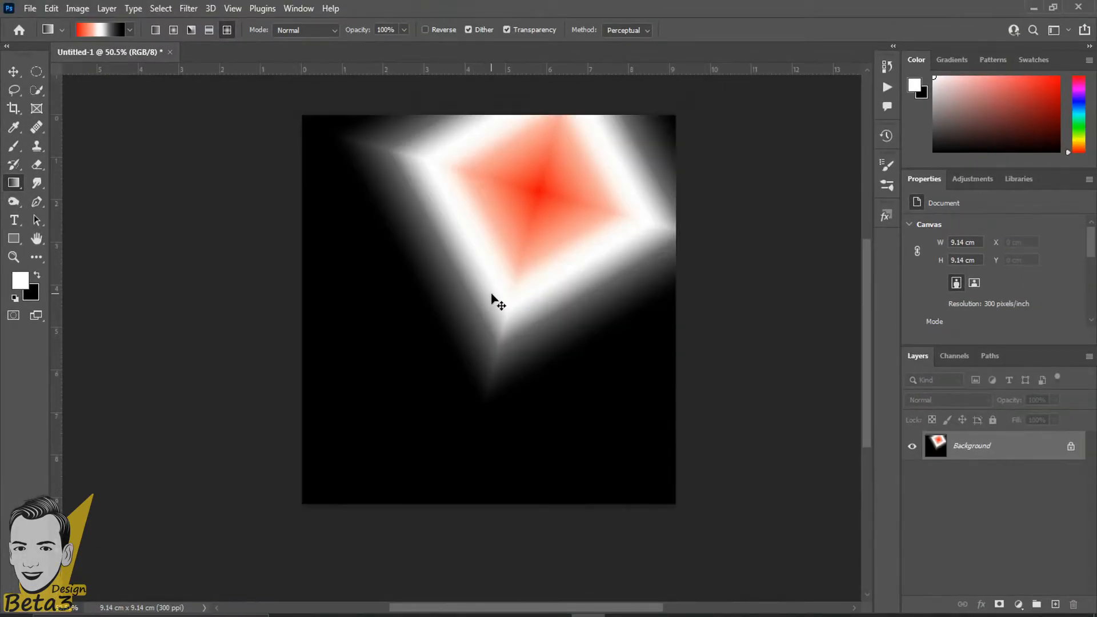
key("ctrl+z")
left_click(156, 31)
left_click_drag(499, 252, 498, 500)
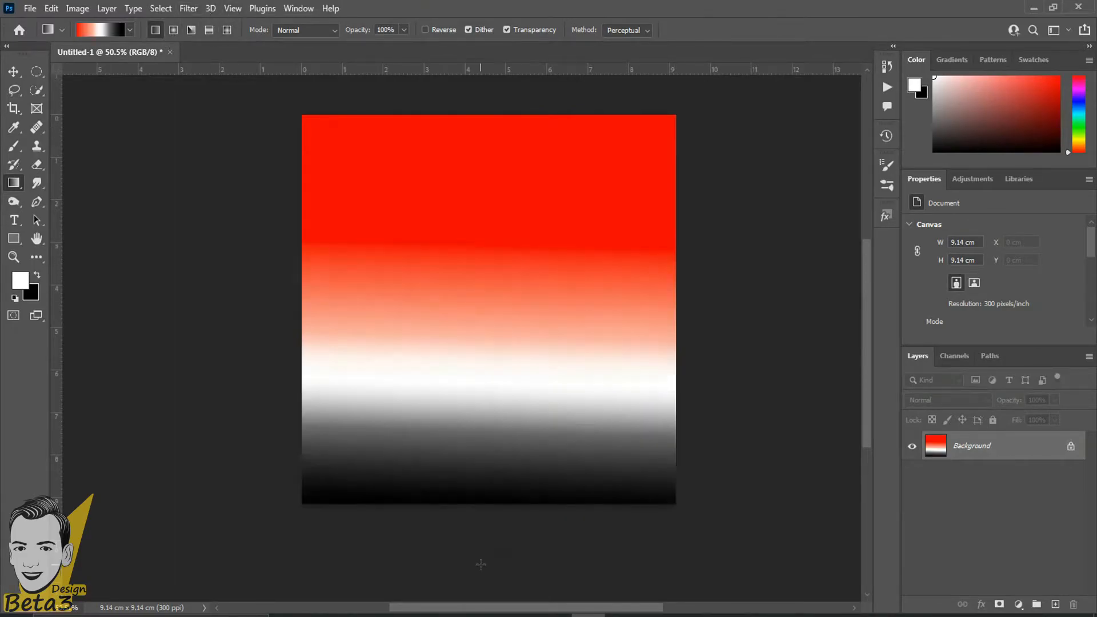
key("ctrl+z")
left_click_drag(479, 281, 463, 460)
key("ctrl+z")
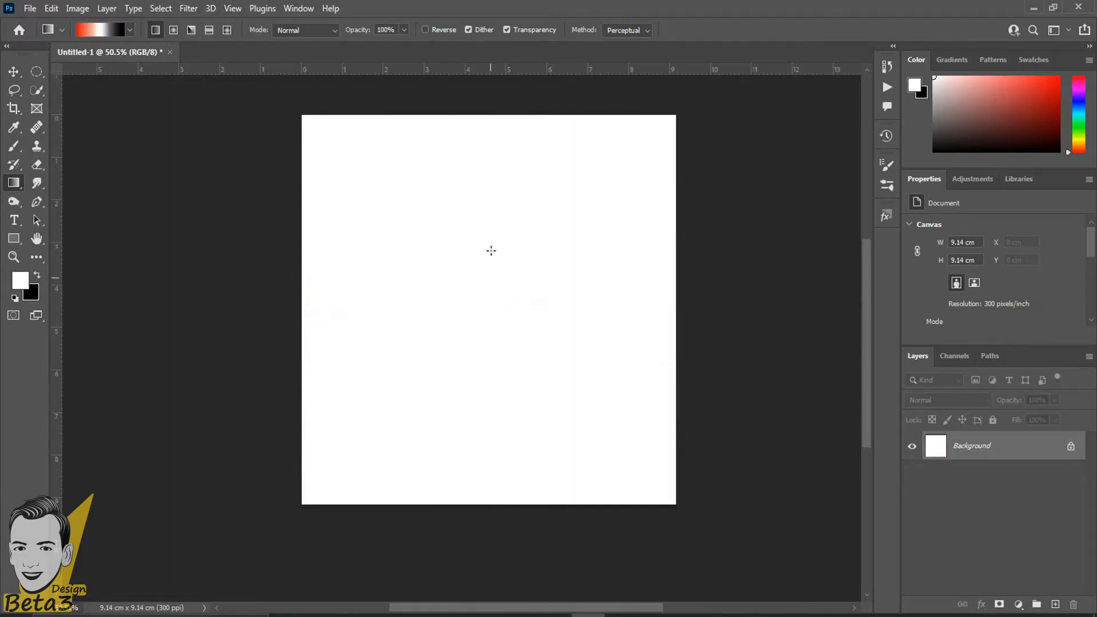
left_click_drag(491, 243, 465, 480)
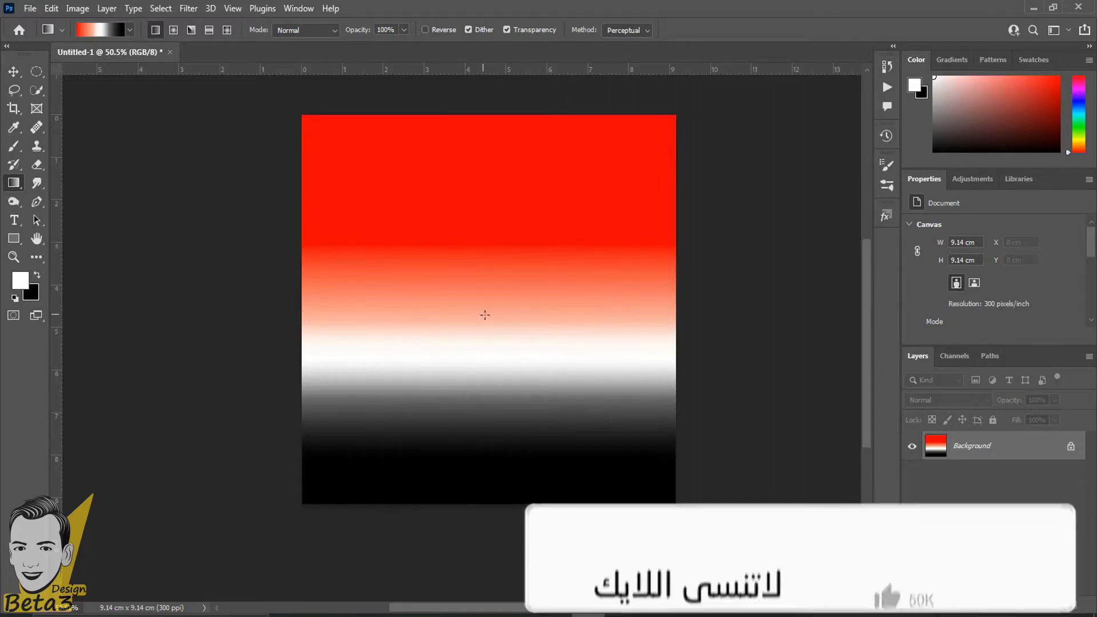
scroll(482, 314, "up", 2)
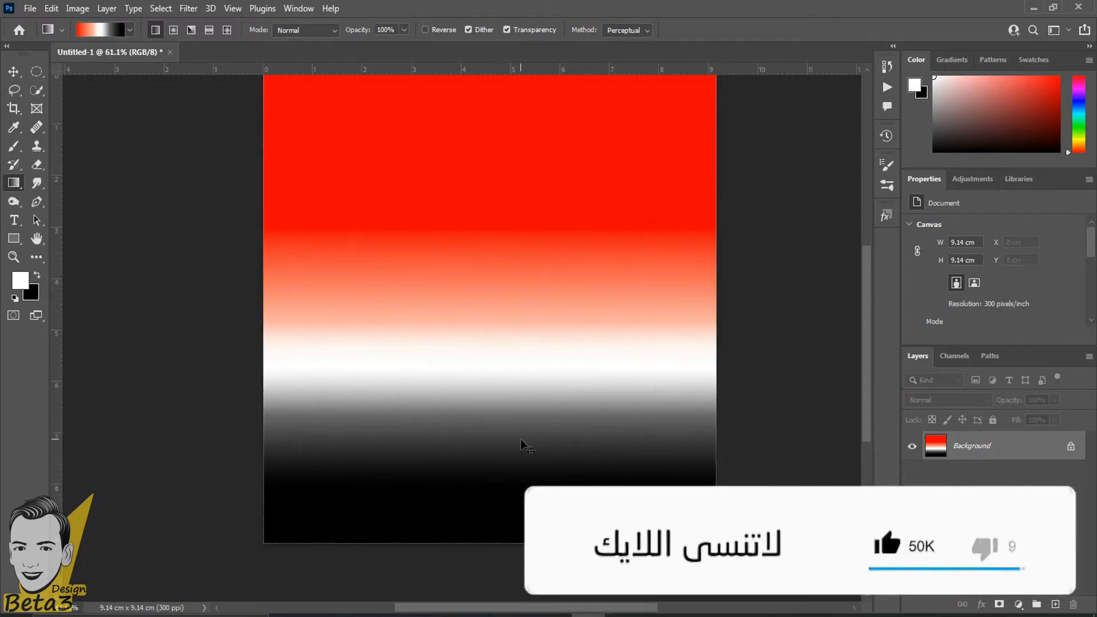
key("ctrl+z")
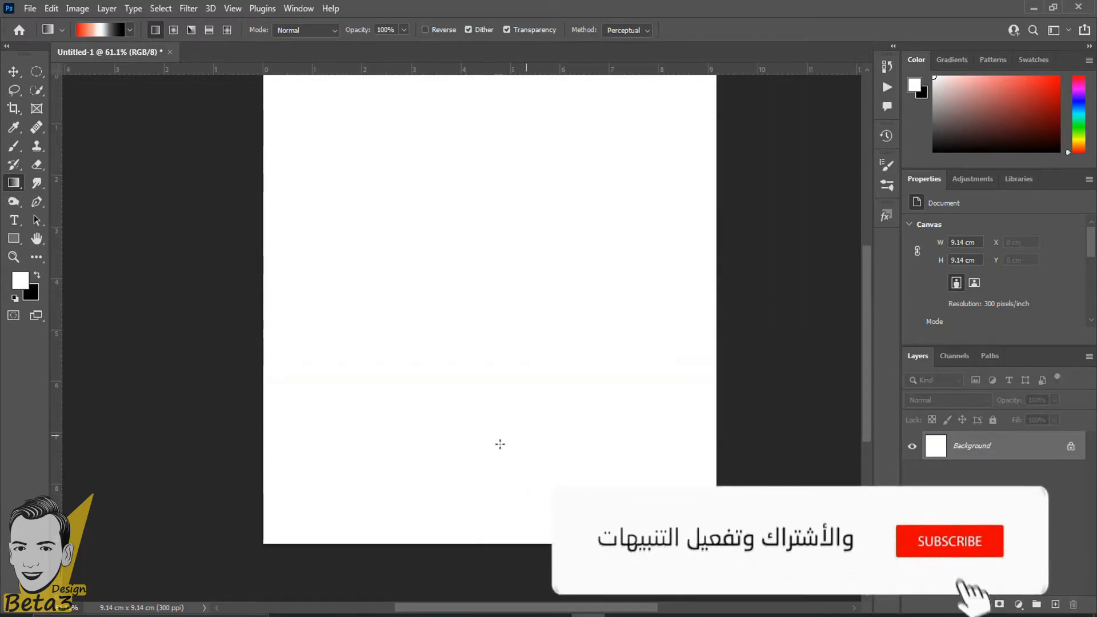
scroll(526, 437, "down", 3)
left_click_drag(372, 245, 562, 444)
scroll(562, 444, "up", 2)
key("ctrl+z")
left_click_drag(378, 215, 594, 471)
key("ctrl+z")
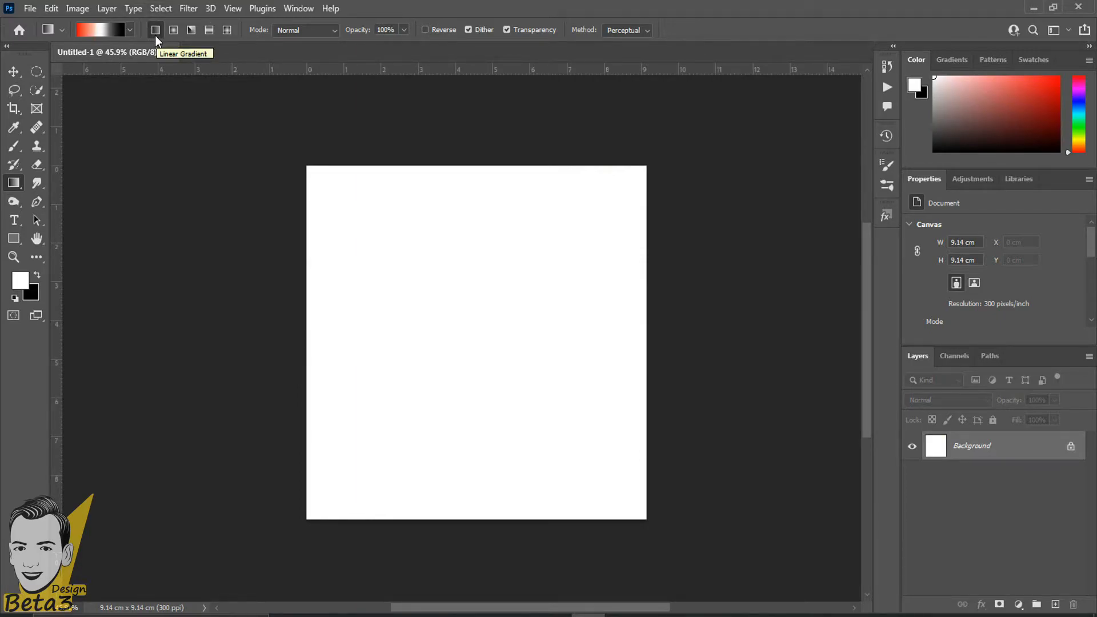
Keep the Gradient tool, add and undo a new layer, and show the fill/adjustment layer list.
right_click(14, 182)
left_click(68, 182)
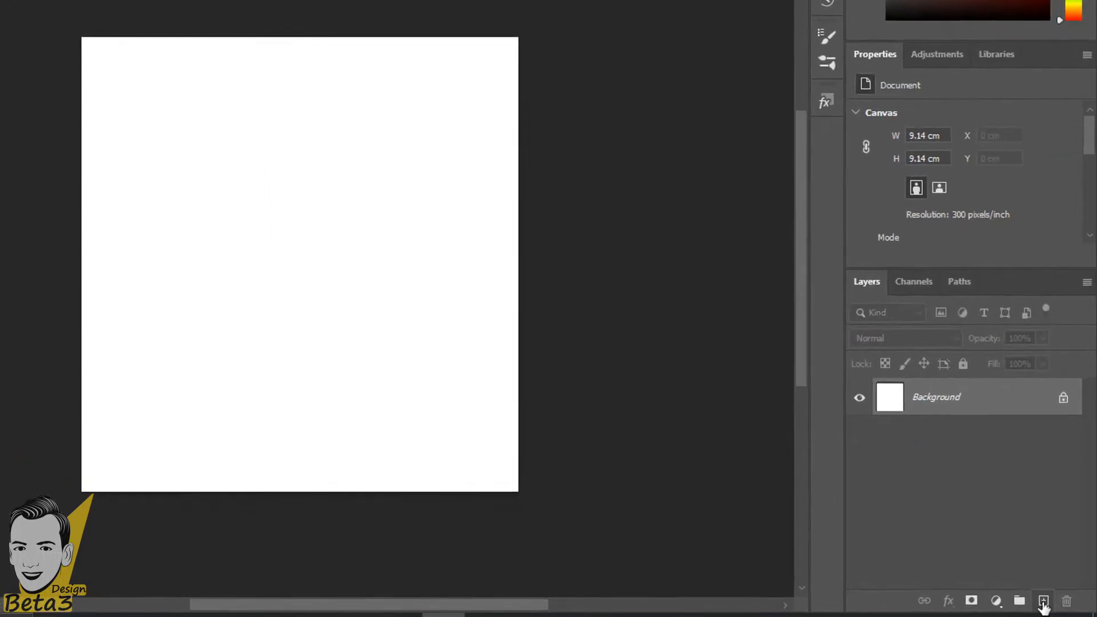
left_click(1055, 603)
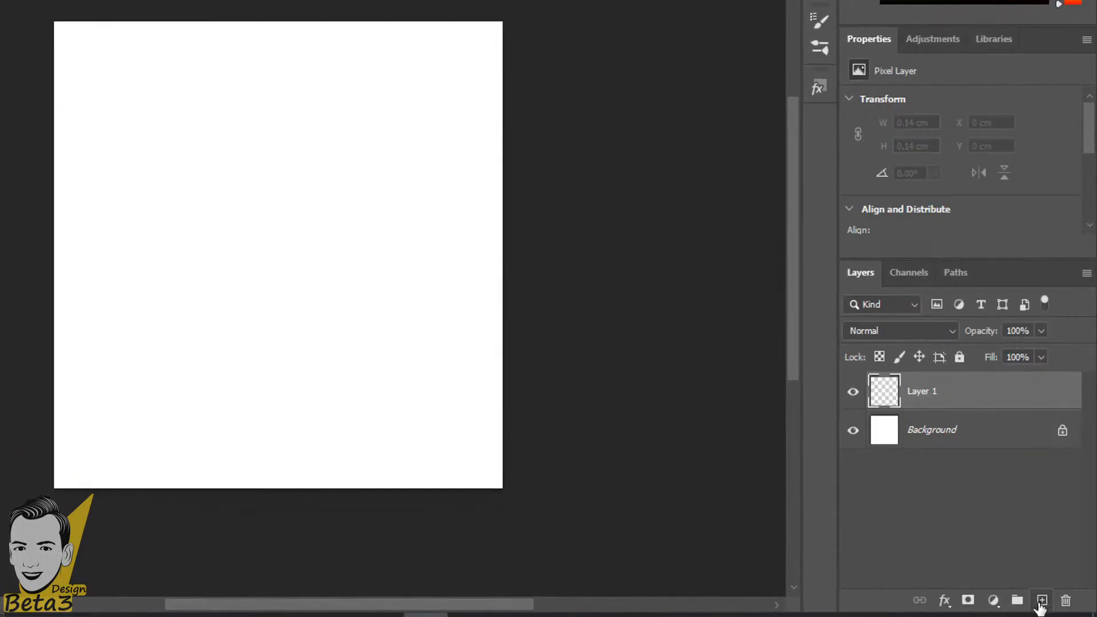
key("ctrl+z")
left_click(994, 599)
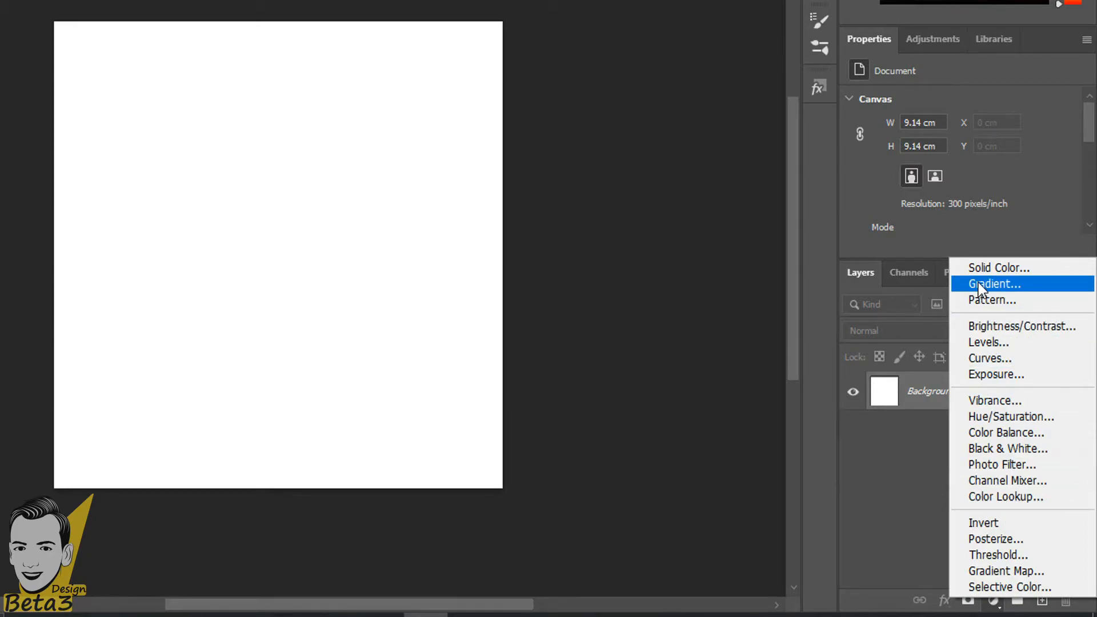
Add a Gradient Fill layer using the magenta-to-purple Purple_19 preset.
left_click(1014, 285)
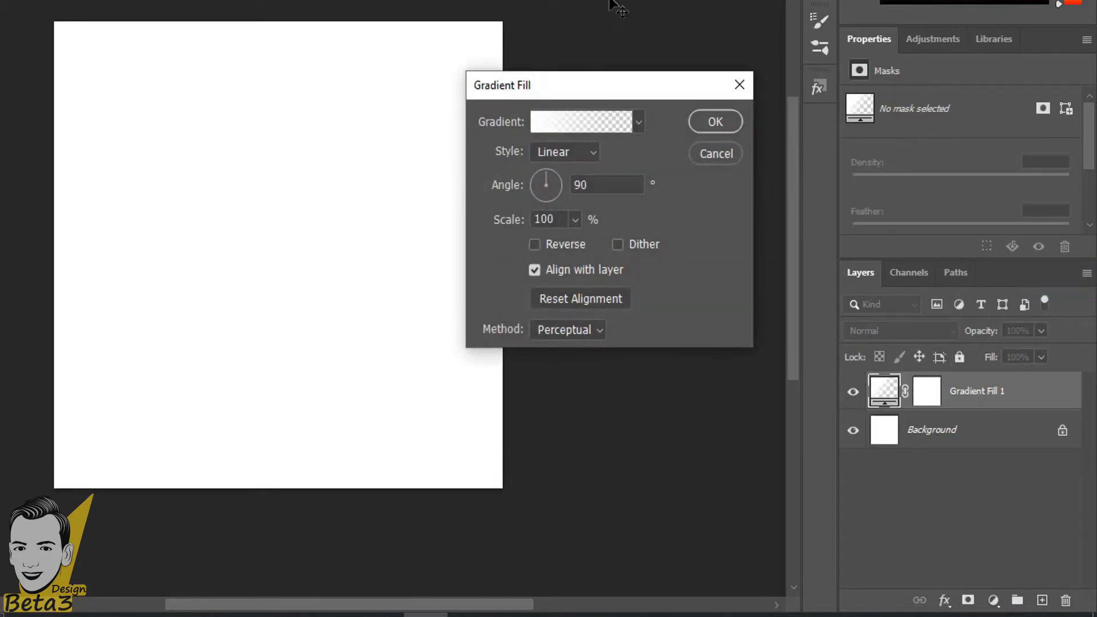
left_click_drag(568, 93, 355, 151)
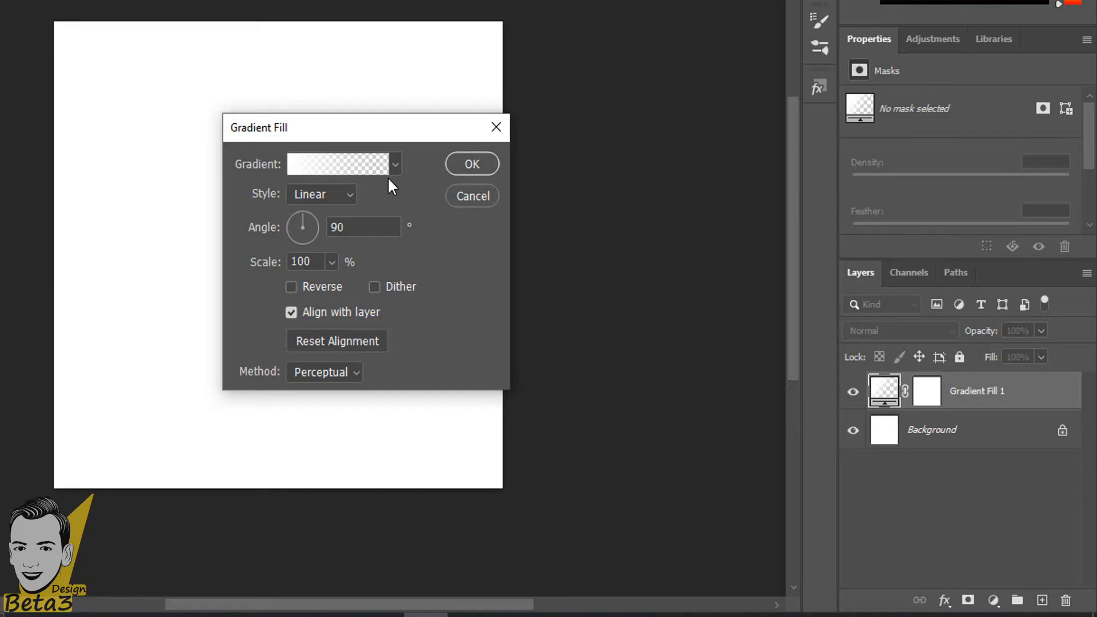
left_click(396, 165)
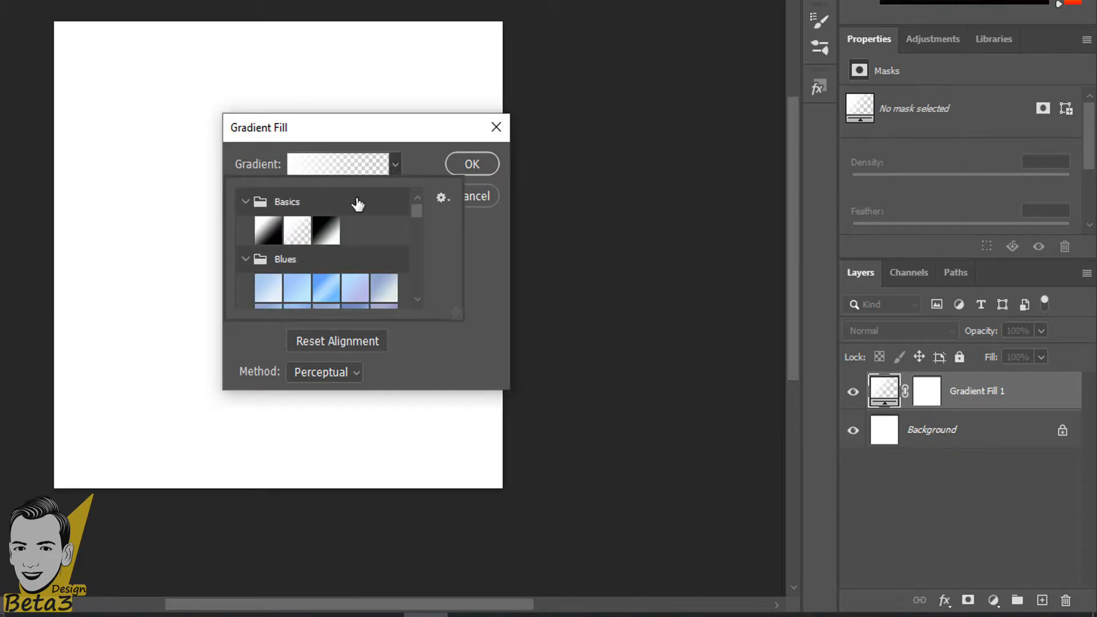
key("Escape")
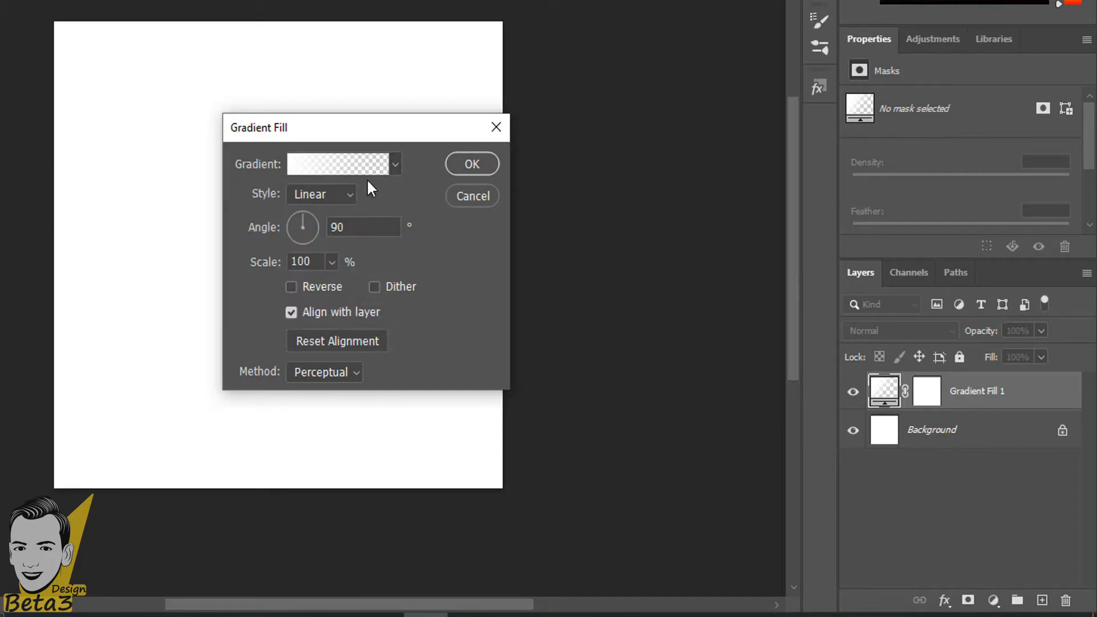
left_click(395, 165)
scroll(343, 286, "up", 1)
scroll(303, 280, "down", 4)
scroll(320, 271, "down", 5)
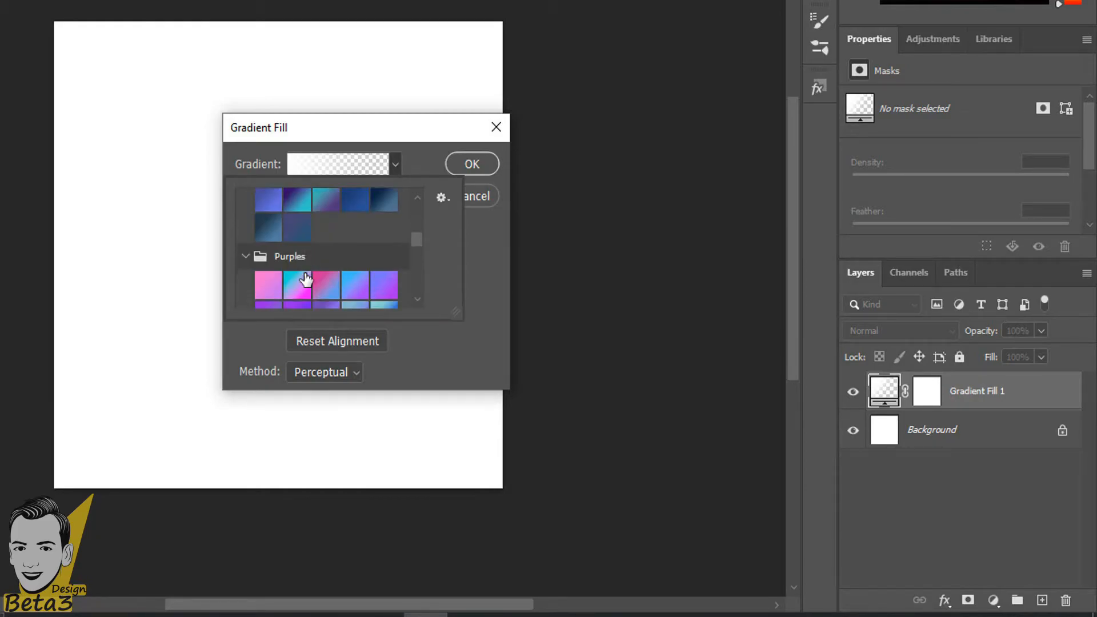
left_click(349, 258)
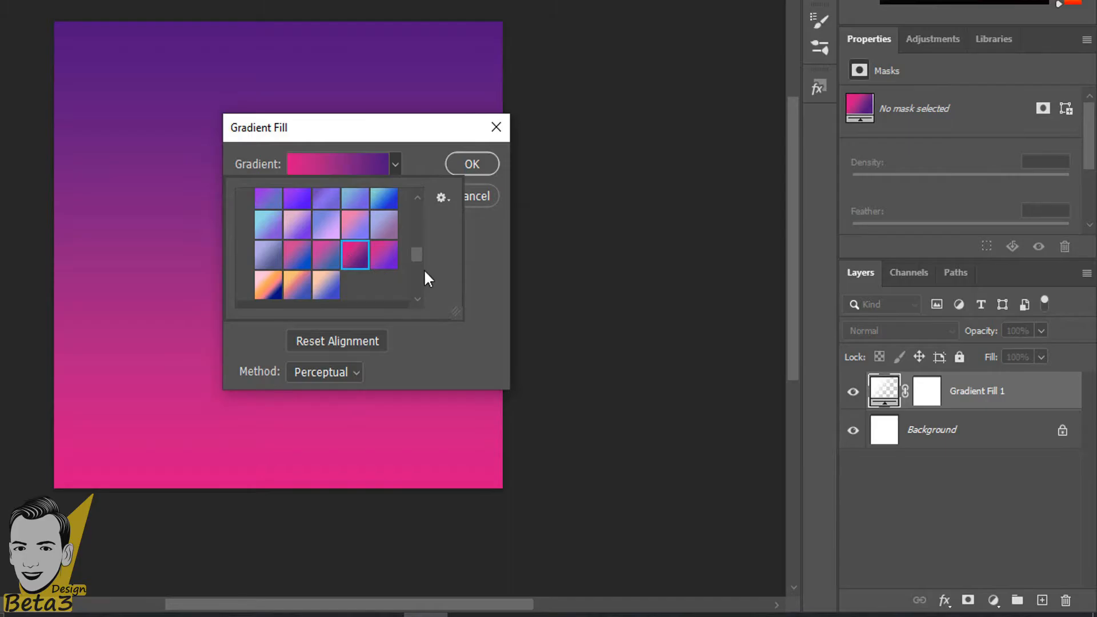
scroll(424, 258, "down", 2)
left_click(478, 265)
Bring up the Gradient Editor for the Purple_19 gradient.
left_click(341, 160)
left_click(422, 53)
left_click(322, 155)
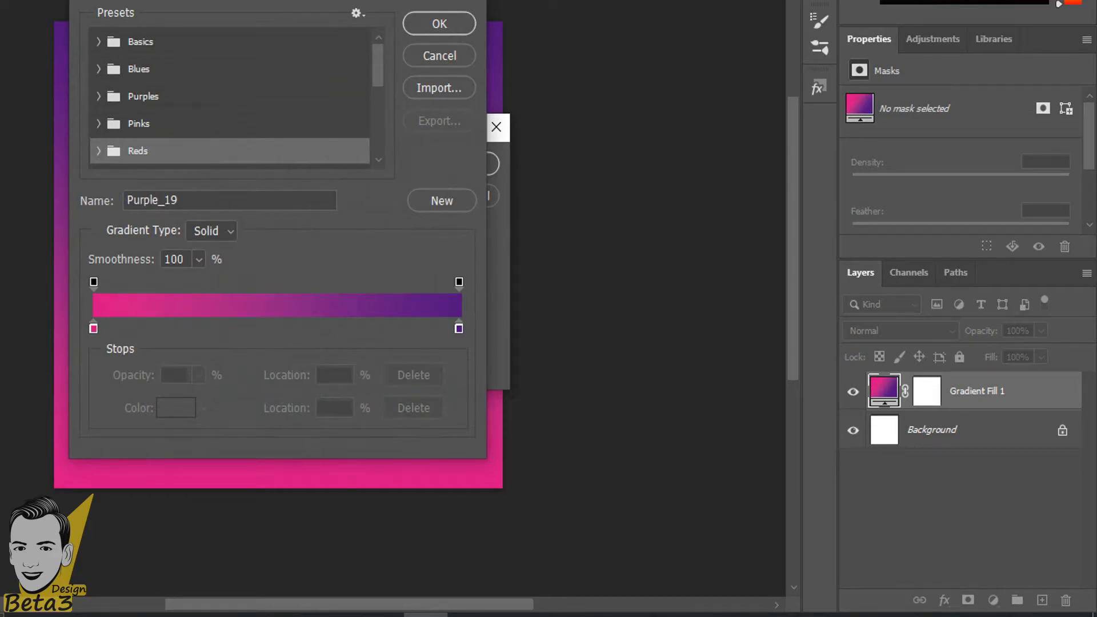
Try several presets, then set the Gradient Fill to the navy, coral, orange and pink preset.
key("Escape")
left_click_drag(318, 135, 629, 156)
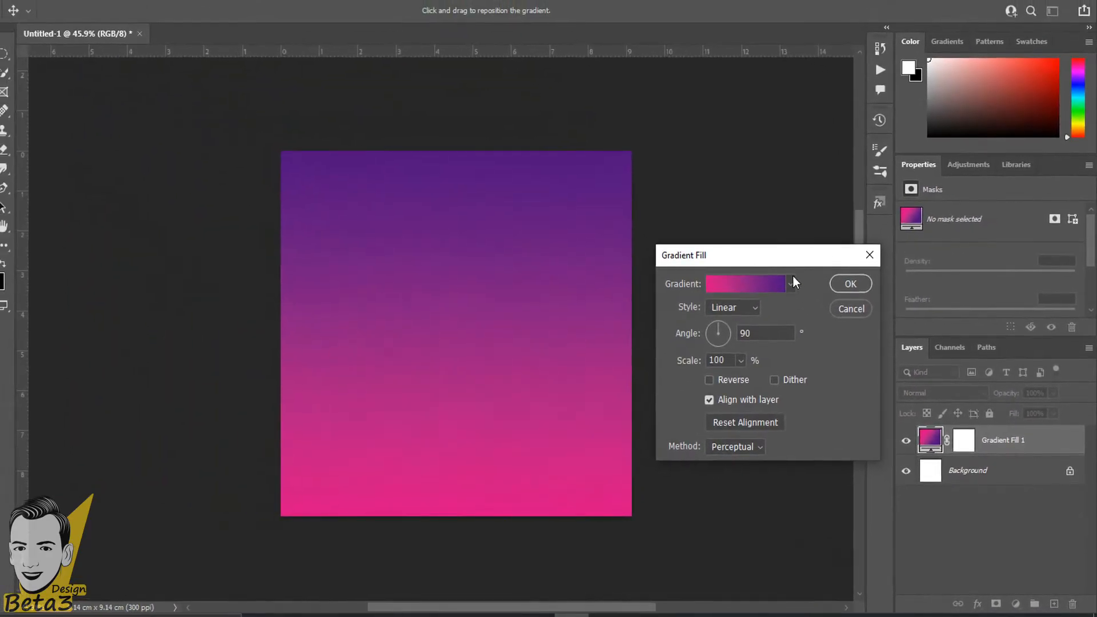
left_click(721, 208)
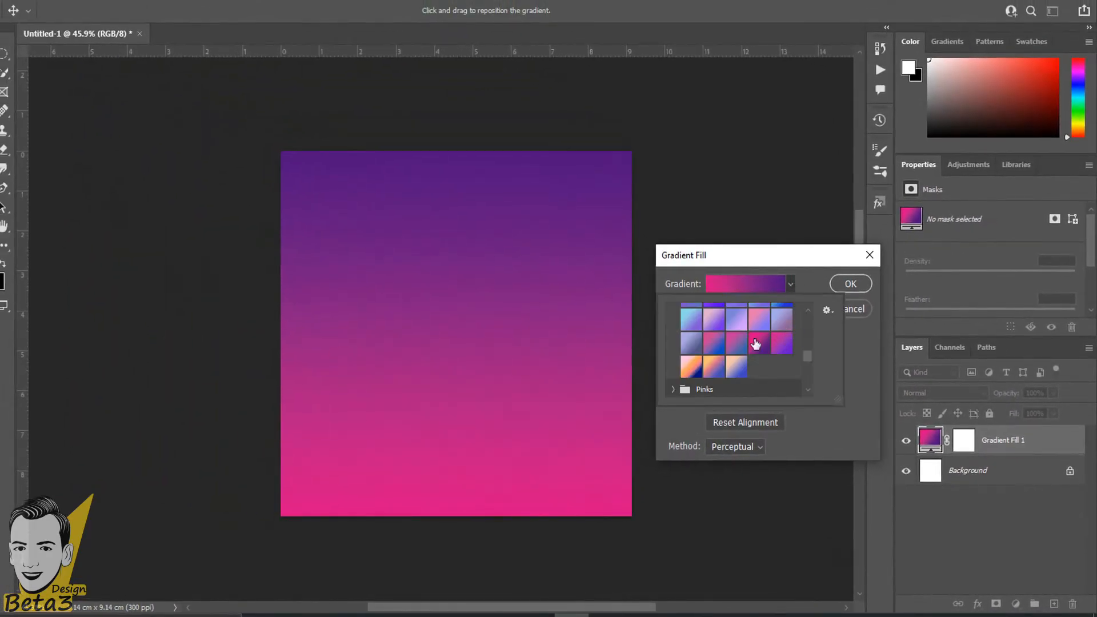
left_click(713, 343)
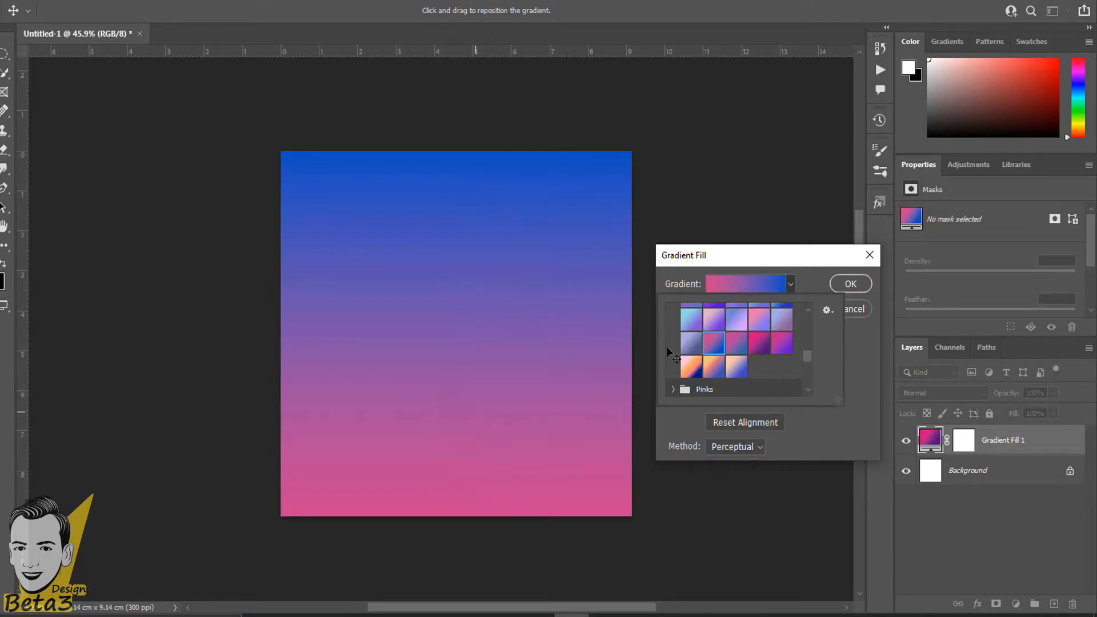
left_click(760, 344)
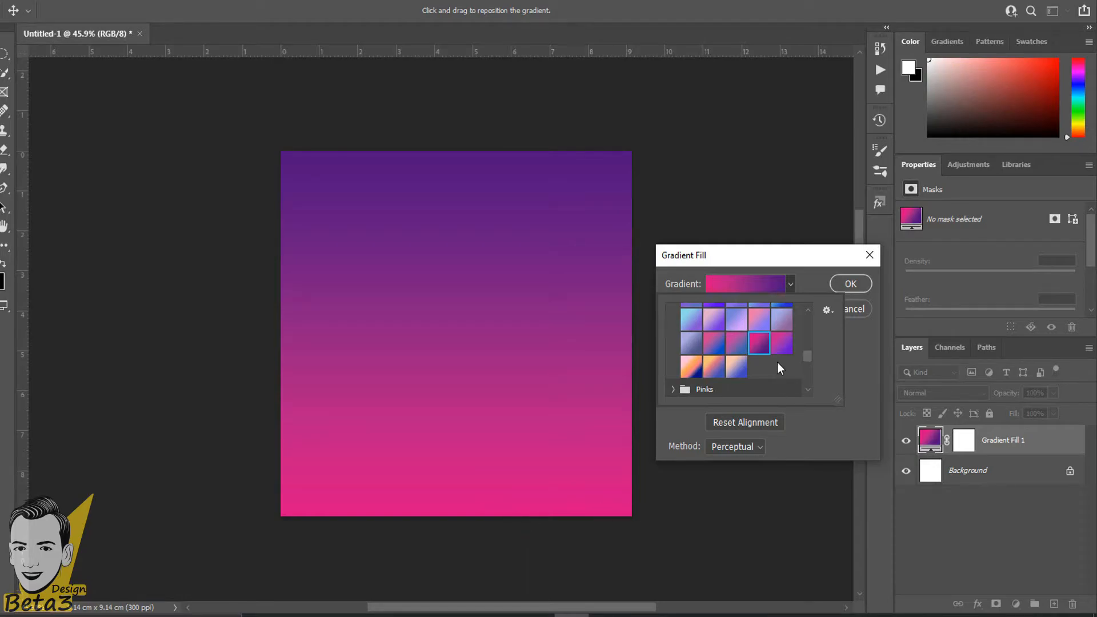
scroll(777, 365, "down", 1)
left_click(734, 355)
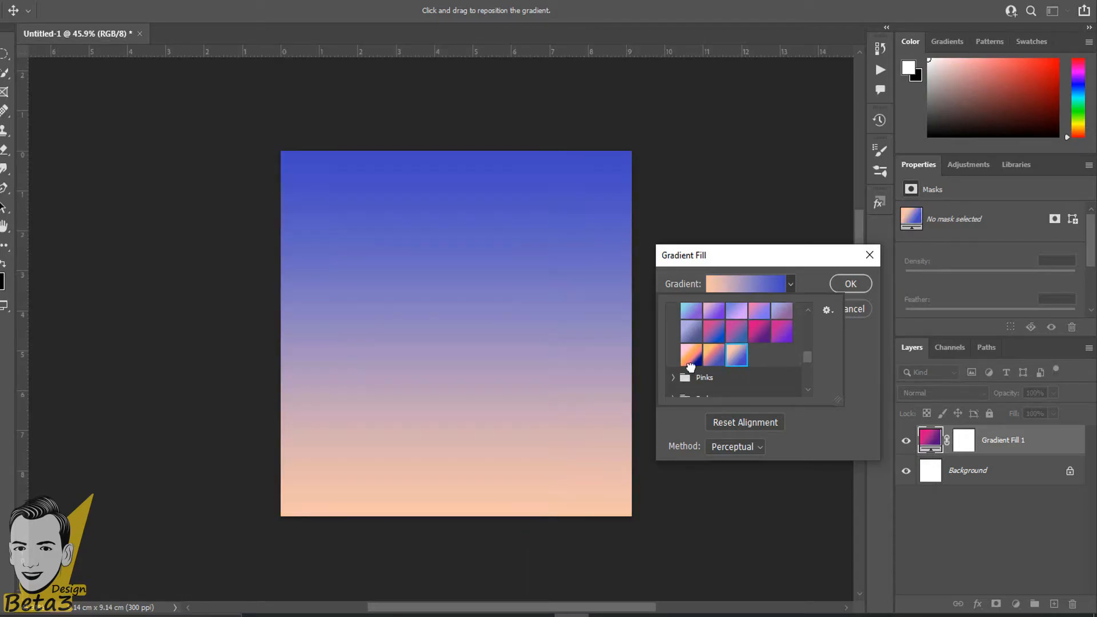
left_click(692, 355)
left_click(831, 353)
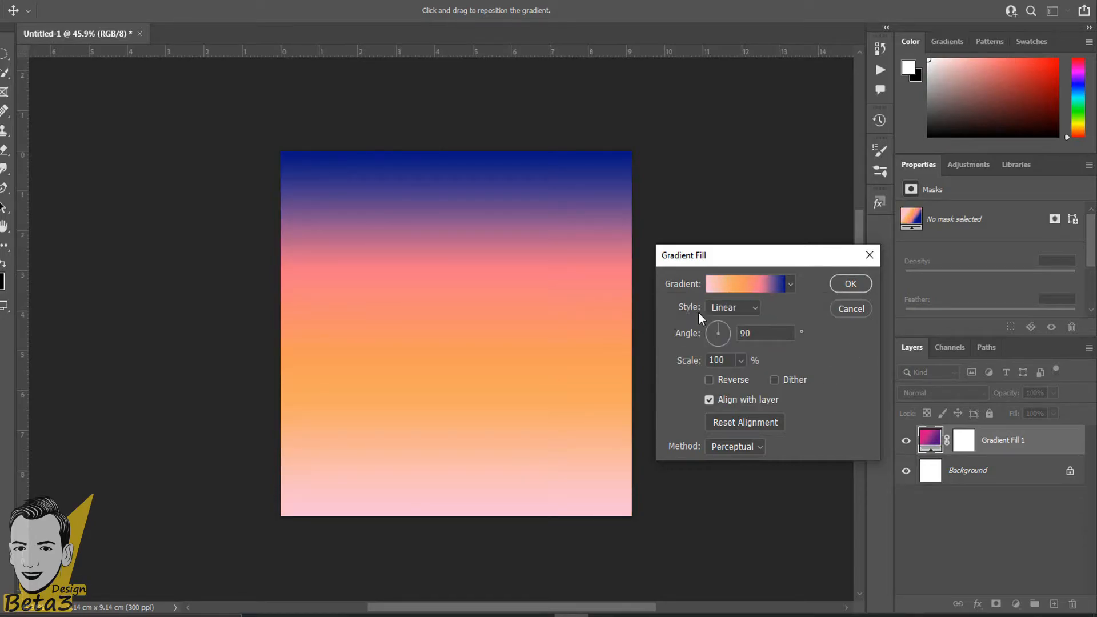
left_click(725, 309)
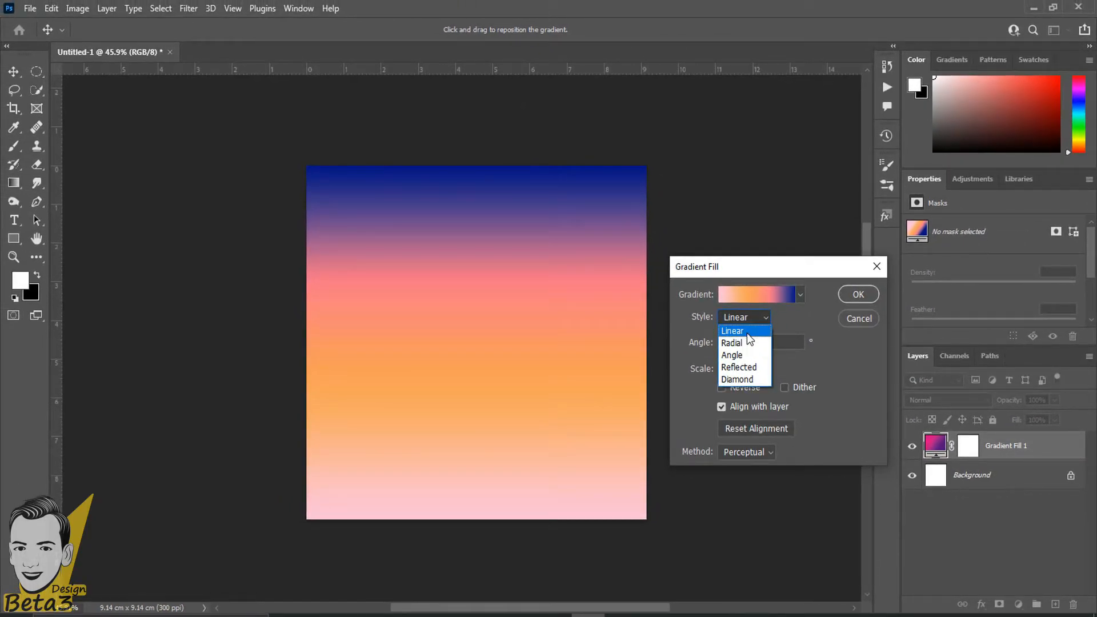
Preview Radial, Angle, Reflected and Diamond gradient styles, then return to Linear.
left_click(740, 336)
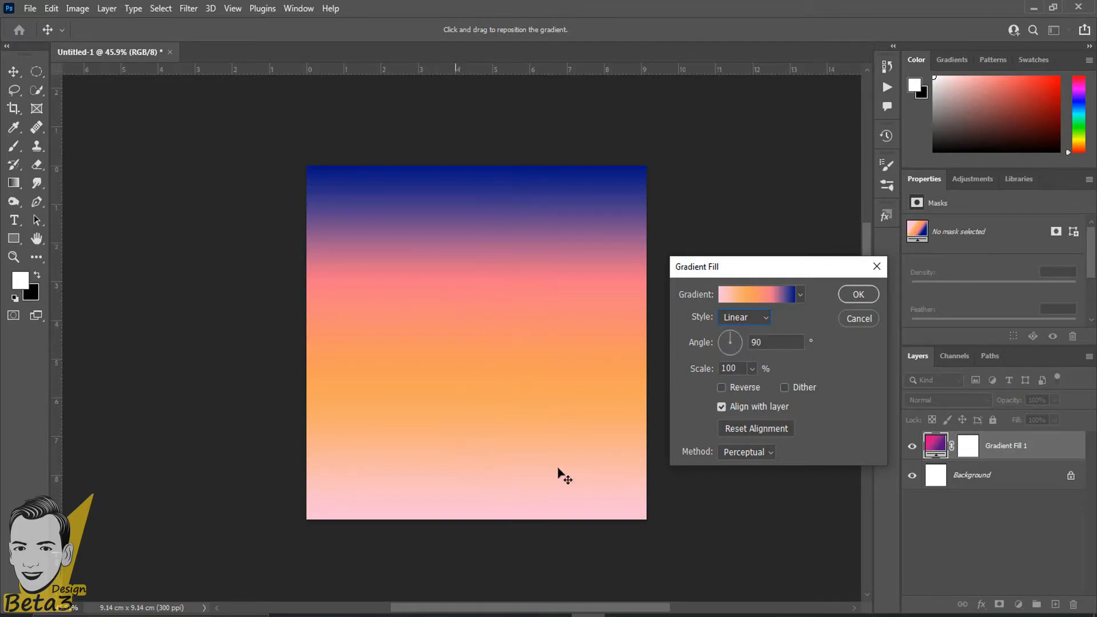
left_click(749, 319)
left_click(739, 342)
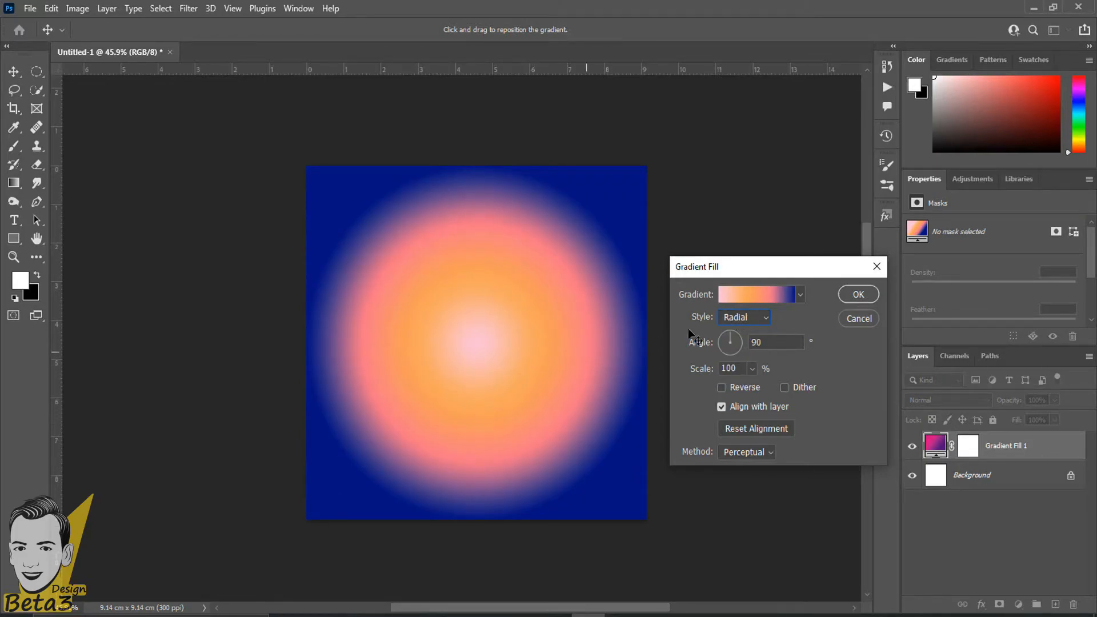
left_click(751, 319)
left_click(739, 343)
left_click(757, 318)
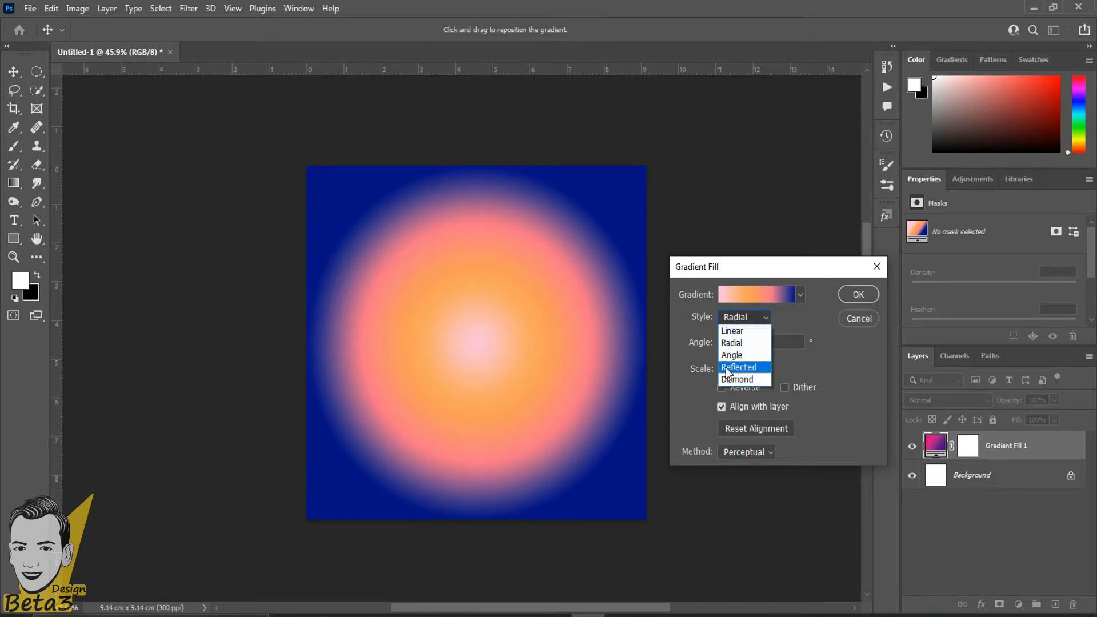
left_click(731, 357)
left_click(757, 298)
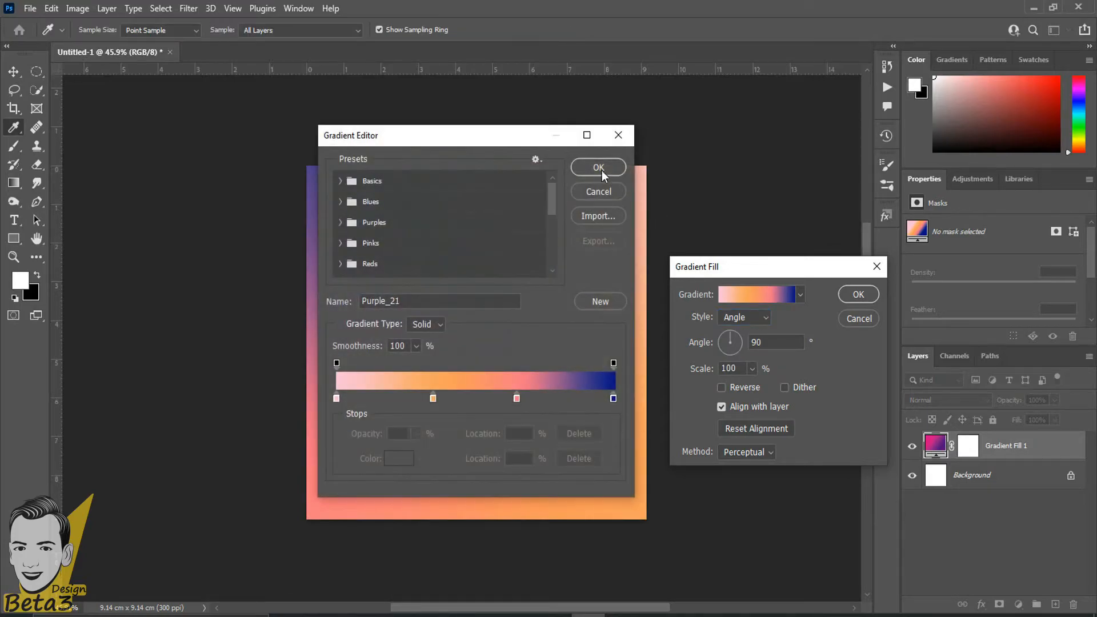
left_click(598, 192)
left_click(740, 317)
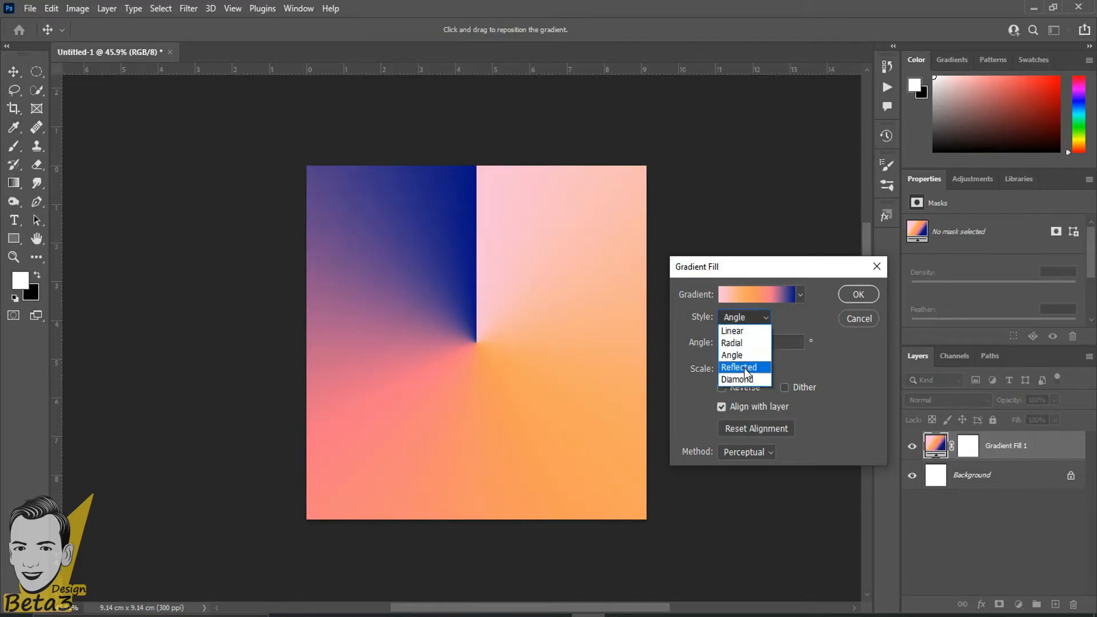
left_click(739, 372)
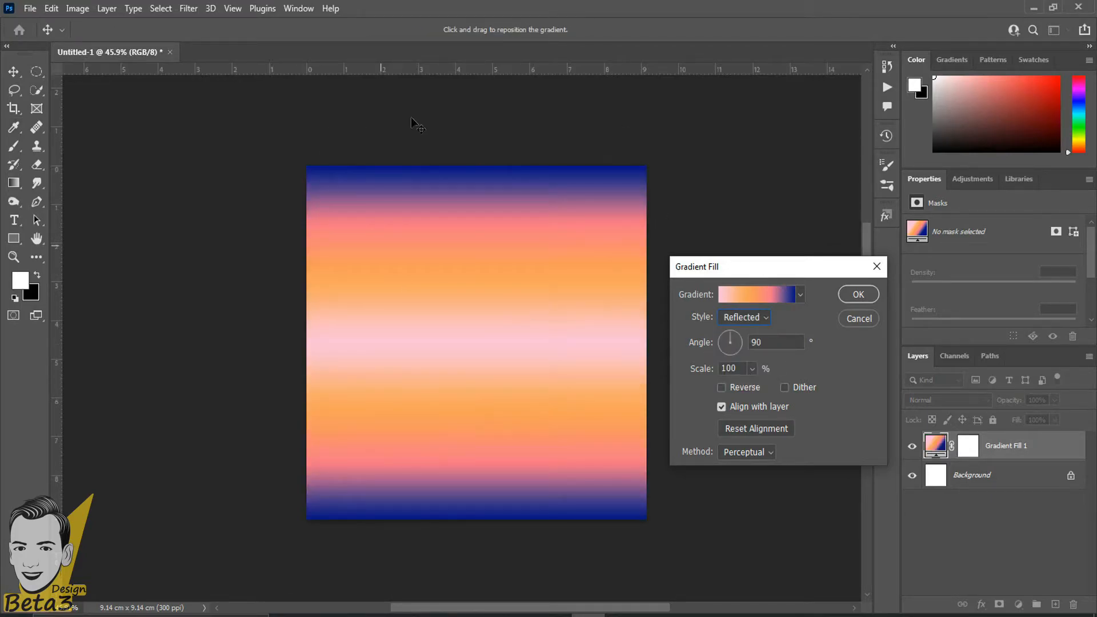
left_click(761, 318)
left_click(745, 379)
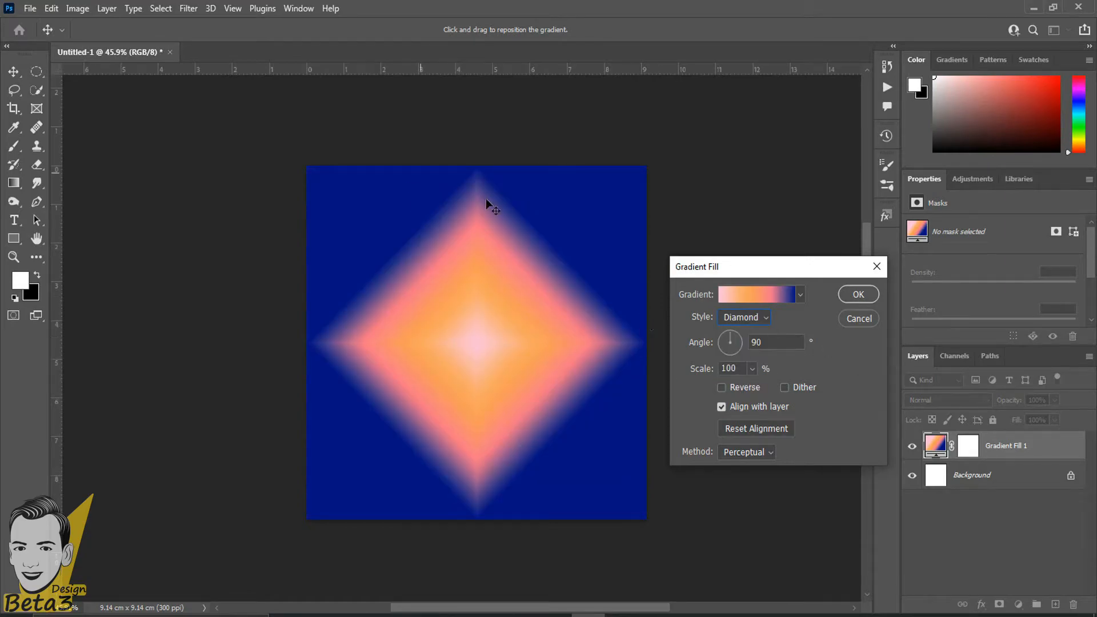
left_click(760, 318)
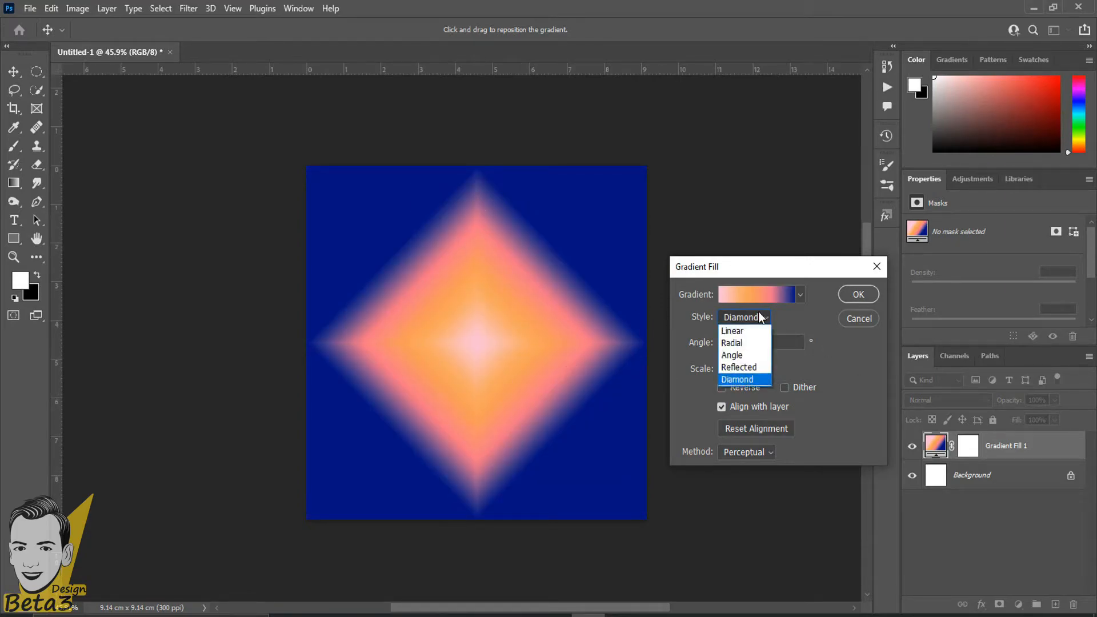
left_click(755, 333)
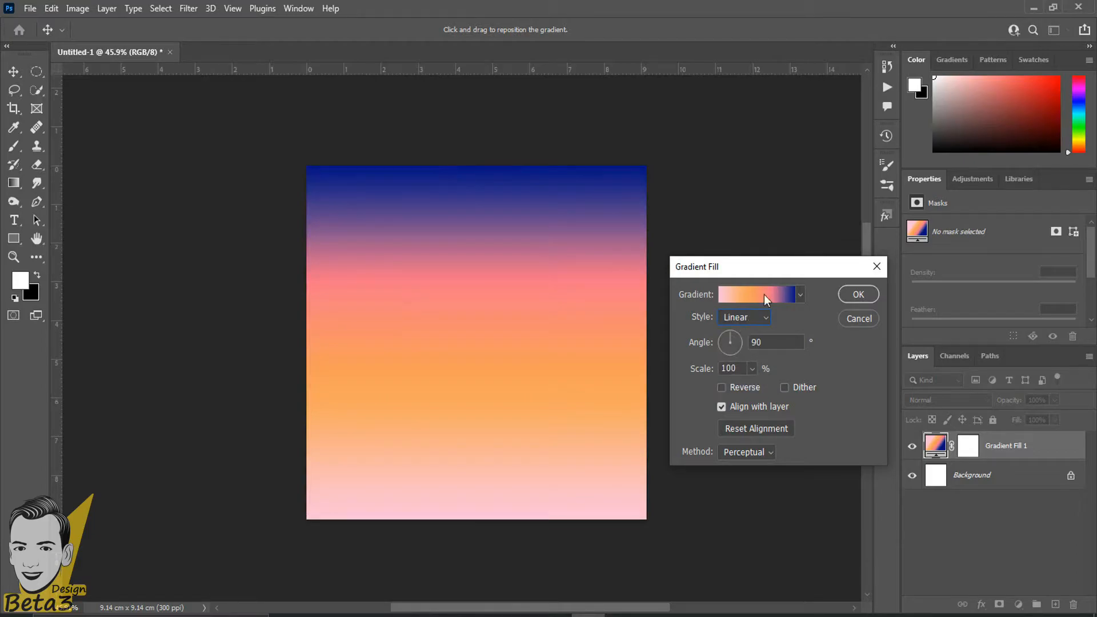
Apply the magenta-purple gradient preset to the fill.
left_click(800, 297)
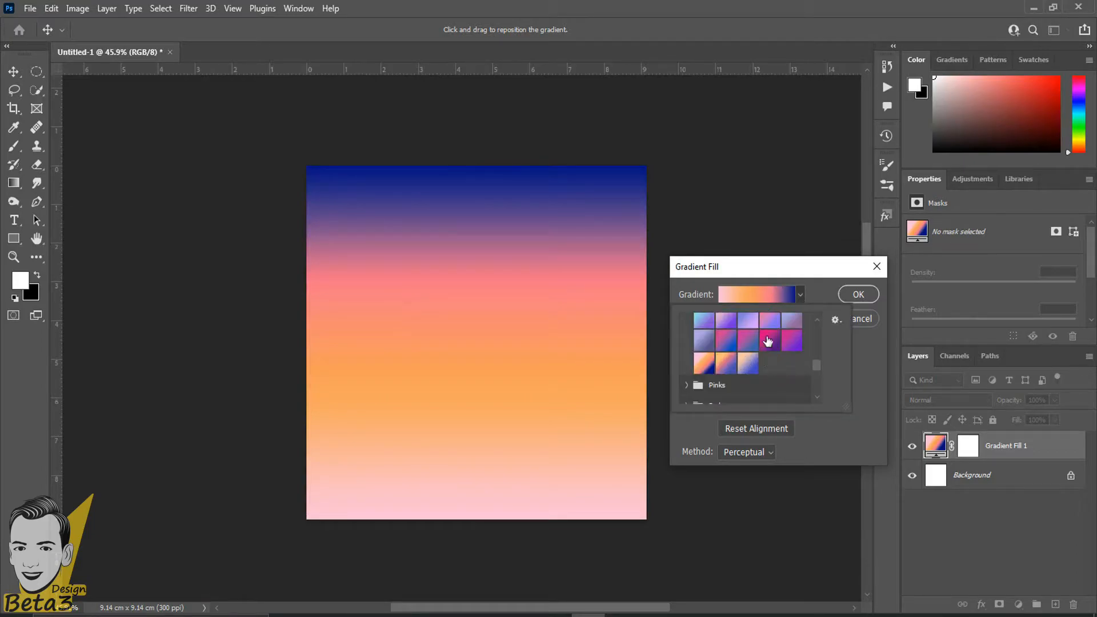
left_click(768, 341)
left_click(879, 366)
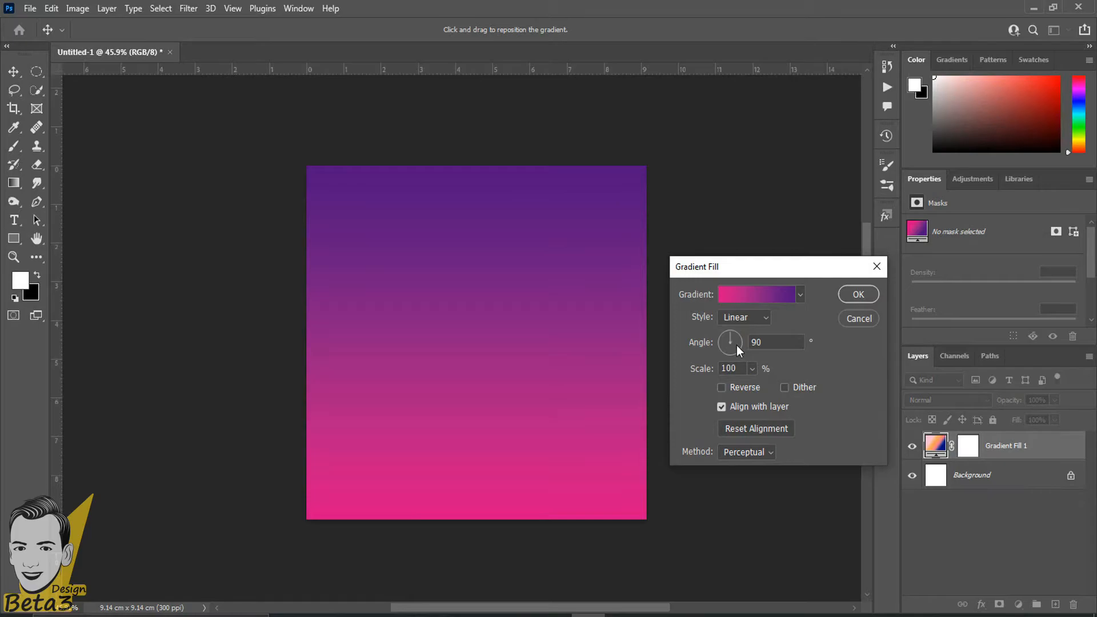
left_click_drag(734, 346, 744, 366)
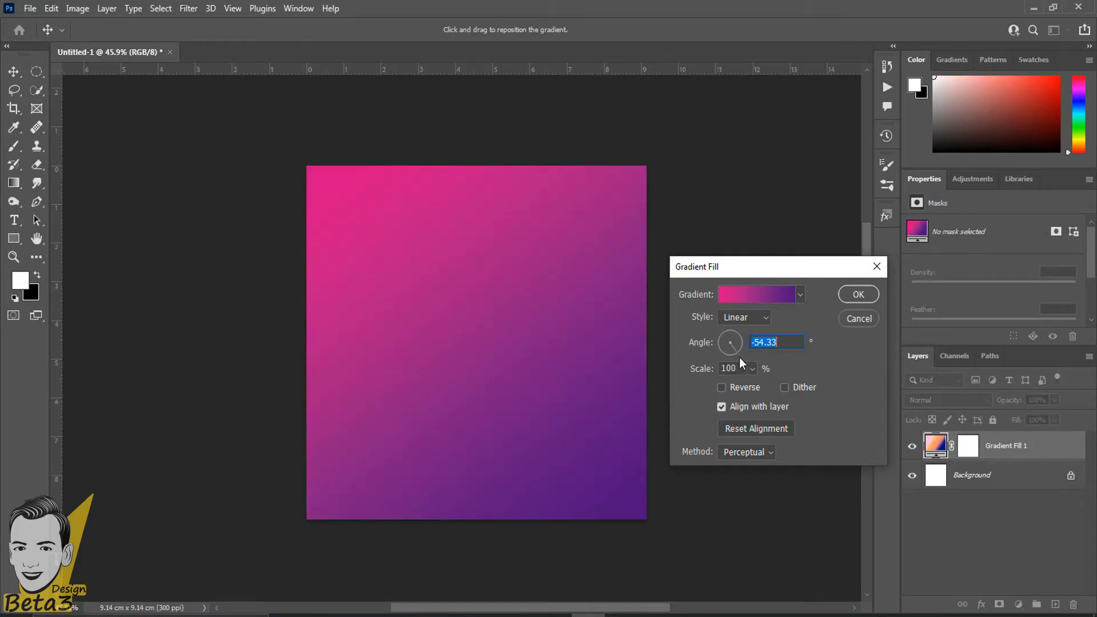
type("90")
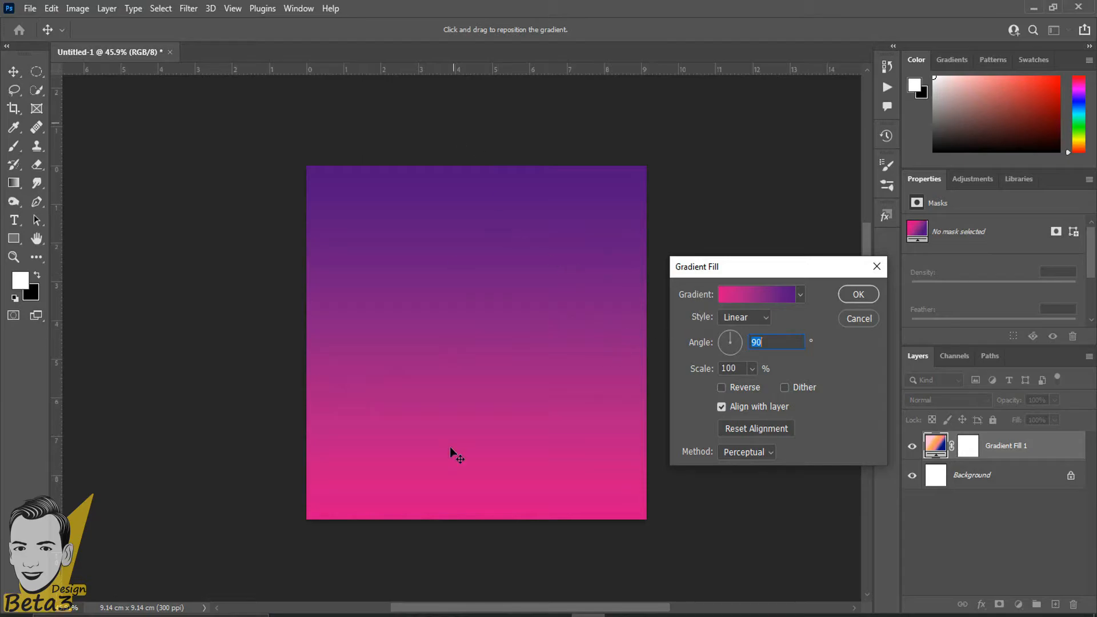
left_click_drag(729, 350, 719, 346)
left_click_drag(738, 331, 749, 327)
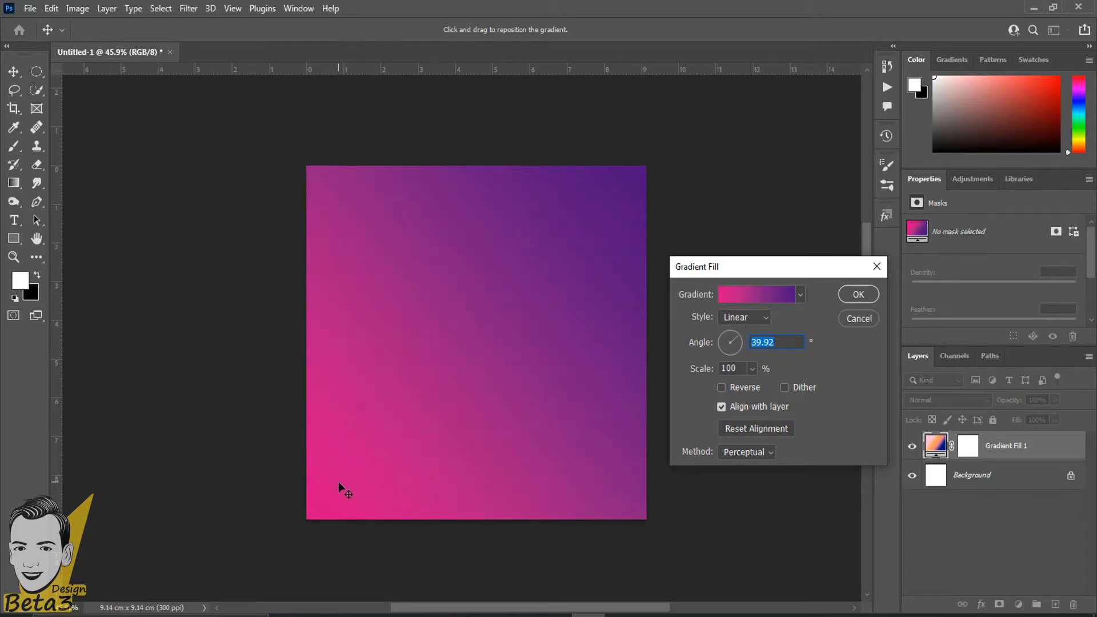
key("BackSpace")
key("BackSpace")
key("BackSpace")
key("BackSpace")
type("0")
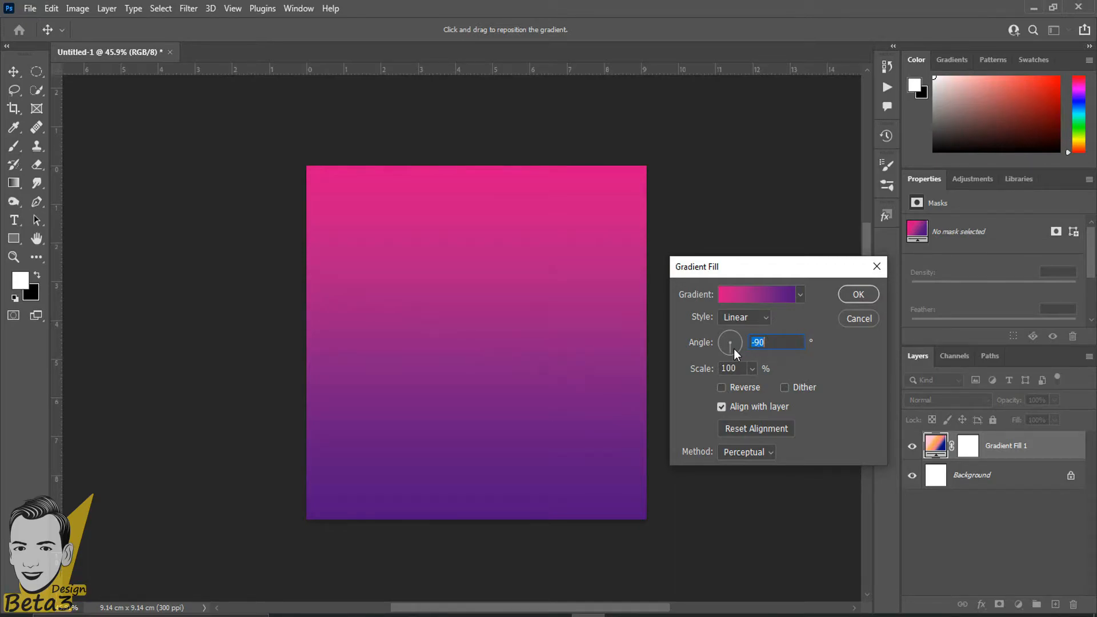
key("shift")
left_click_drag(730, 351, 729, 323)
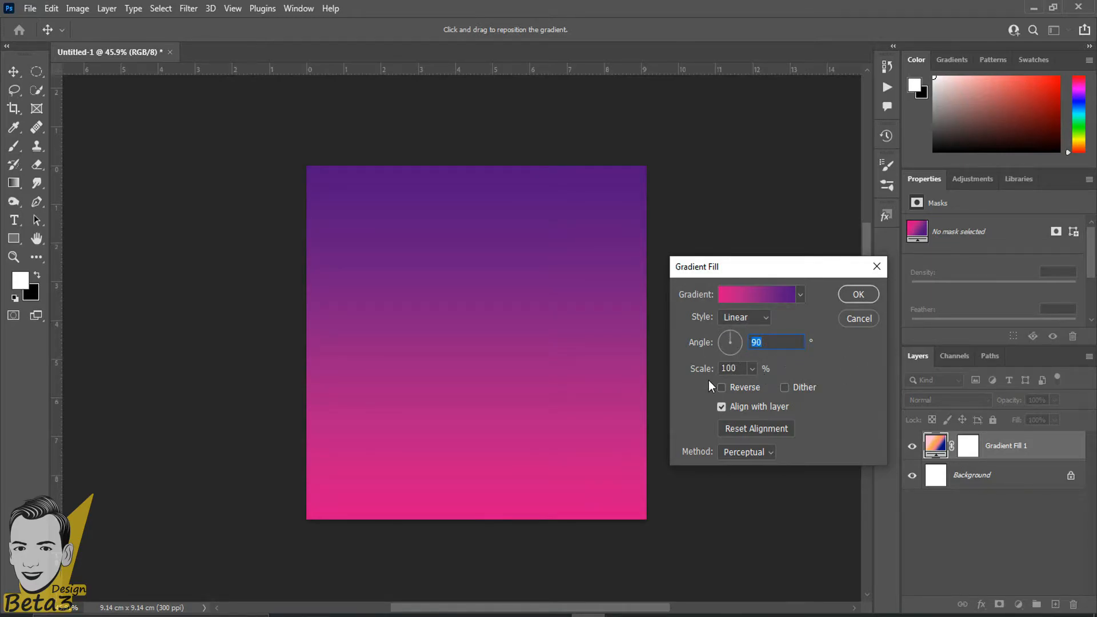
Experiment with larger and smaller Scale values on the gradient fill.
left_click(751, 369)
left_click_drag(759, 385, 740, 392)
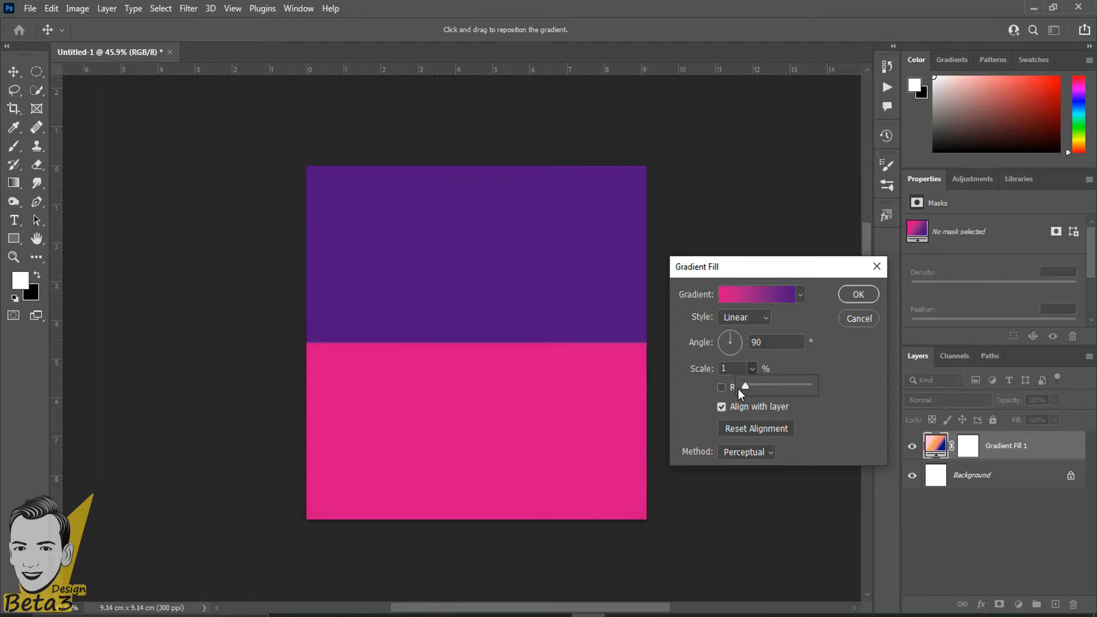
left_click(776, 369)
left_click(751, 369)
left_click_drag(752, 385, 778, 386)
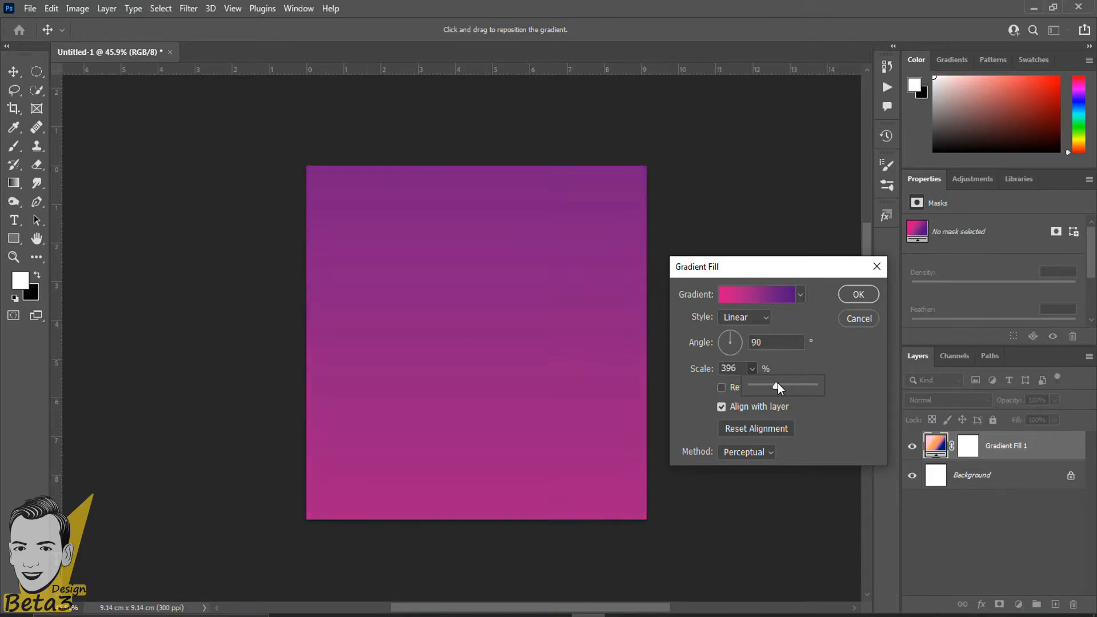
left_click(829, 343)
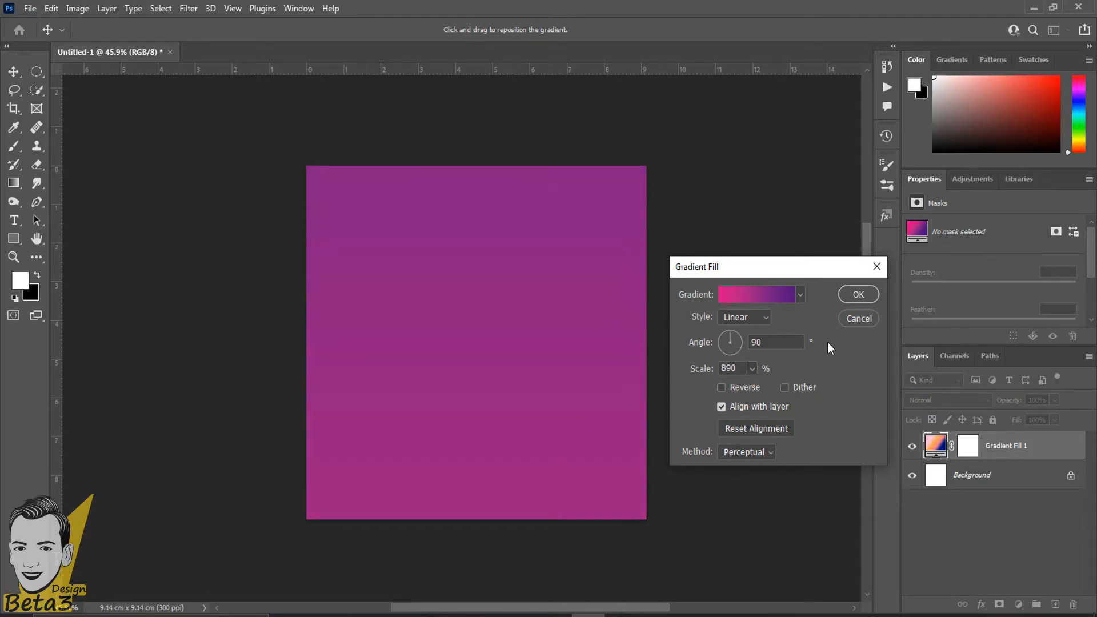
left_click(792, 292)
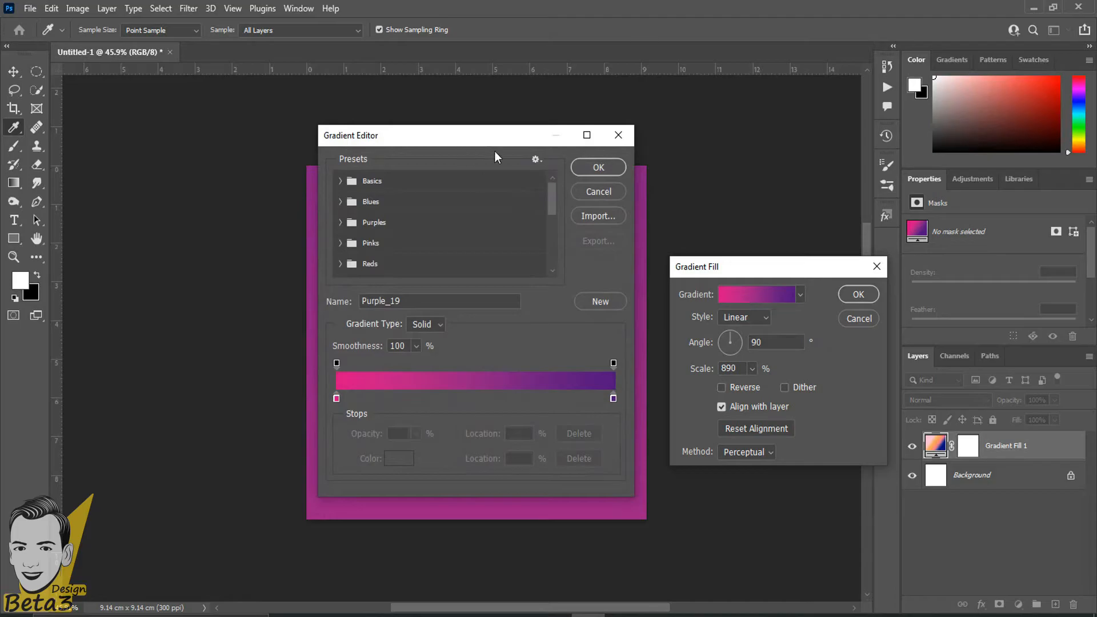
left_click(594, 198)
Pick the orange-pink-blue preset and shrink its Scale to 1% for a hard split.
left_click(800, 294)
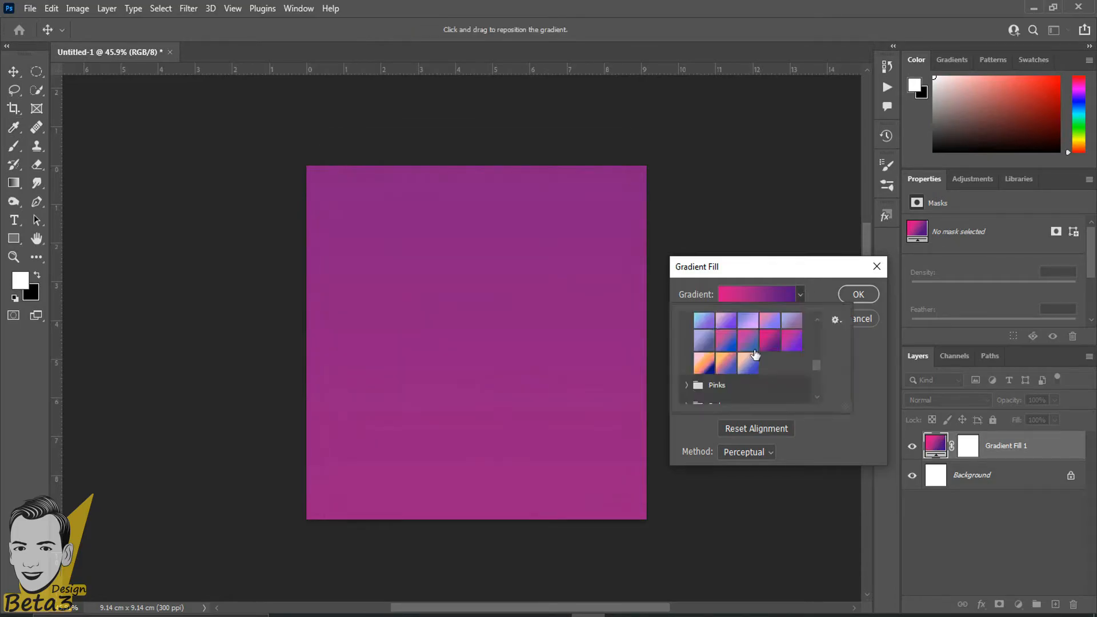
left_click(748, 343)
left_click(726, 363)
left_click(863, 377)
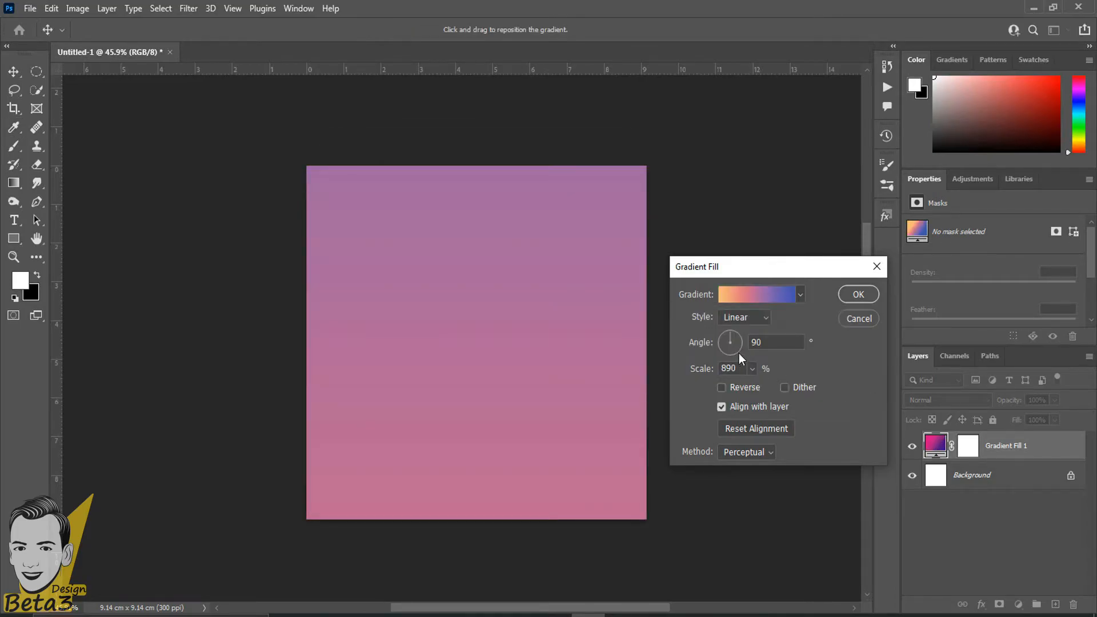
left_click(752, 371)
left_click_drag(711, 386, 684, 386)
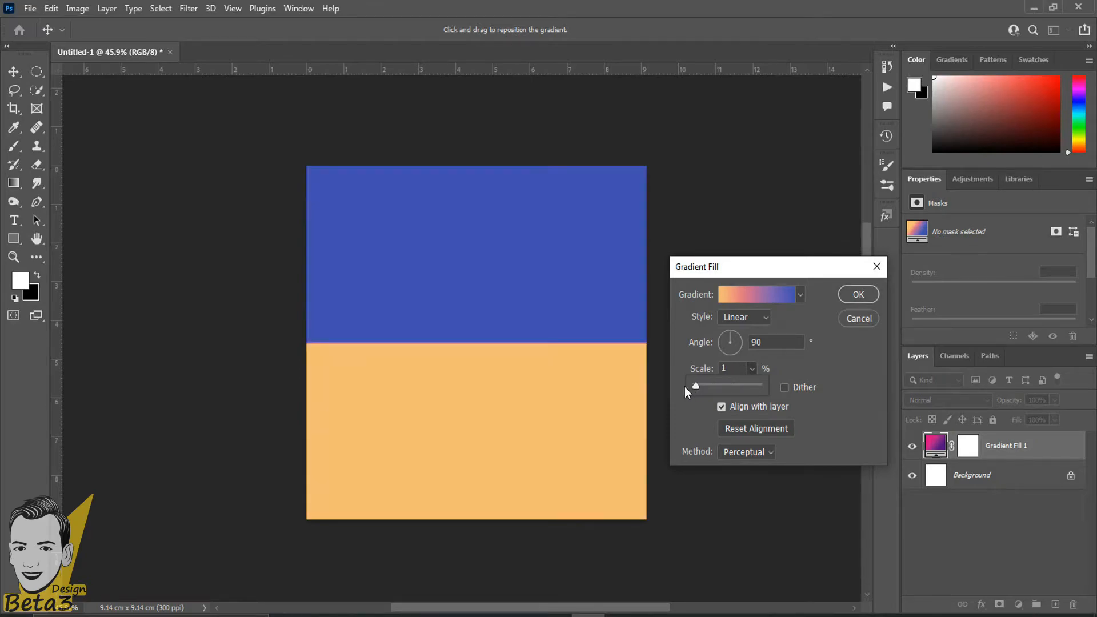
left_click(831, 370)
Tick Reverse so orange sits on top, then confirm the Gradient Fill.
left_click(733, 387)
left_click(734, 387)
left_click(734, 388)
left_click(734, 388)
left_click(734, 388)
left_click(734, 387)
left_click(749, 387)
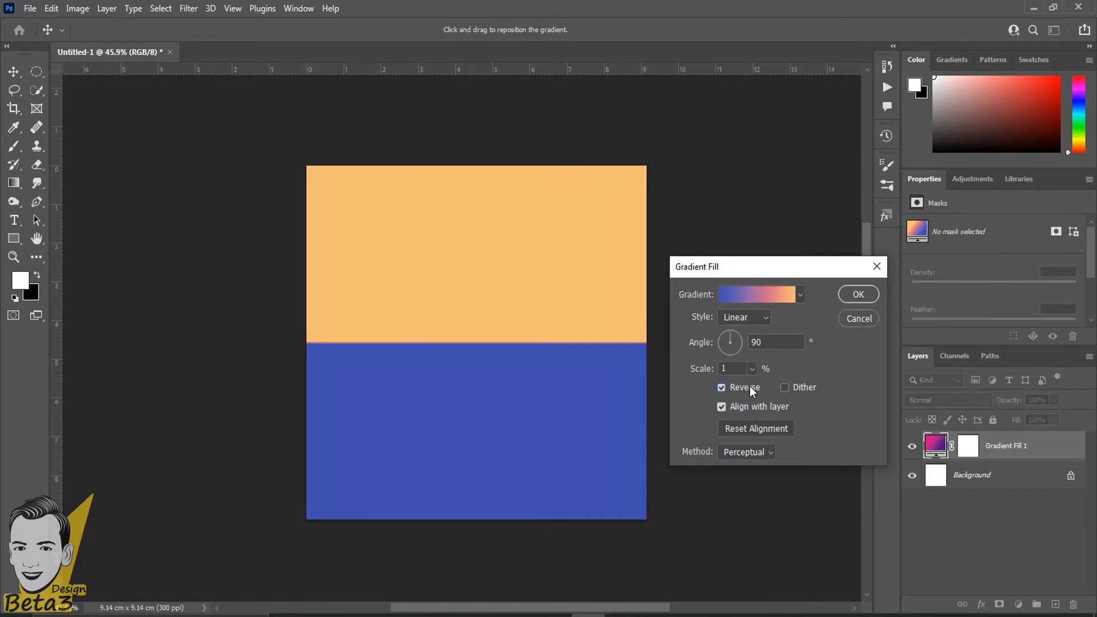
left_click(859, 296)
Create an empty Layer 1 above Gradient Fill 1.
scroll(477, 259, "up", 2)
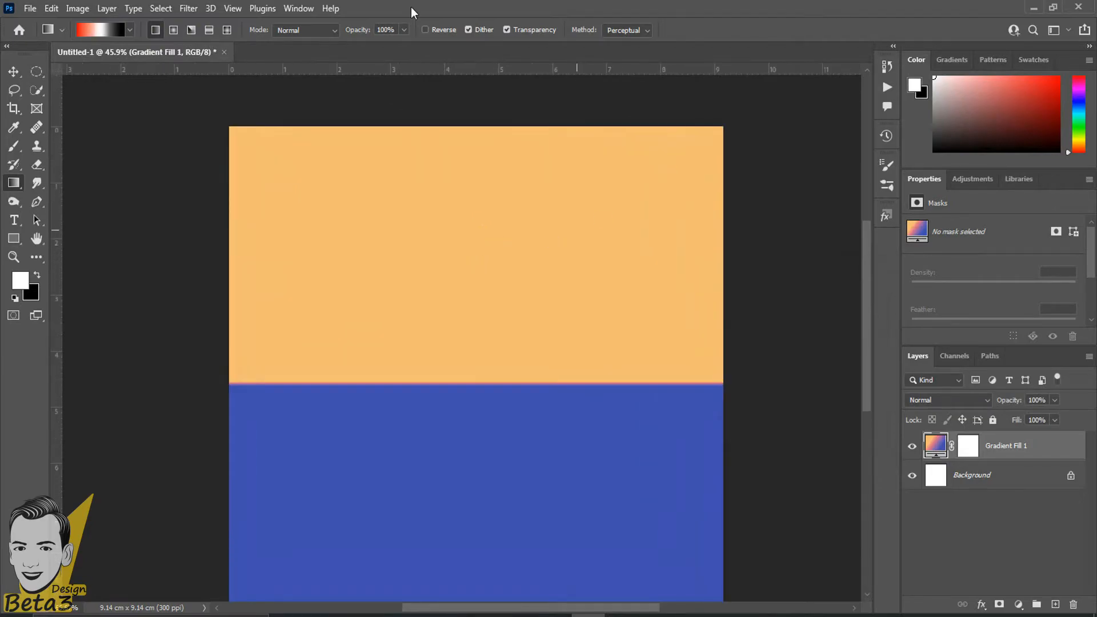
scroll(485, 379, "up", 3)
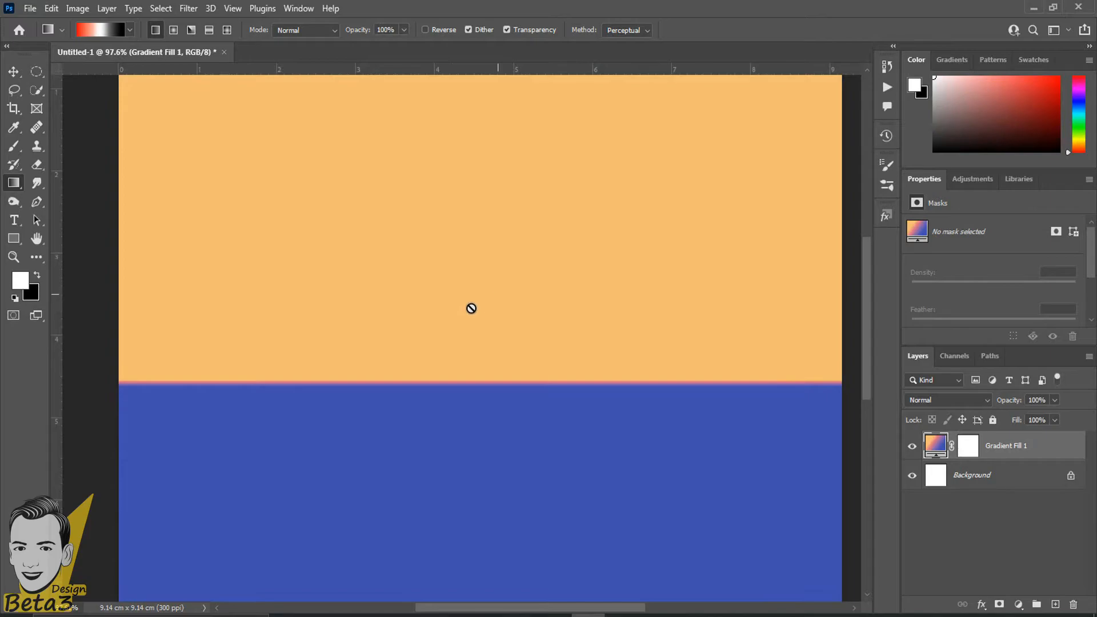
scroll(489, 299, "down", 3)
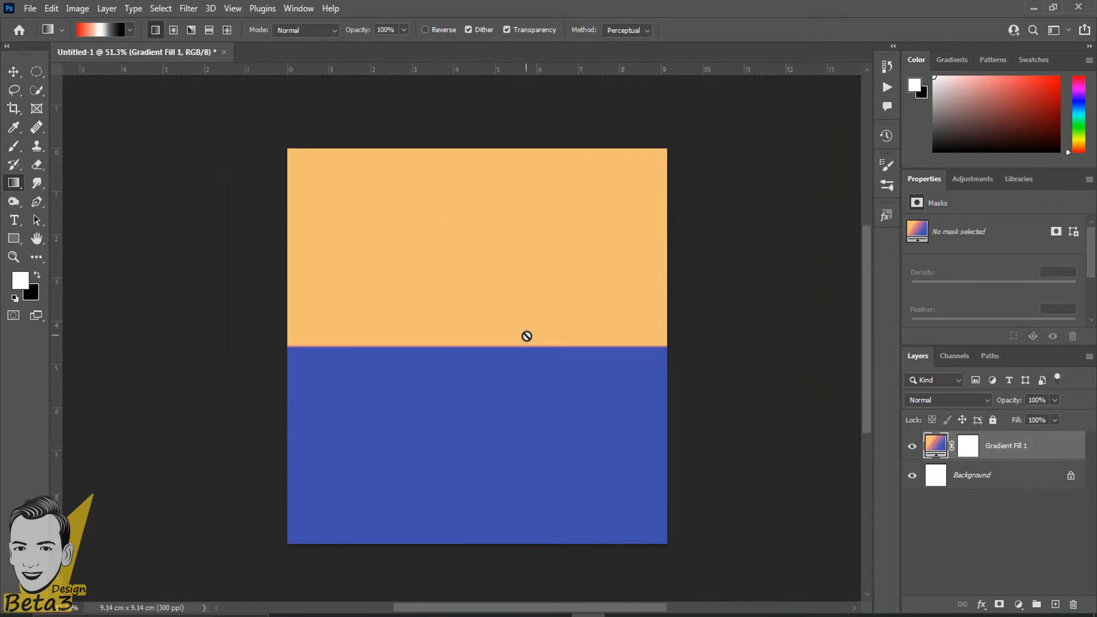
scroll(528, 337, "up", 1)
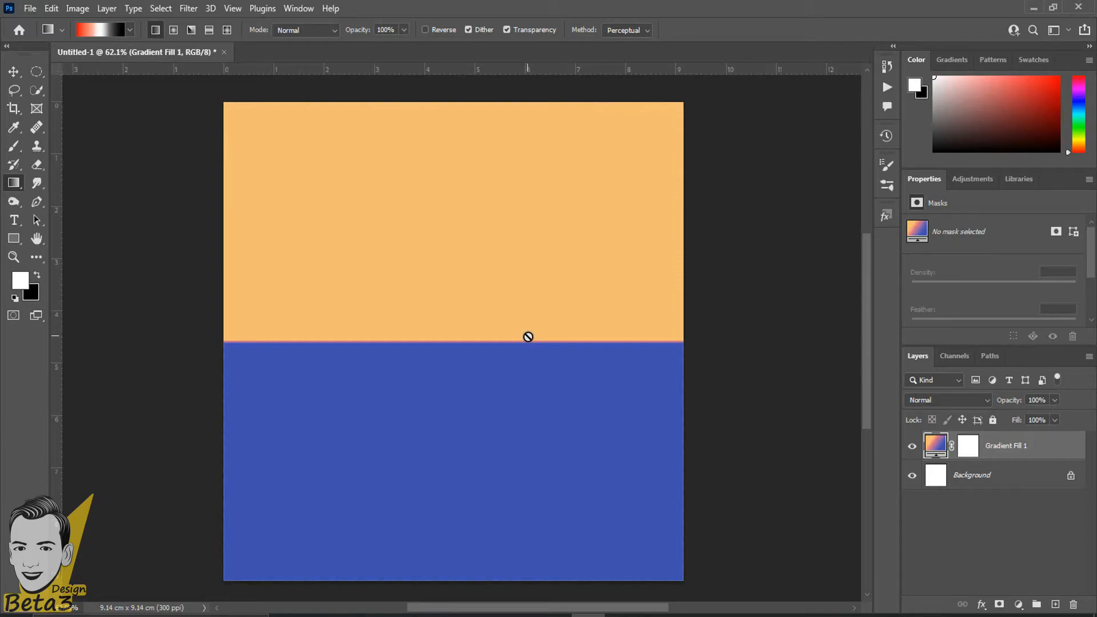
left_click(1057, 604)
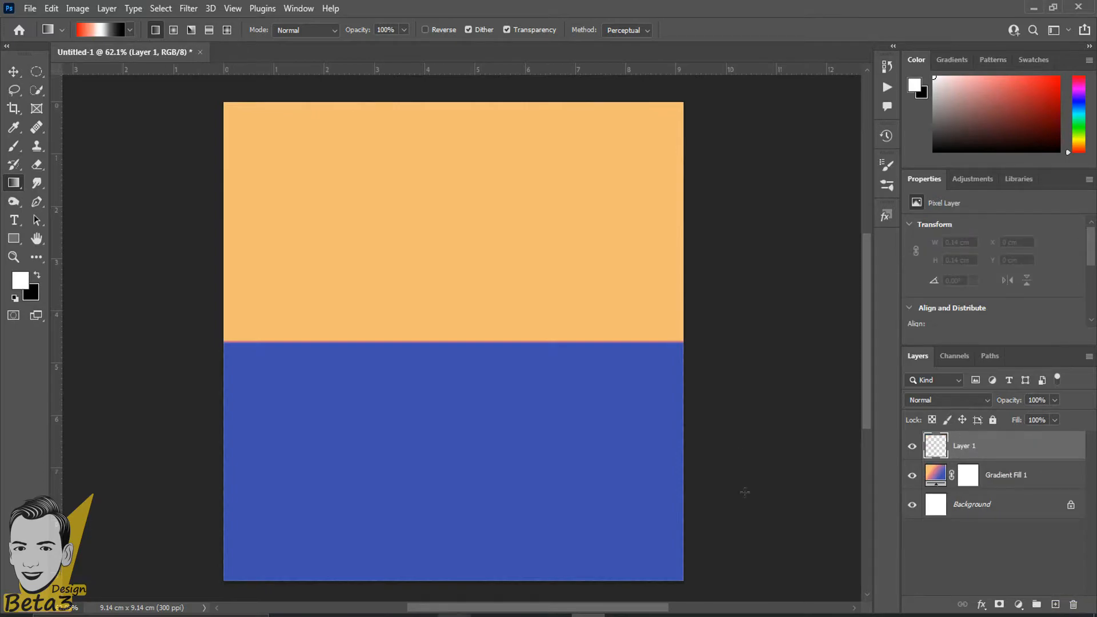
left_click(911, 476)
left_click(912, 475)
left_click(16, 223)
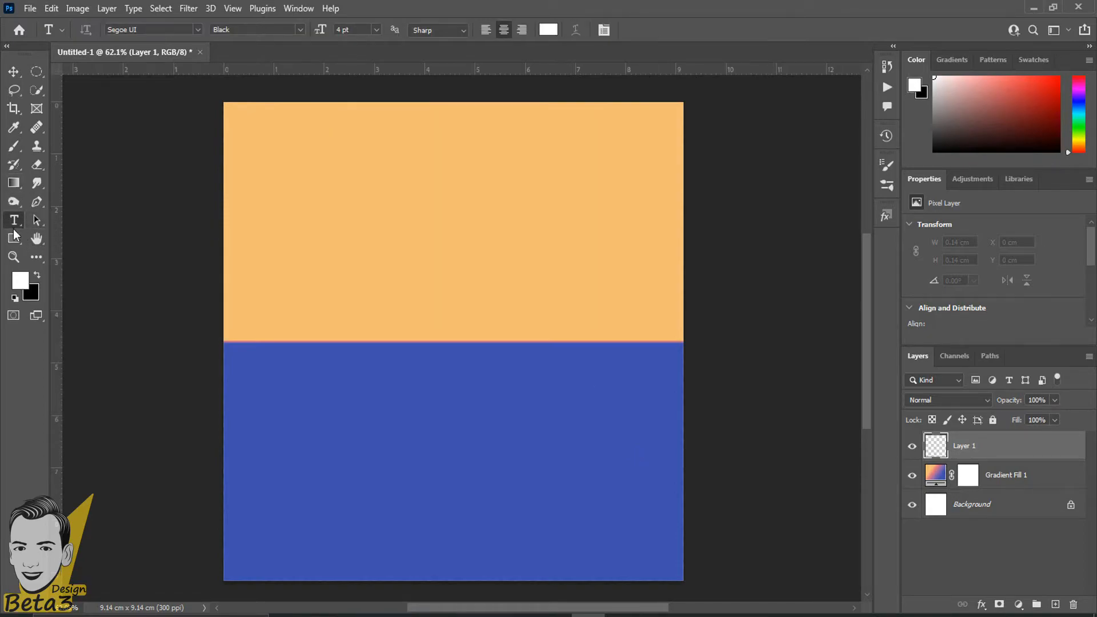
right_click(13, 227)
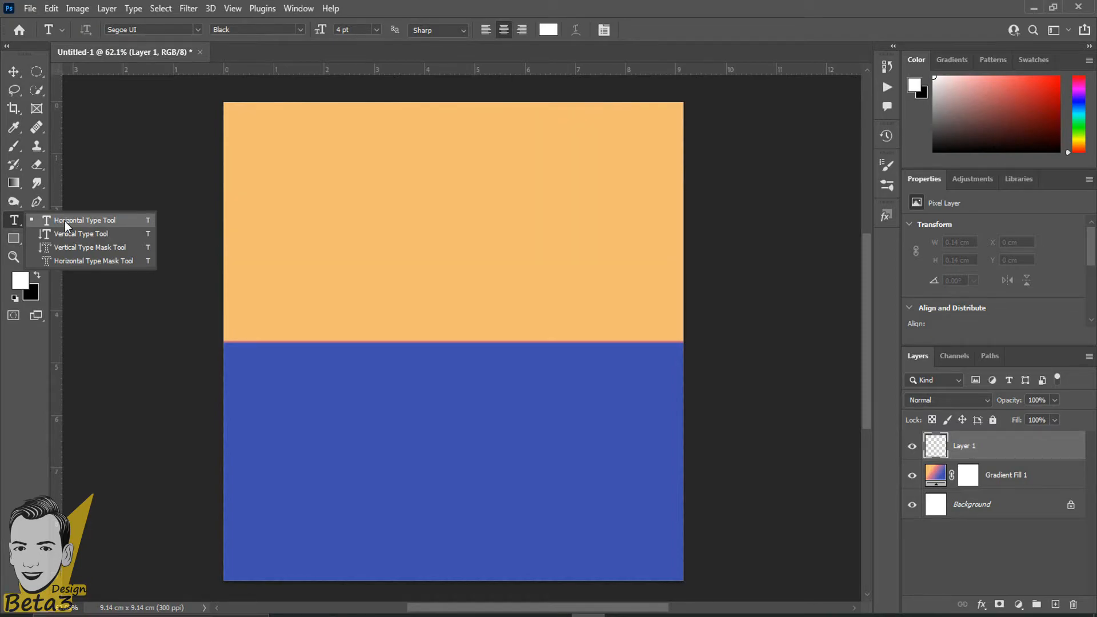
left_click(64, 221)
scroll(171, 198, "up", 3)
left_click(399, 170)
key("ctrl+a")
left_click_drag(325, 29, 336, 29)
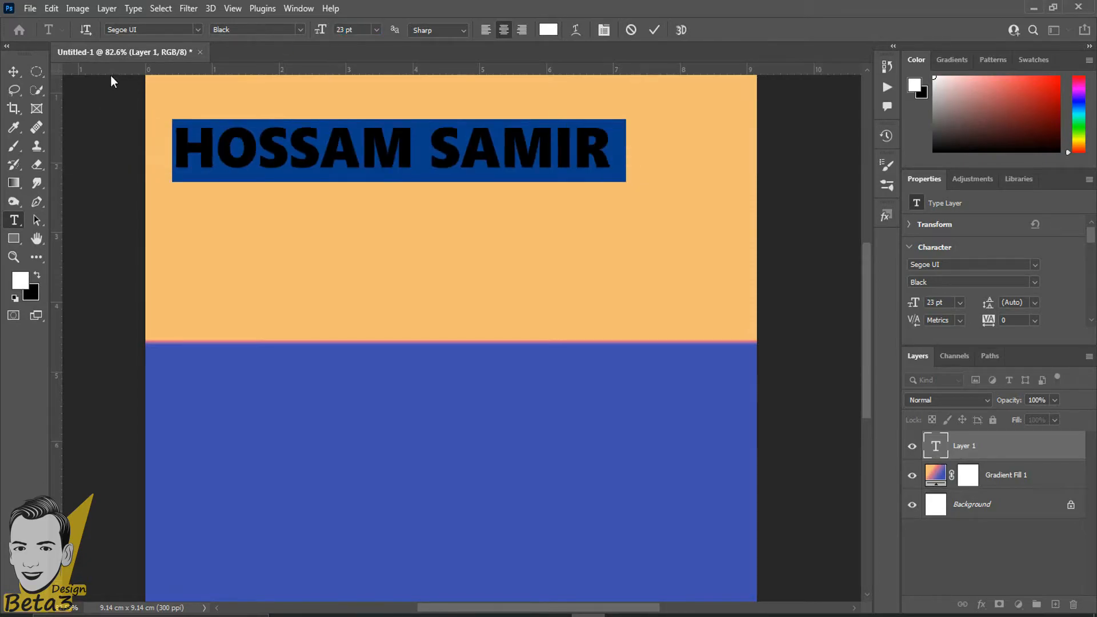
left_click(14, 71)
Move the text right and down, then scale it up to about 130% with Ctrl+T.
left_click_drag(438, 154, 495, 211)
scroll(494, 211, "up", 3)
scroll(497, 218, "down", 4)
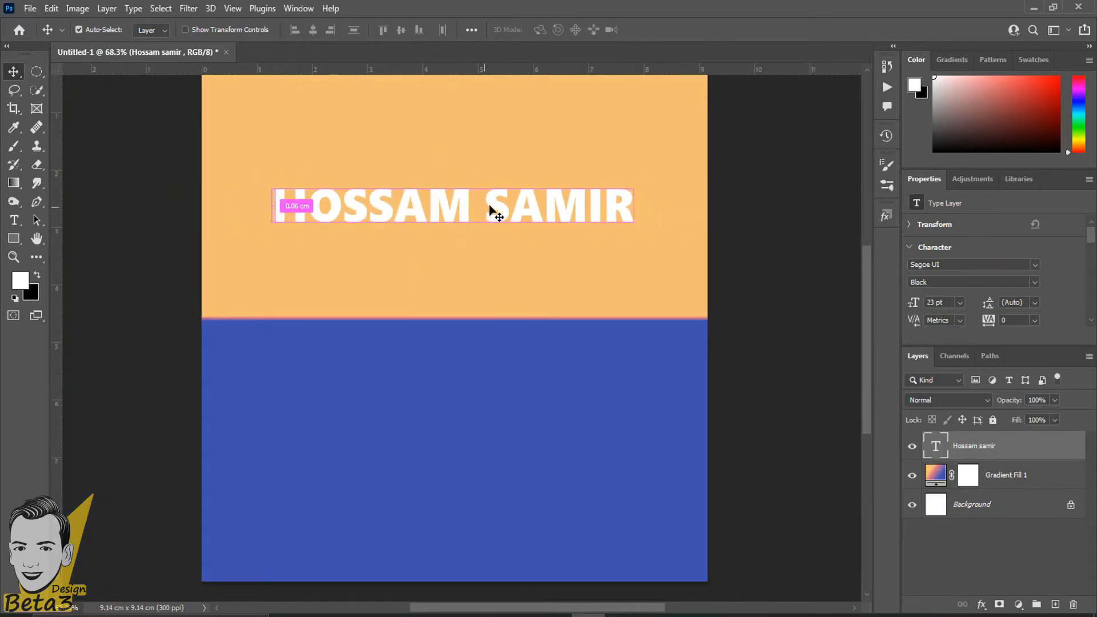
key("ctrl+t")
left_click_drag(643, 178, 697, 162)
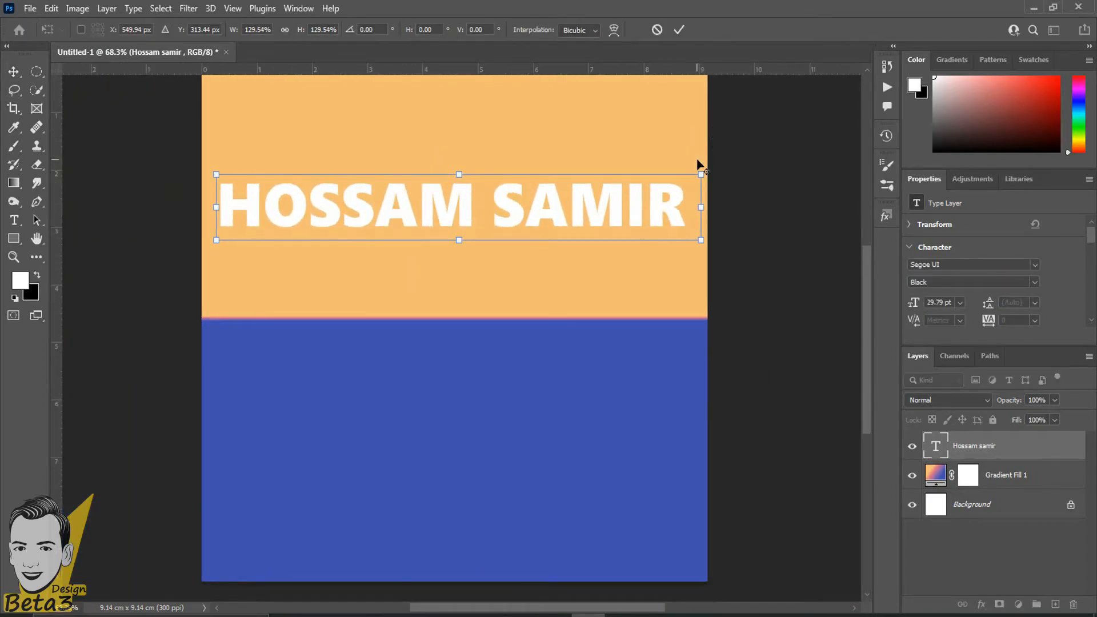
key("Return")
scroll(450, 304, "up", 2)
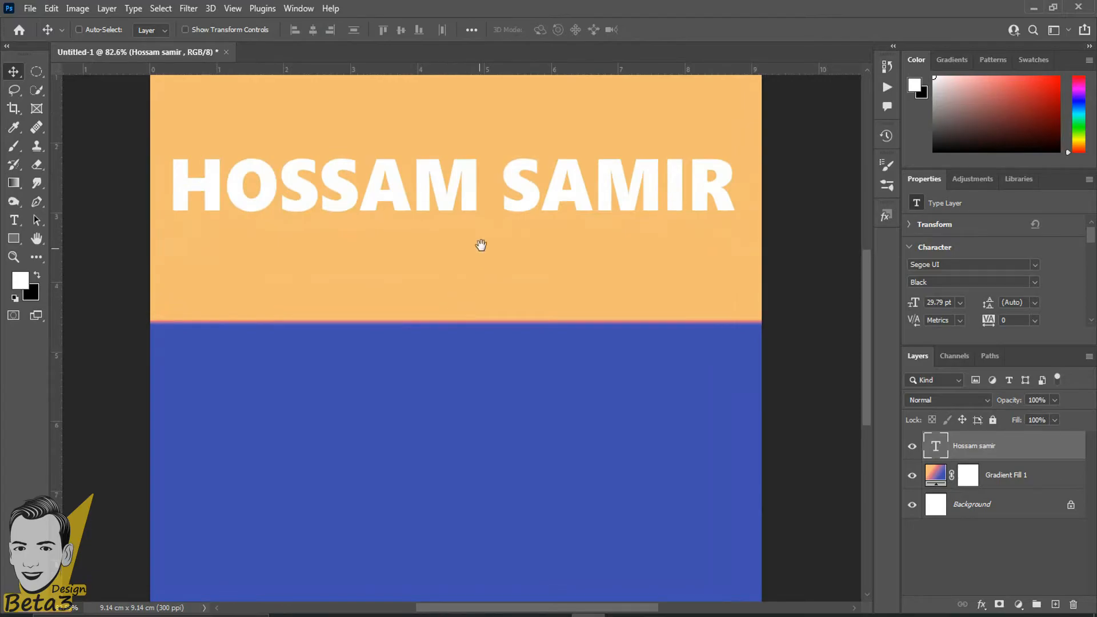
scroll(487, 300, "up", 1)
key("t")
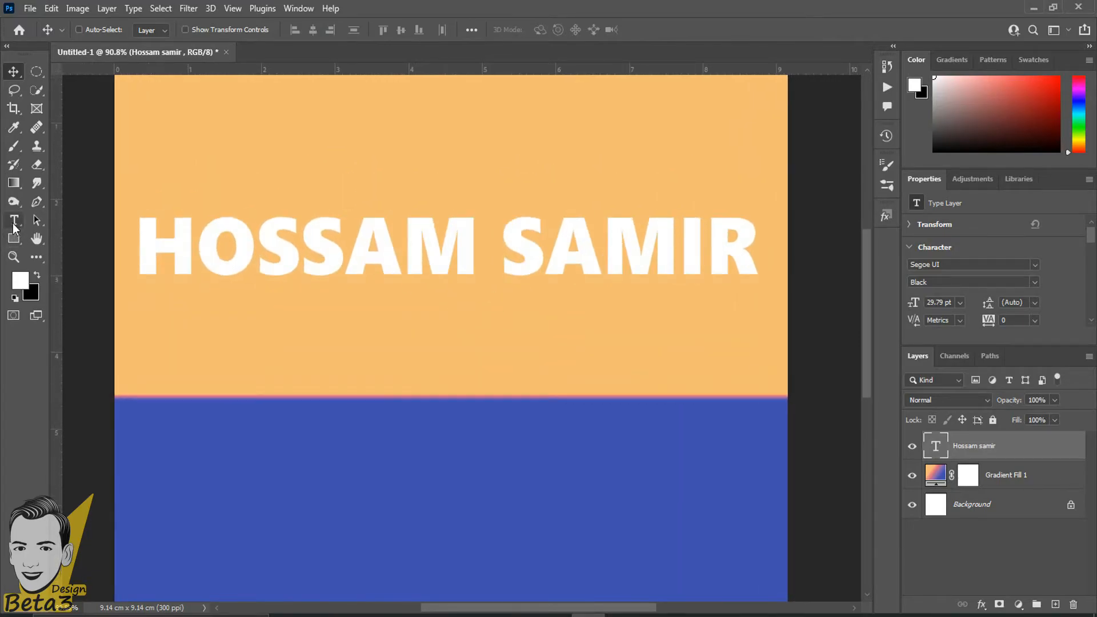
double_click(417, 272)
left_click(416, 271)
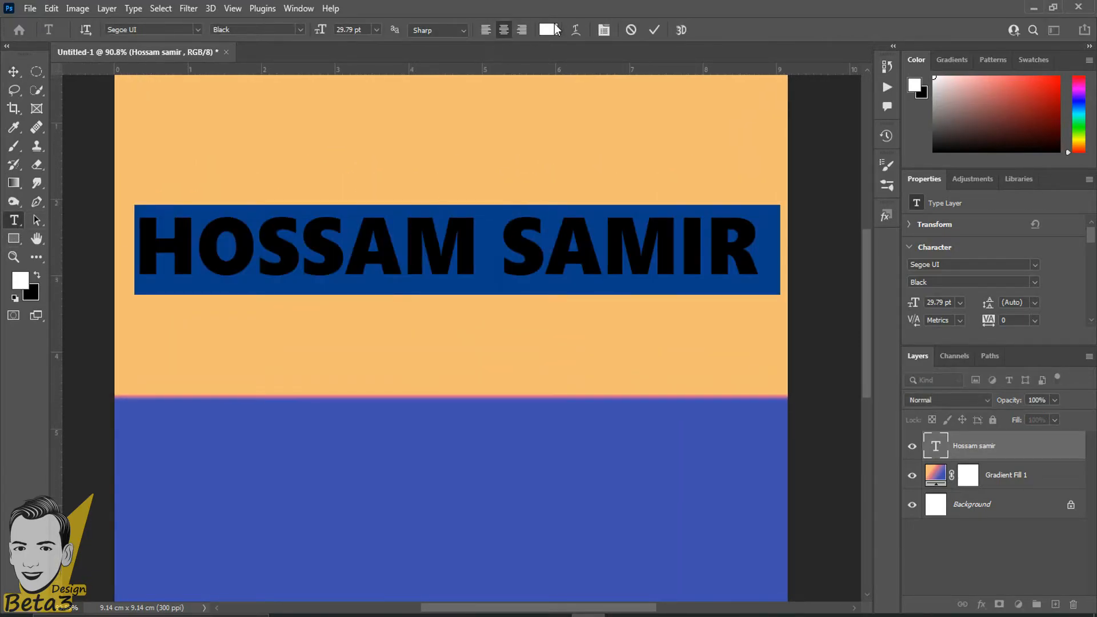
left_click(548, 30)
left_click(709, 250)
left_click(725, 282)
left_click(661, 352)
left_click(713, 399)
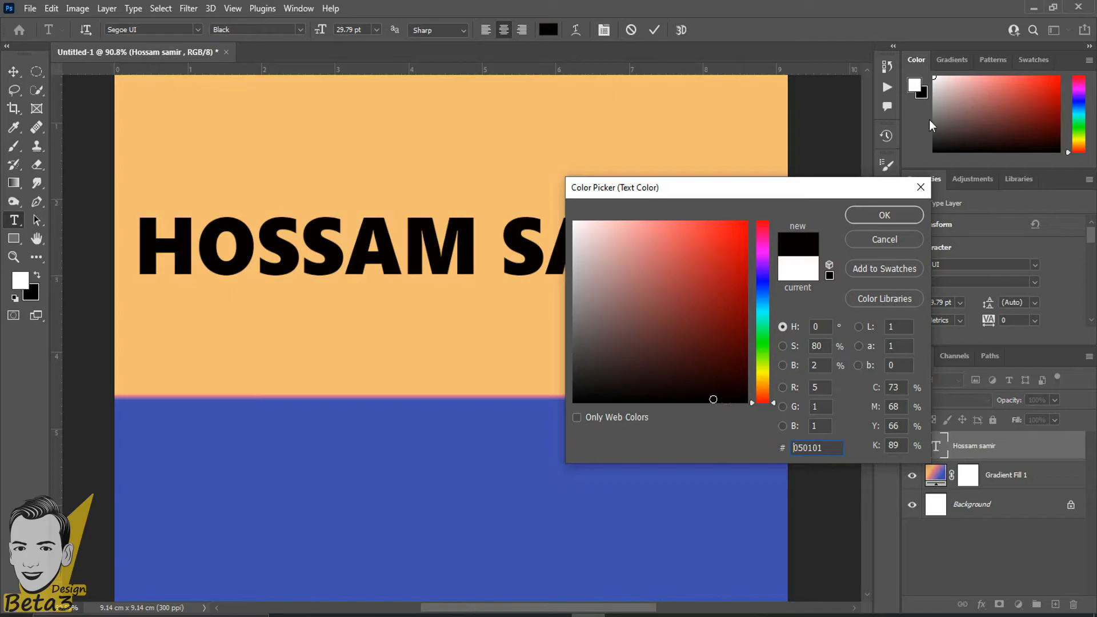
left_click(859, 245)
left_click(498, 247)
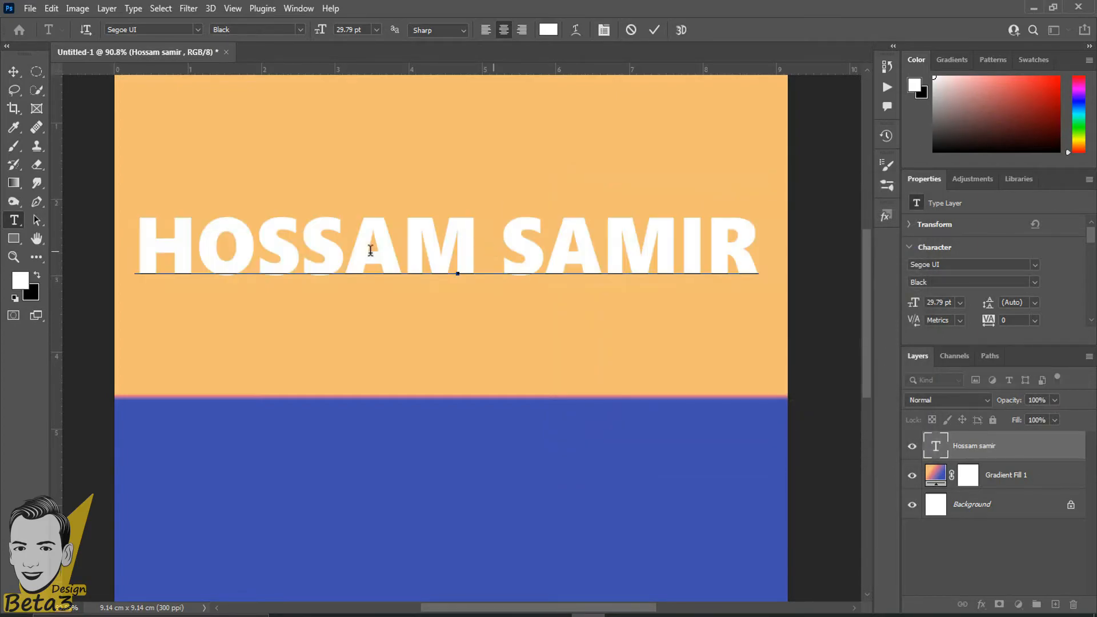
left_click(14, 71)
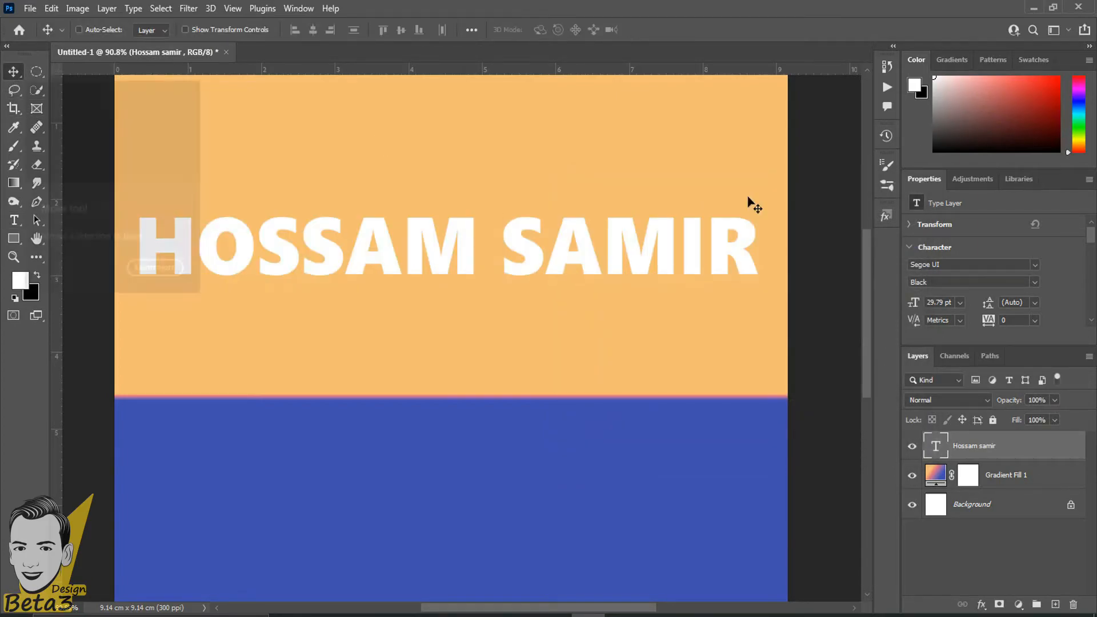
Browse the layer effects list, then start and cancel a new Gradient Fill layer.
left_click(980, 605)
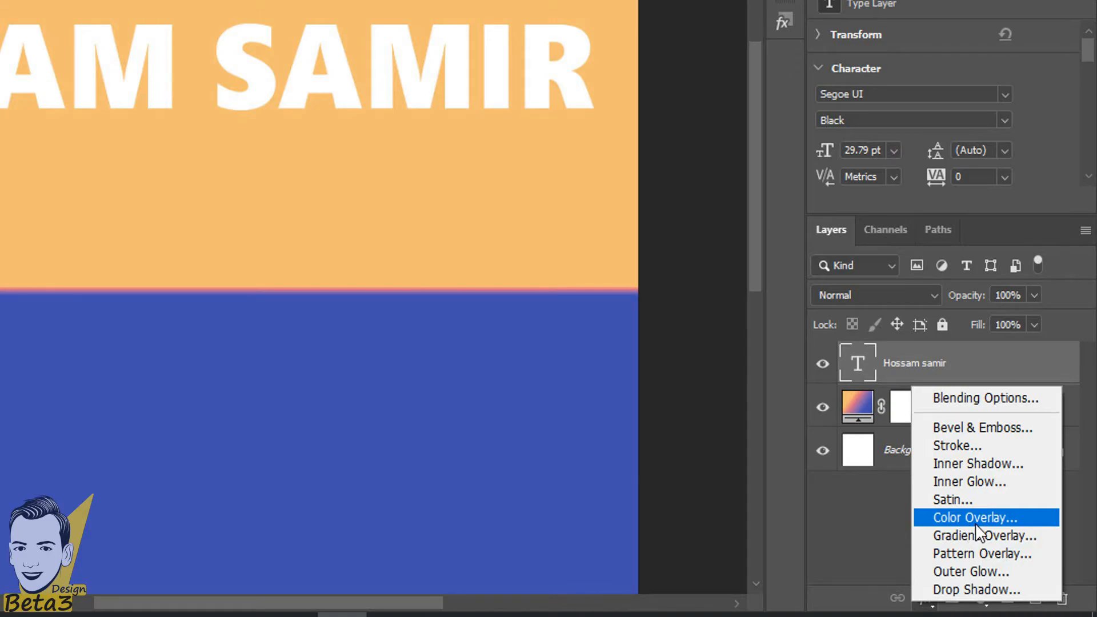
left_click(856, 514)
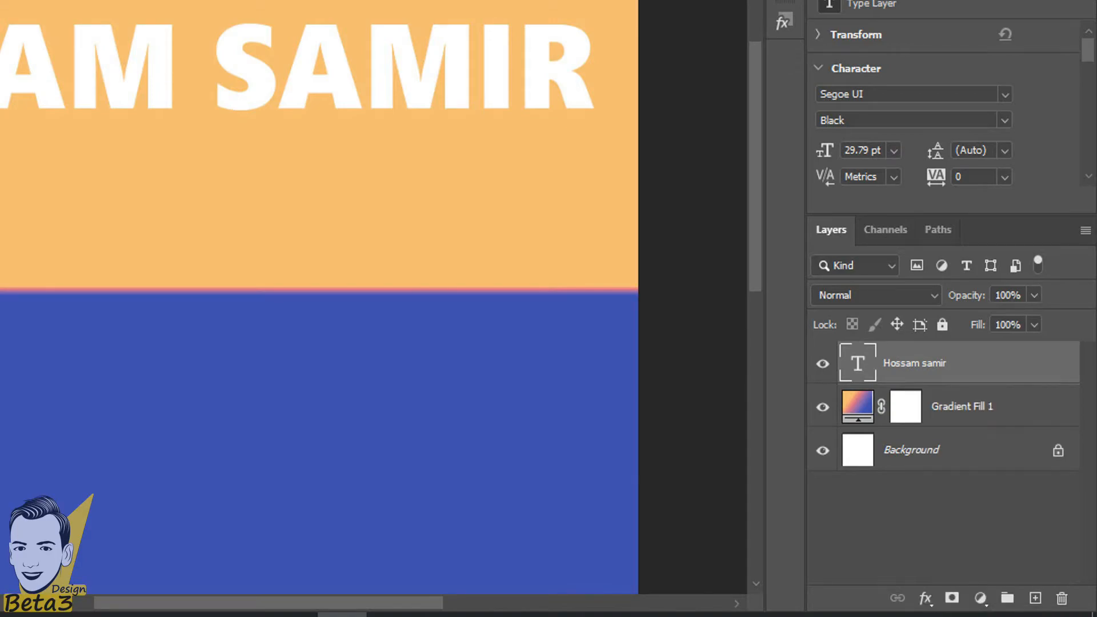
left_click(926, 599)
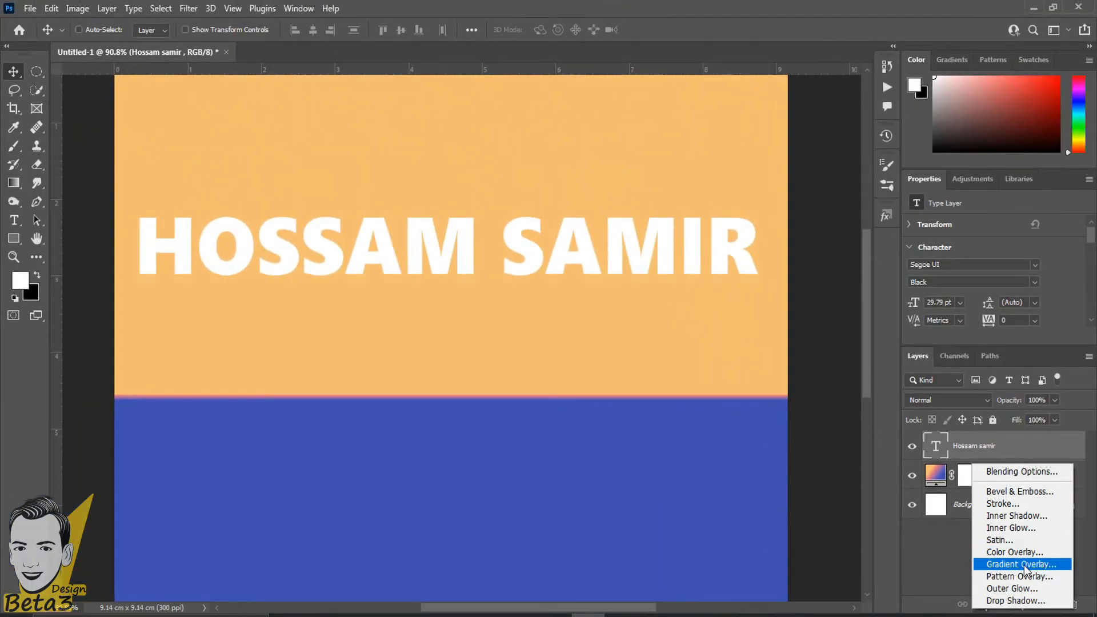
left_click(925, 548)
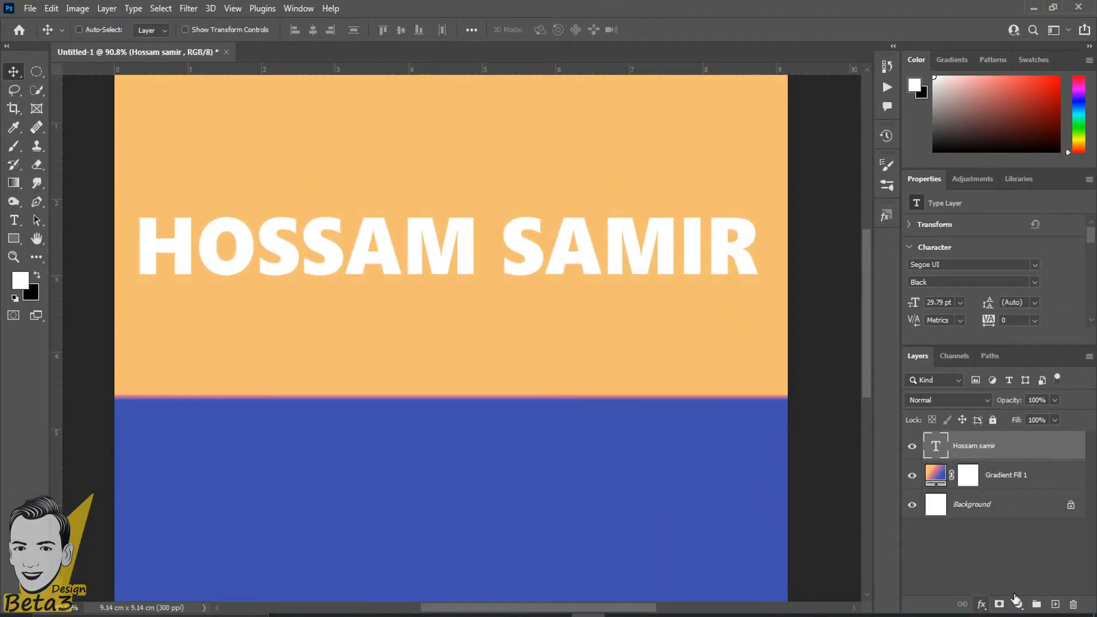
left_click(14, 183)
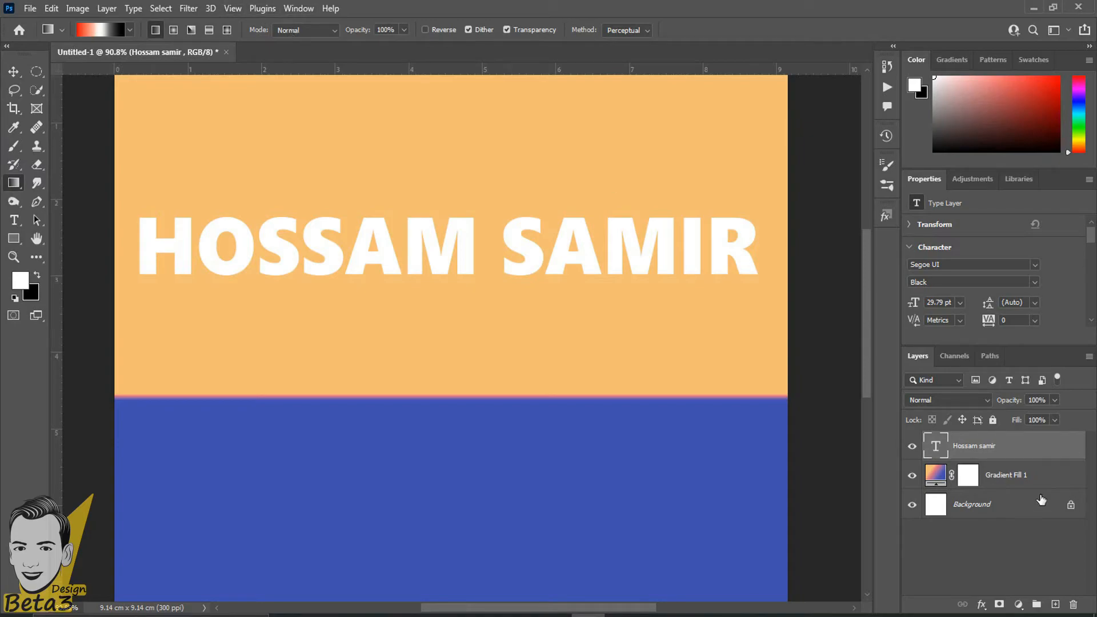
left_click(1018, 604)
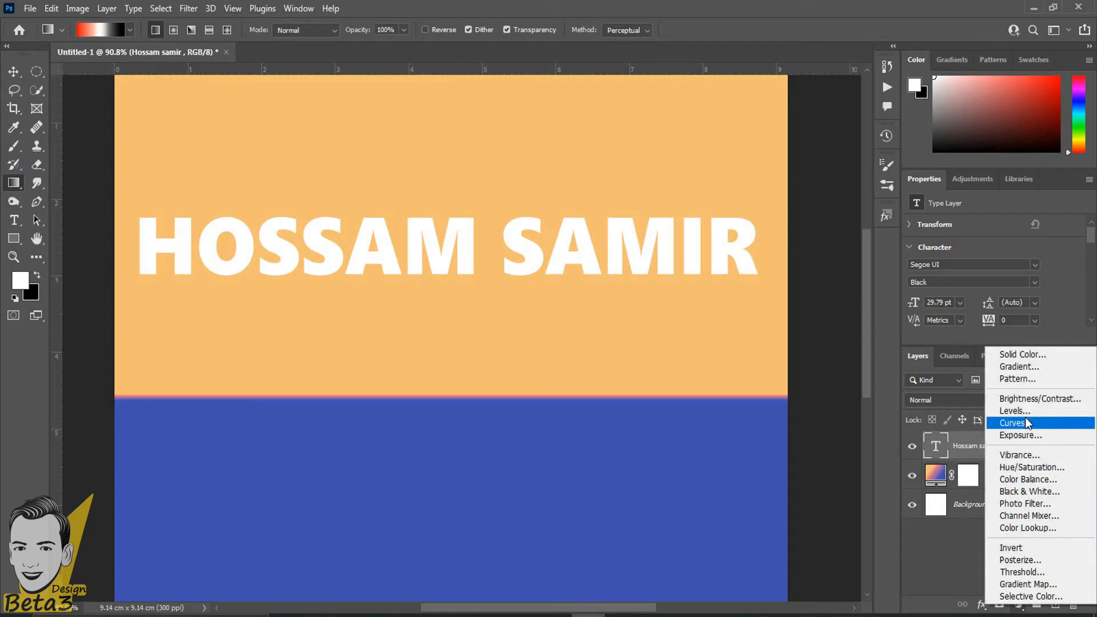
left_click(1019, 366)
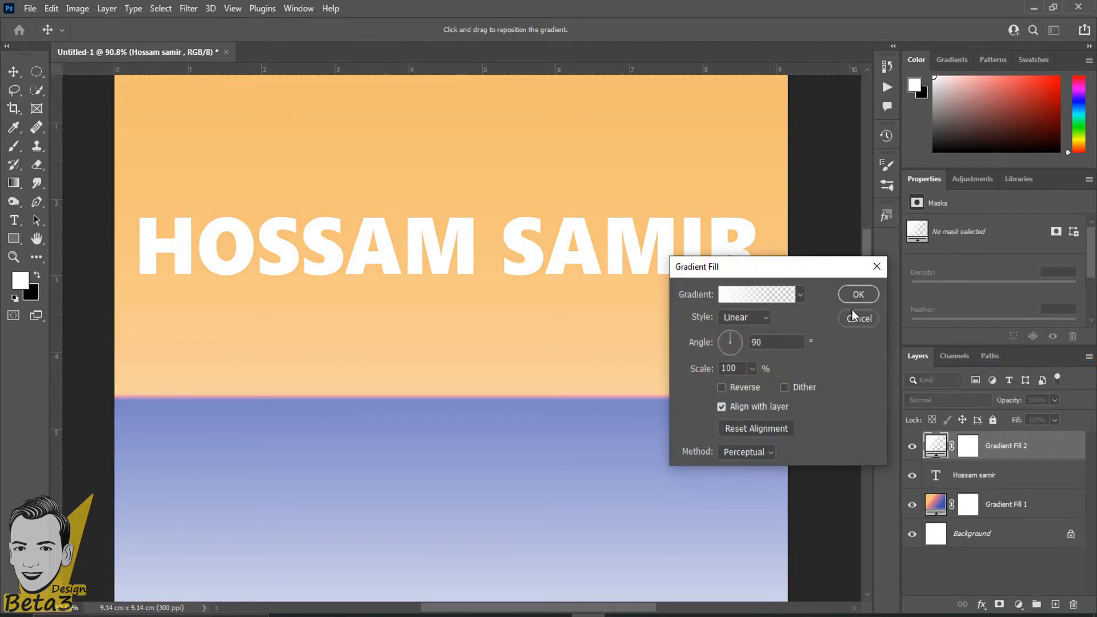
left_click(853, 317)
left_click(904, 452)
double_click(904, 453)
left_click(904, 454)
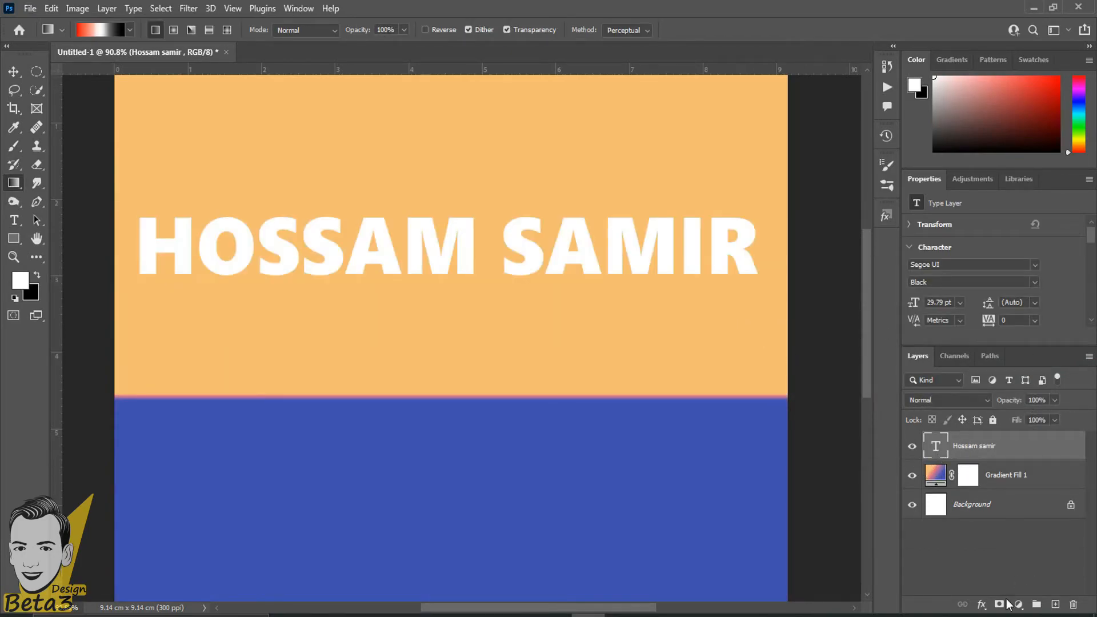
left_click(982, 604)
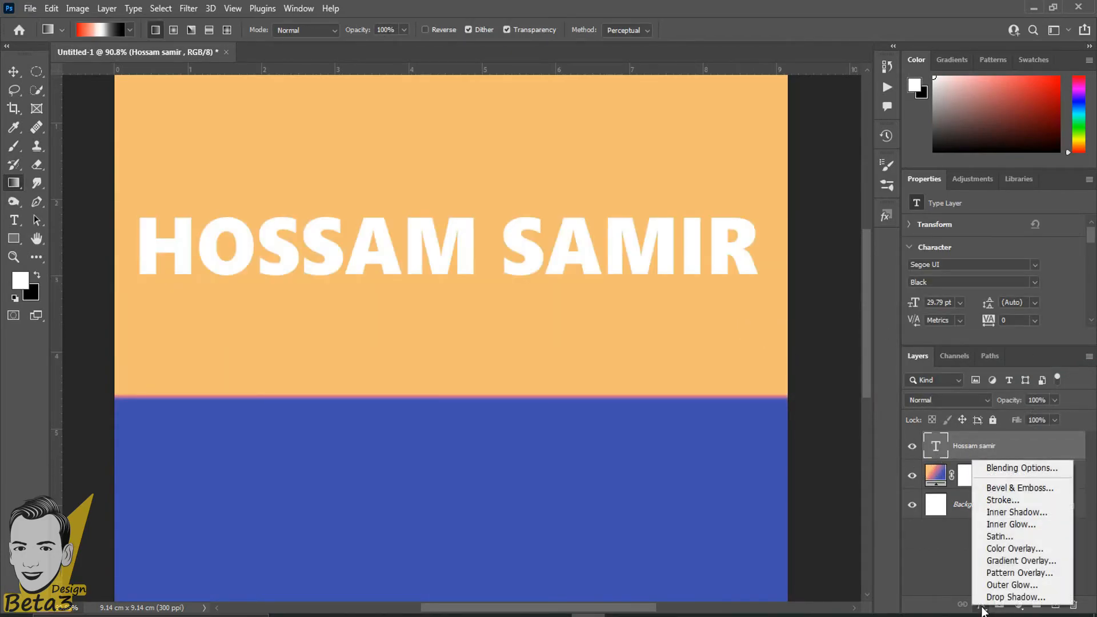
Add a Gradient Overlay to the text and preview the Basics presets on it.
left_click(1016, 565)
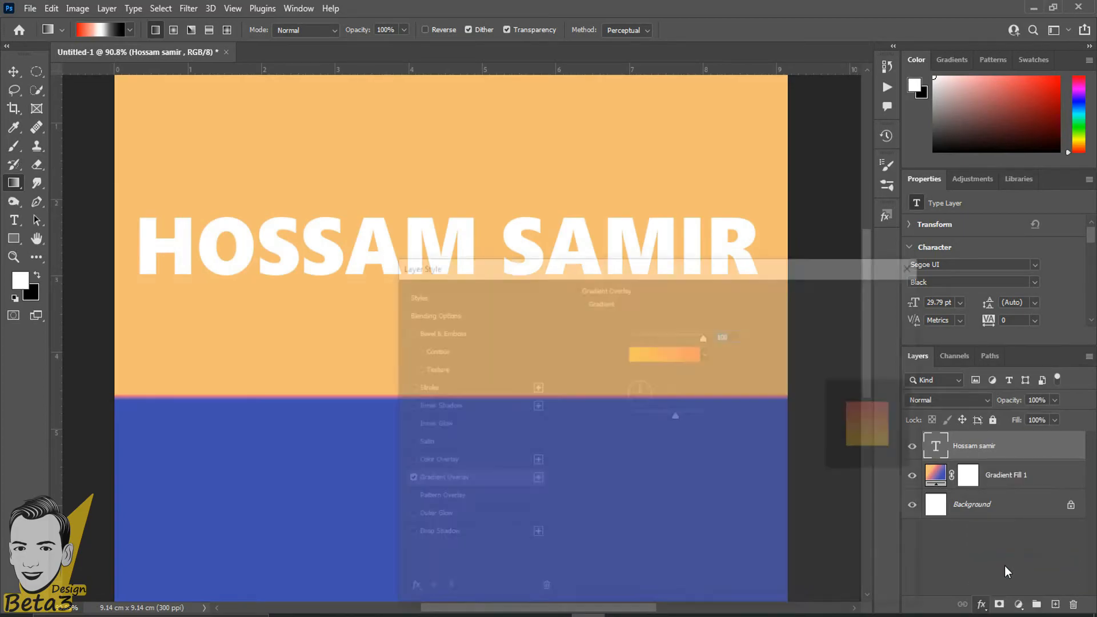
left_click_drag(634, 267, 926, 137)
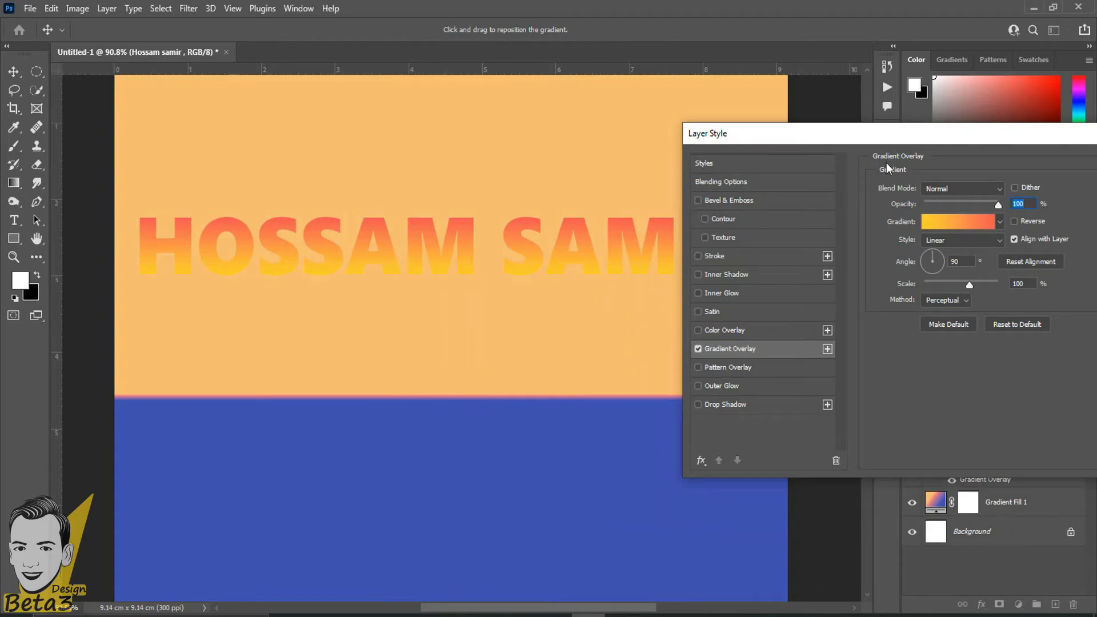
left_click(956, 228)
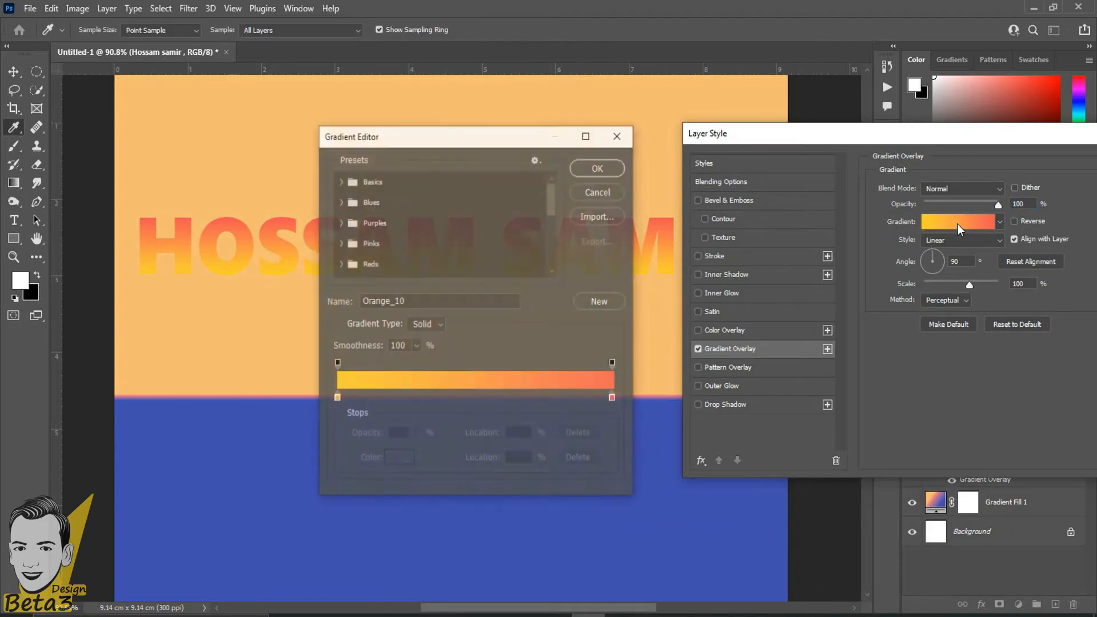
left_click(340, 180)
left_click(357, 202)
left_click(402, 205)
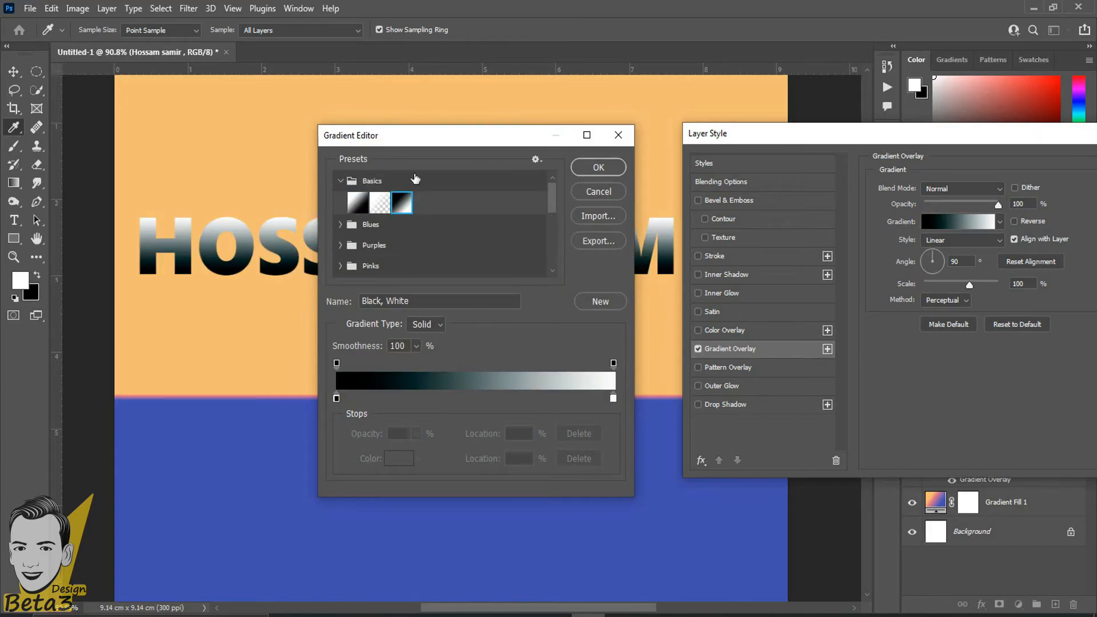
Discard the preset change to keep orange-yellow, reposition the dialog, and reopen the overlay presets.
left_click_drag(436, 139, 811, 132)
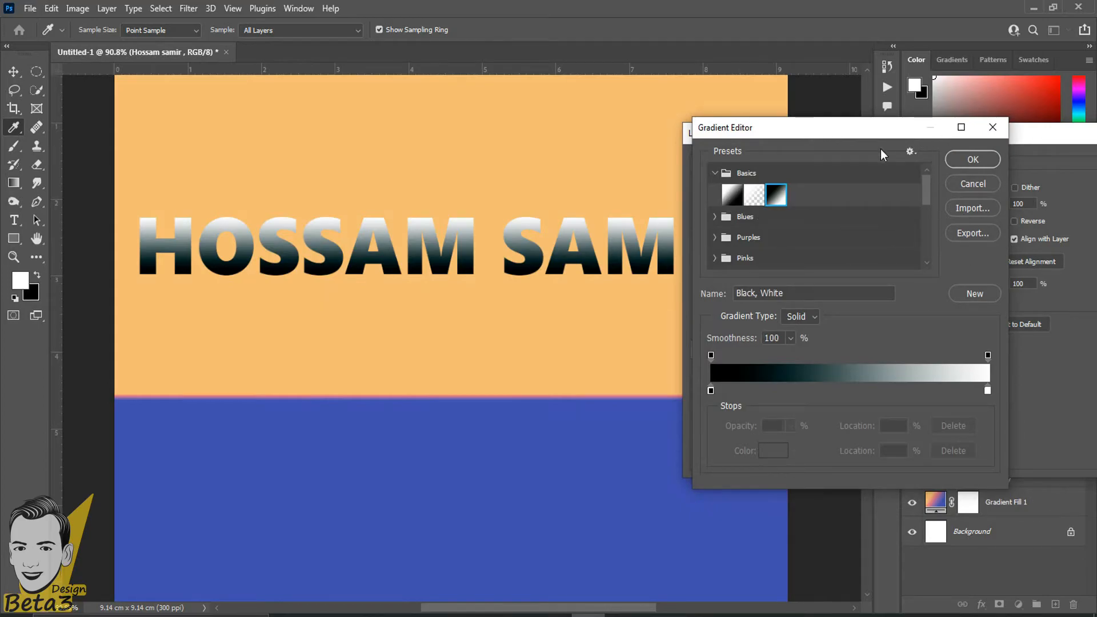
left_click(952, 179)
left_click_drag(958, 132, 313, 252)
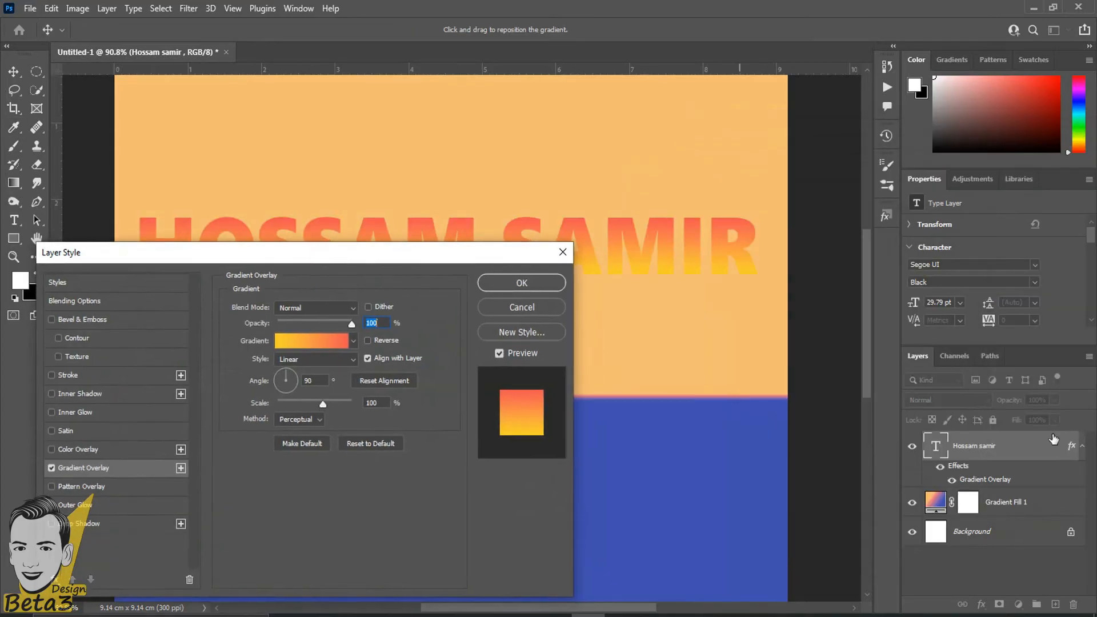
left_click_drag(237, 247, 794, 129)
left_click(871, 227)
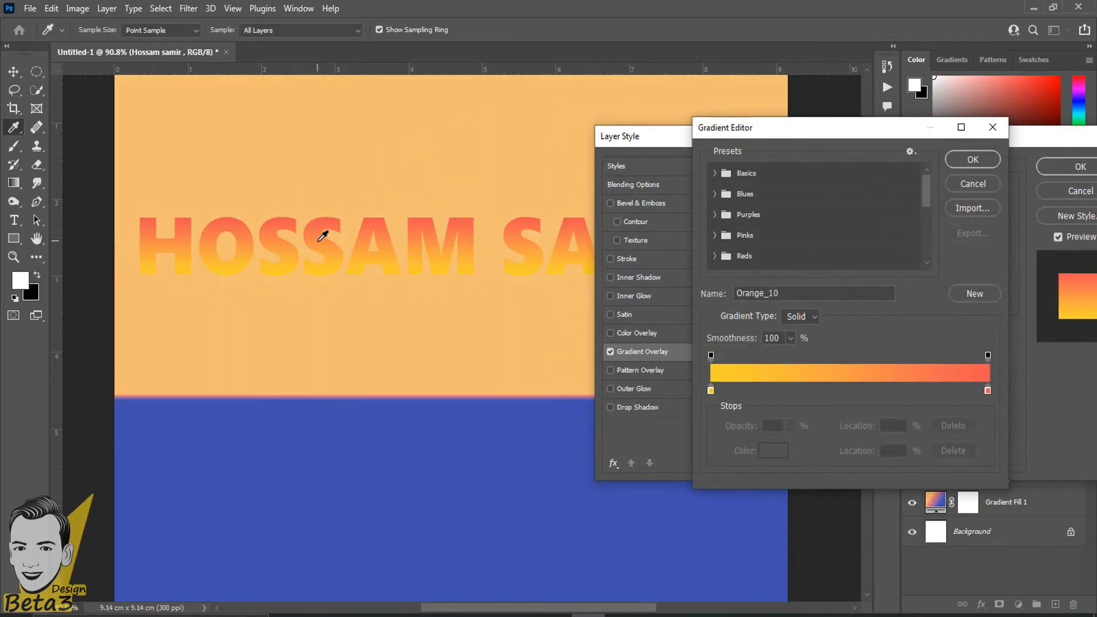
Preview Basics presets and the Blue_12 gradient on the text overlay.
left_click(721, 170)
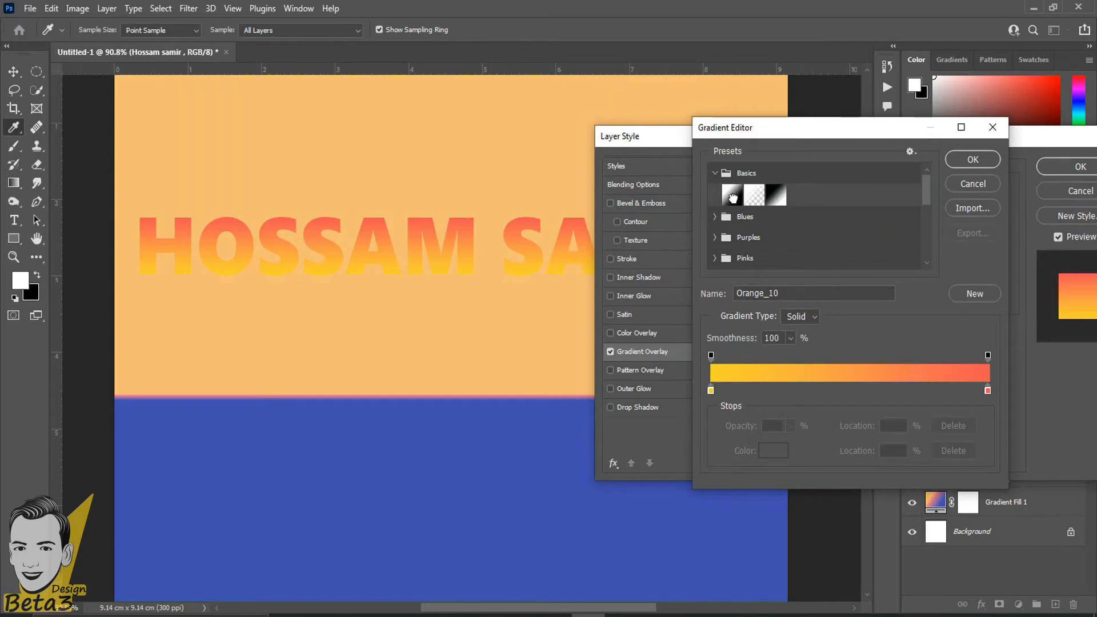
left_click(736, 196)
left_click(754, 196)
left_click(715, 173)
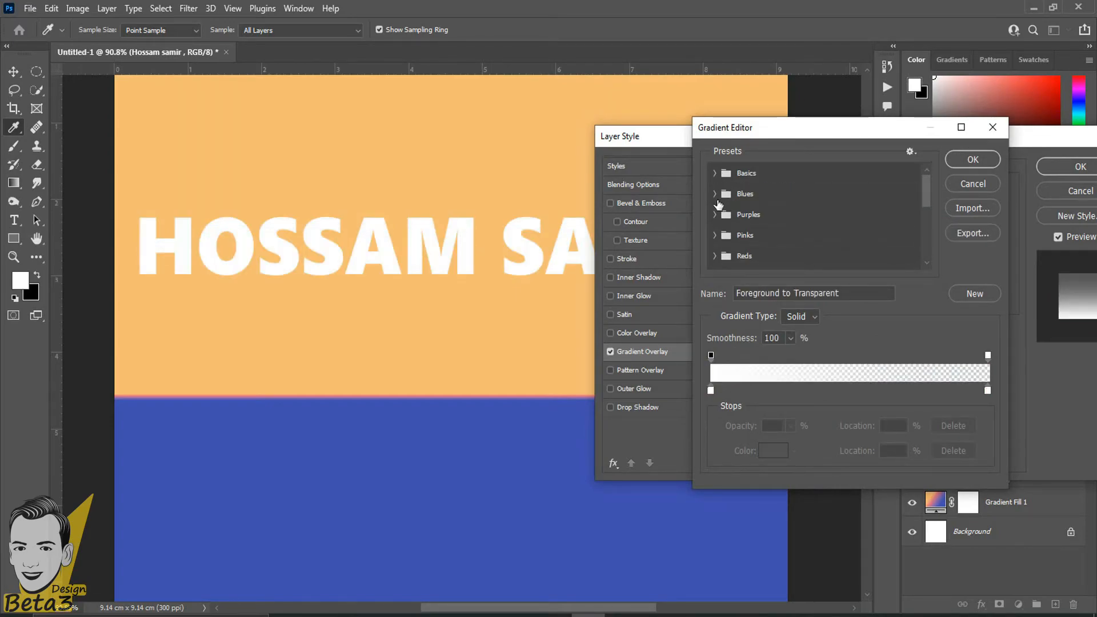
left_click(714, 193)
left_click(778, 240)
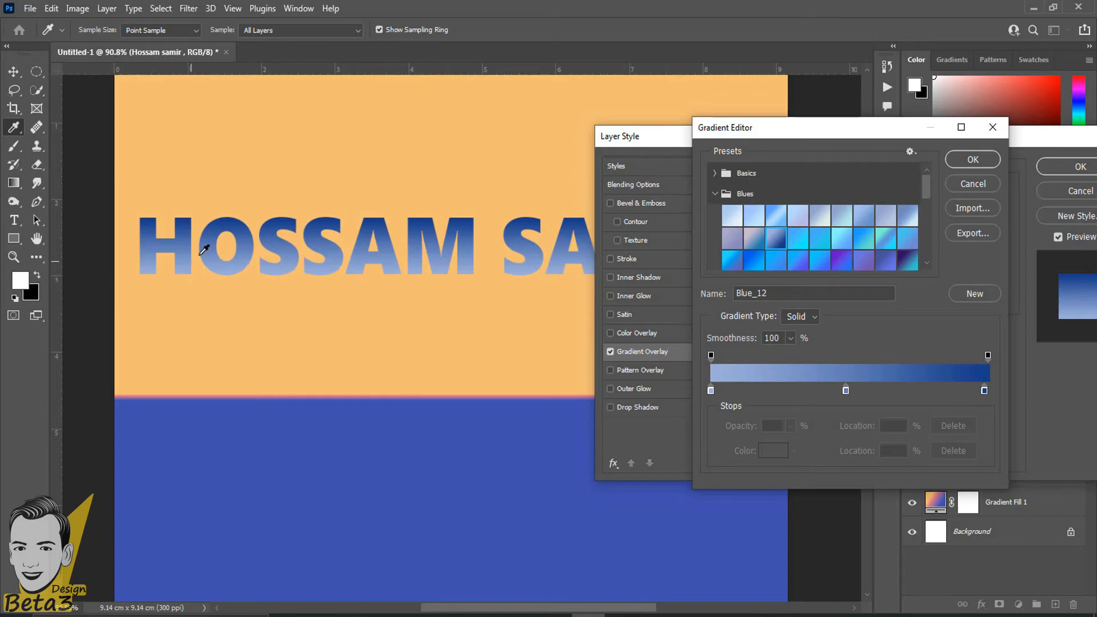
scroll(183, 234, "down", 1)
scroll(181, 245, "up", 3)
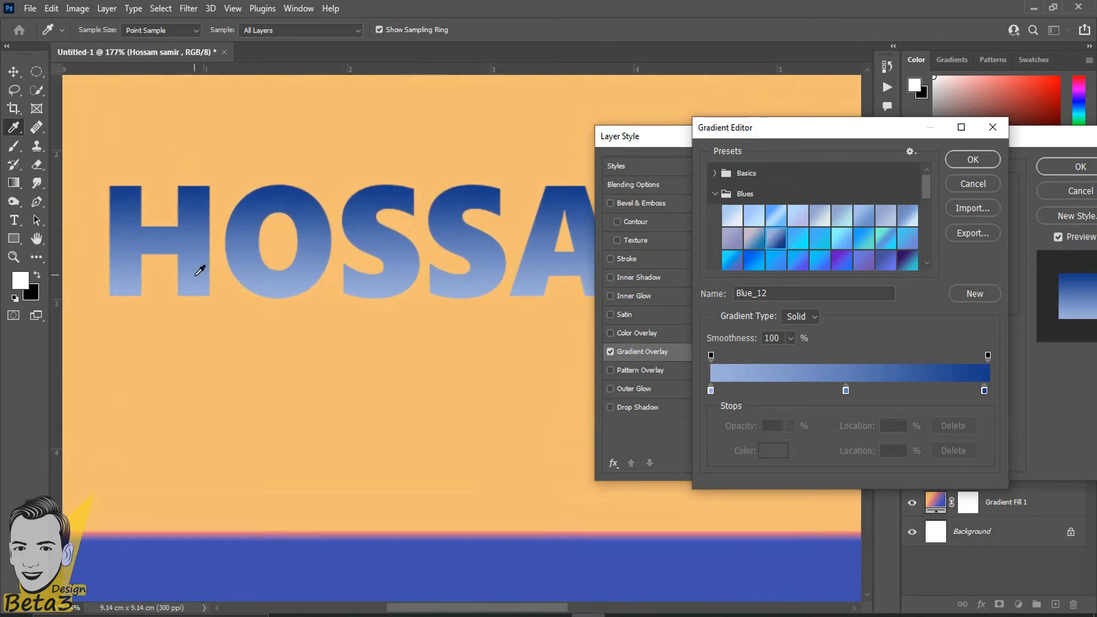
scroll(201, 267, "up", 3)
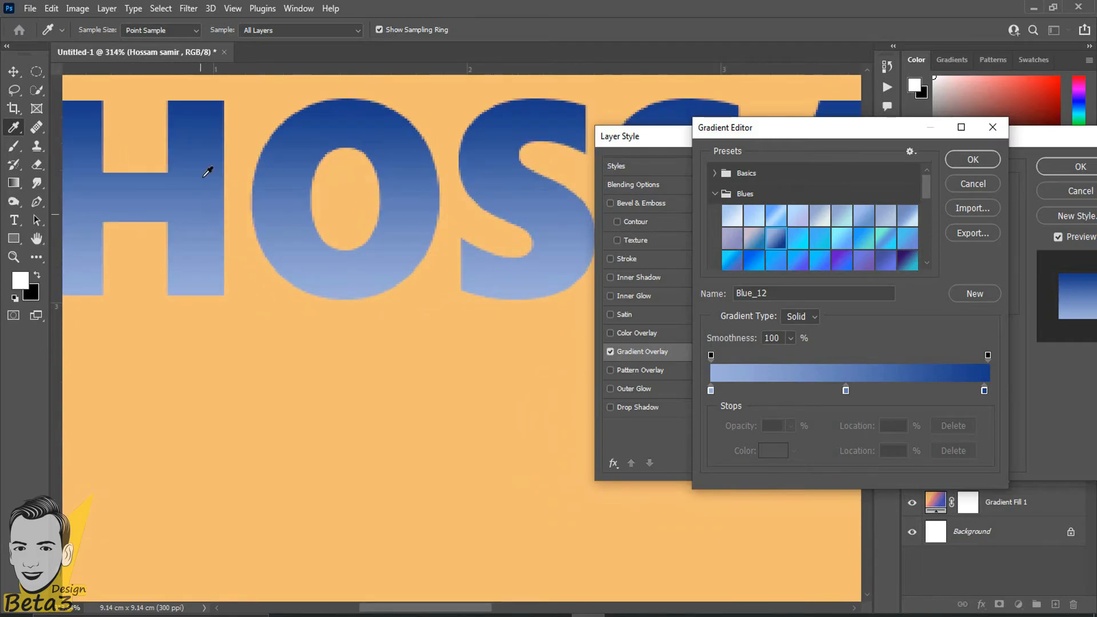
scroll(838, 265, "down", 5)
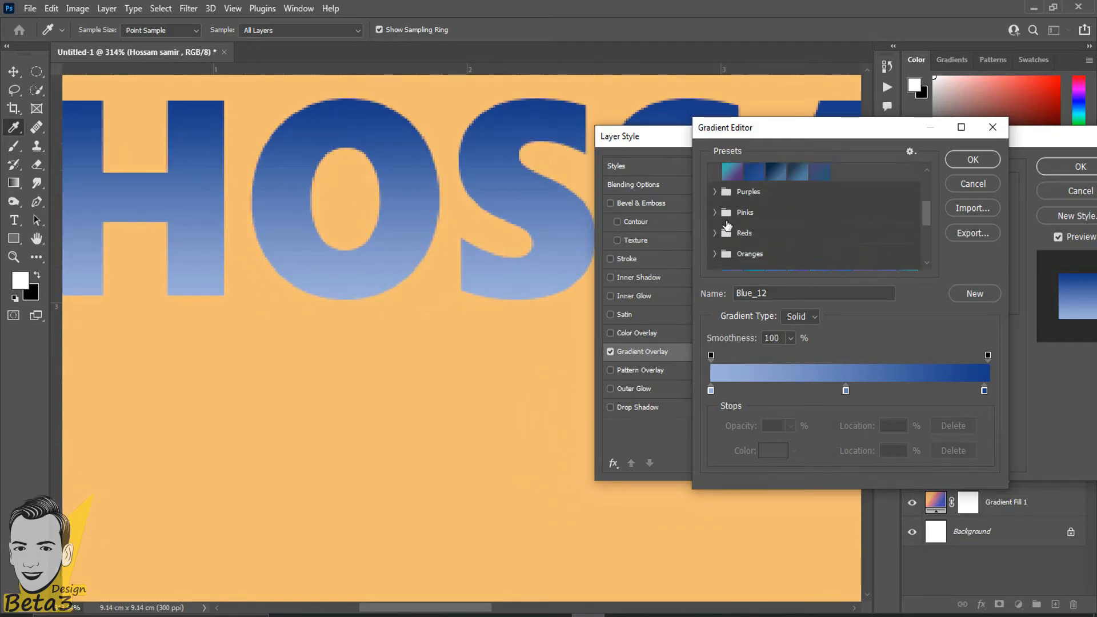
Try Red_01, Red_07, Red_03, Red_06 and Orange_05, then settle on Orange_10 and confirm.
left_click(714, 233)
left_click(732, 232)
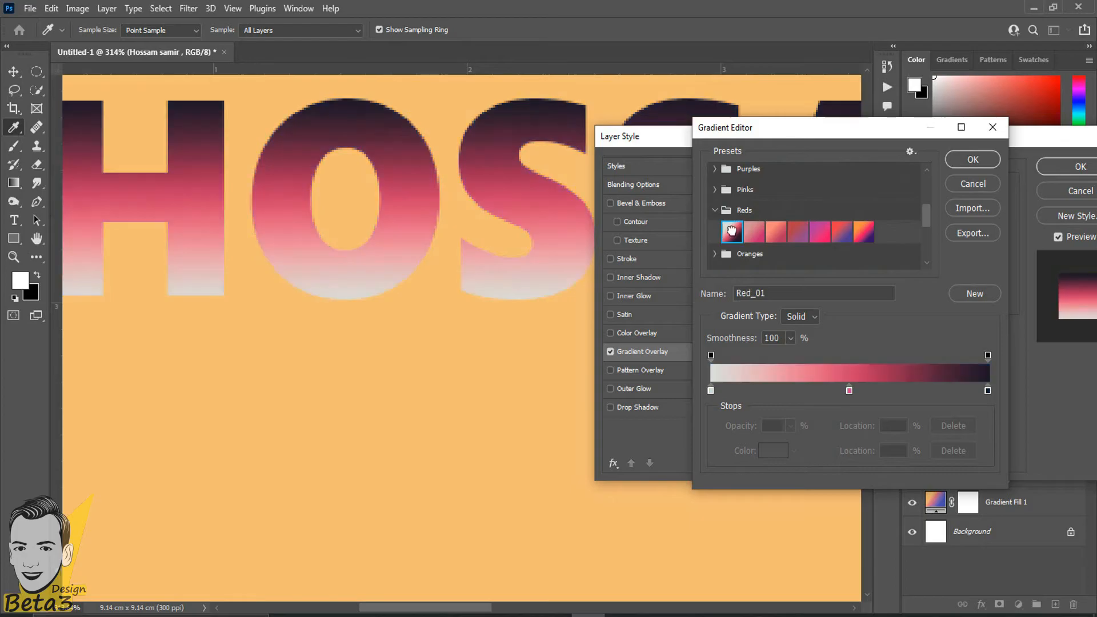
left_click(864, 233)
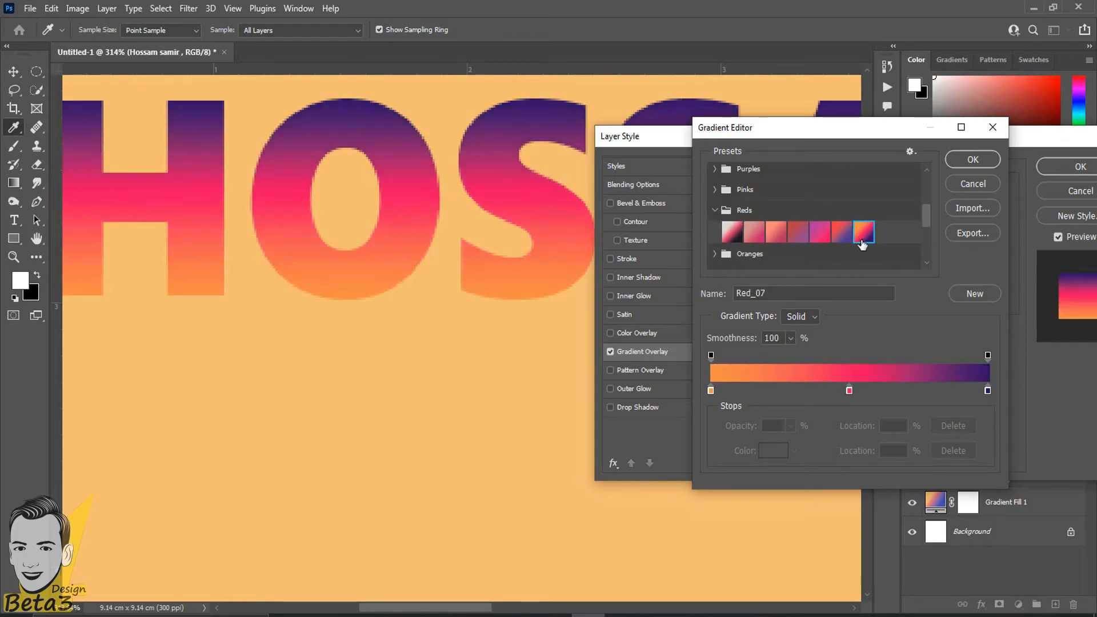
left_click(776, 232)
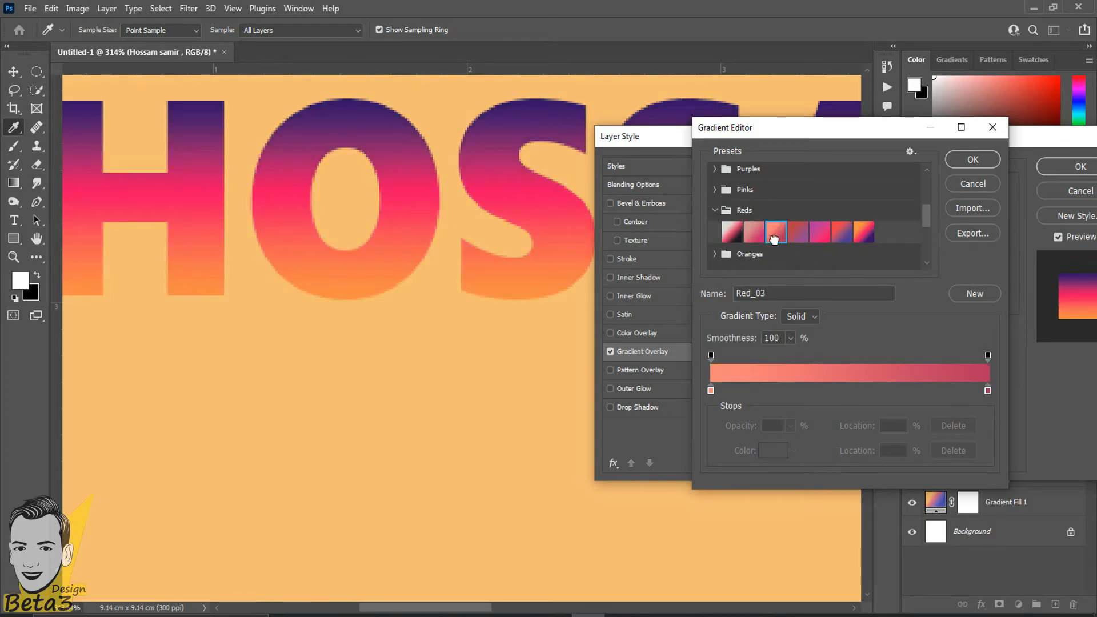
left_click(841, 233)
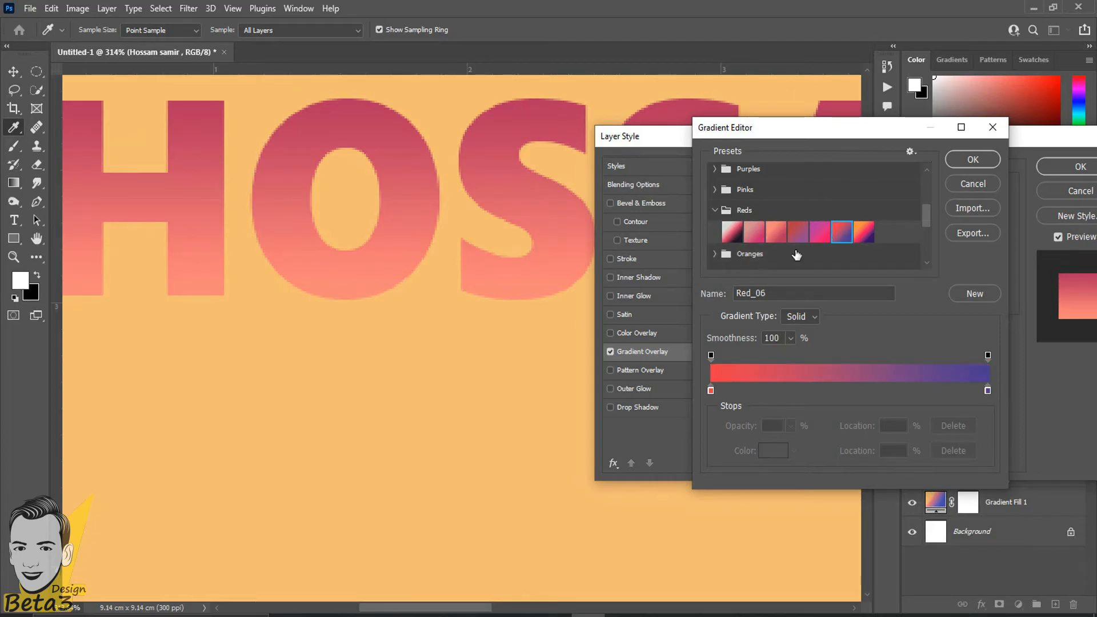
left_click(715, 254)
scroll(742, 240, "down", 2)
left_click(820, 207)
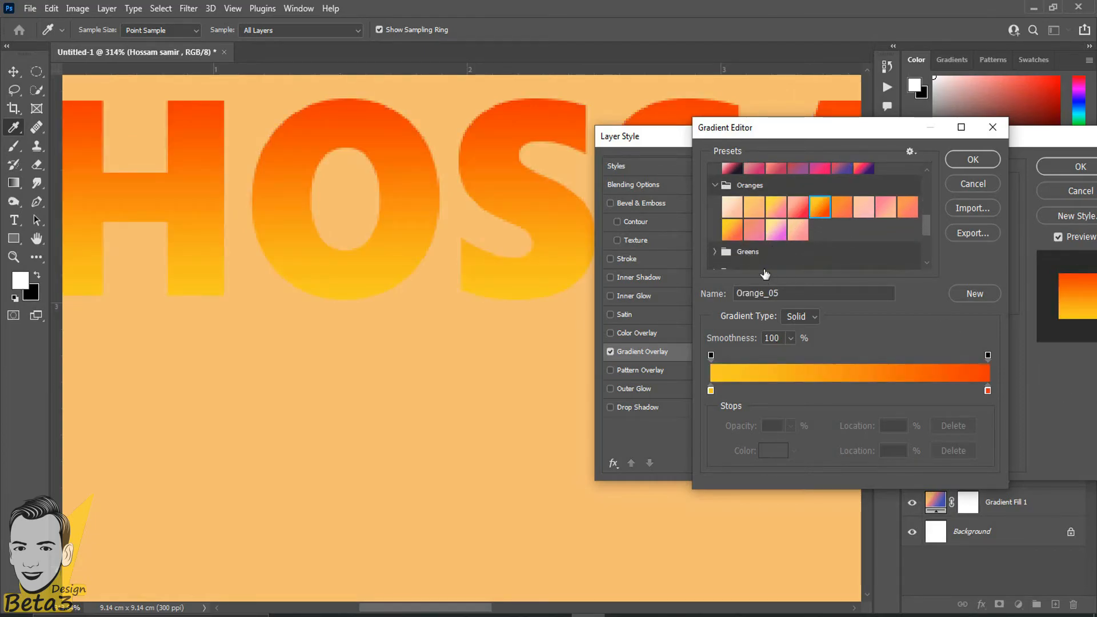
left_click(754, 230)
left_click(732, 230)
left_click(981, 165)
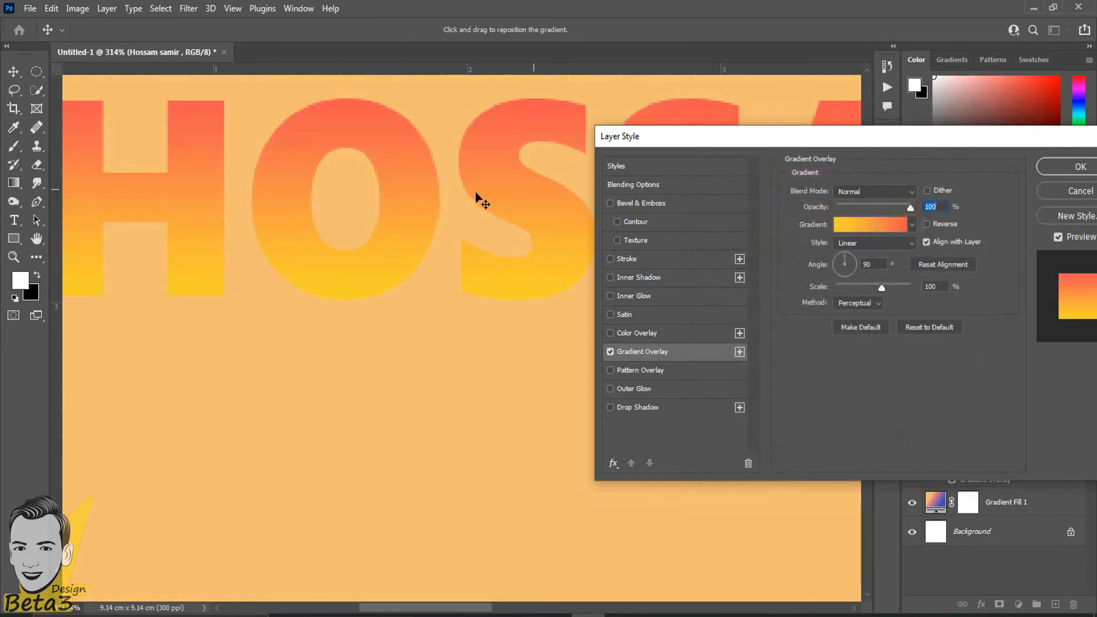
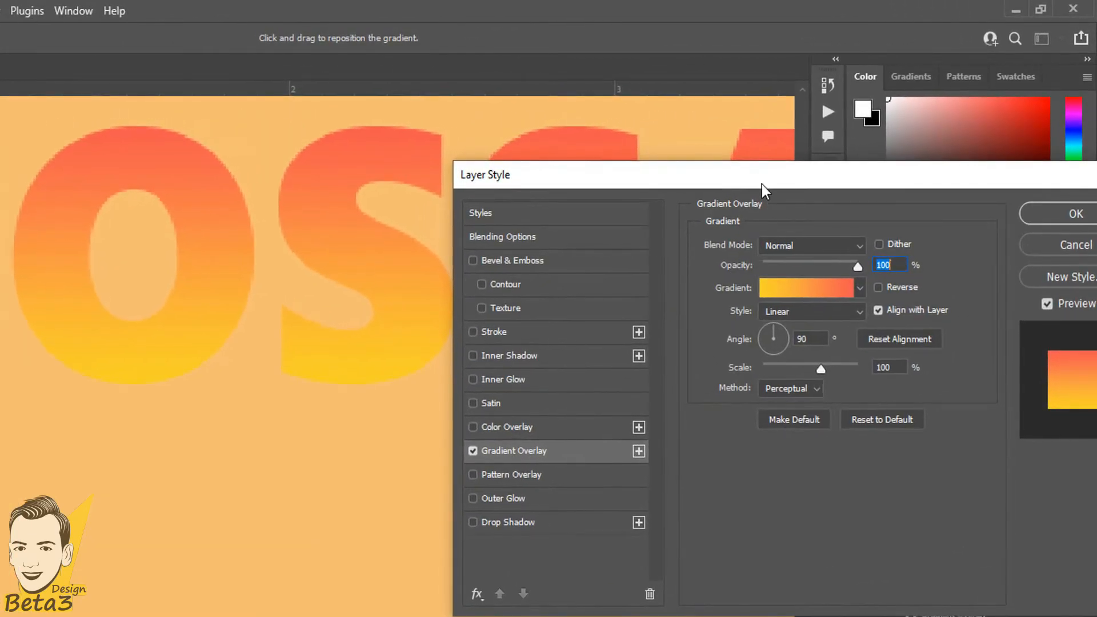
Lower the gradient overlay's opacity to about 29%, then restore it to full opacity.
left_click_drag(762, 184, 476, 239)
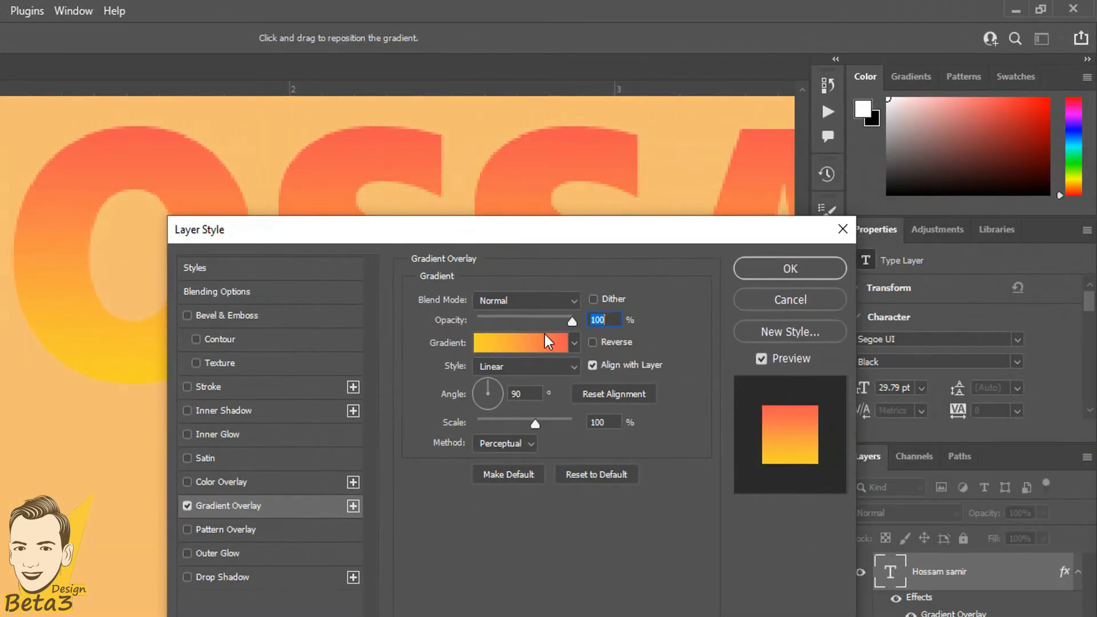
left_click_drag(569, 321, 477, 324)
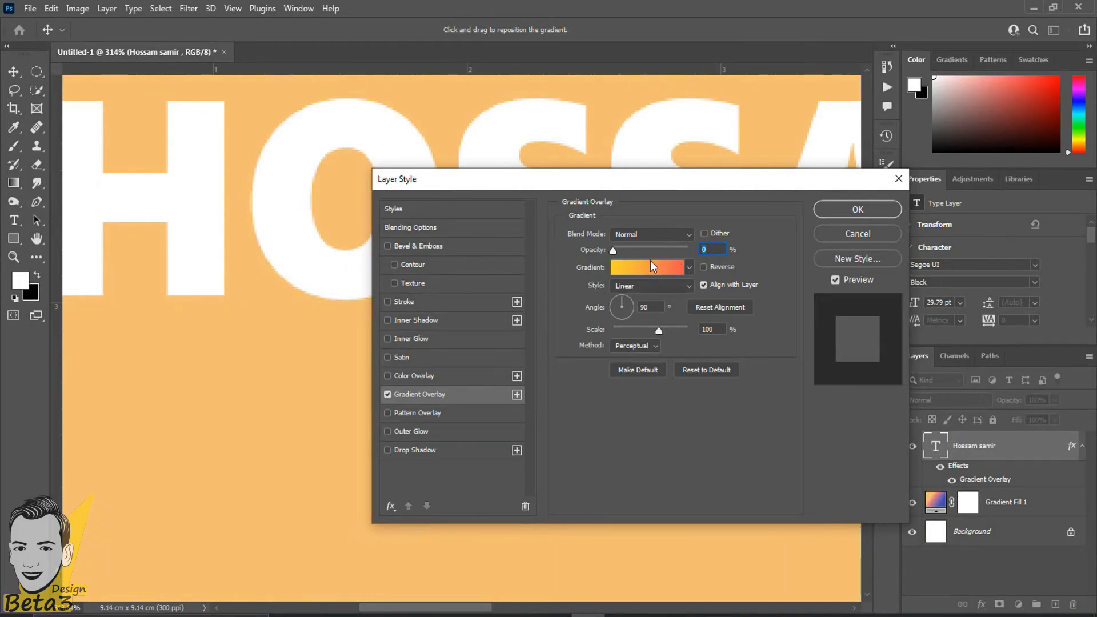
left_click_drag(612, 249, 635, 248)
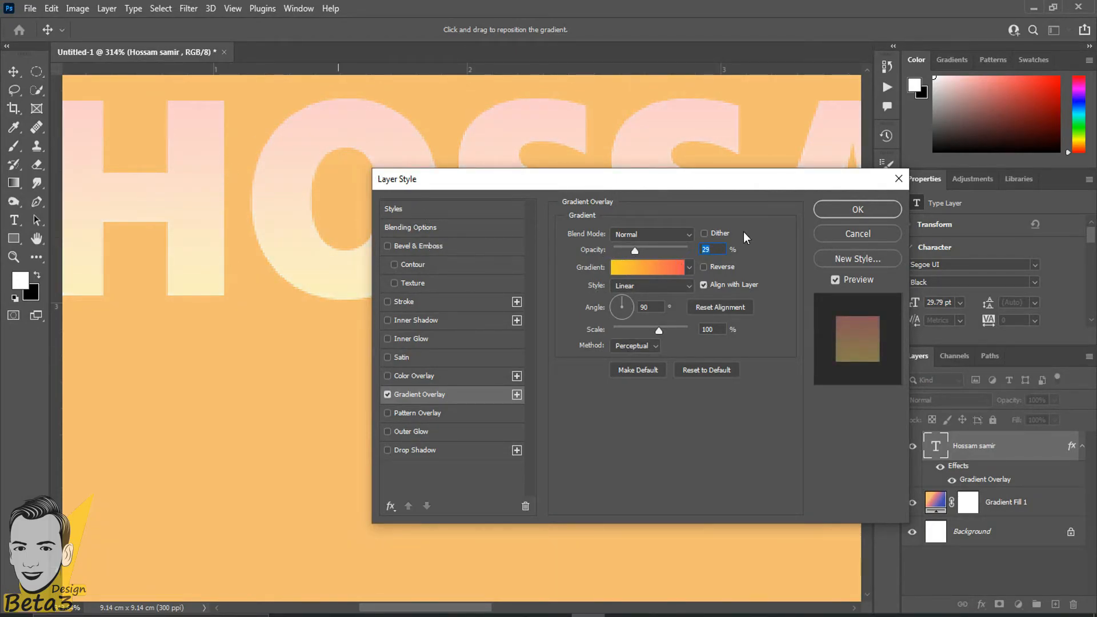
left_click_drag(636, 249, 705, 250)
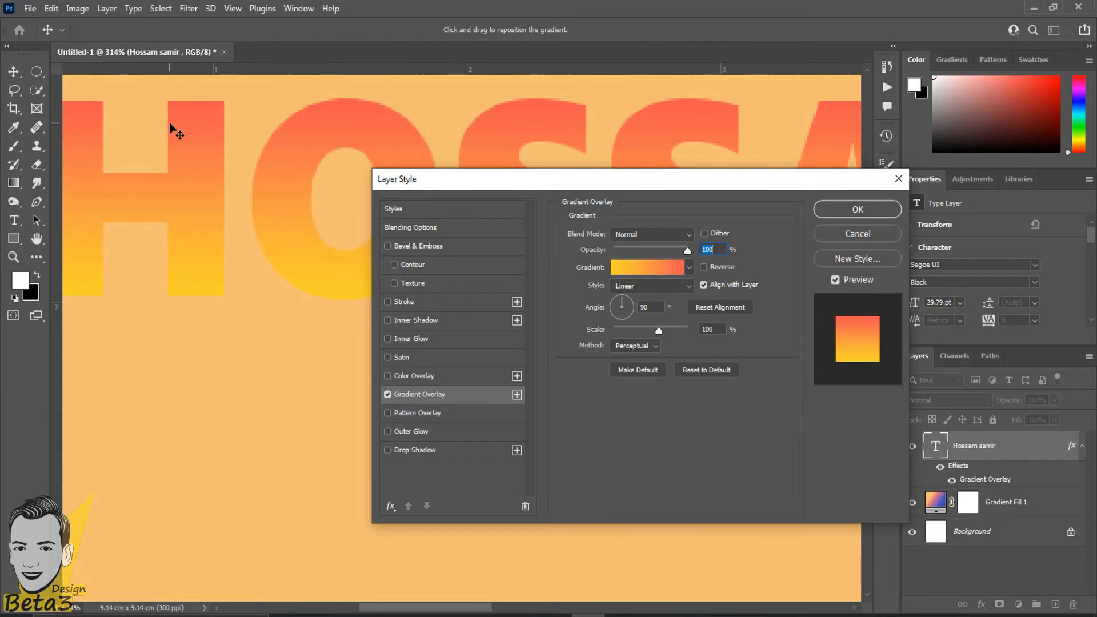
Preview the Radial gradient style and shrink the overlay scale to 37%.
left_click(628, 287)
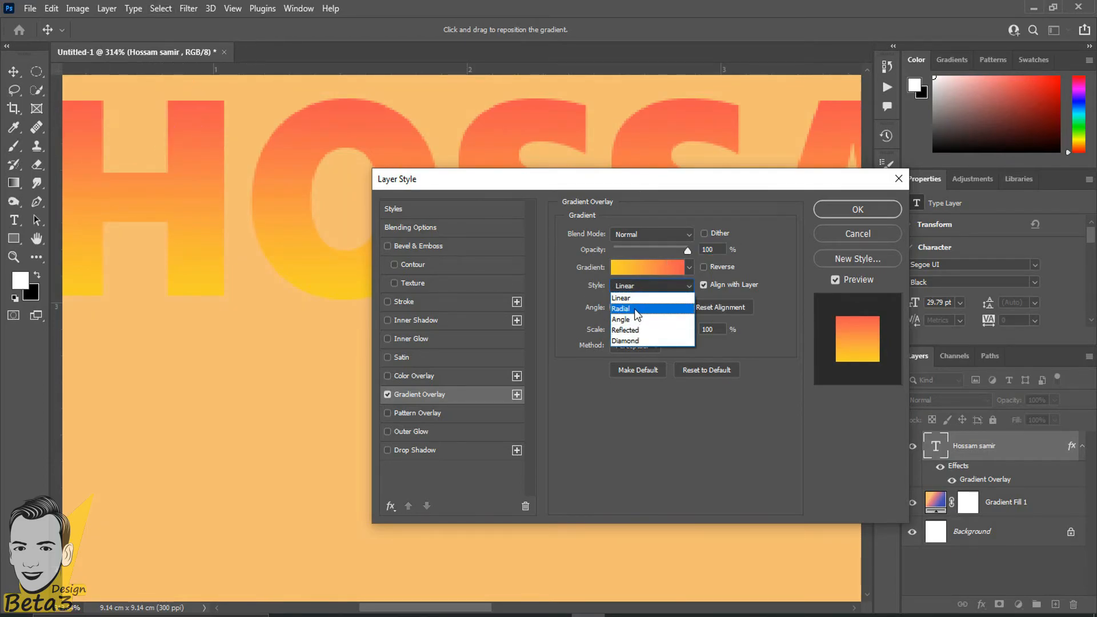
left_click(634, 308)
left_click(646, 286)
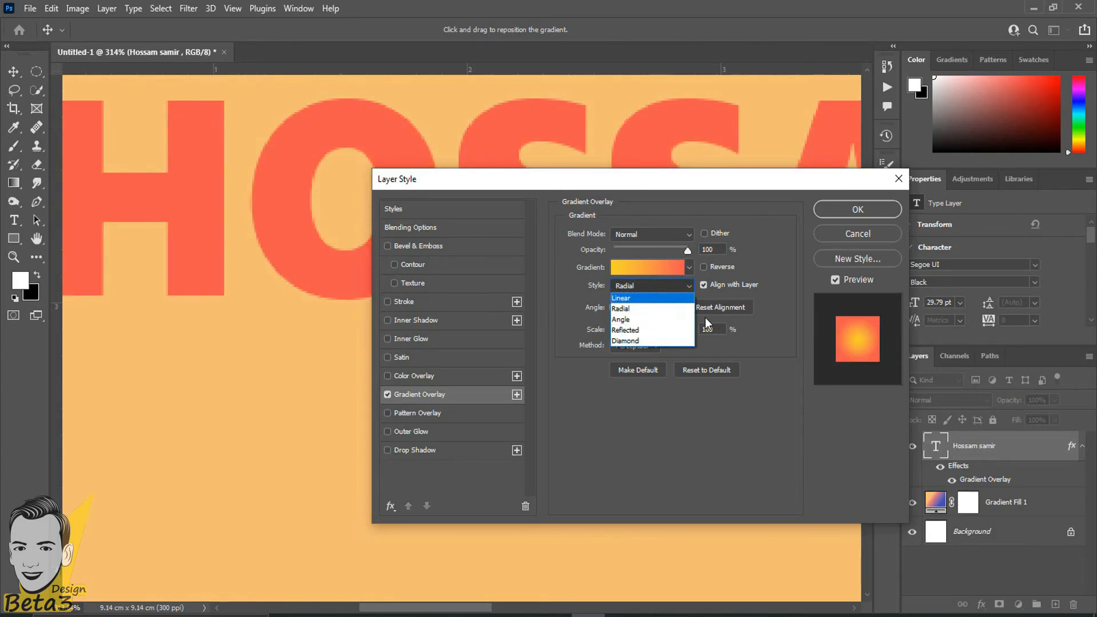
left_click(745, 365)
left_click_drag(655, 326, 626, 334)
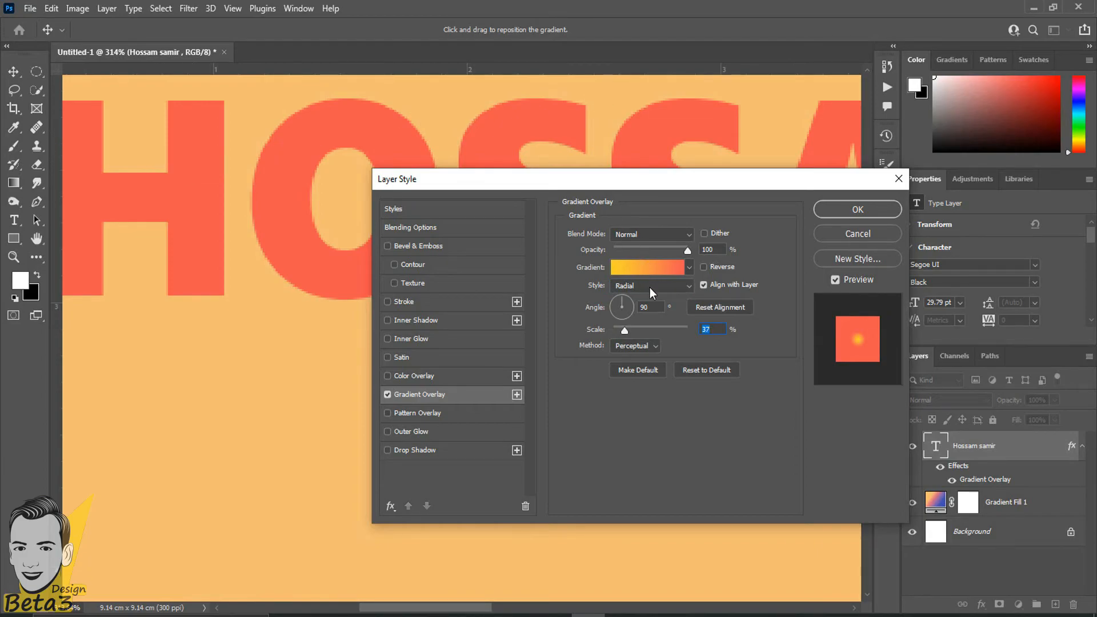
Try the Diamond style, then set the gradient style back to Linear.
left_click(649, 286)
left_click(627, 341)
left_click(643, 287)
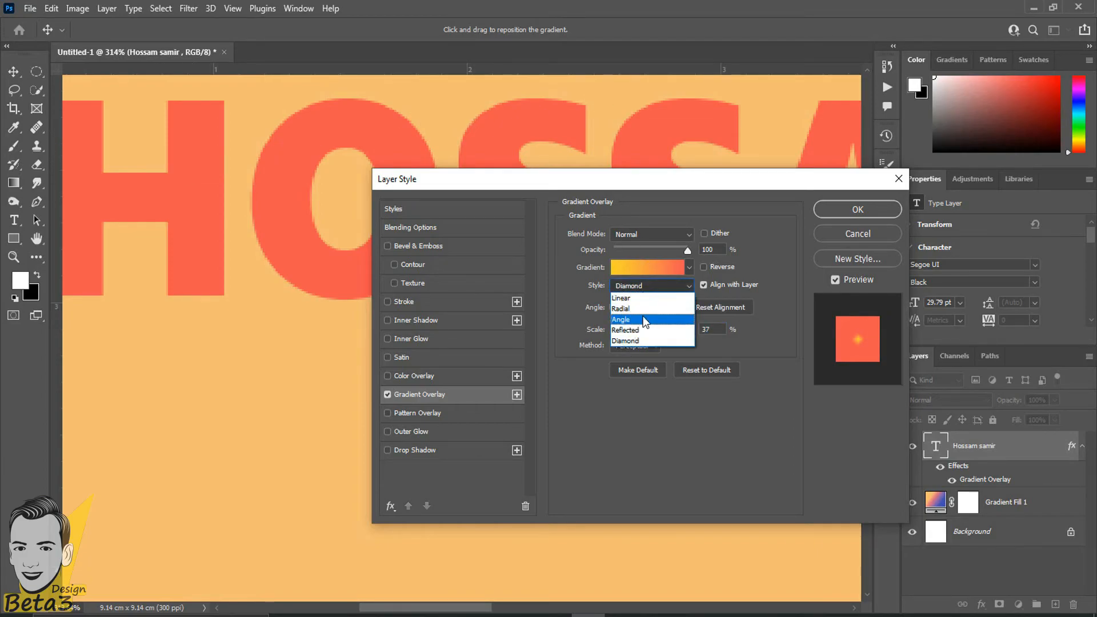
left_click(625, 297)
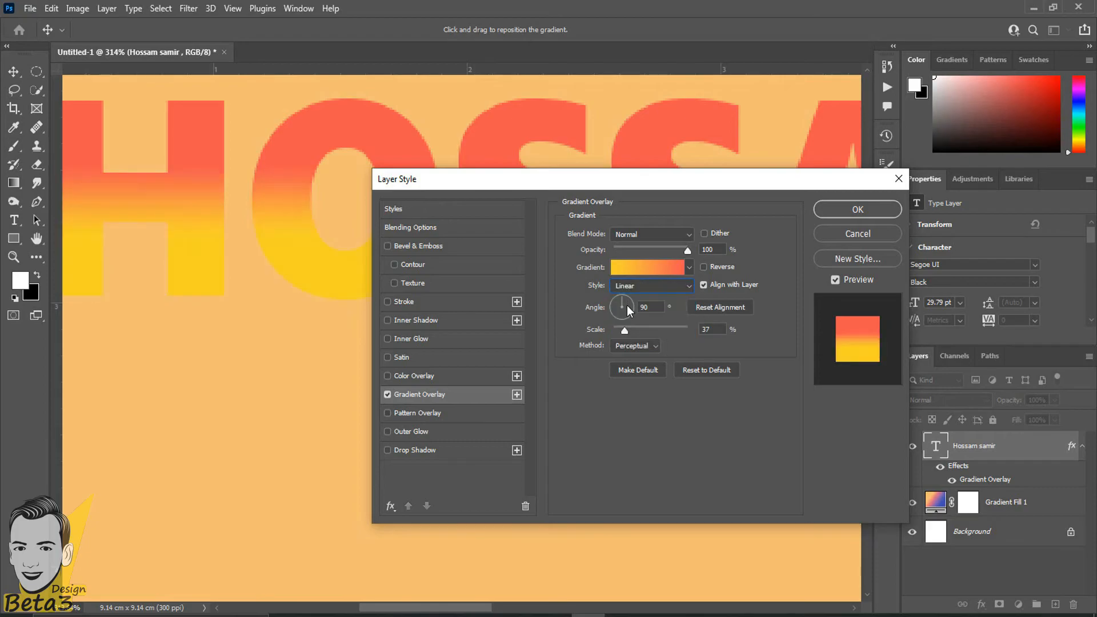
Rotate the gradient overlay's angle through several values, settling on 135°.
left_click_drag(627, 305, 674, 266)
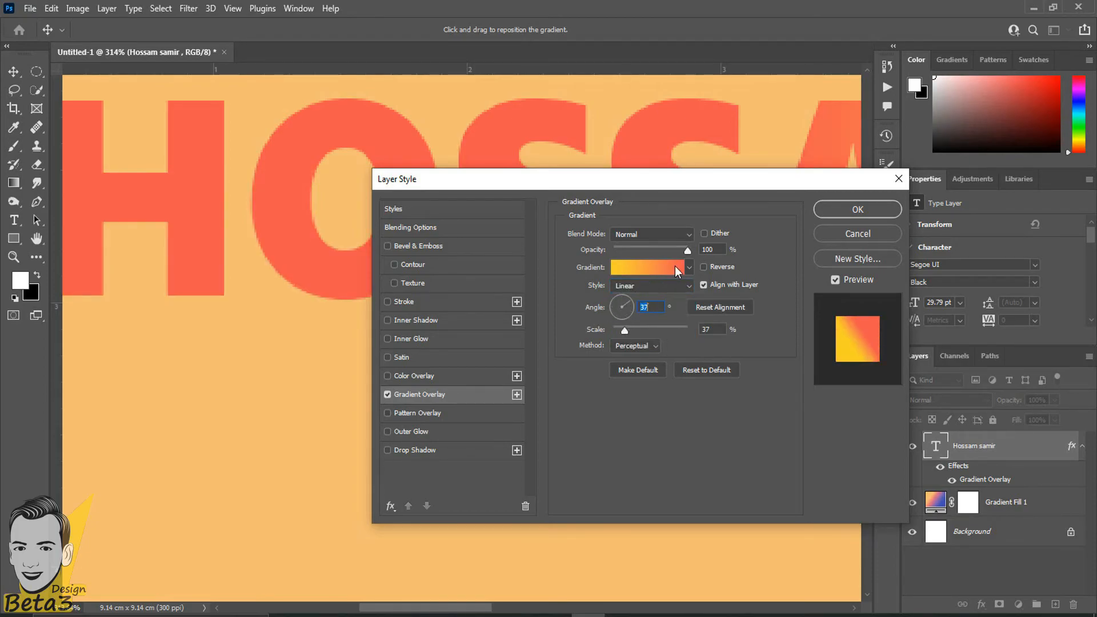
left_click_drag(625, 307, 617, 296)
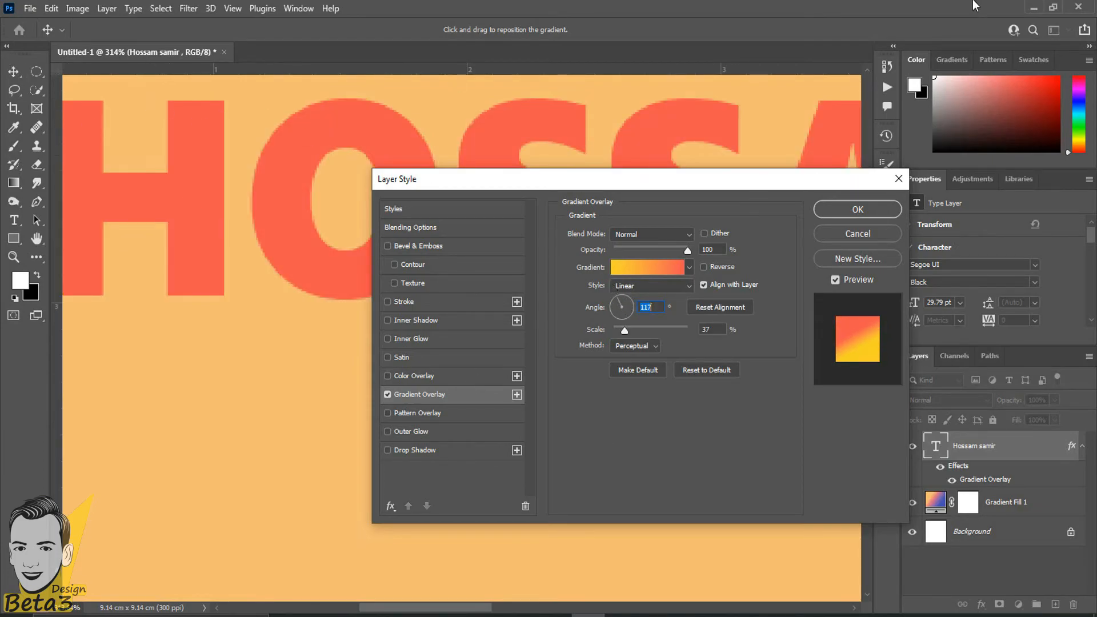
type("79")
key("Up")
key("Up")
key("Up")
key("Up")
key("Up")
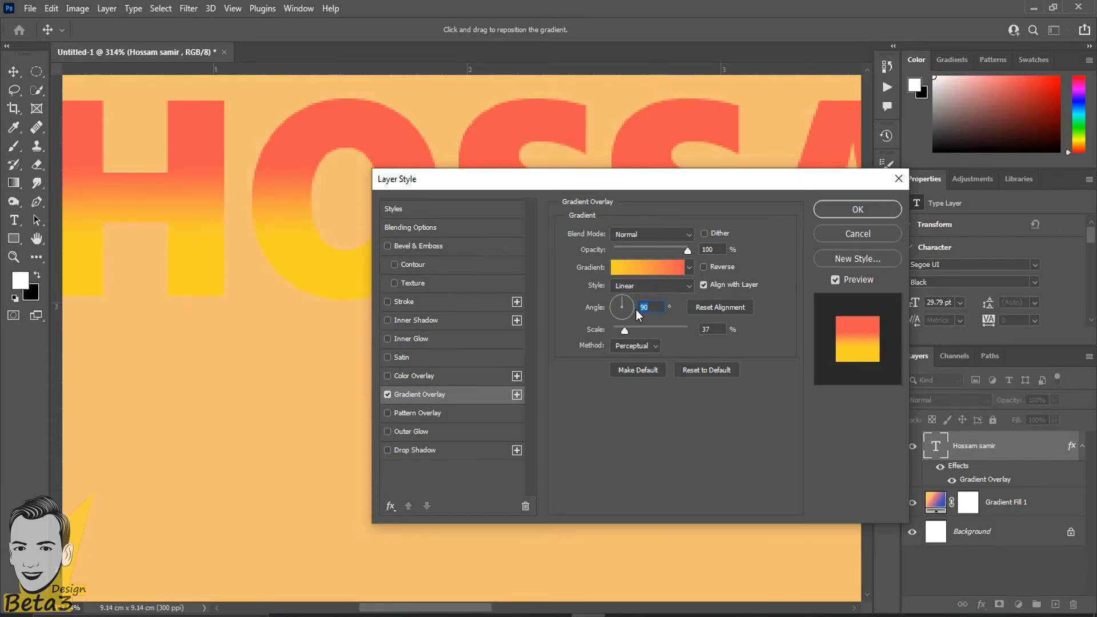
type("120")
left_click_drag(613, 277, 636, 285)
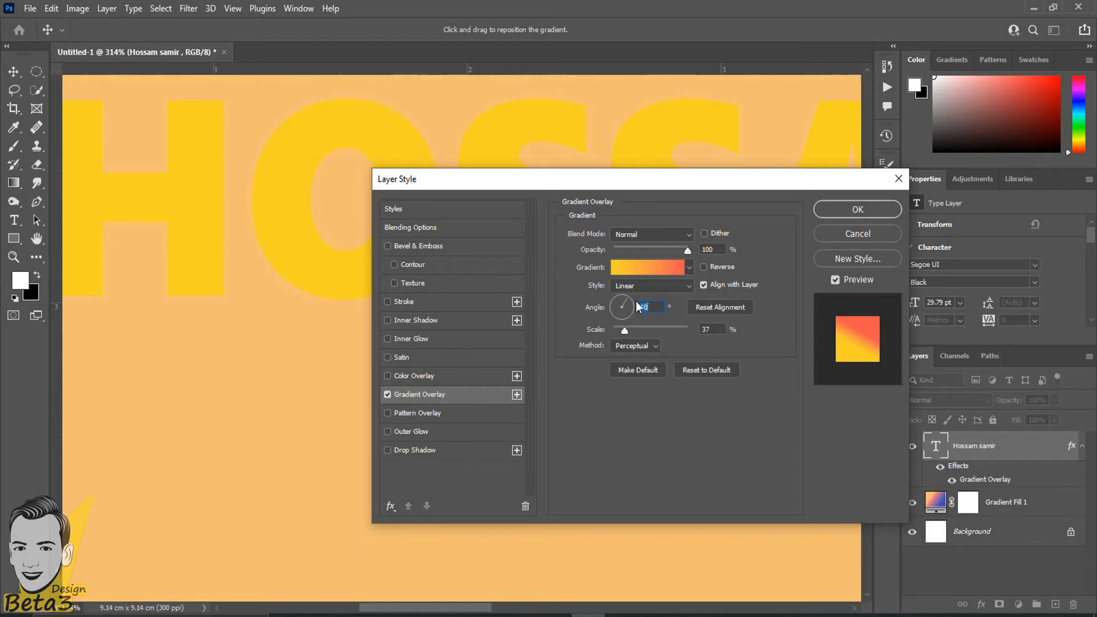
left_click_drag(630, 303, 600, 288)
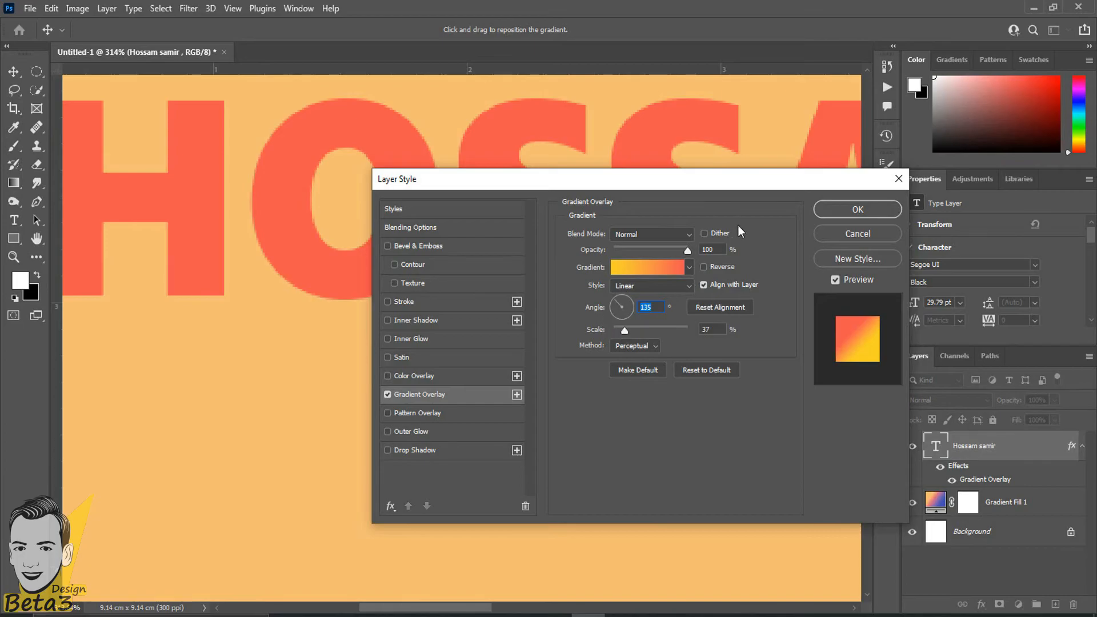
Keep the blend mode Normal, apply the overlay, and view the rest of the name.
left_click(653, 234)
left_click(653, 234)
left_click(883, 209)
scroll(550, 428, "down", 4)
left_click_drag(572, 394, 441, 326)
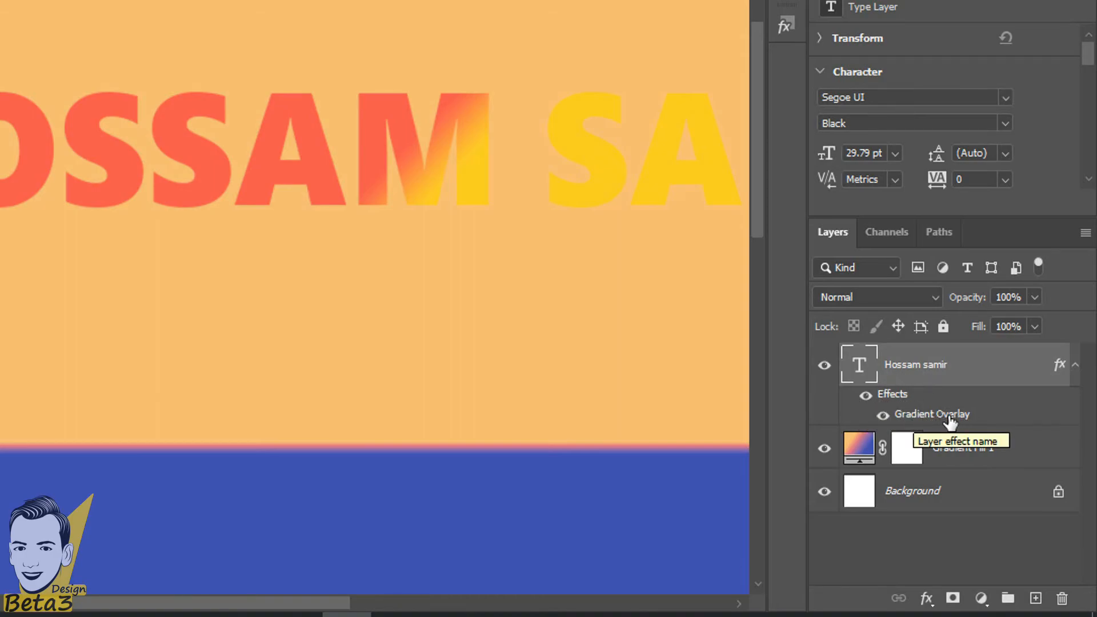
double_click(898, 417)
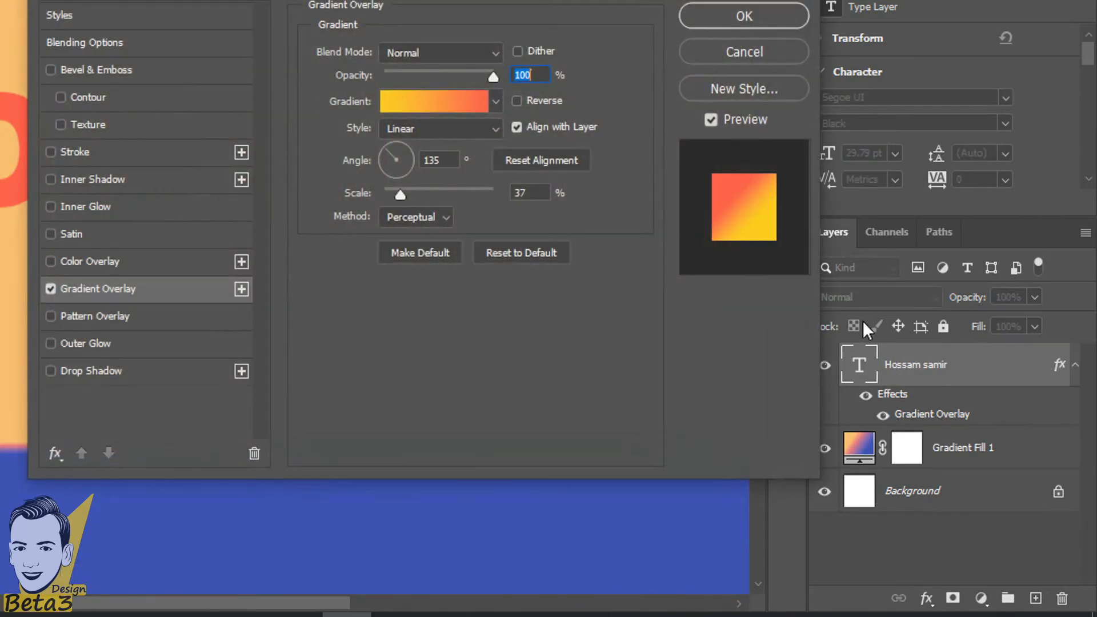
left_click(754, 62)
left_click(883, 416)
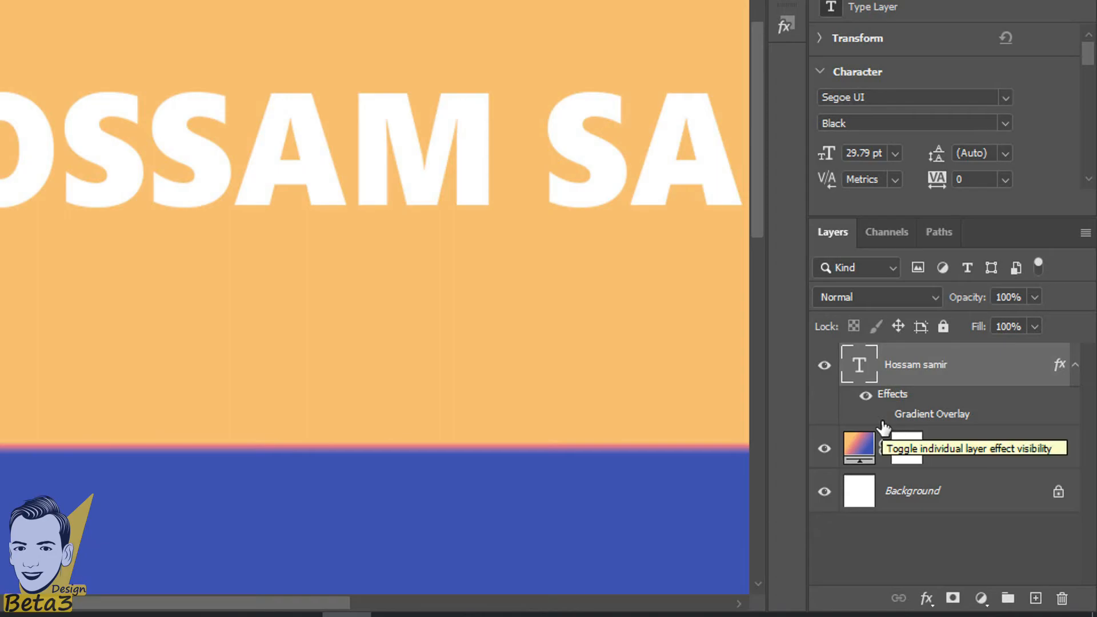
left_click(883, 416)
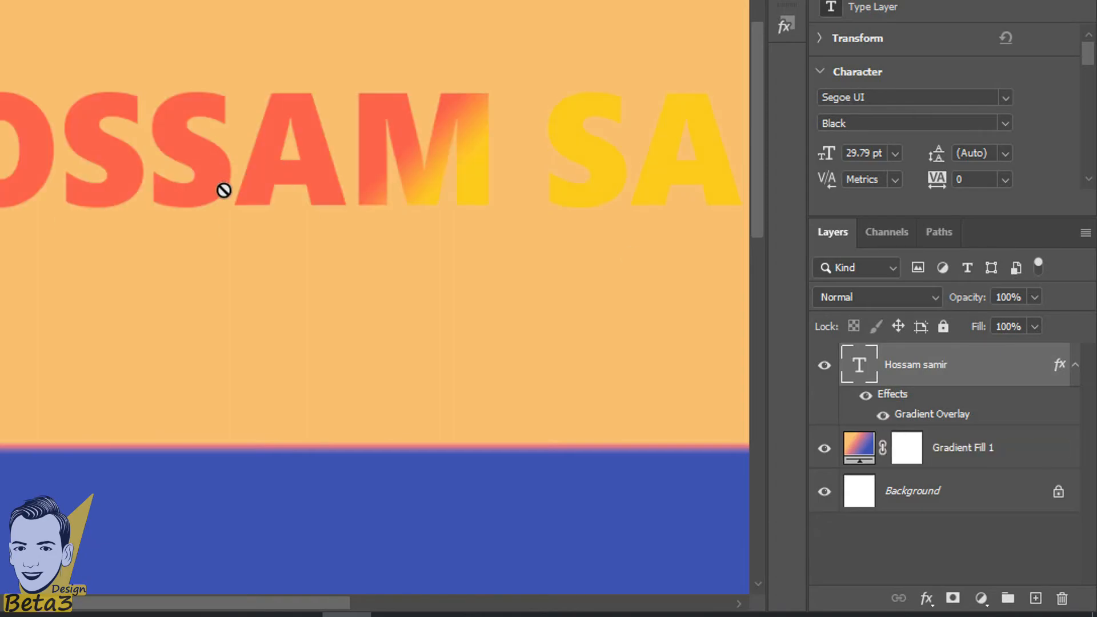
scroll(229, 219, "down", 2)
scroll(230, 219, "down", 4)
left_click_drag(192, 255, 109, 226)
scroll(126, 240, "up", 3)
scroll(125, 240, "up", 1)
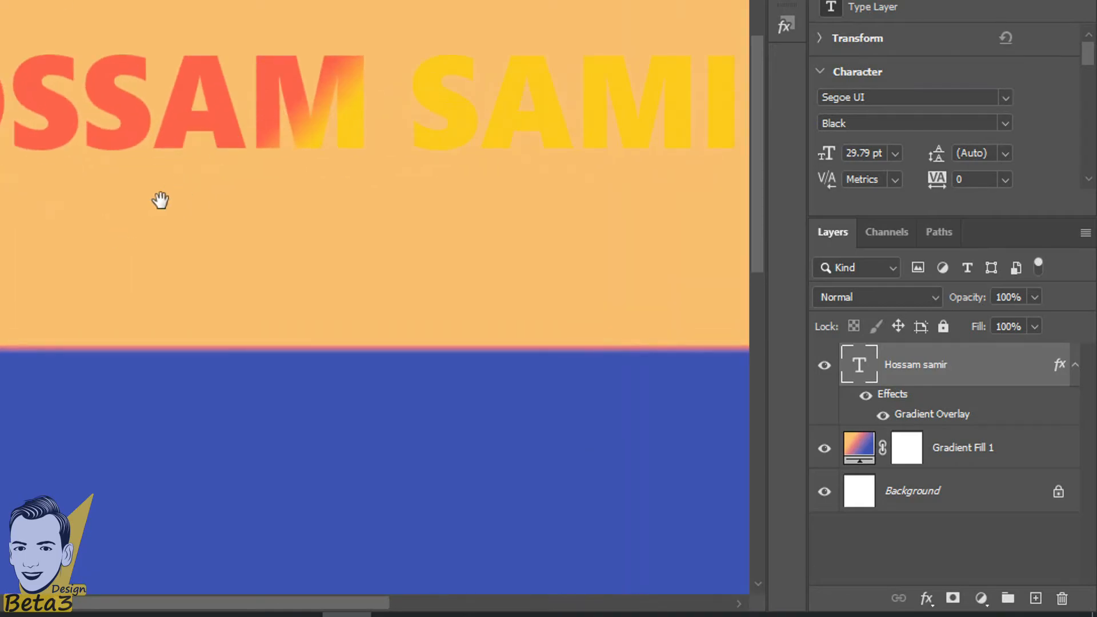
left_click_drag(186, 186, 92, 221)
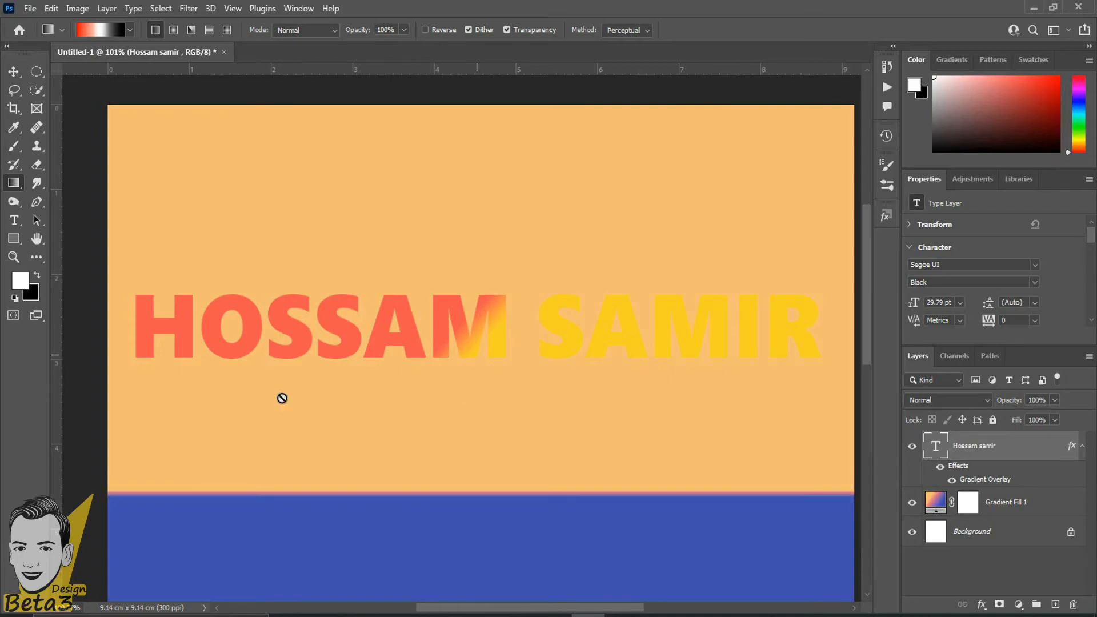
left_click(939, 465)
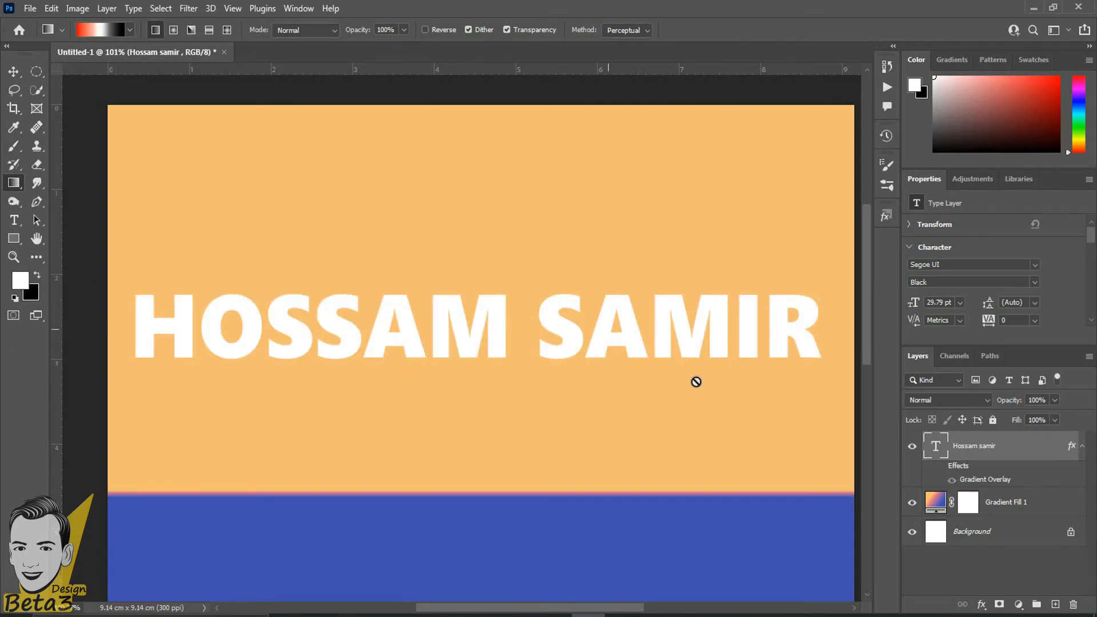
left_click(940, 467)
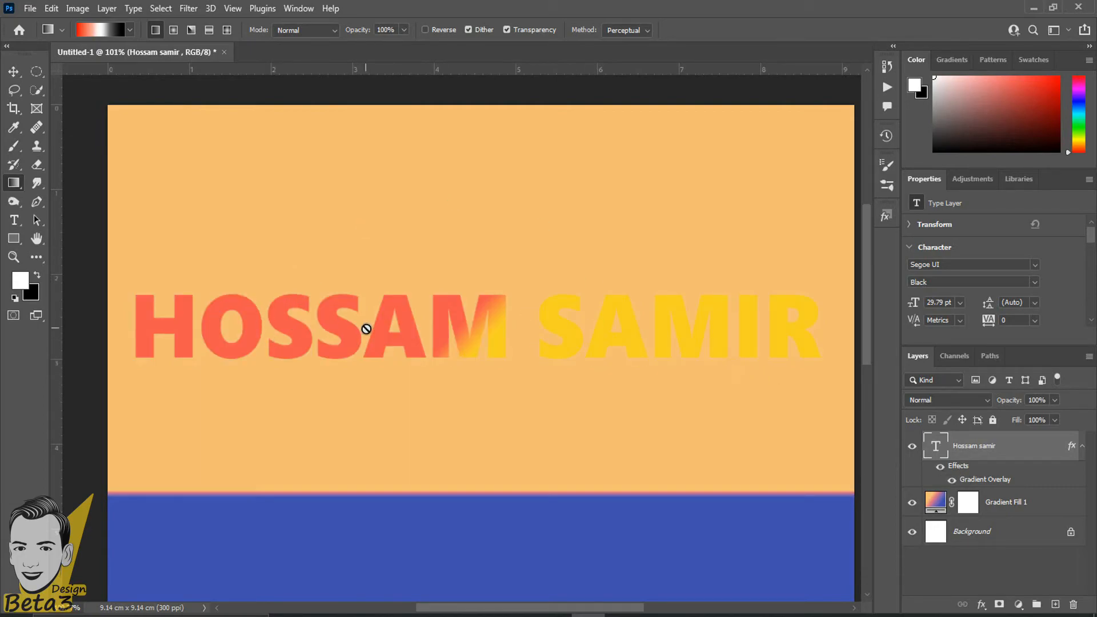
scroll(238, 361, "down", 1)
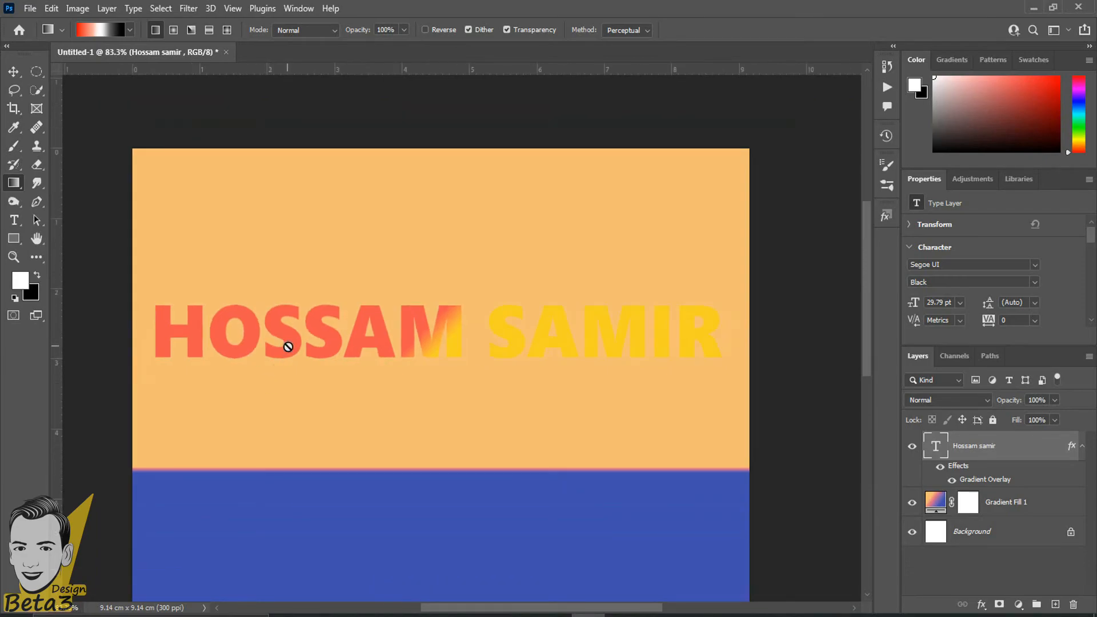
In the Gradient Overlay's editor, change the starting colour stop to black.
double_click(982, 483)
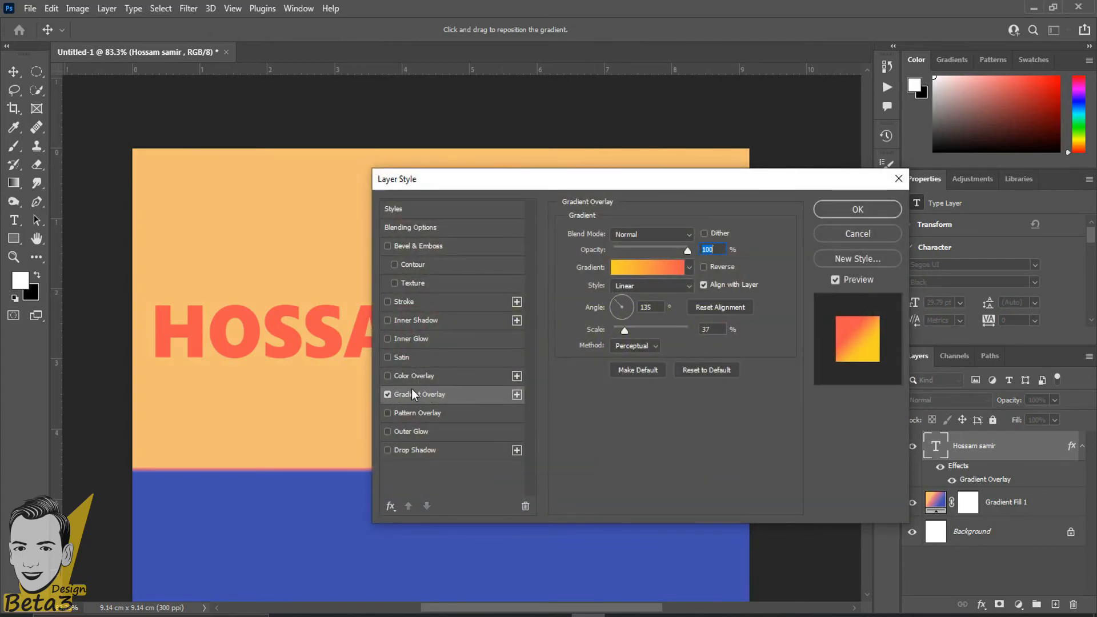
left_click(636, 268)
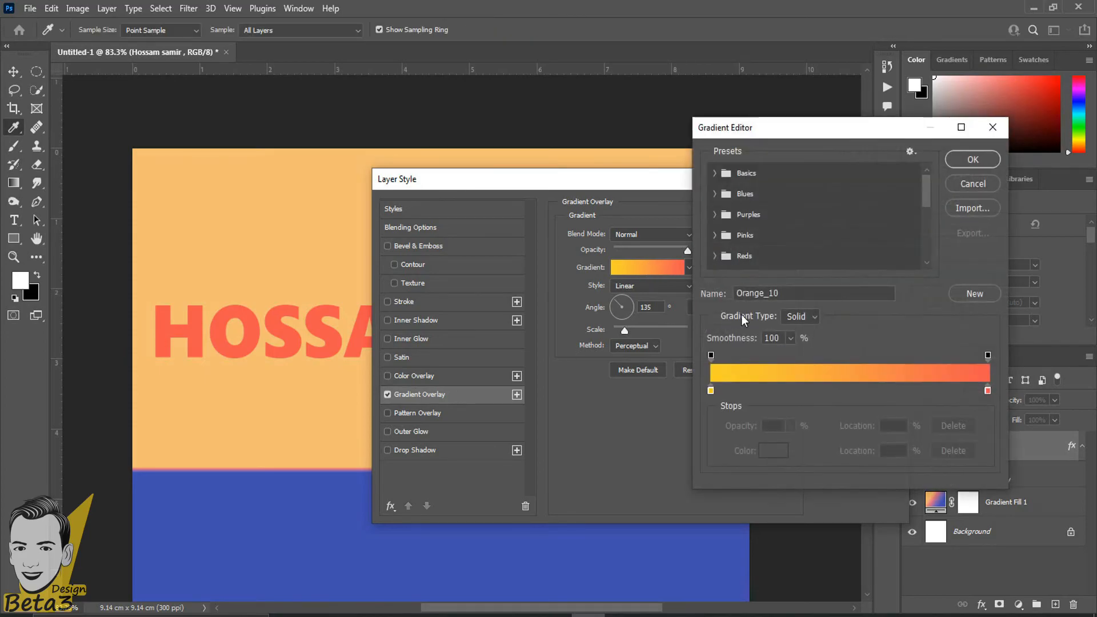
left_click(711, 391)
left_click(772, 451)
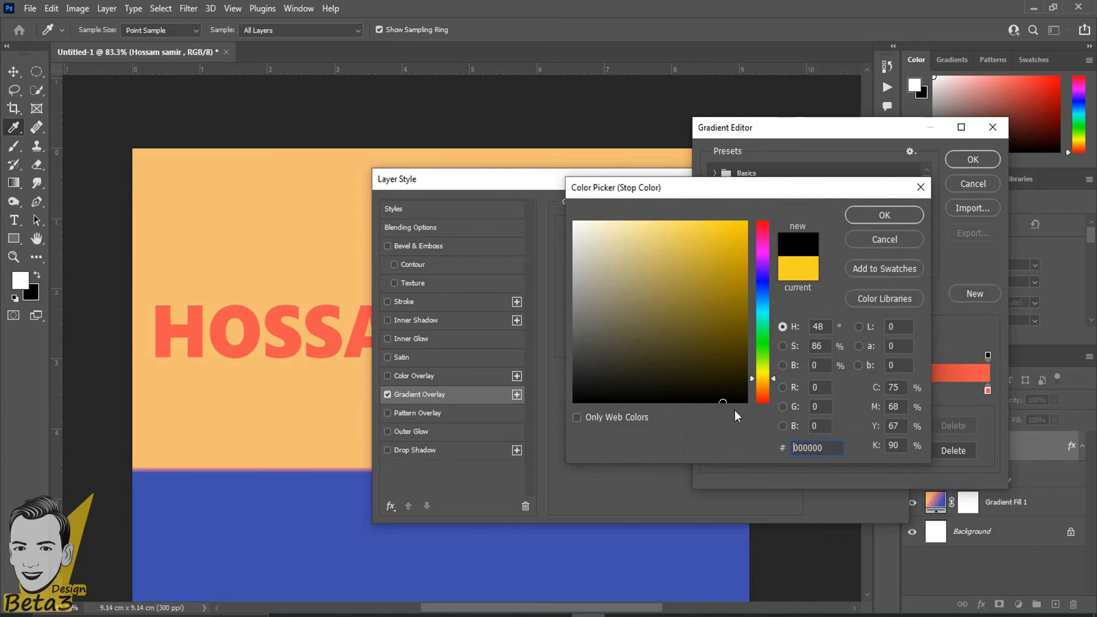
left_click(880, 215)
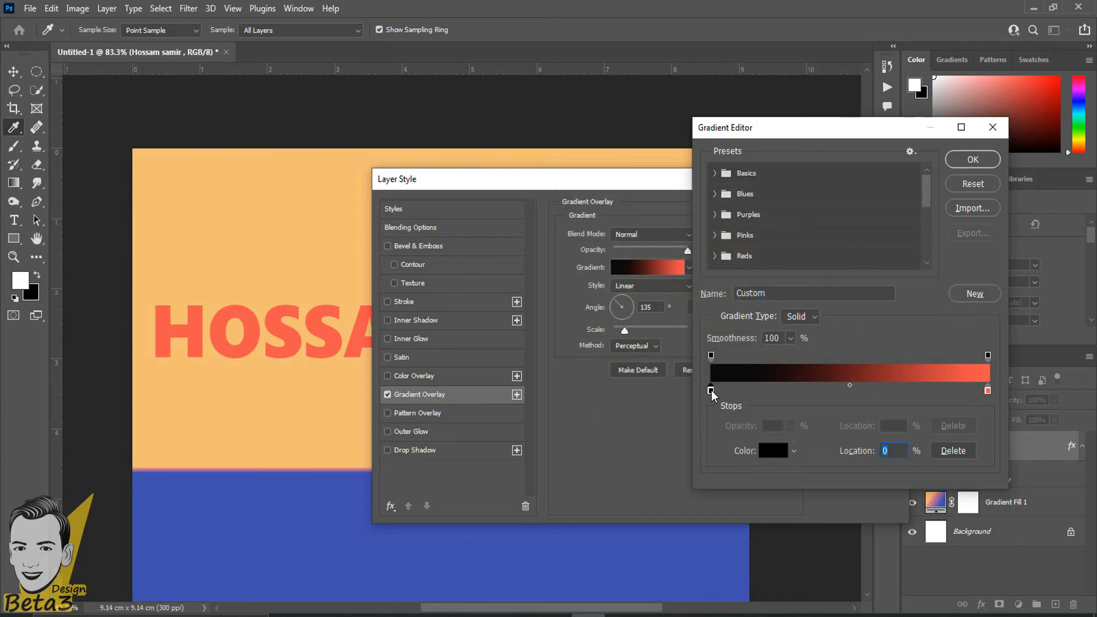
Add a new colour stop near 25% and colour it dark red.
left_click(779, 391)
mouse_move(781, 392)
left_mouse_down()
mouse_move(792, 352)
mouse_move(769, 403)
mouse_move(779, 400)
left_mouse_up()
left_click(780, 455)
left_click(737, 345)
left_click(871, 214)
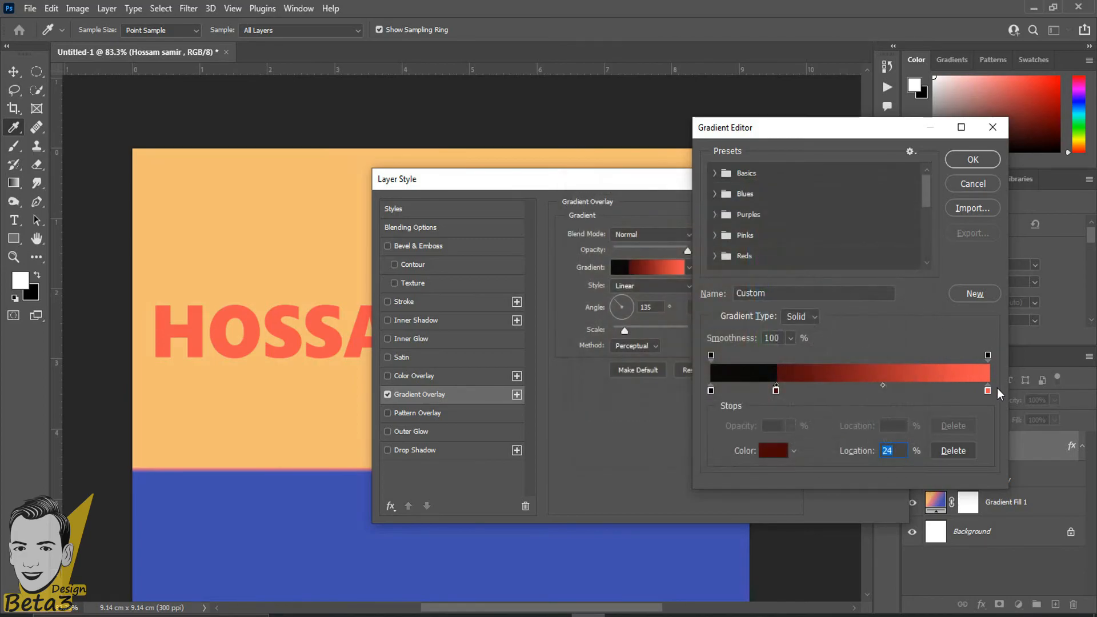
Add a stop at 54%, colour it dark olive, and accept the edited gradient.
left_click_drag(868, 392, 861, 394)
left_click(773, 450)
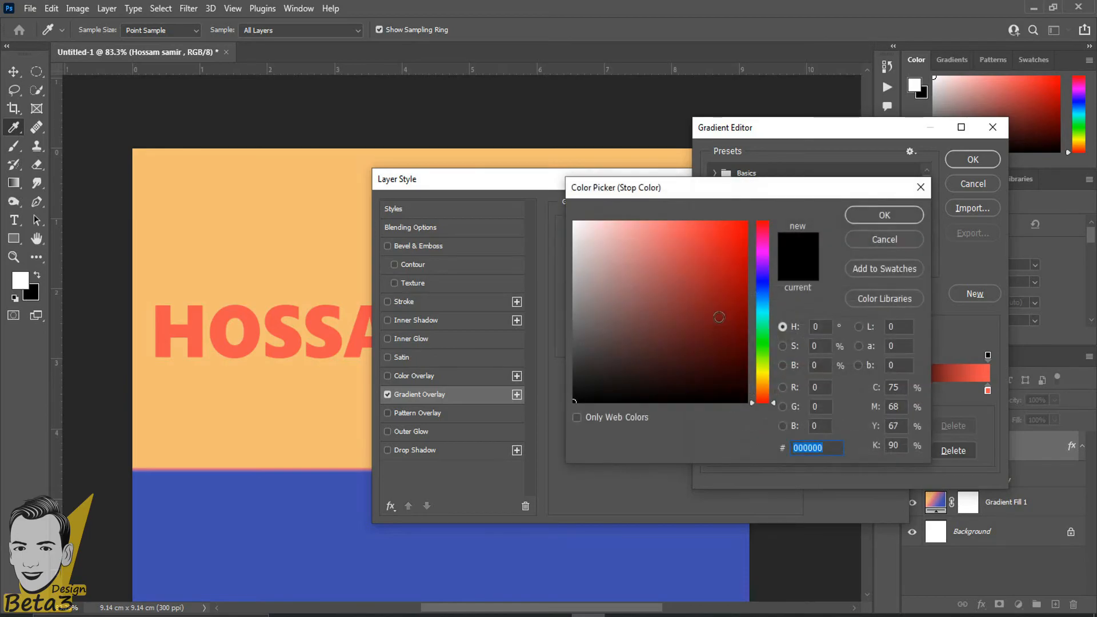
left_click(733, 245)
left_click_drag(763, 337, 763, 373)
mouse_move(737, 255)
left_mouse_down()
mouse_move(734, 339)
mouse_move(724, 329)
left_mouse_up()
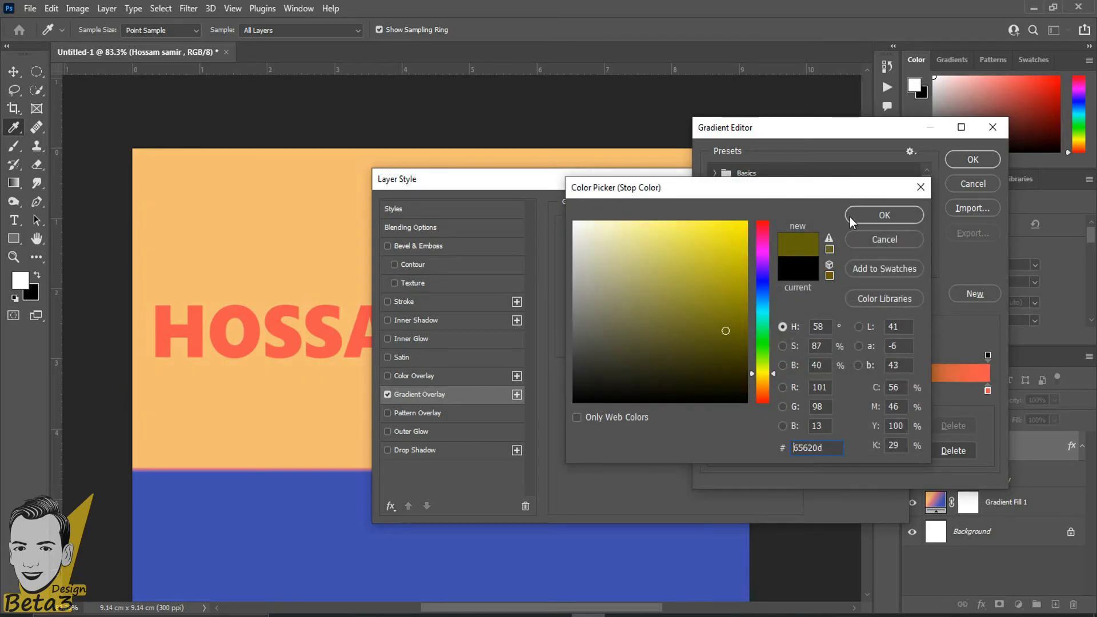
left_click(851, 217)
left_click(975, 161)
left_click_drag(665, 179, 999, 173)
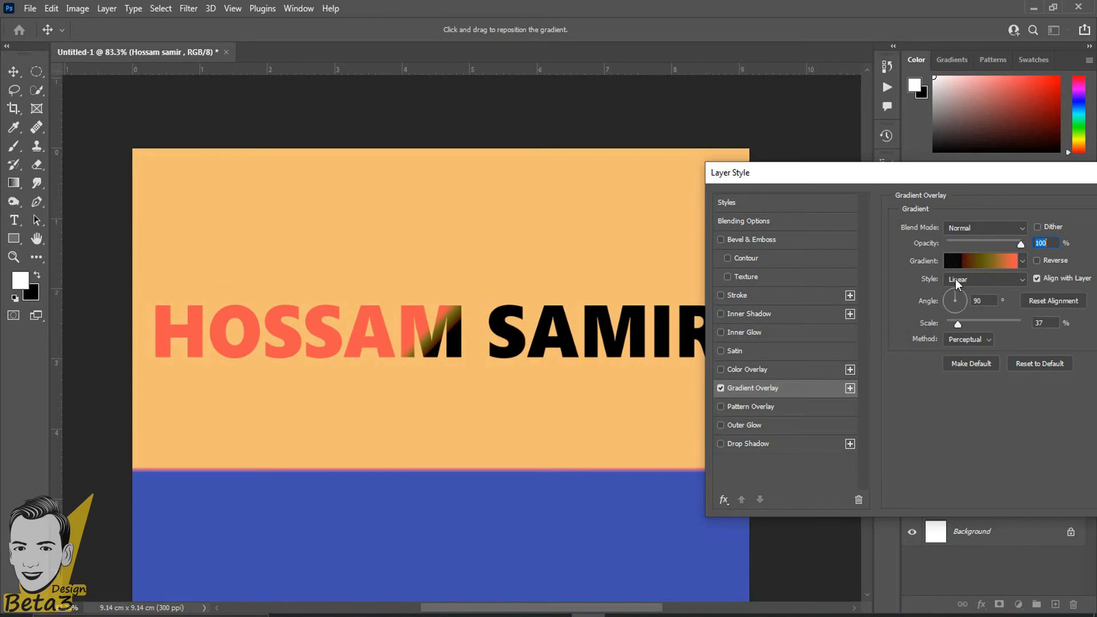
Set the overlay angle to 90° and its scale to 80%, then apply it.
key("Tab")
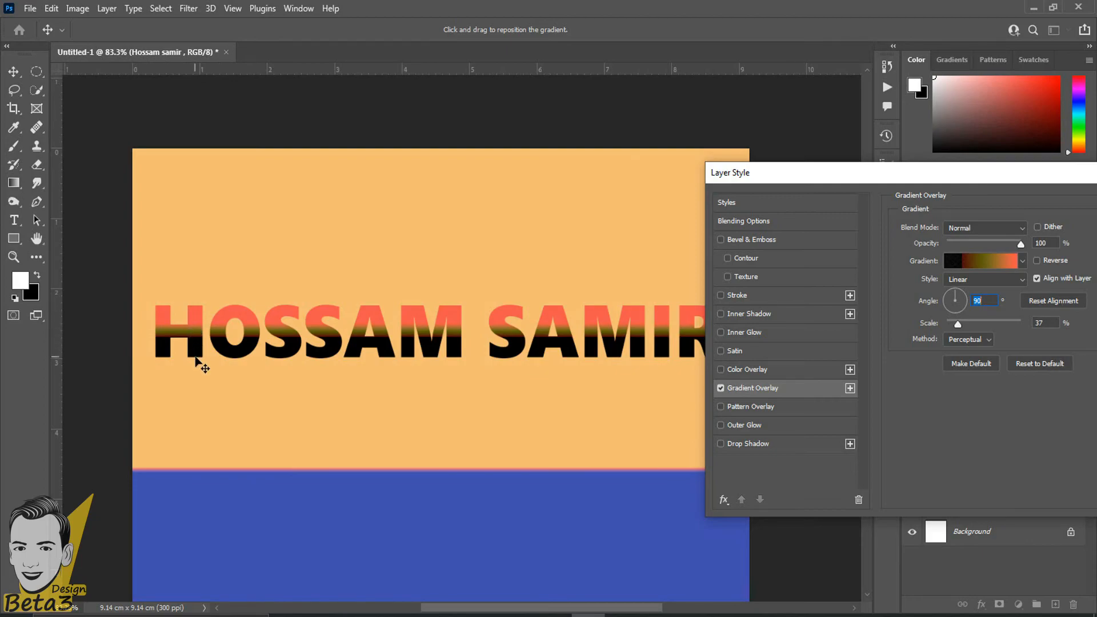
left_click_drag(957, 324, 981, 326)
left_click_drag(993, 325, 980, 326)
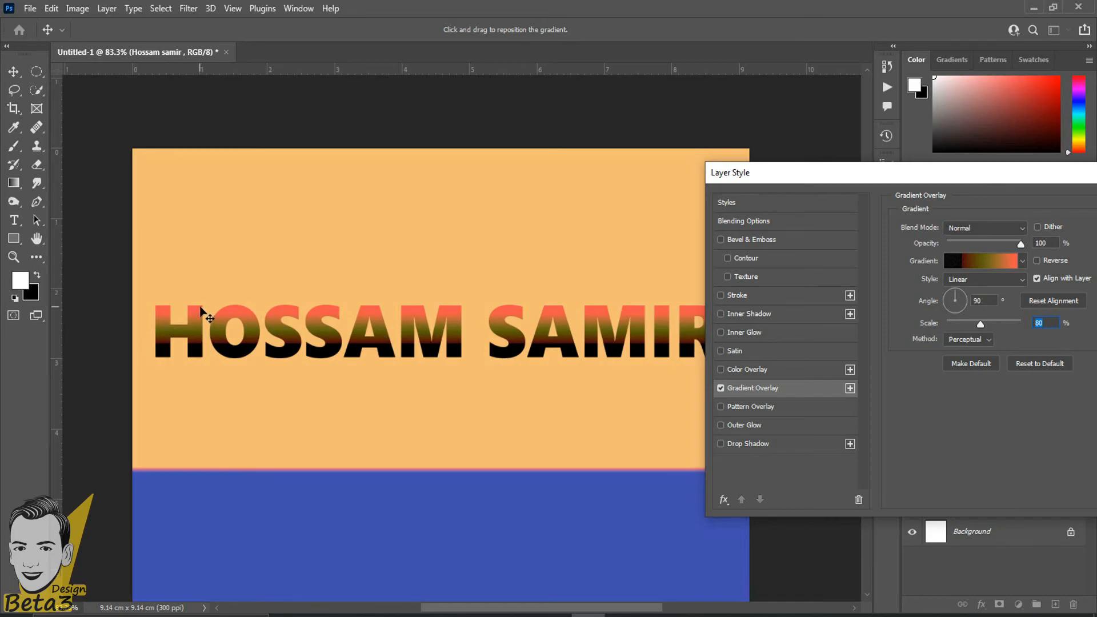
left_click_drag(904, 177, 235, 171)
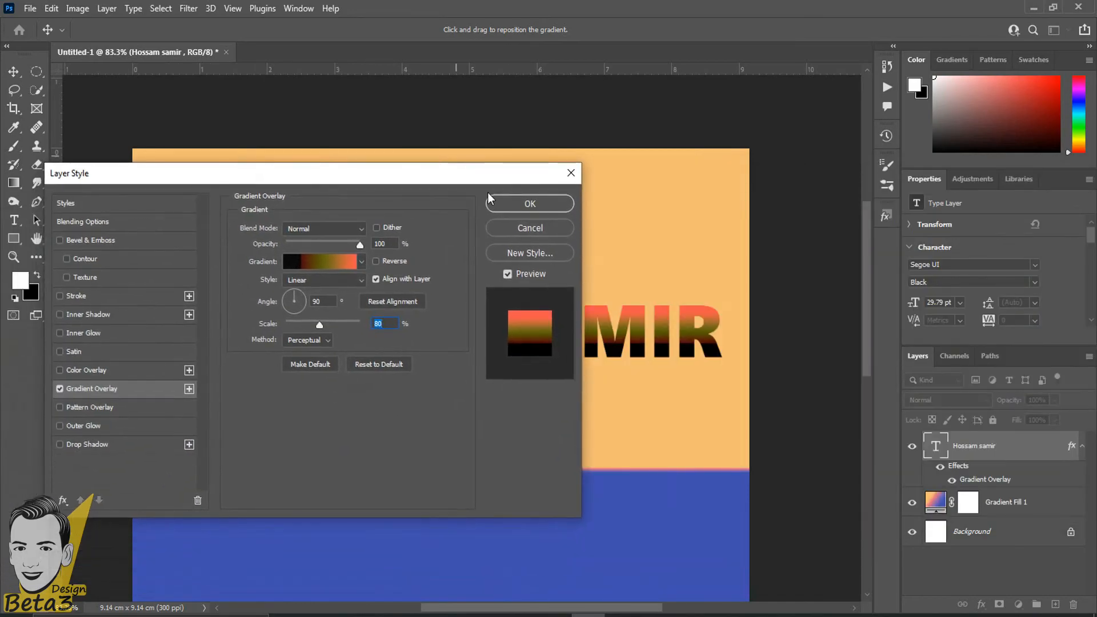
left_click(499, 210)
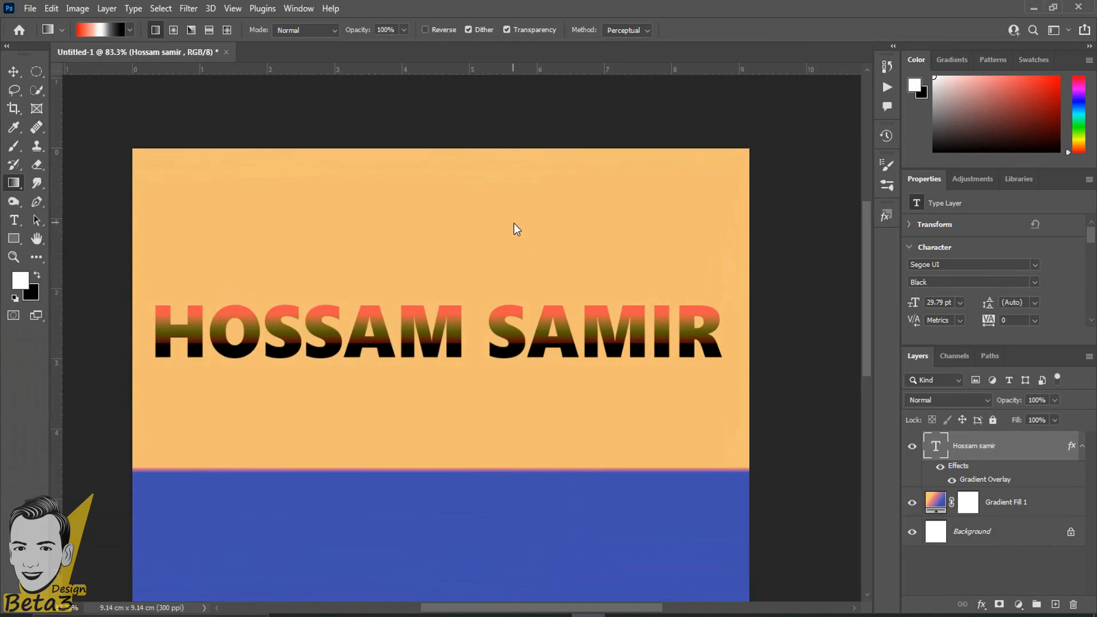
Hide the Gradient Overlay effect on the name layer and switch to the Move tool.
scroll(513, 223, "down", 1)
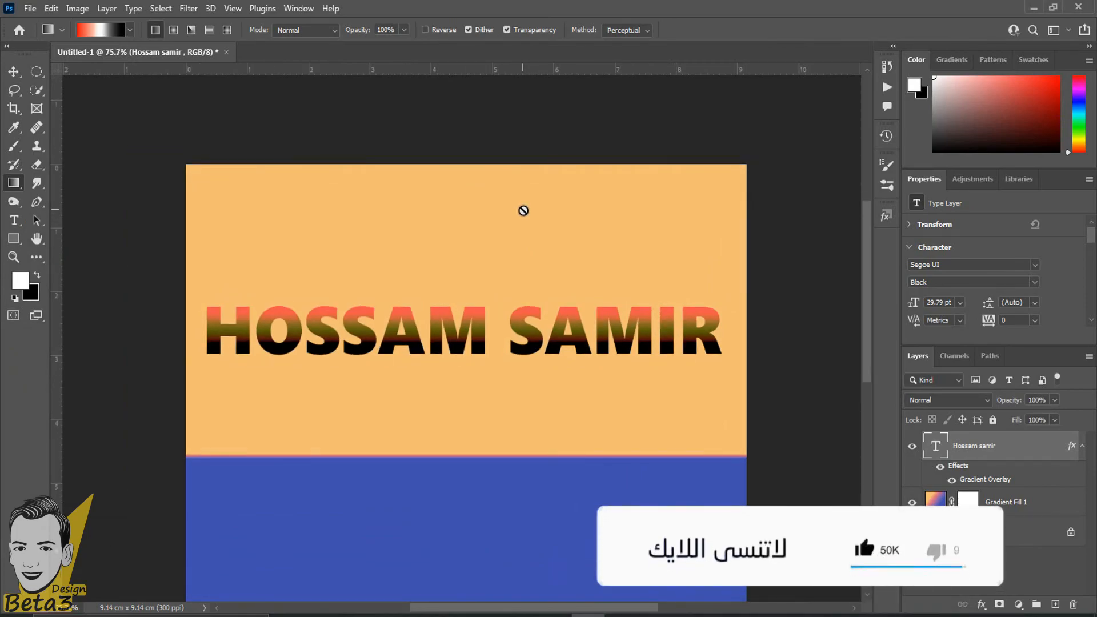
scroll(523, 210, "down", 1)
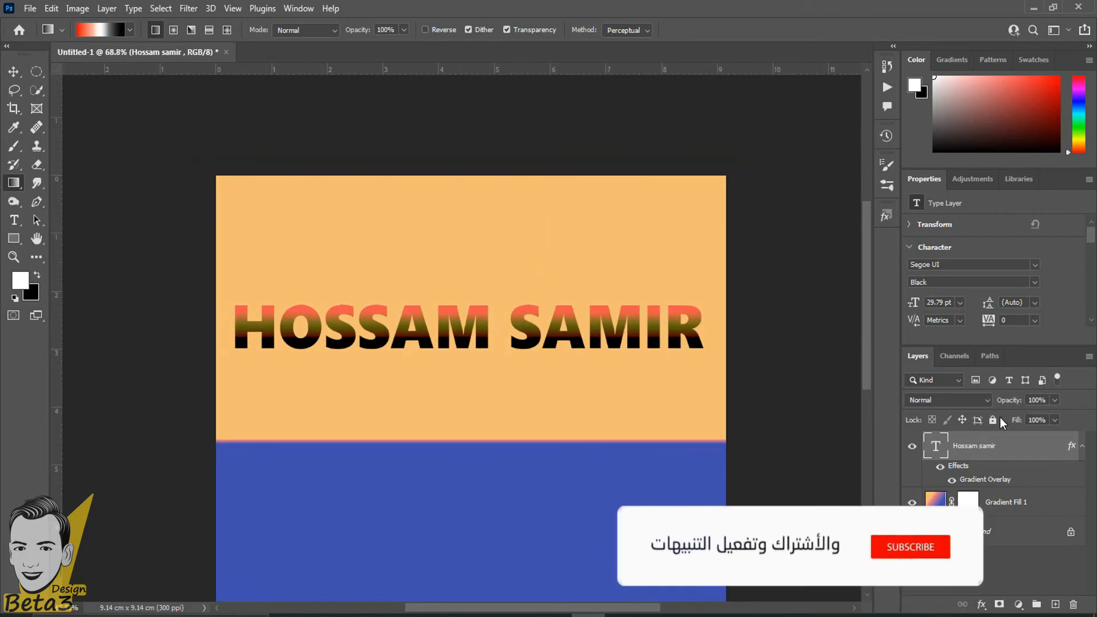
left_click(953, 483)
scroll(421, 350, "up", 2)
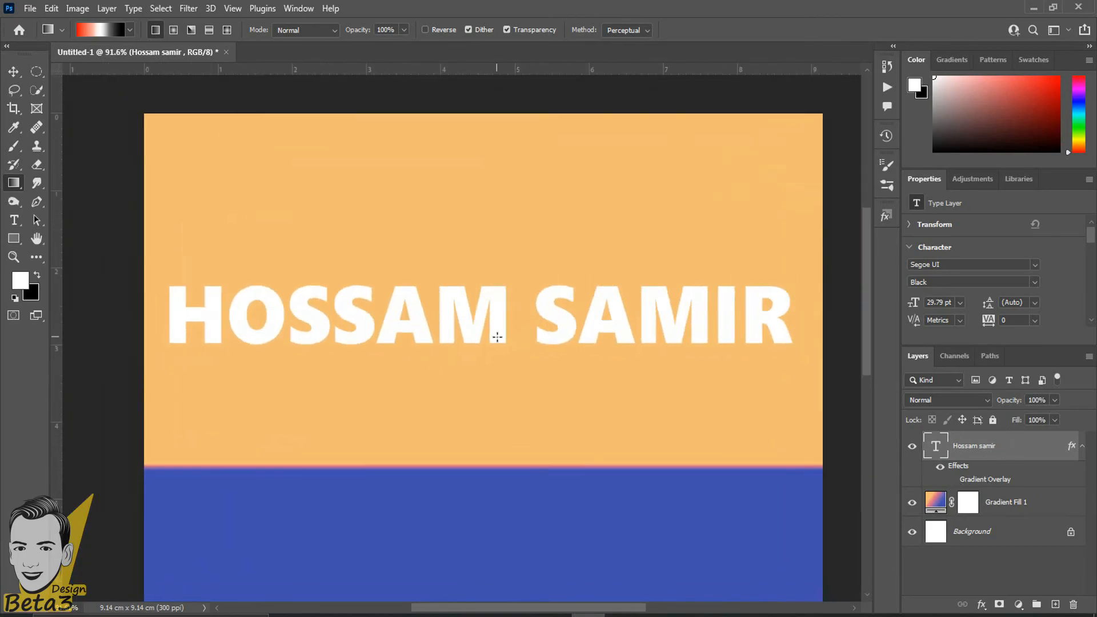
scroll(594, 553, "down", 2)
scroll(619, 455, "down", 3)
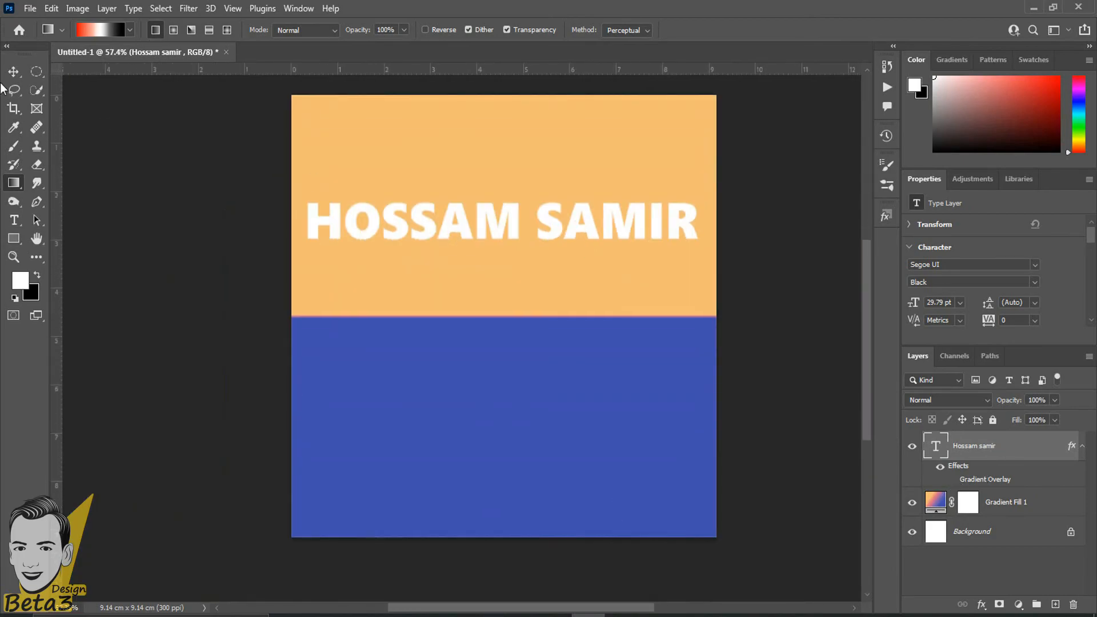
left_click(13, 71)
scroll(548, 182, "up", 2)
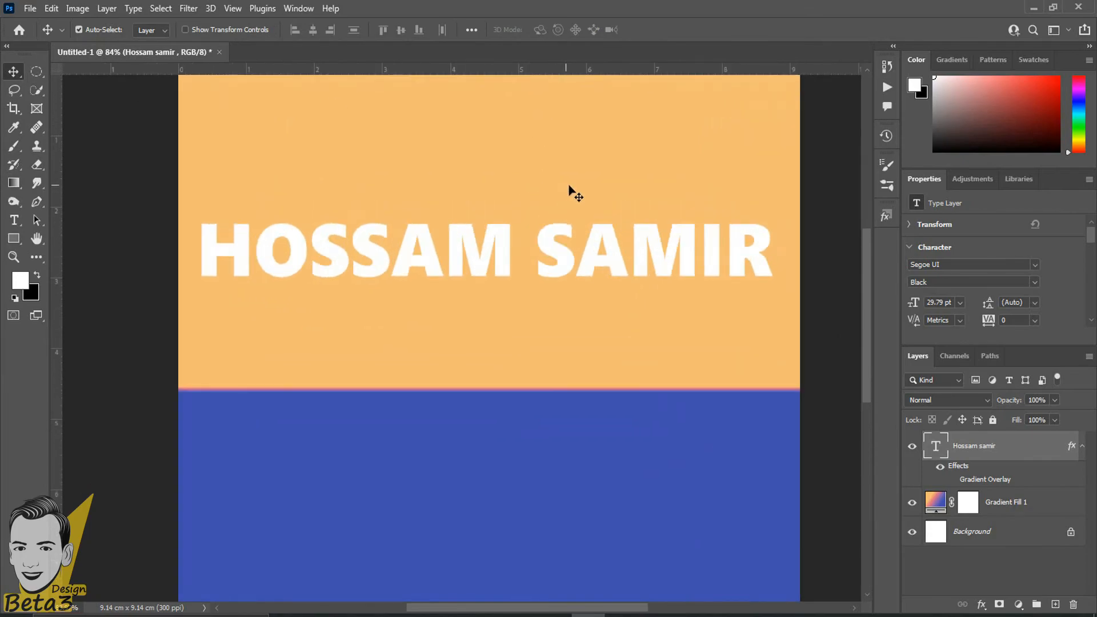
Free-transform the text down to about 79% and move it near the canvas top.
key("ctrl+t")
left_click_drag(792, 212, 730, 225)
left_click_drag(489, 261, 485, 128)
key("Return")
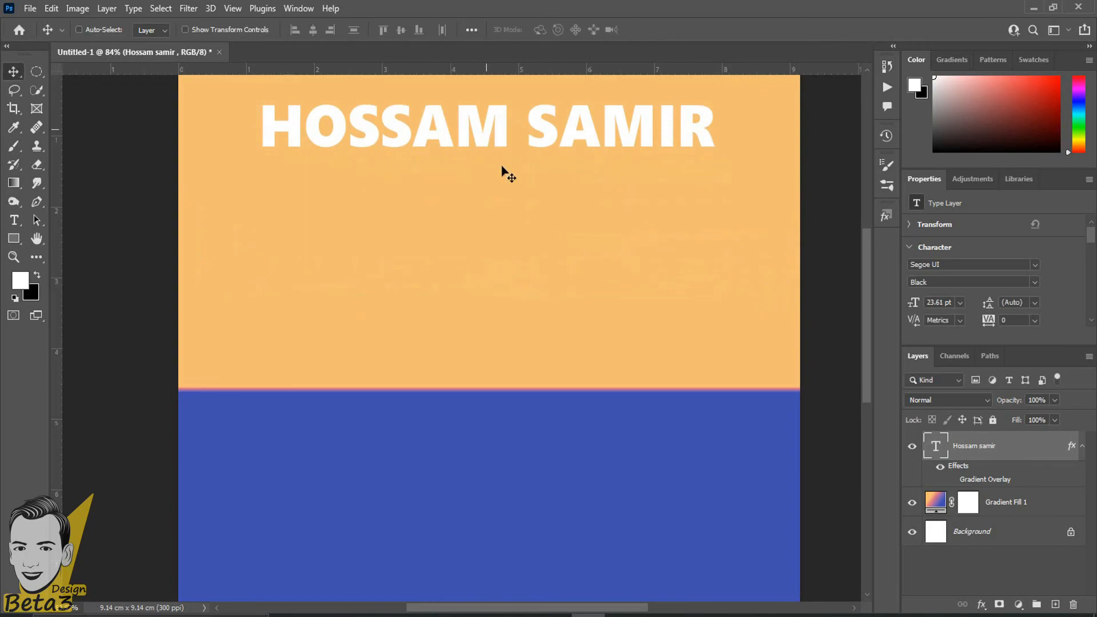
Select Gradient Fill 1 and add a new empty Layer 1 above it.
scroll(523, 220, "down", 3)
left_click_drag(522, 203, 518, 351)
scroll(524, 326, "up", 5)
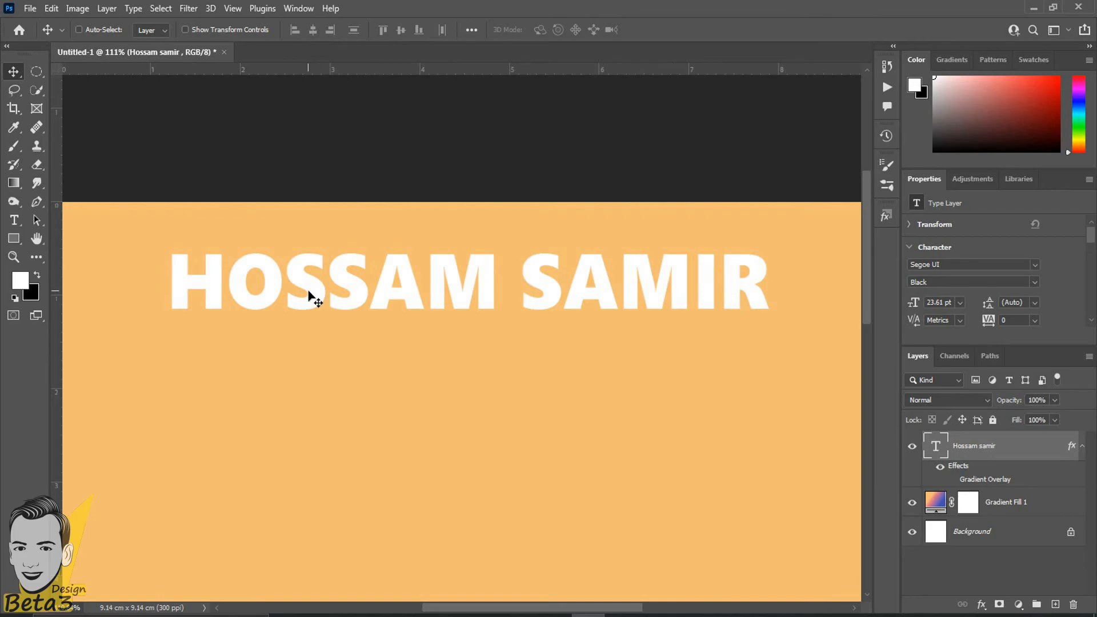
left_click(1078, 502)
left_click(1054, 604)
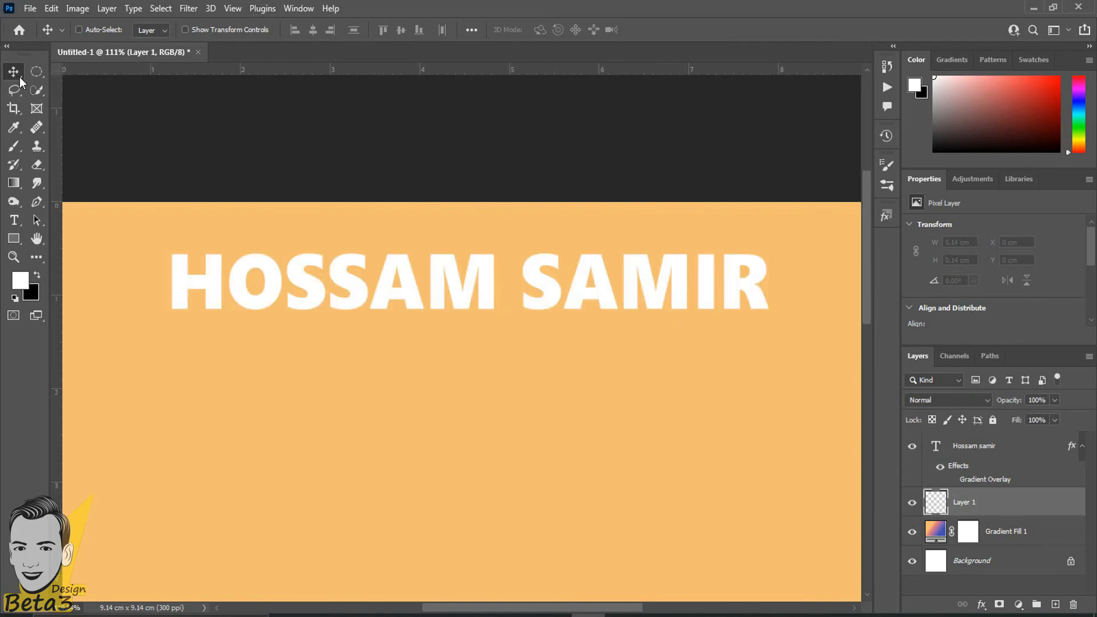
right_click(40, 75)
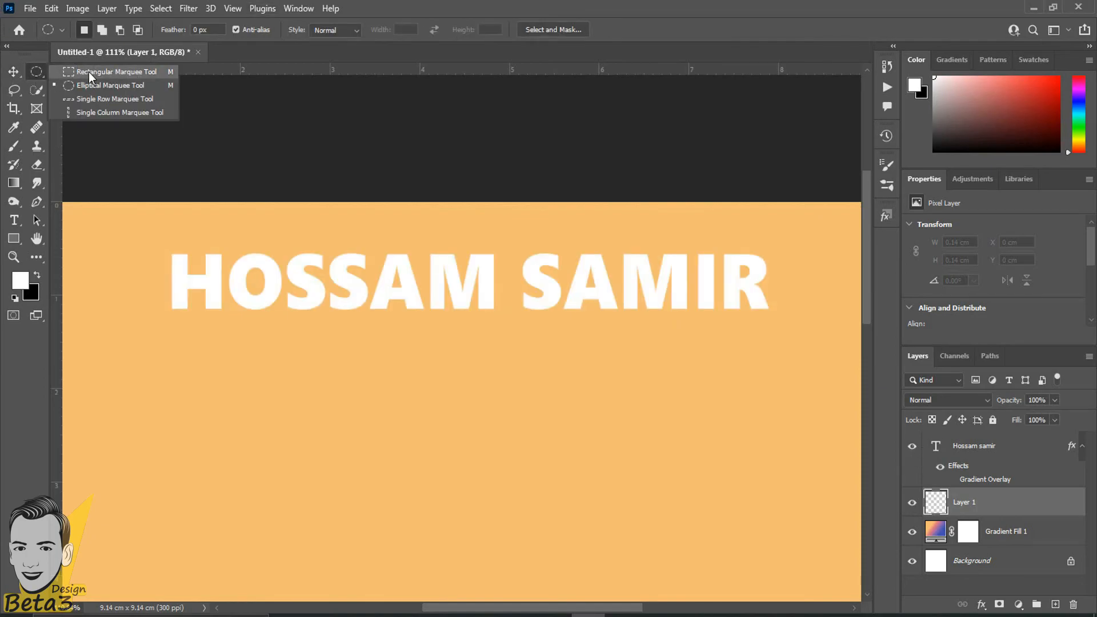
left_click(108, 73)
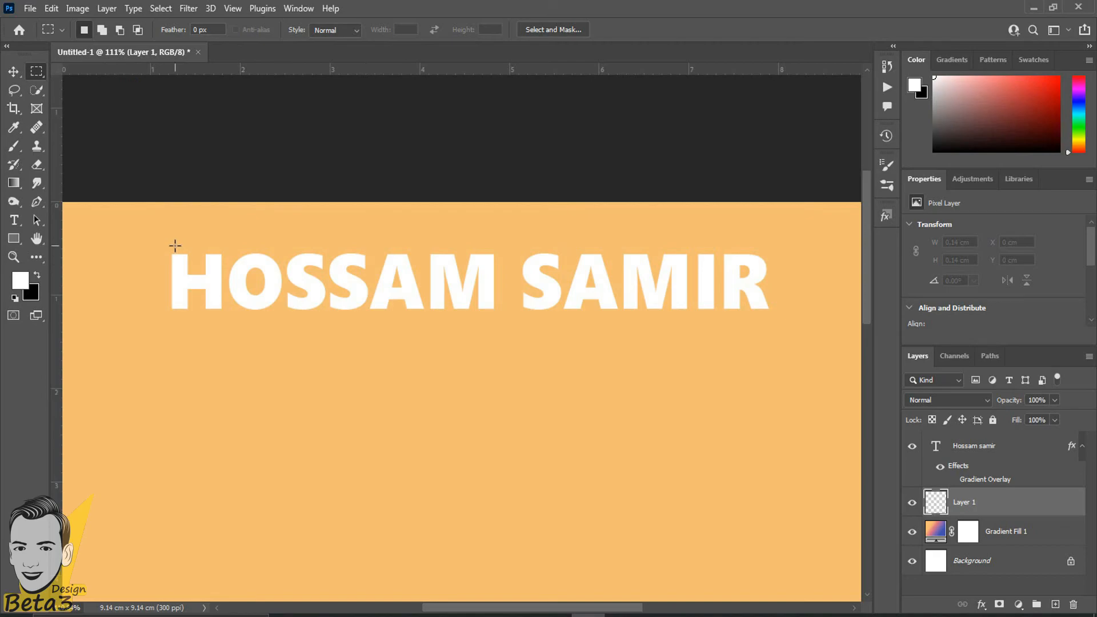
left_click_drag(158, 241, 782, 321)
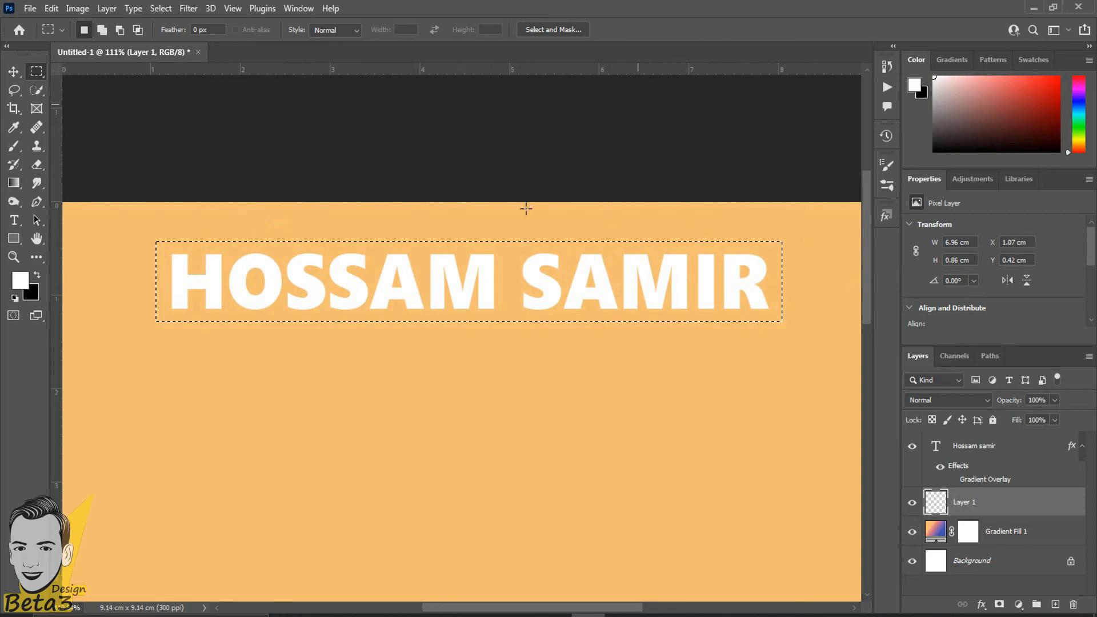
Fill the selection with the magenta-to-purple gradient preset, redoing the first drag wider.
left_click(13, 182)
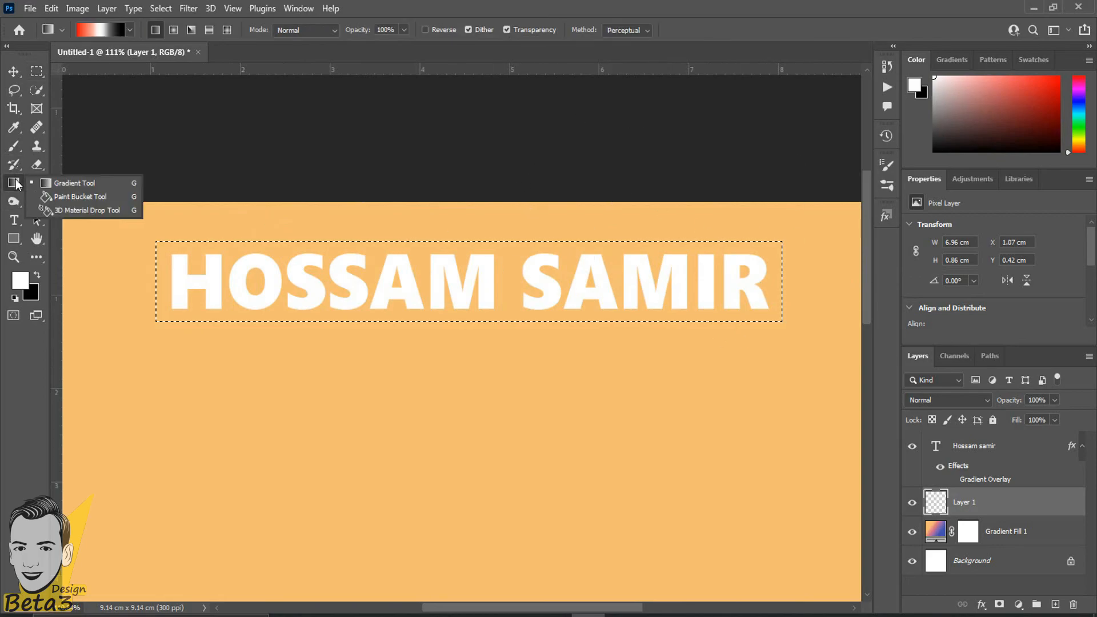
left_click(84, 183)
left_click(130, 30)
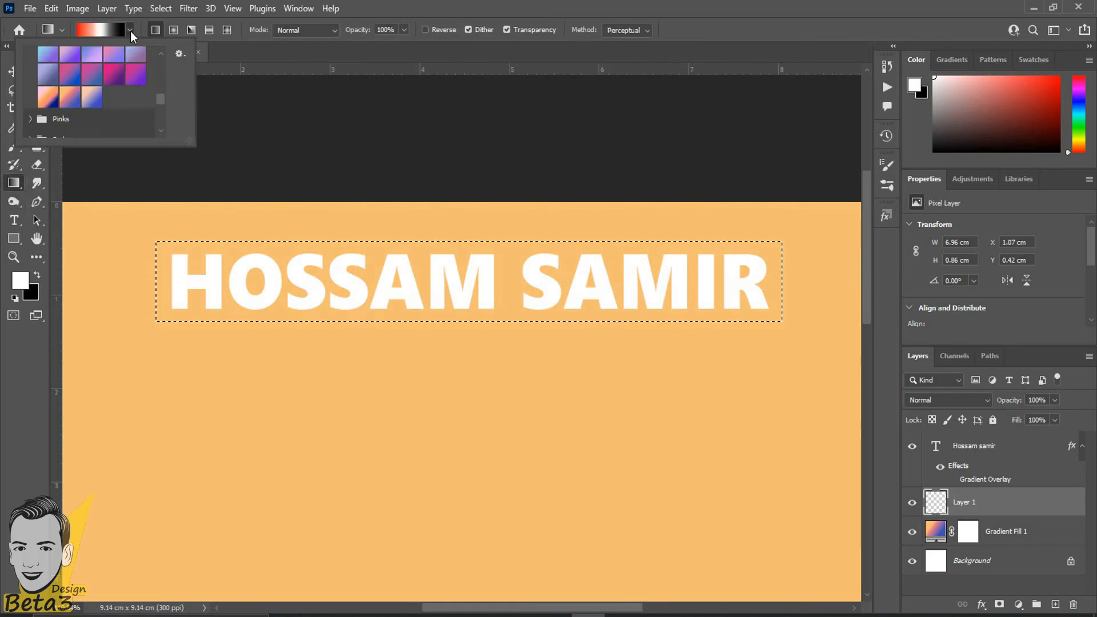
left_click(113, 75)
left_click(88, 236)
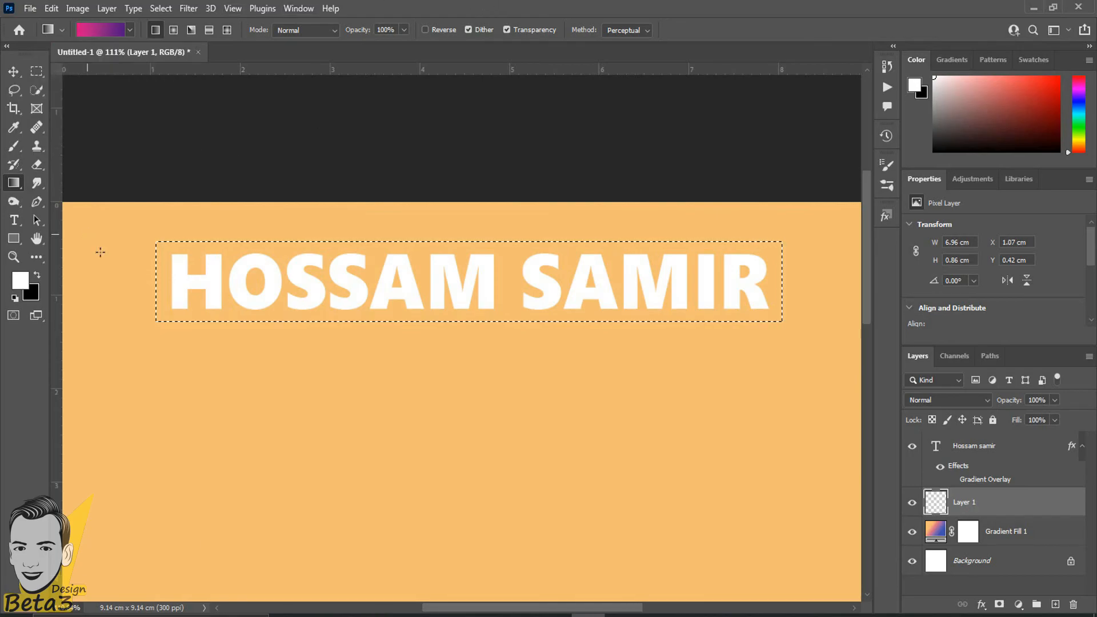
left_click_drag(157, 281, 600, 242)
key("ctrl+z")
left_click_drag(161, 289, 772, 286)
scroll(399, 434, "down", 2)
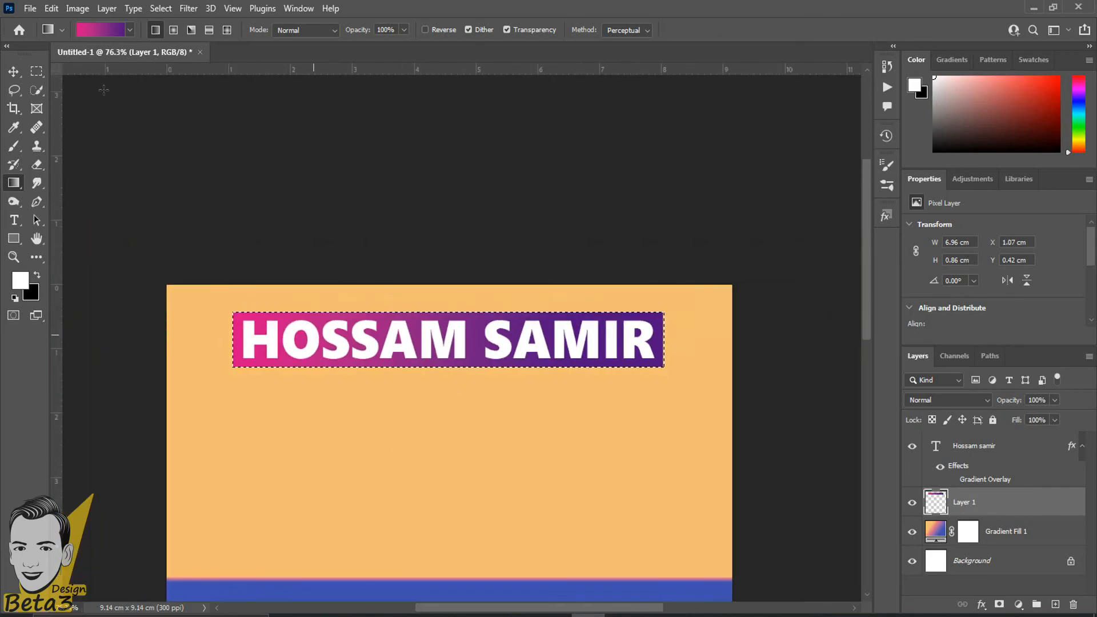
Deselect the banner and bring the whole canvas into view.
left_click(36, 71)
key("ctrl+d")
scroll(343, 440, "up", 3)
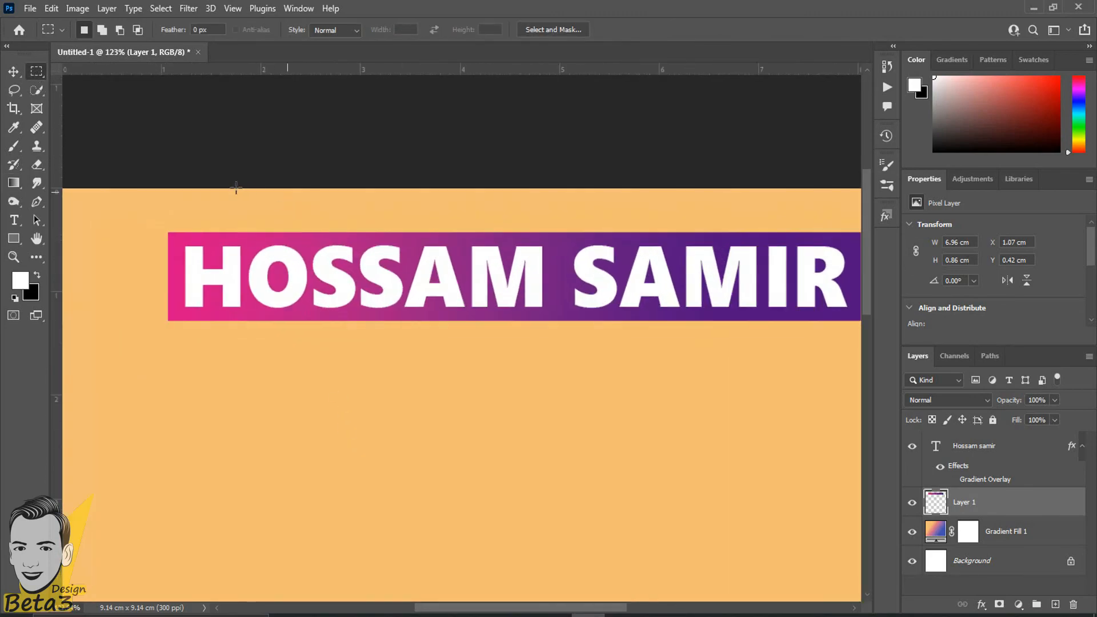
scroll(284, 426, "down", 5)
left_click_drag(364, 439, 361, 311)
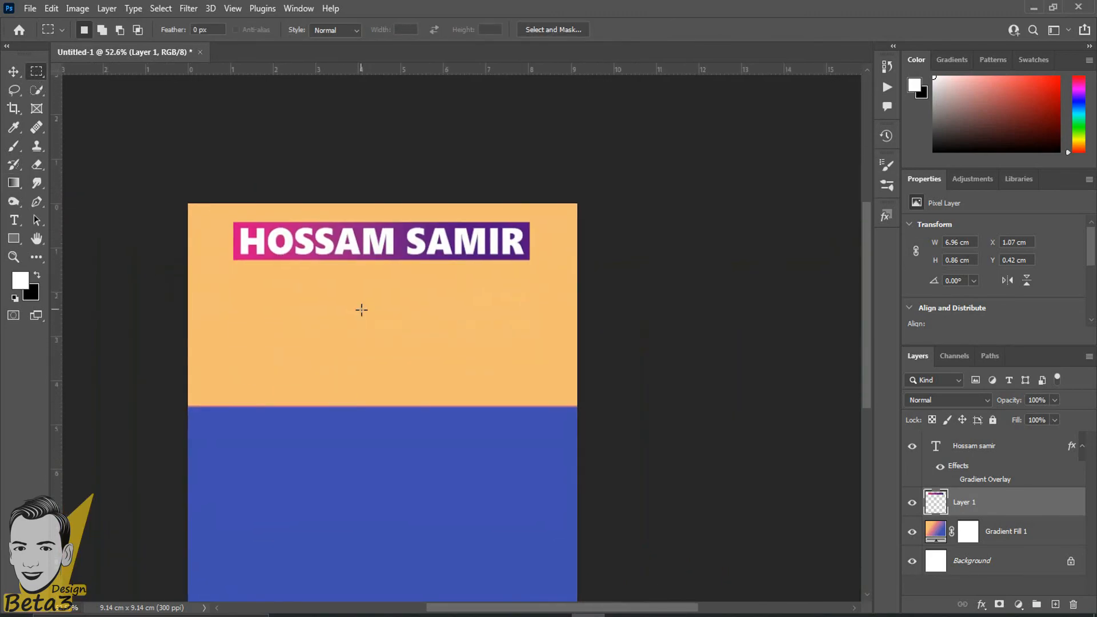
scroll(362, 311, "up", 1)
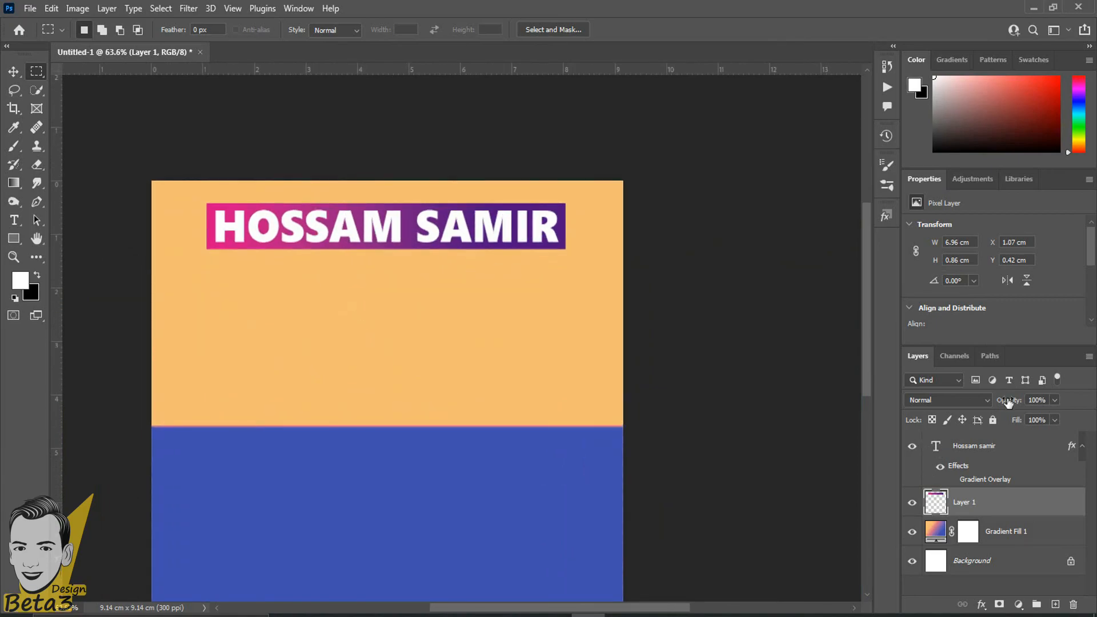
Compare the banner by toggling Layer 1's visibility and adjusting its opacity, leaving 100%.
left_click(914, 501)
left_click(914, 502)
left_click(914, 501)
left_click(915, 503)
left_click_drag(1008, 399, 1049, 391)
scroll(539, 470, "down", 3)
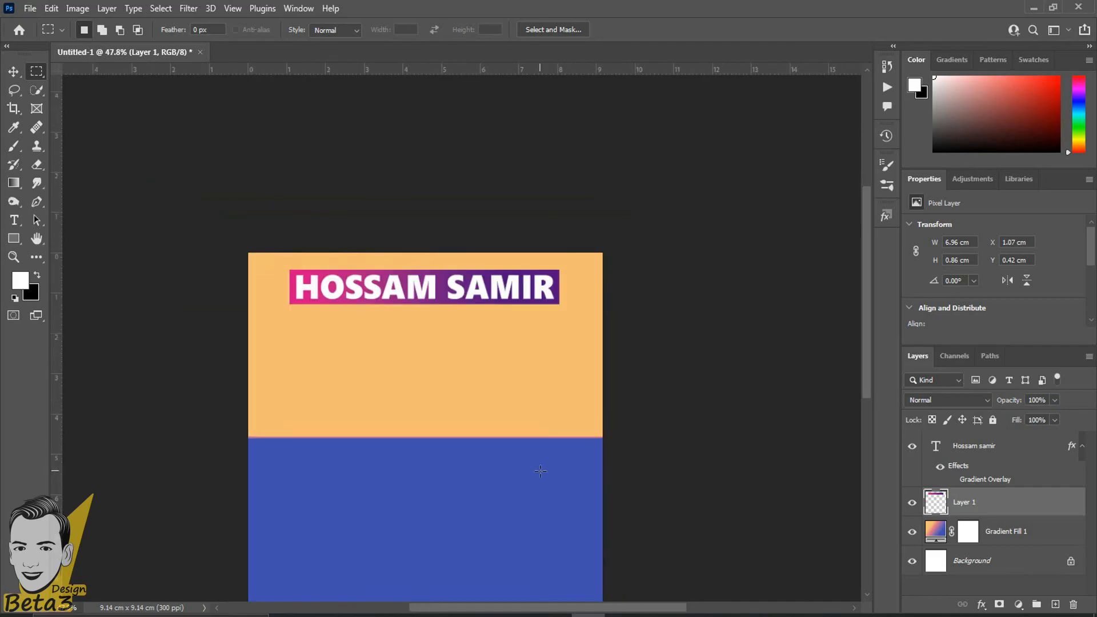
scroll(540, 471, "down", 3)
left_click_drag(500, 392, 501, 322)
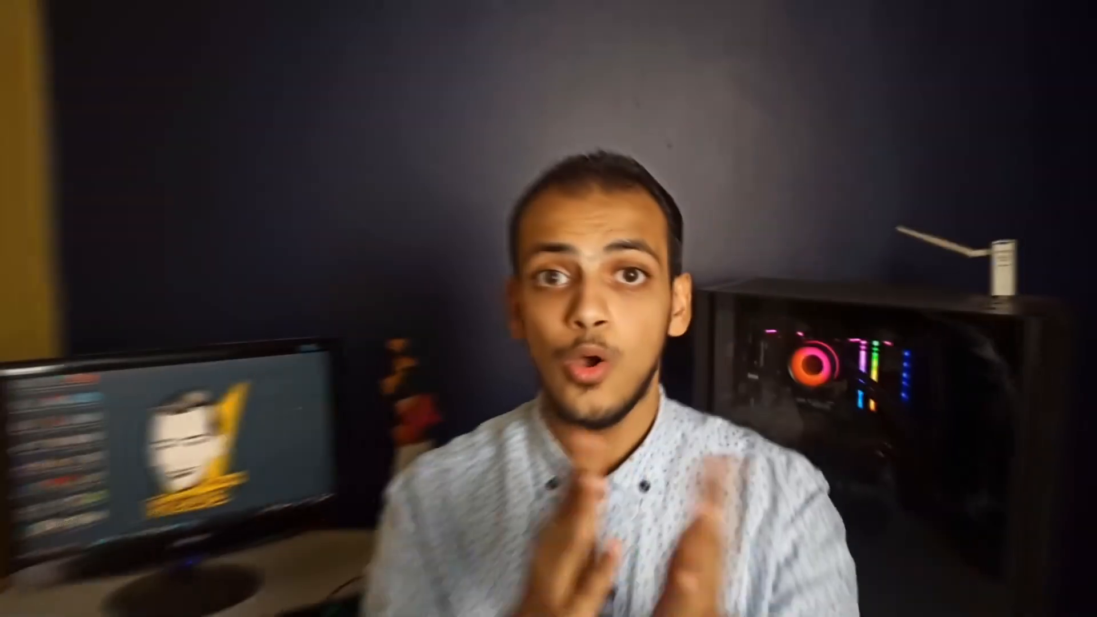